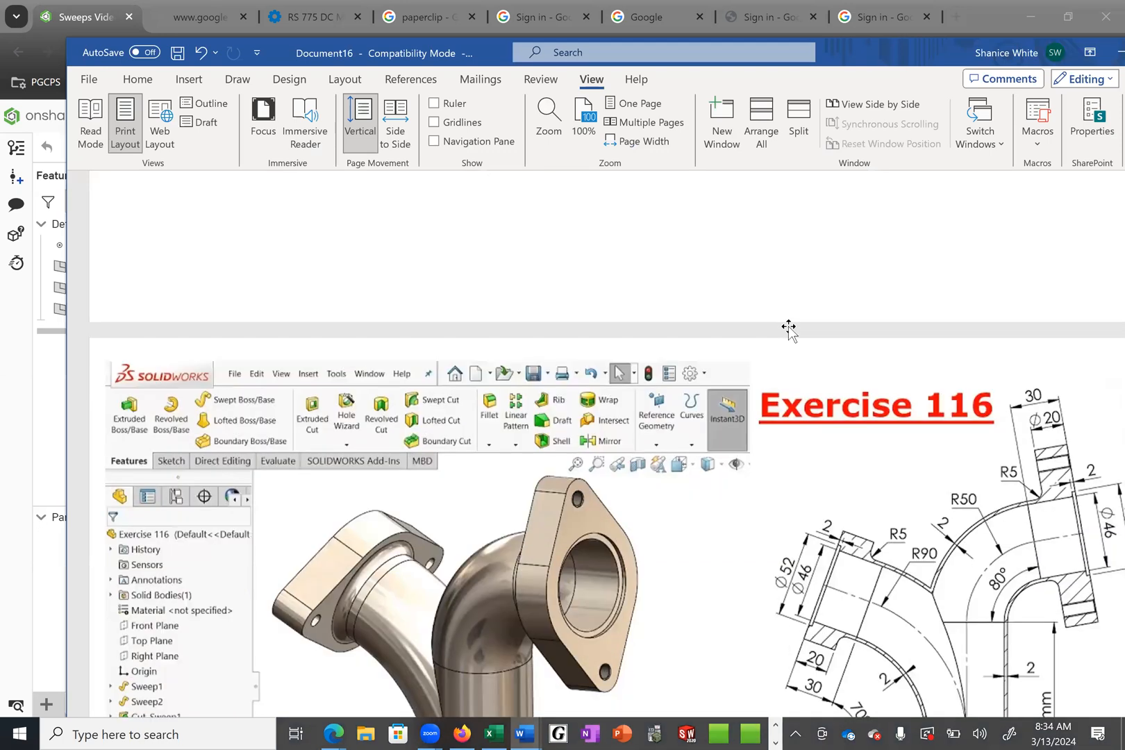
Step: Examine the Exercise 116 pipe drawing and its dimensions in the Word document
scroll(773, 285, down, 2)
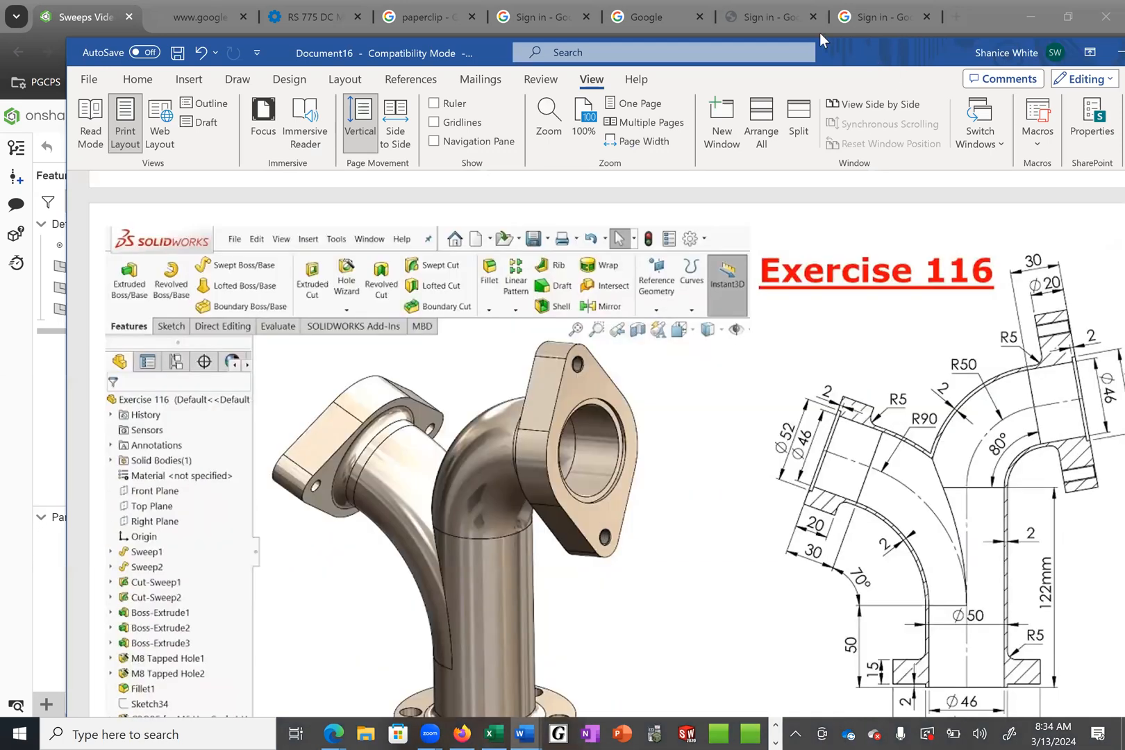
drag(860, 42, 820, 33)
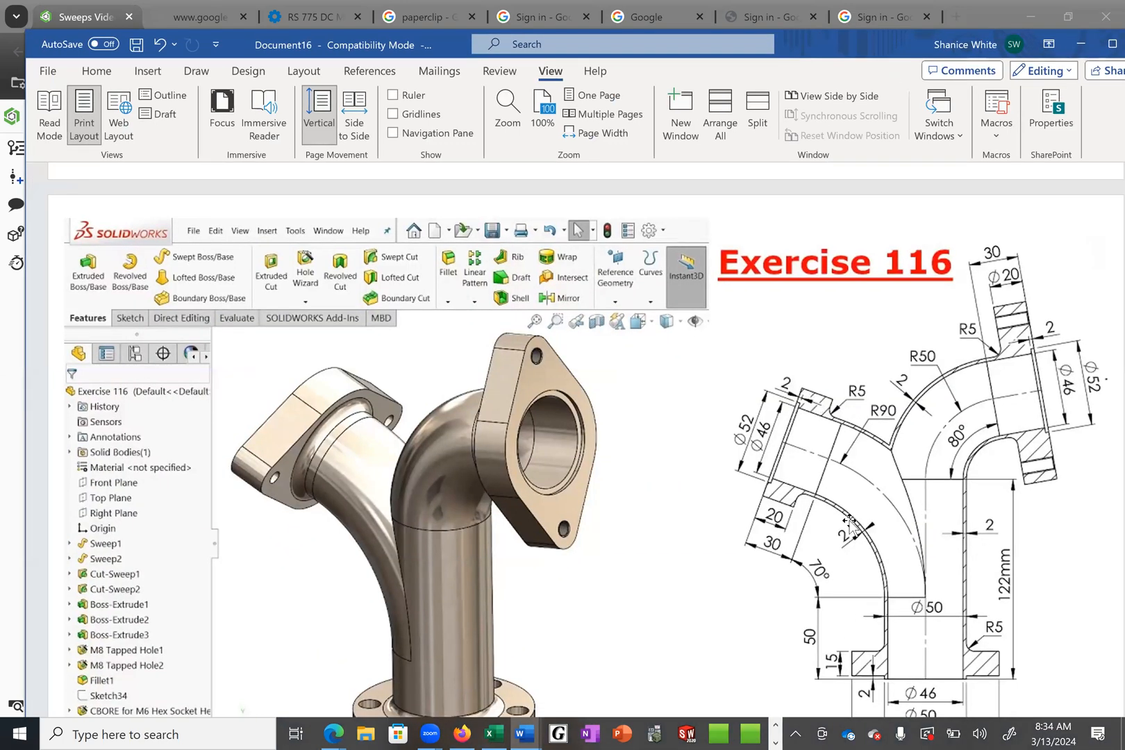
key(super+Up)
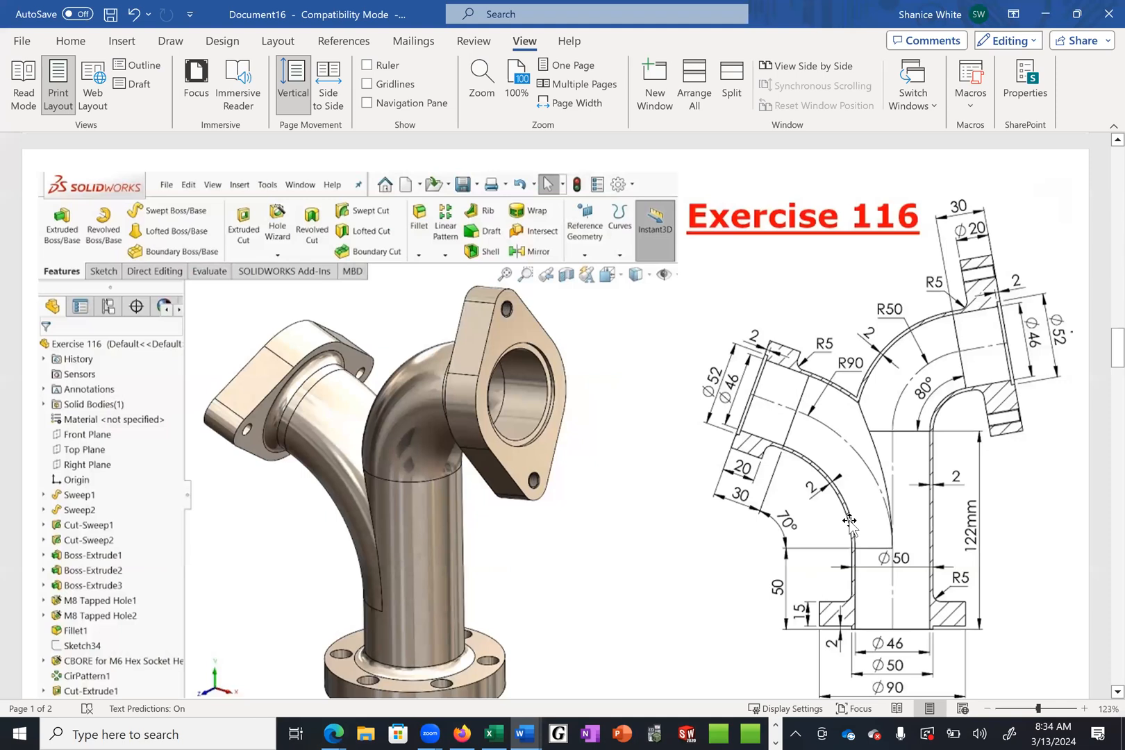
scroll(848, 520, down, 1)
scroll(849, 520, up, 1)
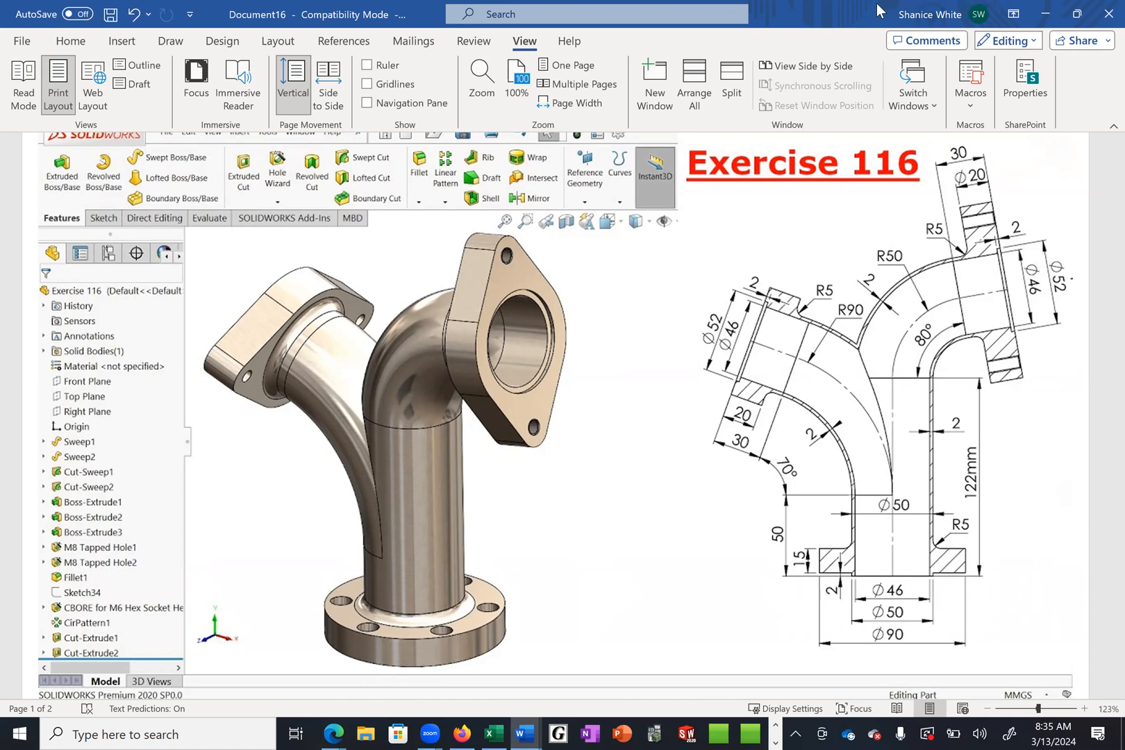
Step: Switch to the Sweeps Video document in Onshape and start a new sketch on the Front plane
drag(877, 5, 585, 217)
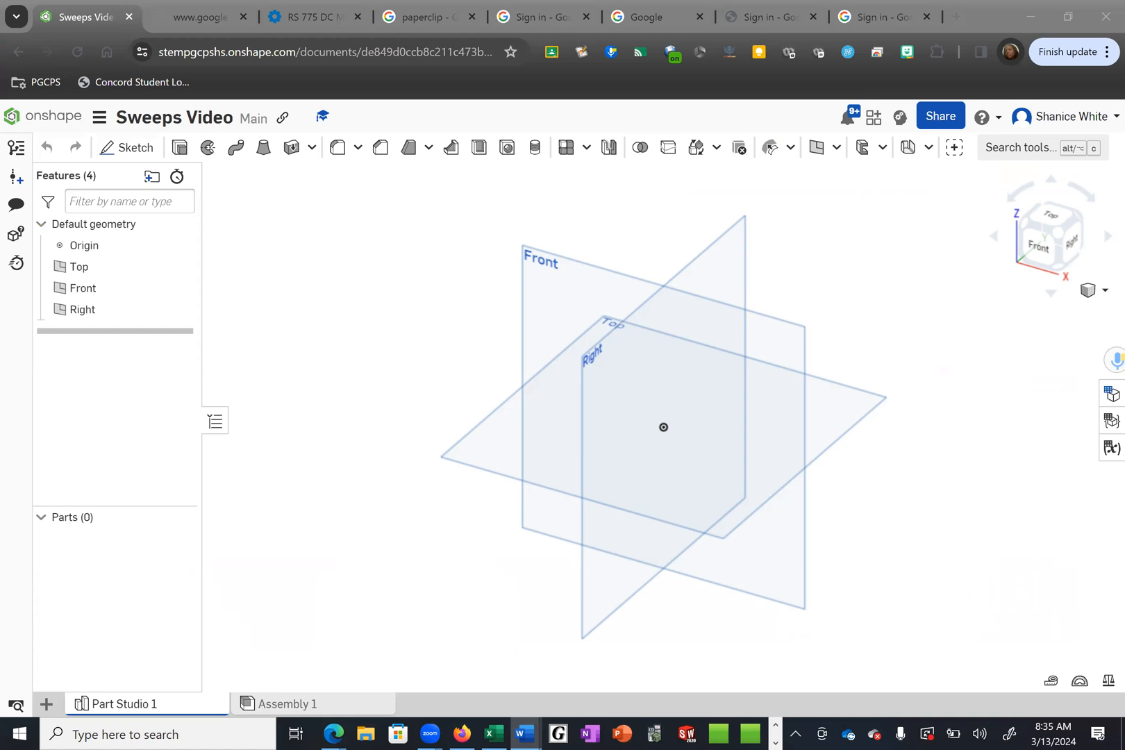
click(116, 295)
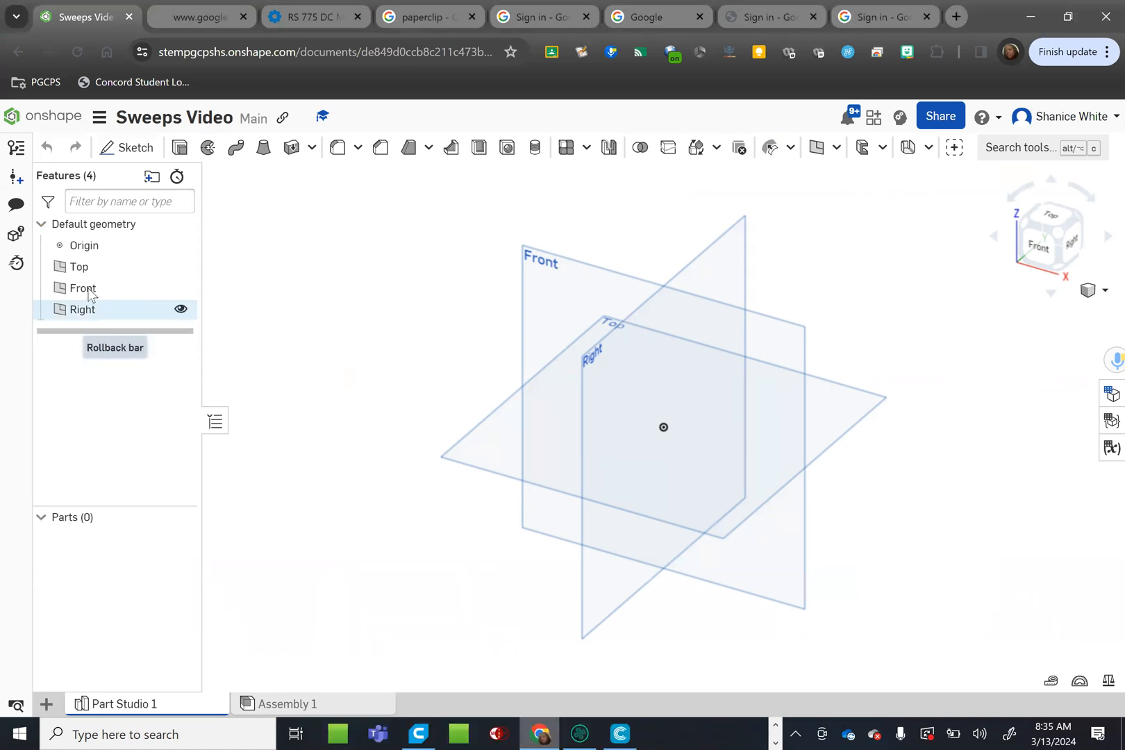
right_click(122, 297)
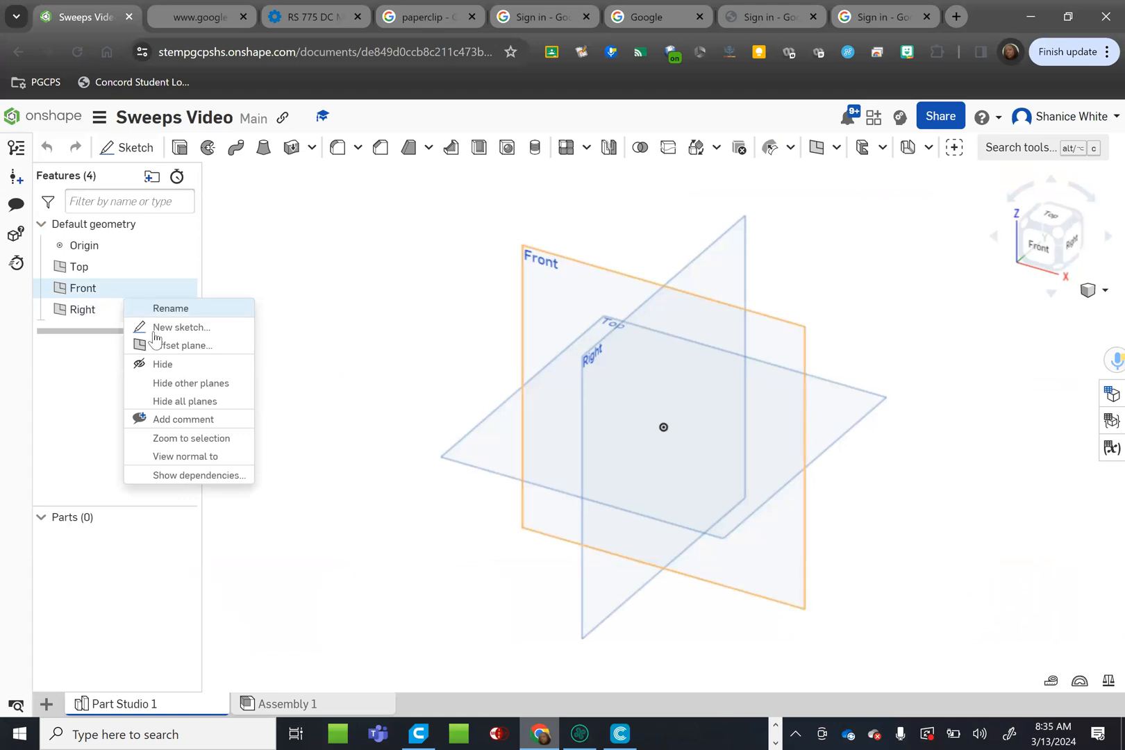
click(78, 311)
key(space)
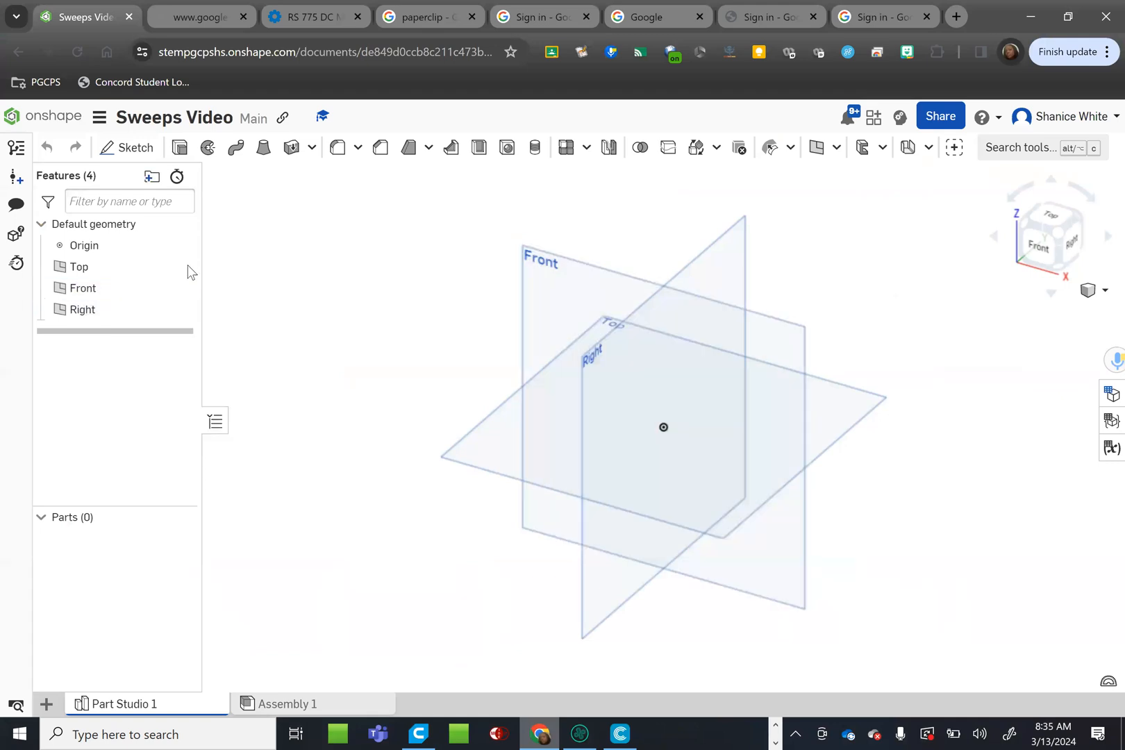
key(shift+s)
mouse_move(137, 394)
mouse_down()
mouse_move(46, 455)
mouse_move(46, 480)
mouse_up()
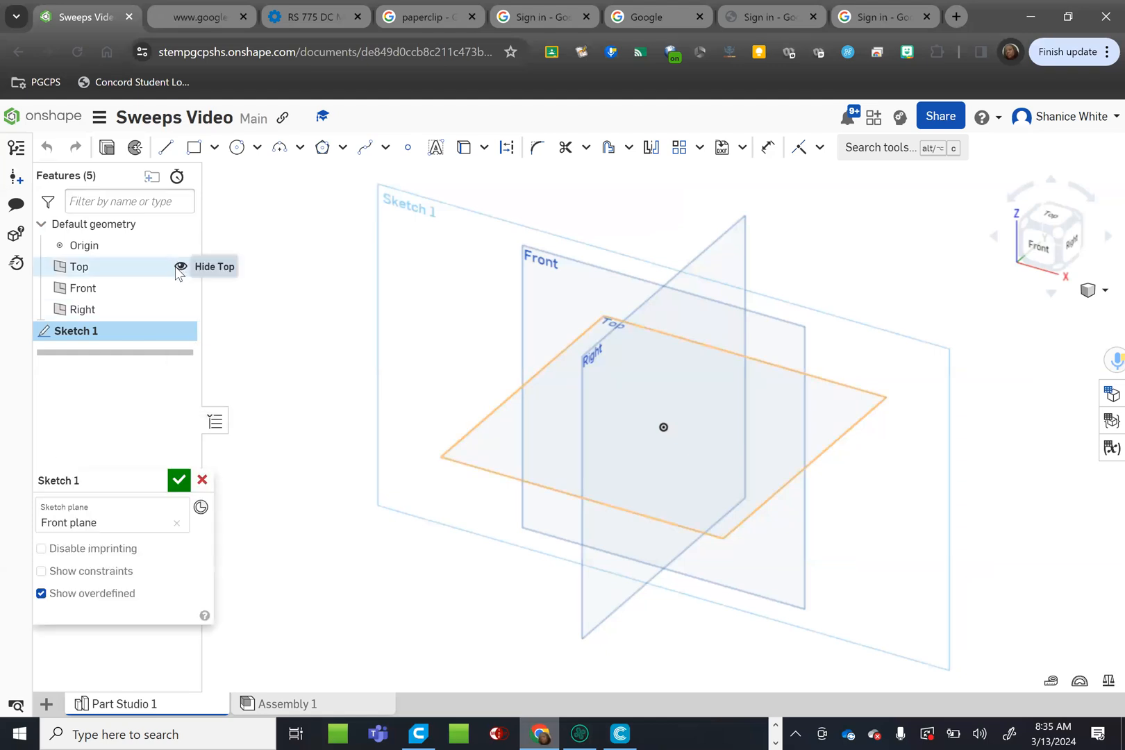
Step: Hide the Top, Front and Right planes and view the sketch plane straight on
click(180, 268)
click(179, 289)
click(182, 311)
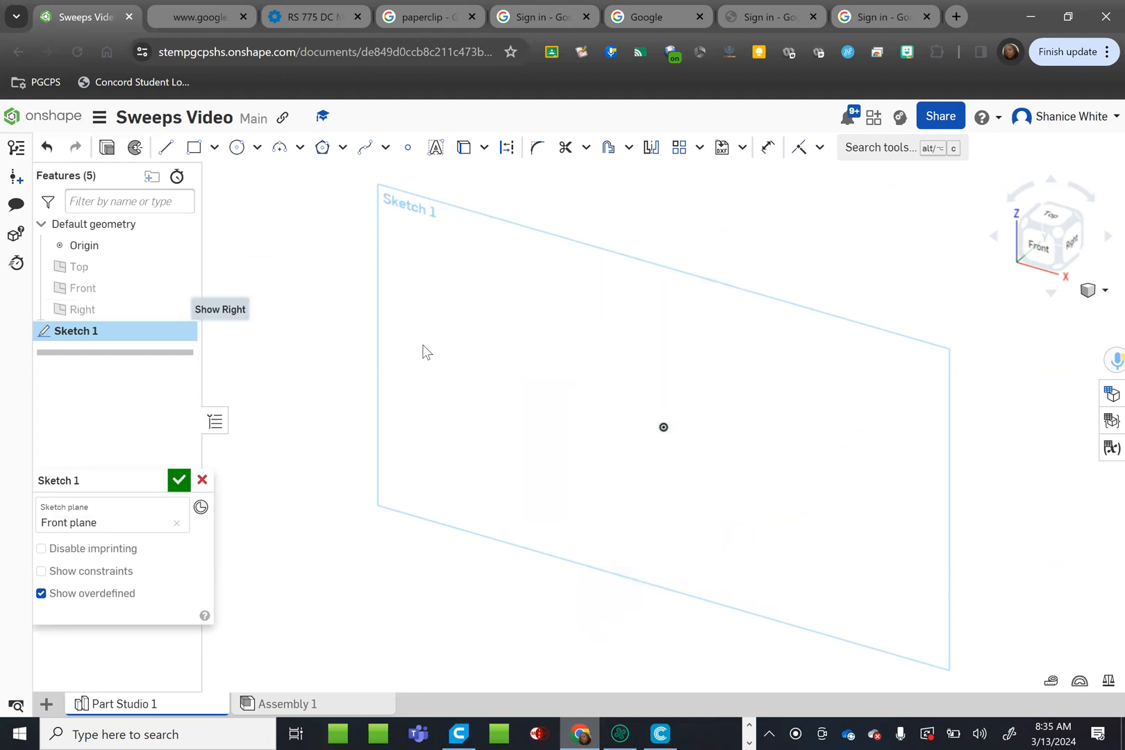
right_click(416, 421)
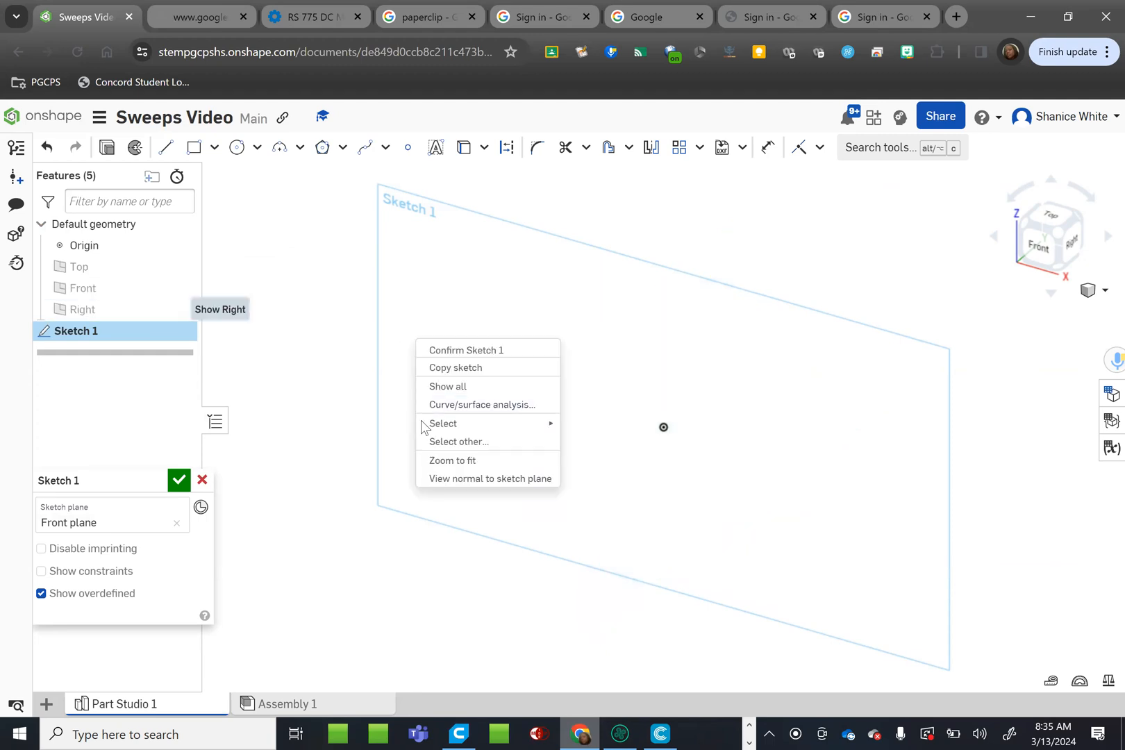
click(482, 479)
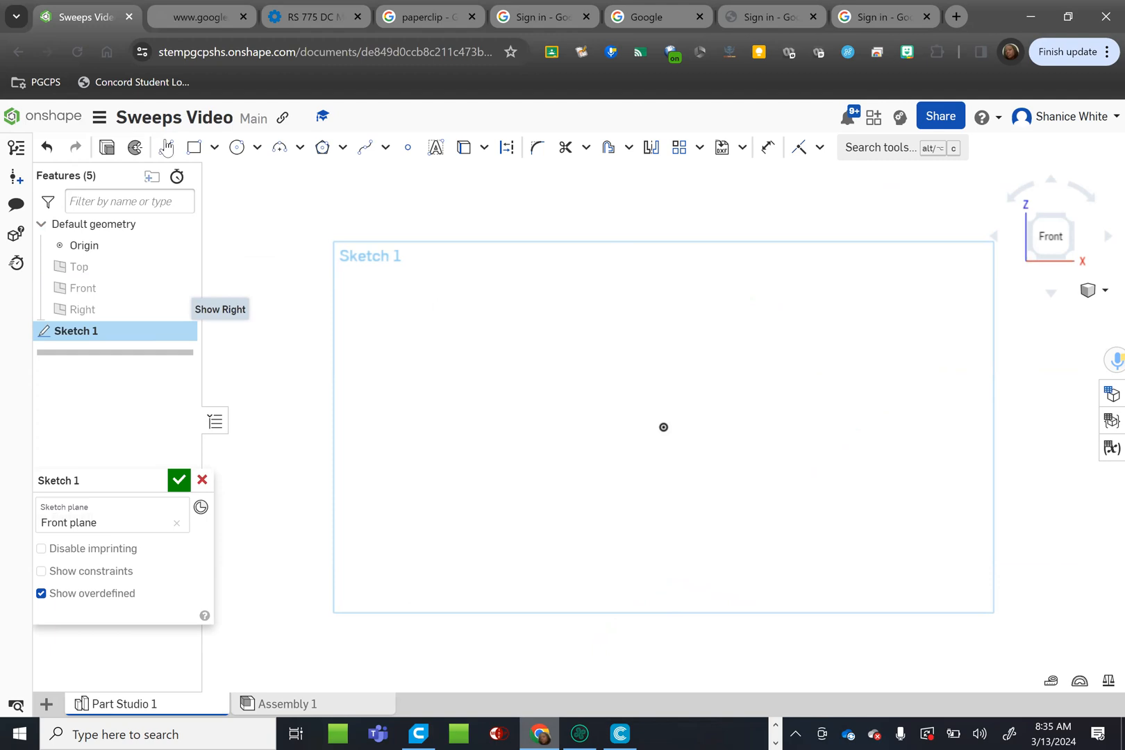
Step: Sketch a vertical line about 51 mm long upward from the origin
click(166, 147)
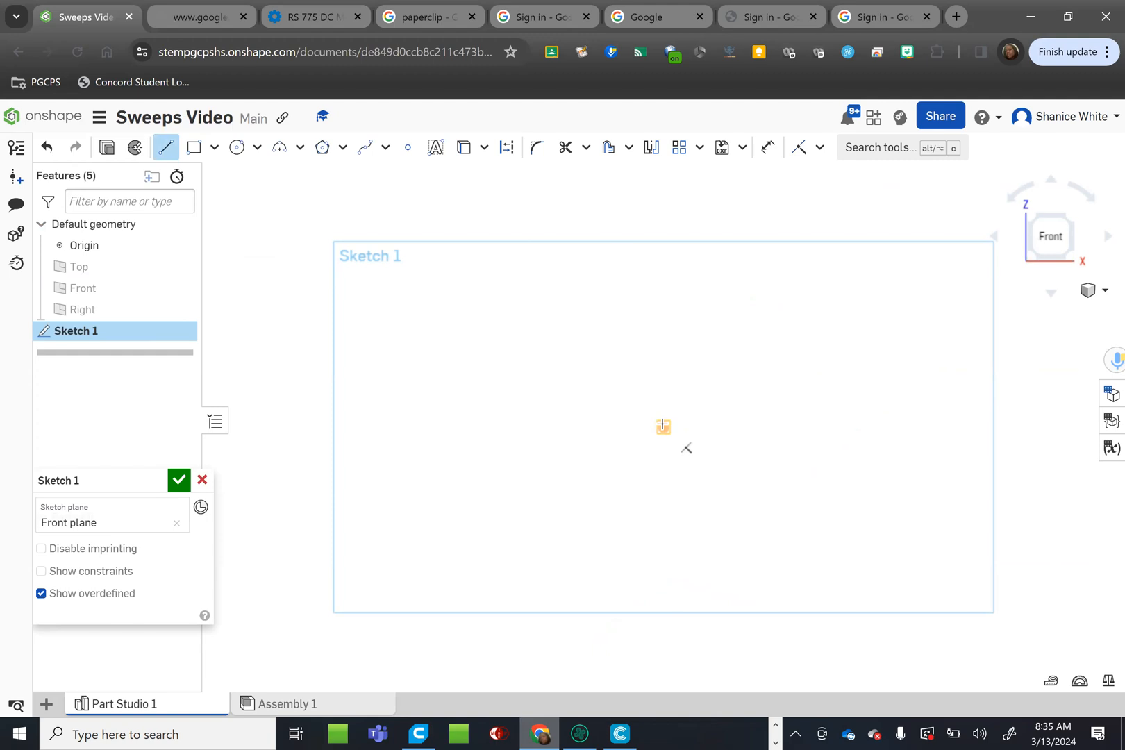
click(663, 427)
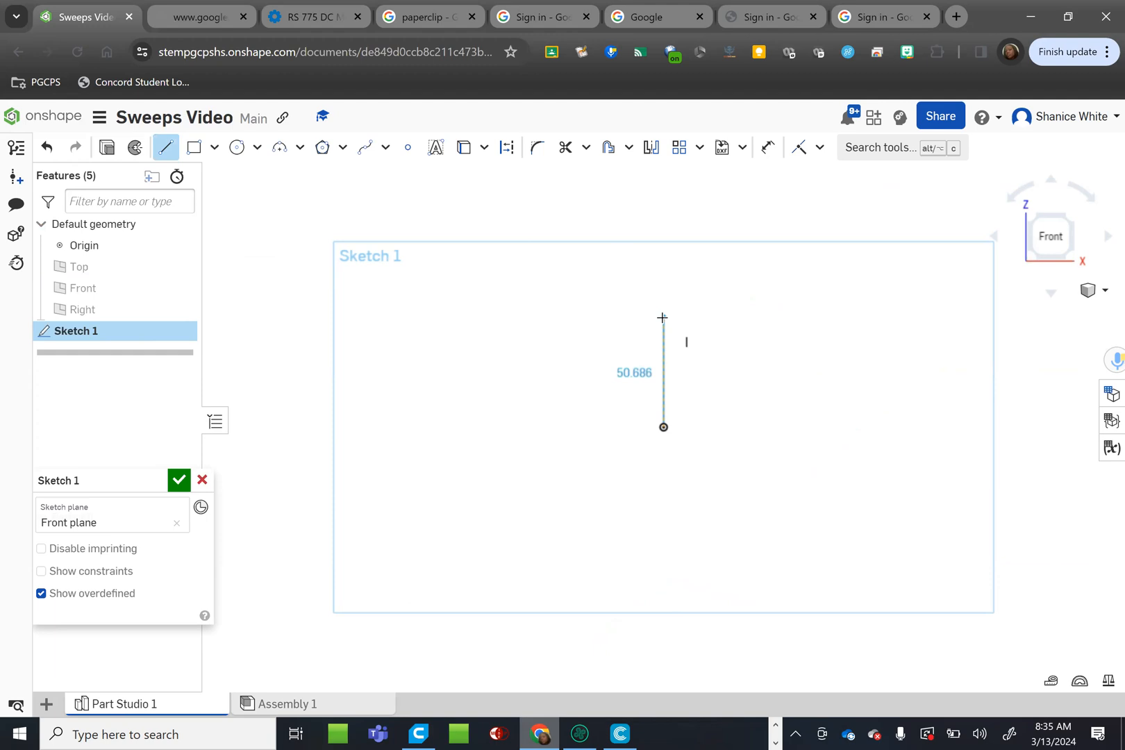
click(662, 317)
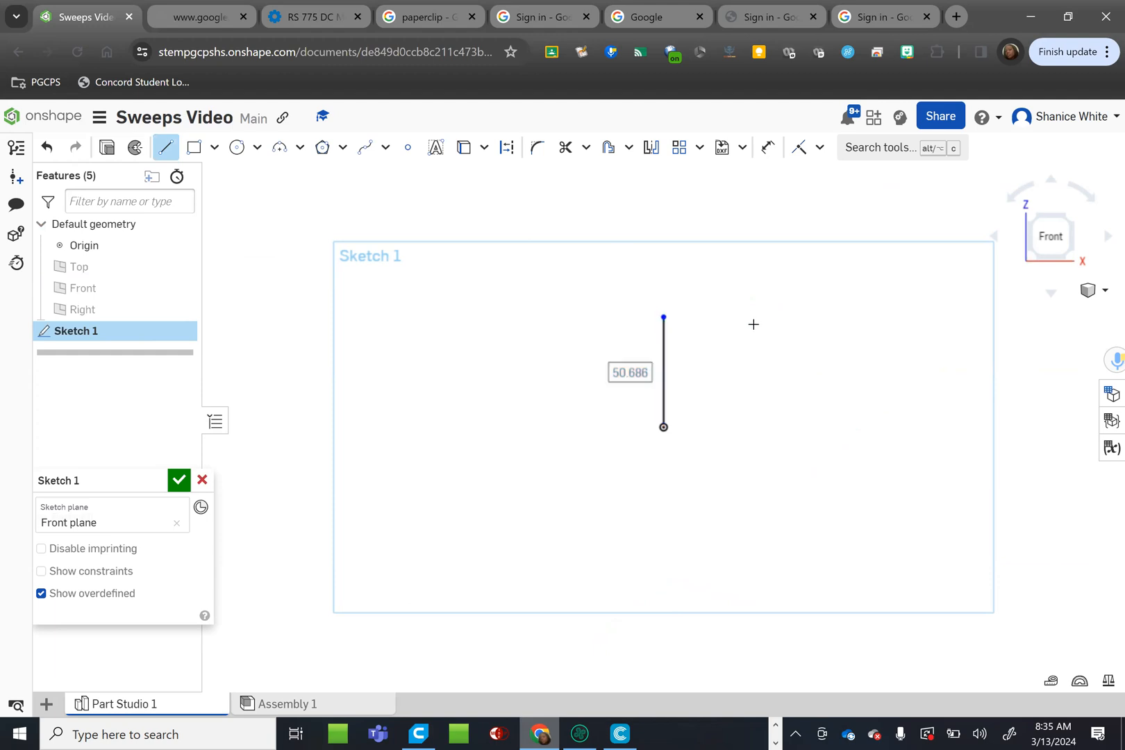
Step: Sketch a second vertical line about 51 mm long upward from the first line's upper endpoint
scroll(751, 324, down, 2)
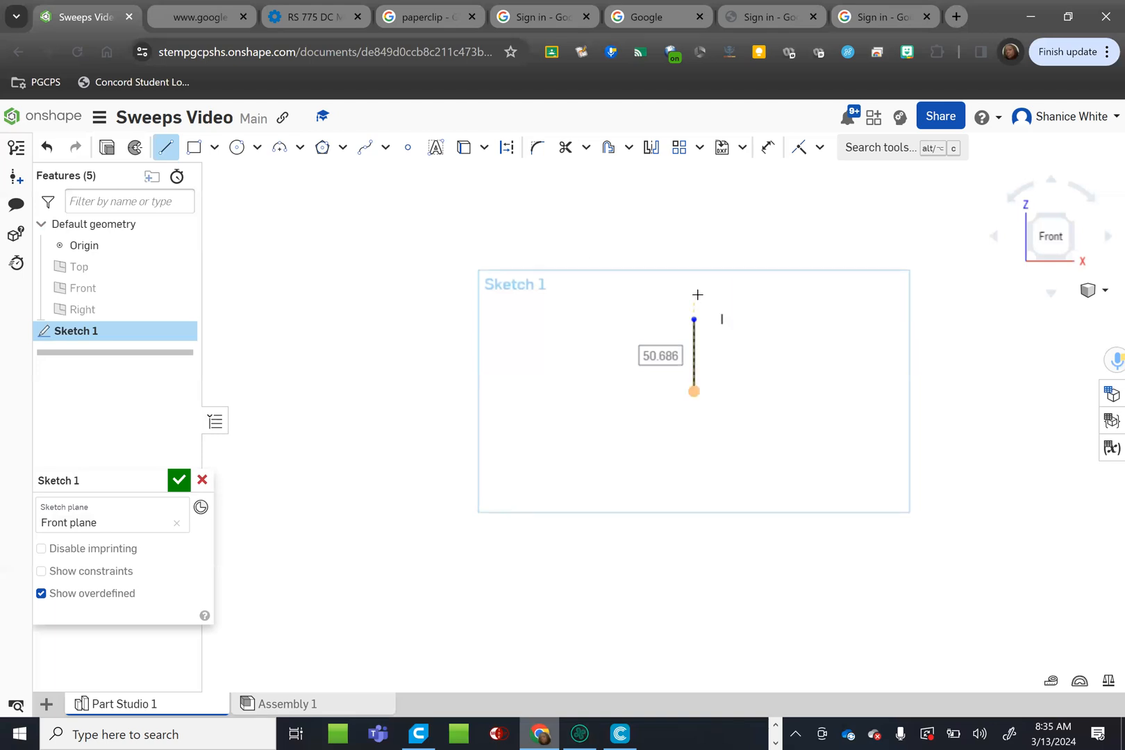
scroll(697, 295, down, 1)
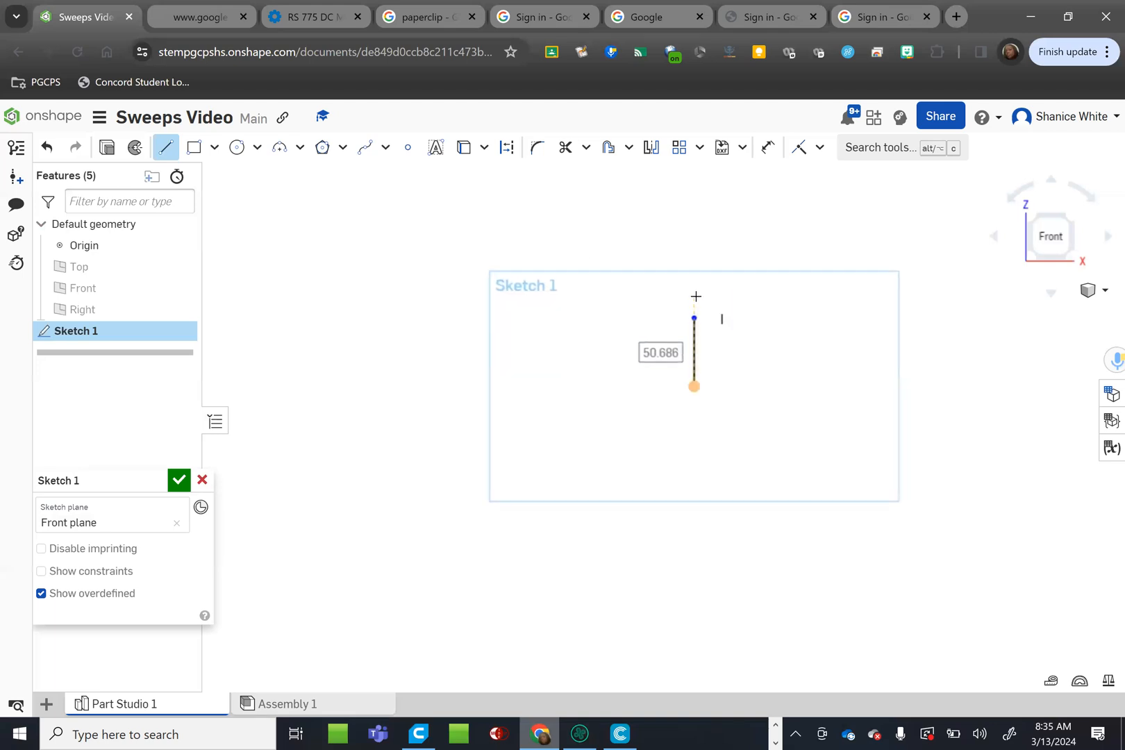
scroll(708, 307, down, 1)
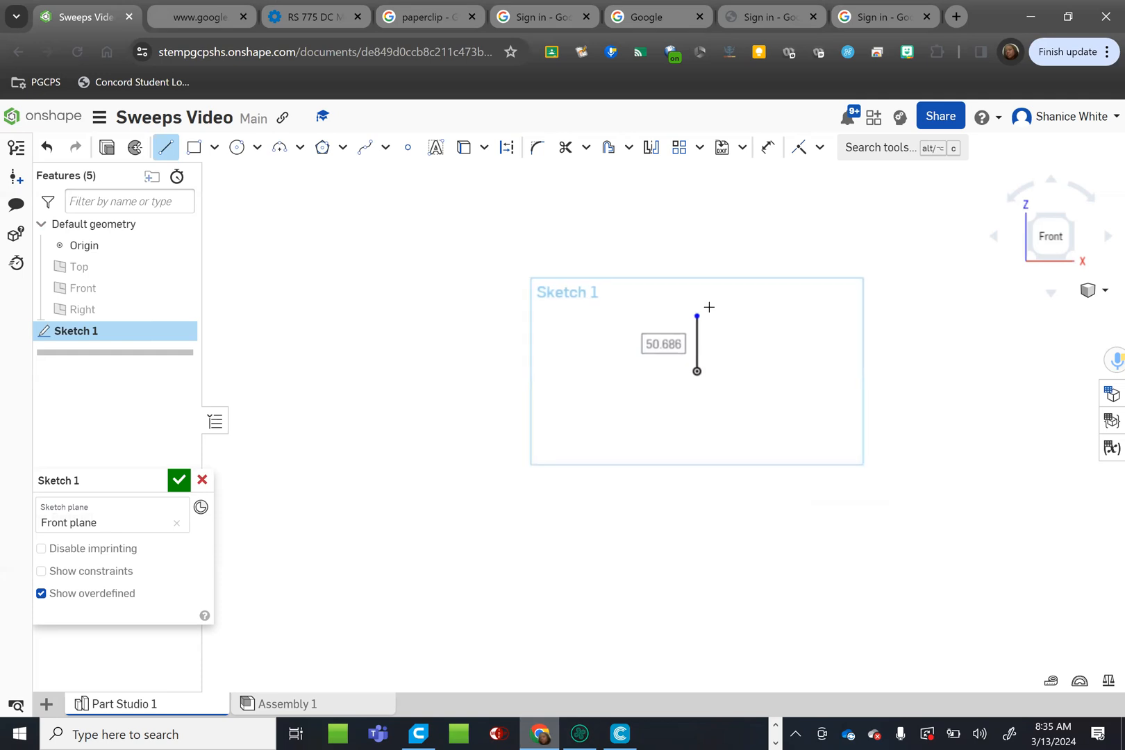
scroll(709, 307, up, 3)
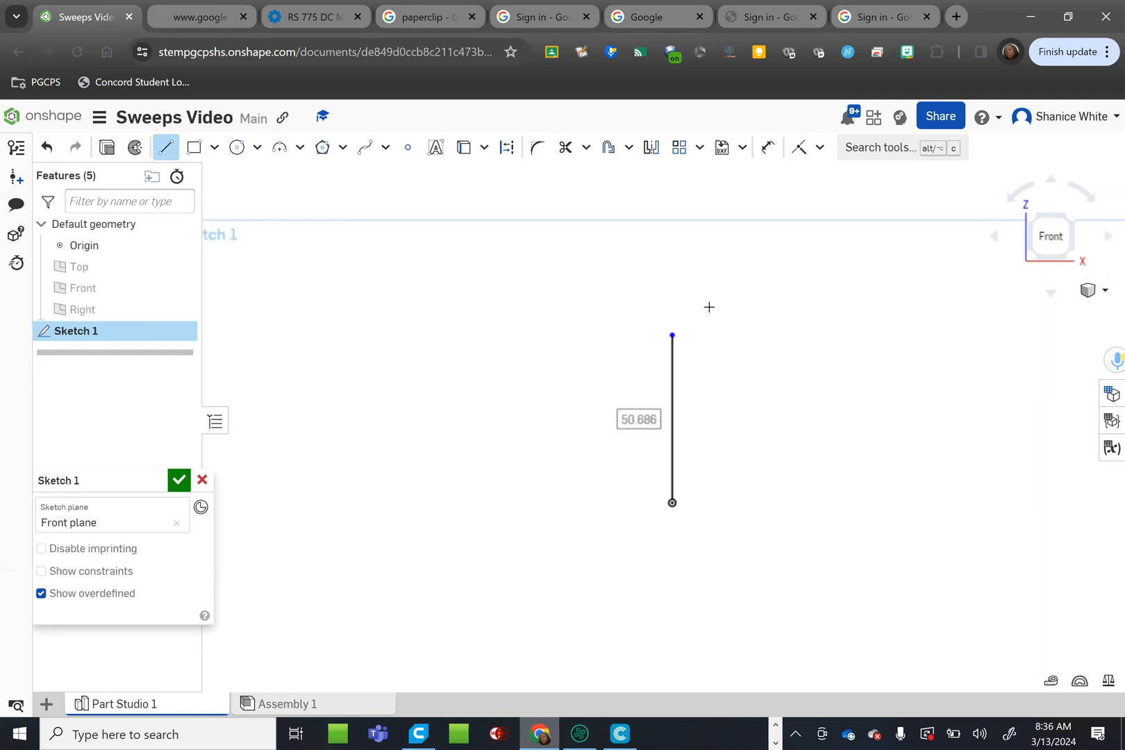
click(672, 335)
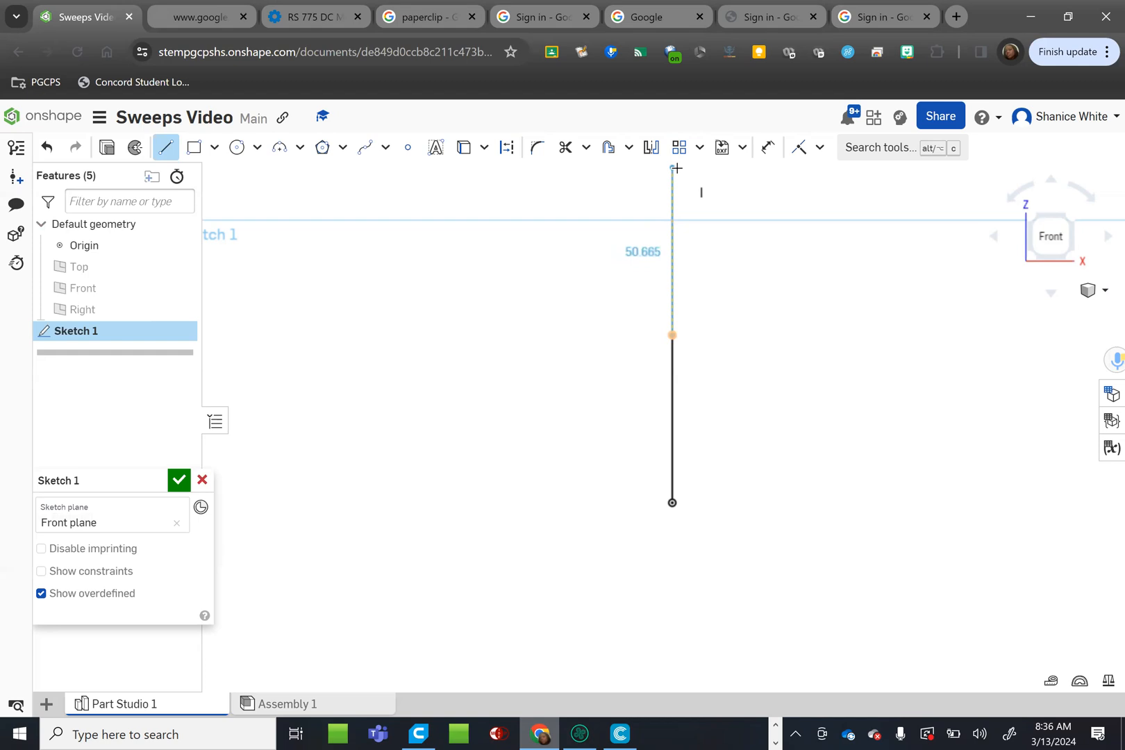
click(672, 168)
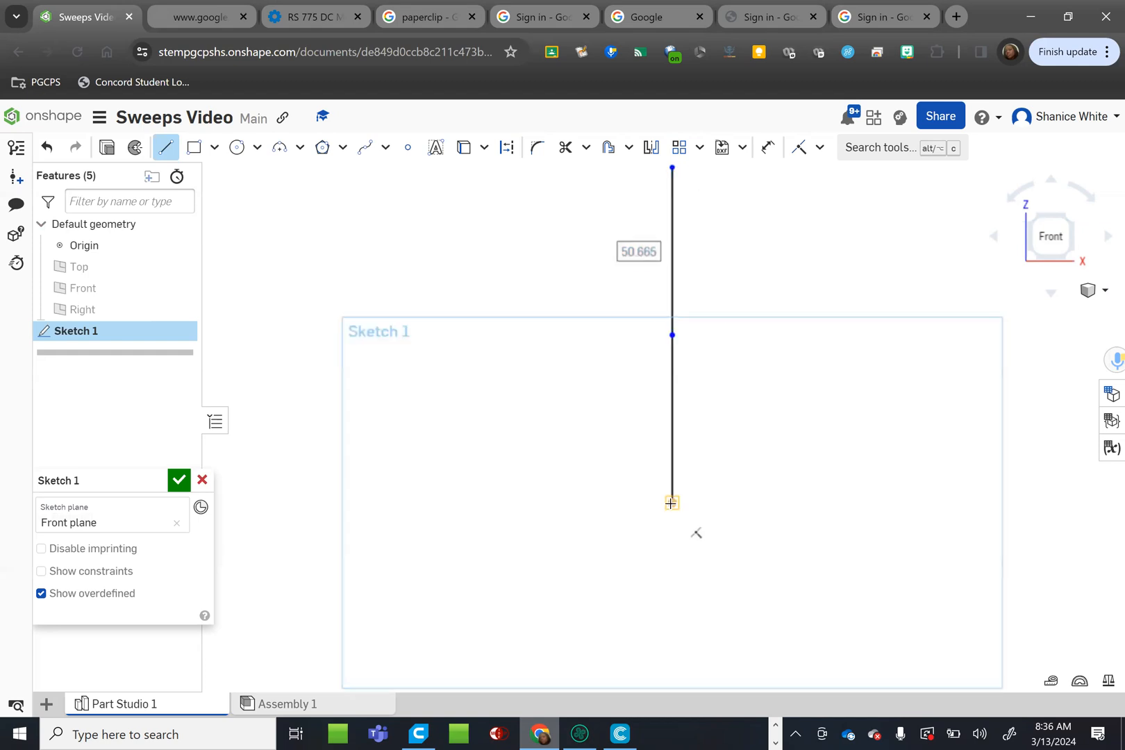
Step: Sketch a short vertical line about 4 mm long downward from the origin and finish the Line tool
scroll(671, 503, up, 4)
click(676, 526)
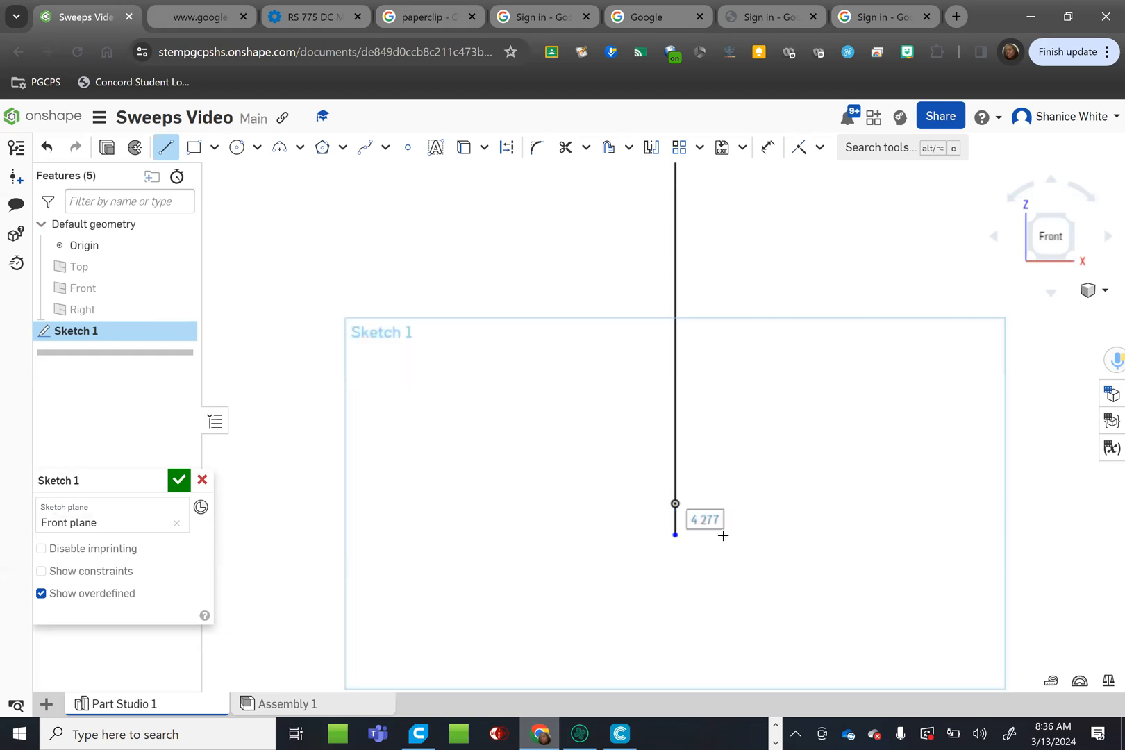
key(Escape)
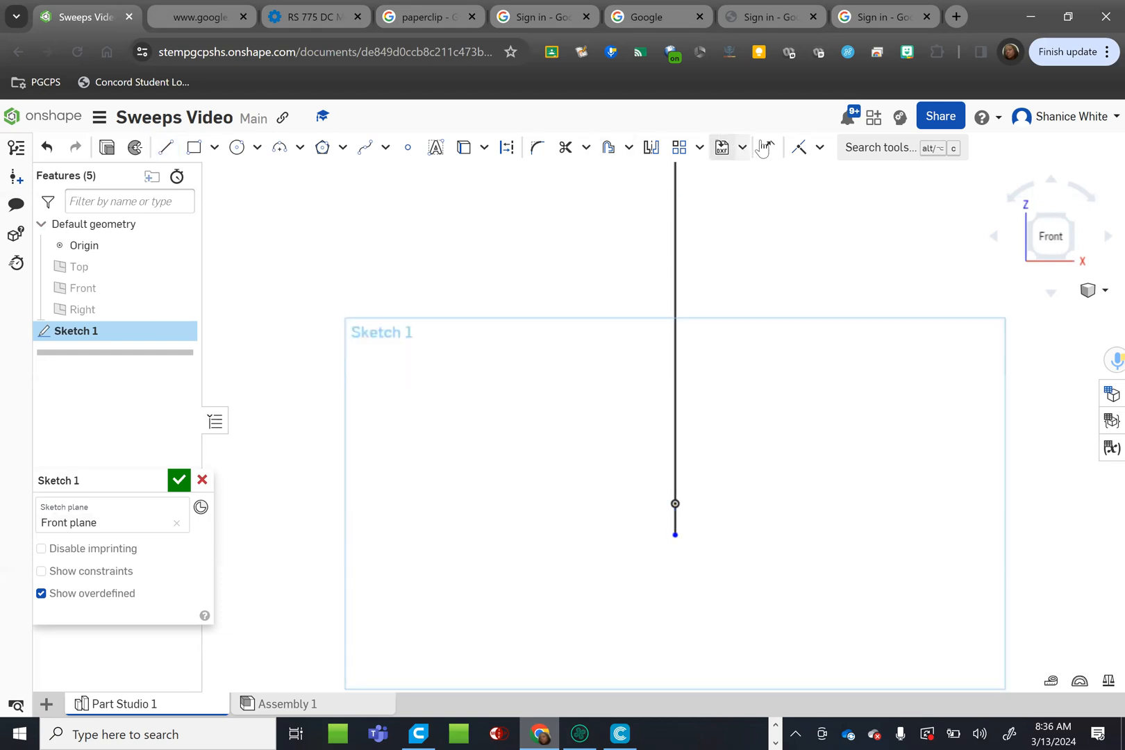
Step: Dimension the short line below the origin to 2 mm
key(q)
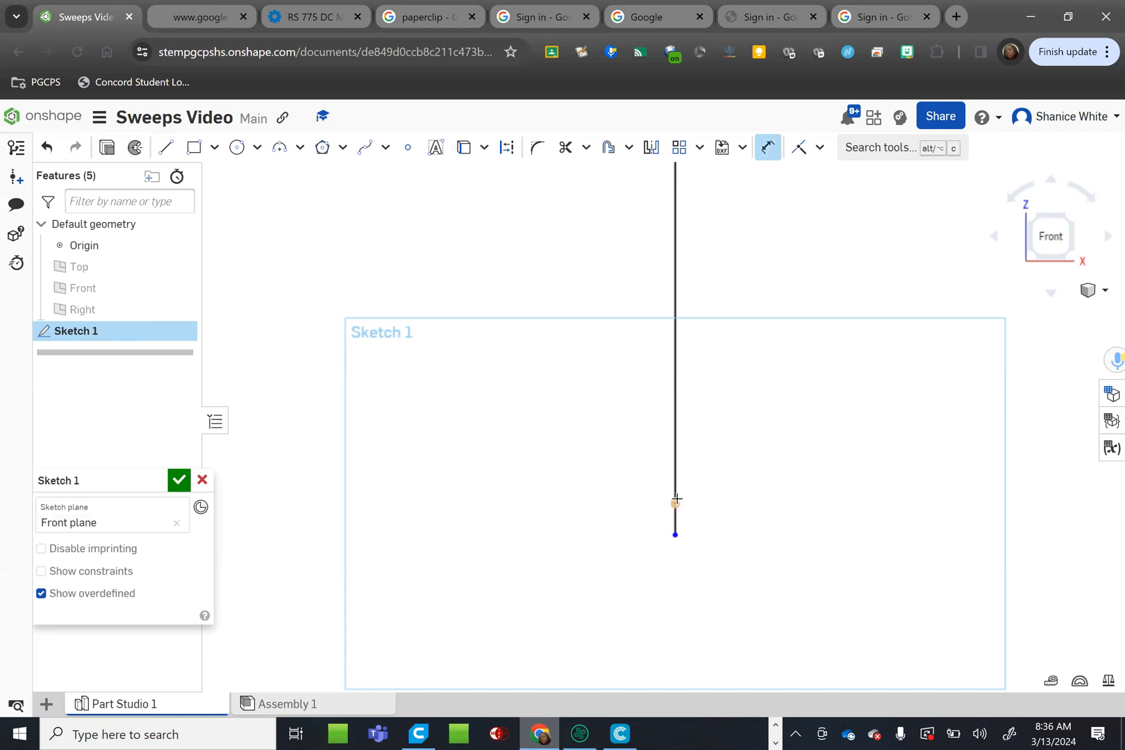
click(718, 523)
text(2)
key(Return)
Step: Dimension the distance from the origin to the first line's upper endpoint as 48 mm
scroll(718, 475, down, 2)
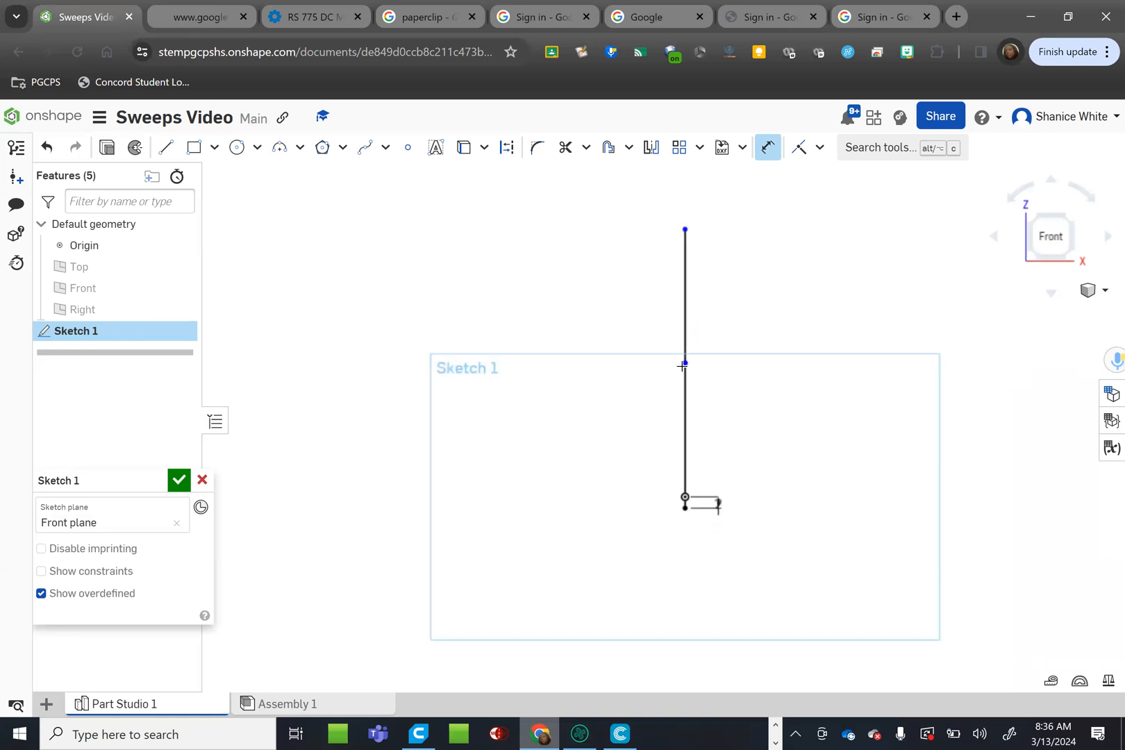
click(686, 497)
click(743, 436)
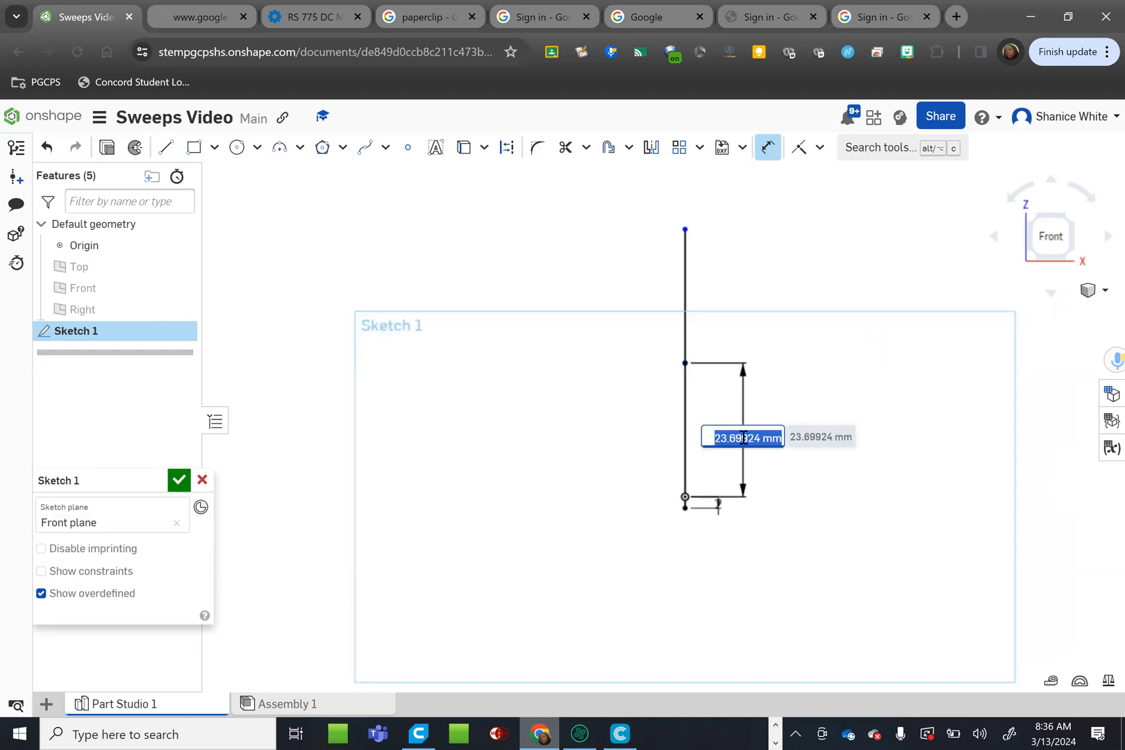
text(48)
key(Return)
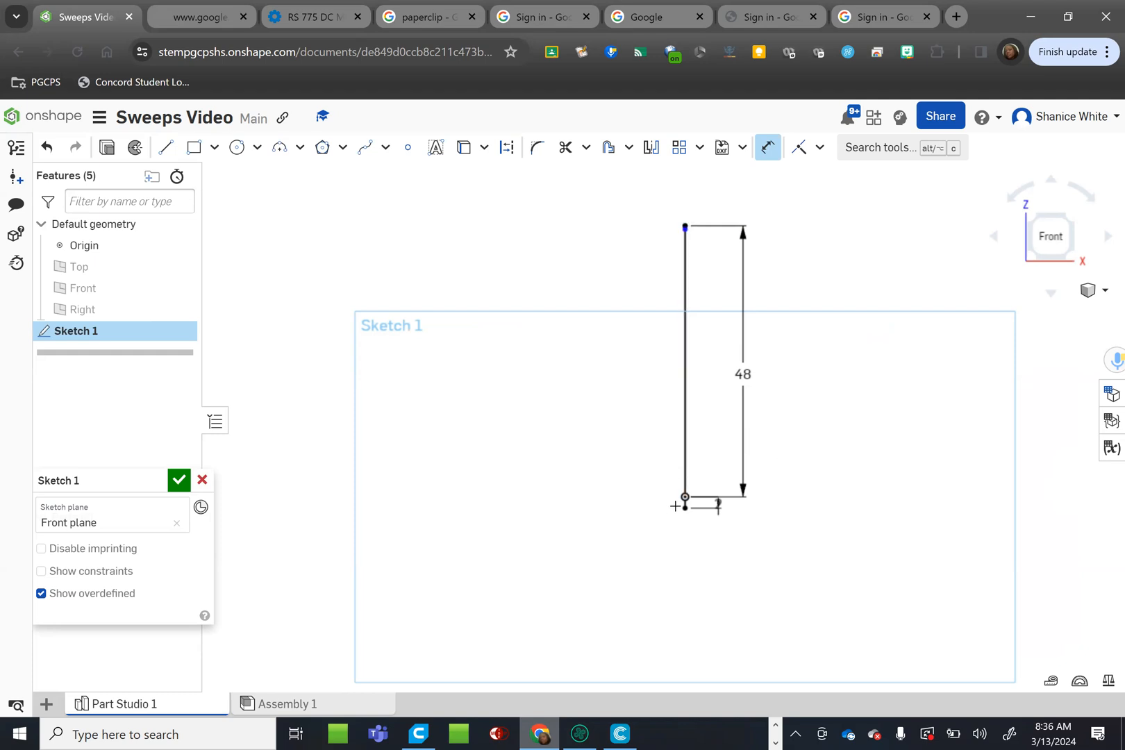
Step: Move the second line's free endpoint up to about 4 mm above the top of the 48 mm line
scroll(692, 220, up, 5)
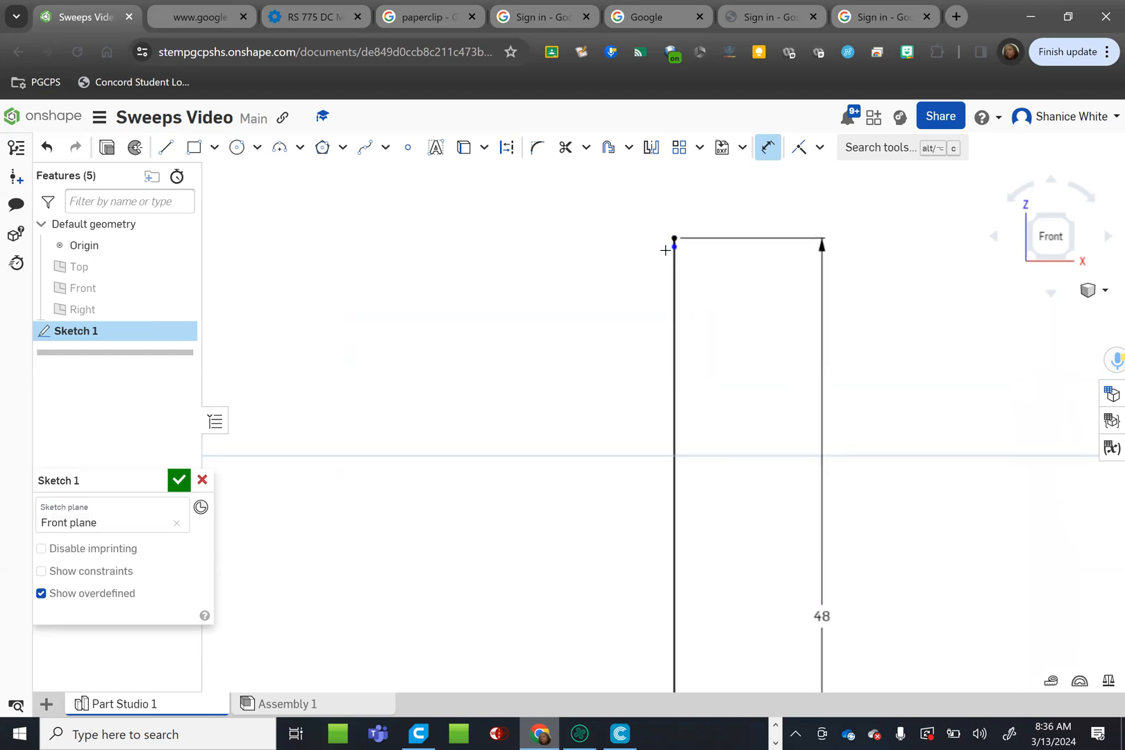
key(Escape)
drag(674, 246, 674, 182)
scroll(697, 219, down, 4)
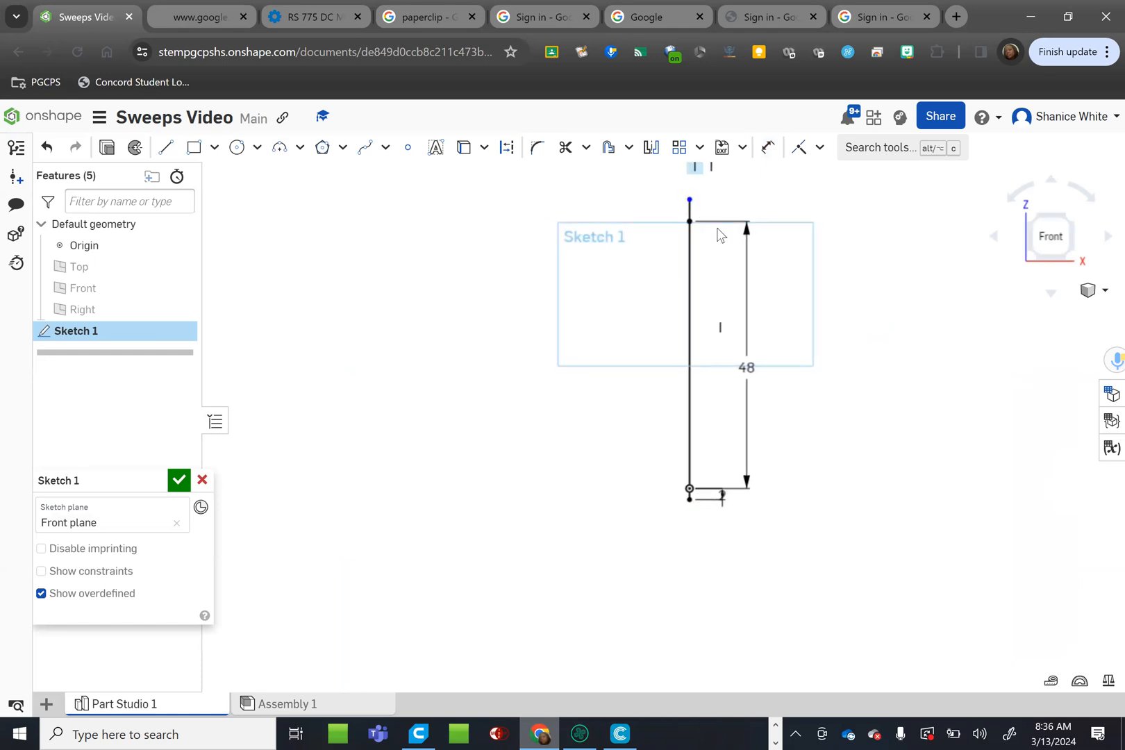
scroll(810, 357, down, 1)
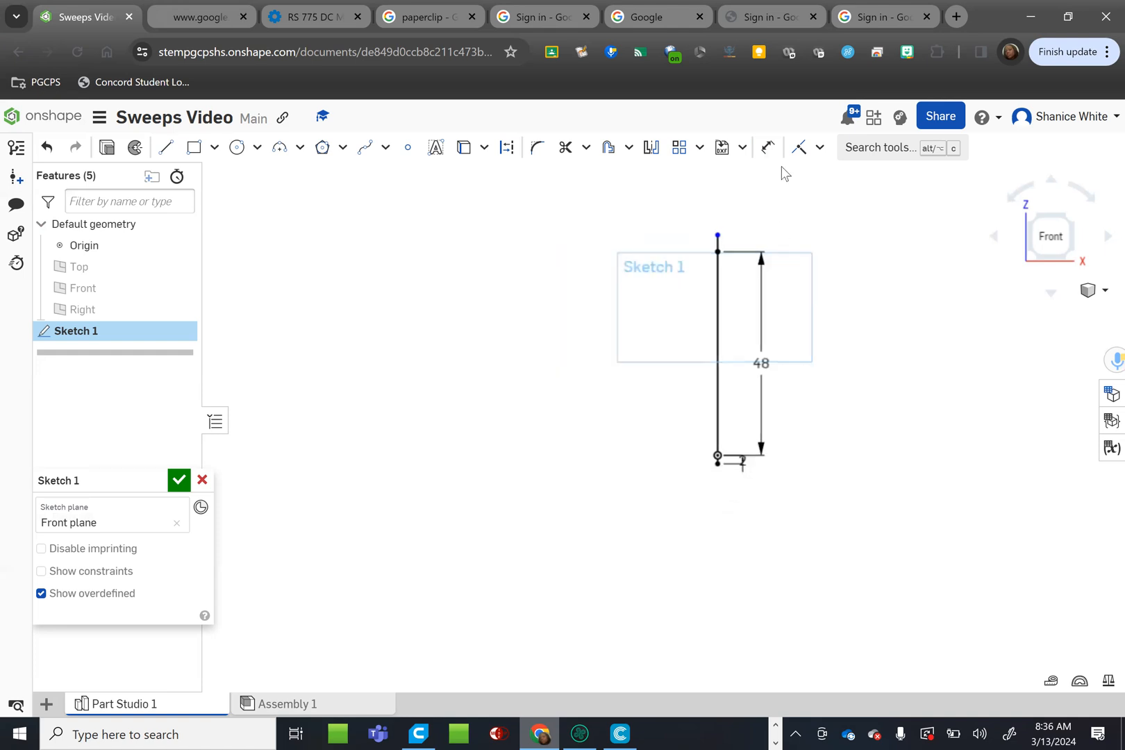
Step: Dimension the overall height from the lowest endpoint to the topmost endpoint as 122 mm
click(768, 146)
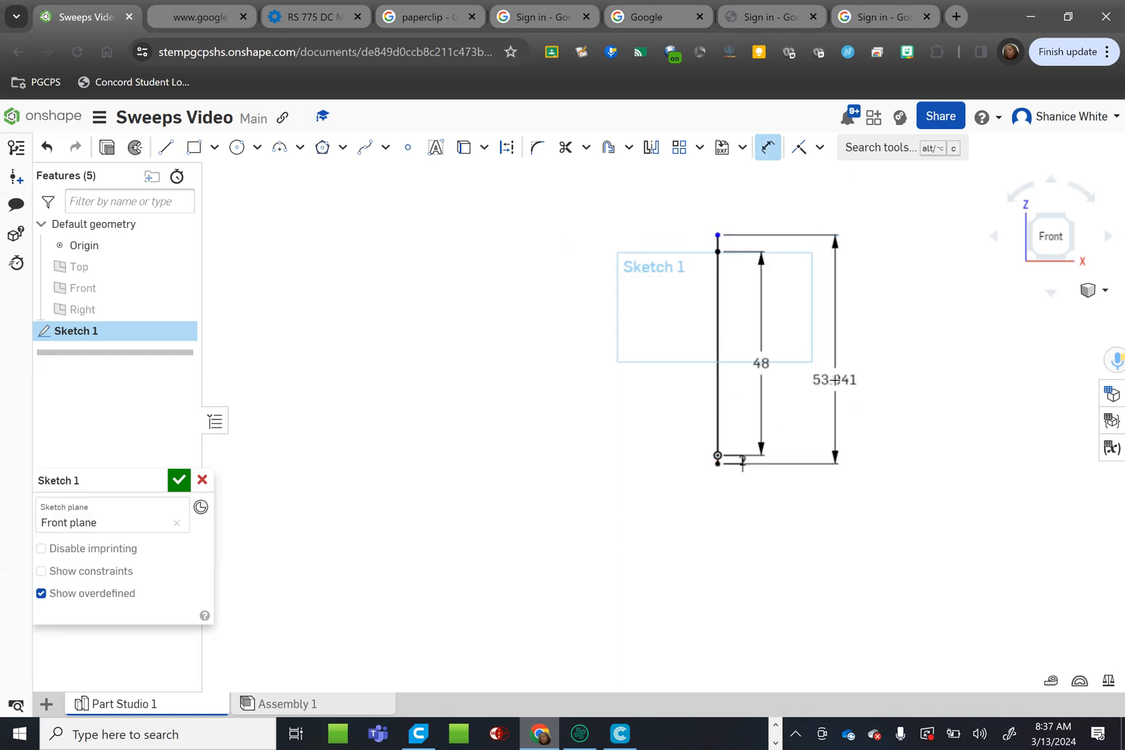
click(835, 380)
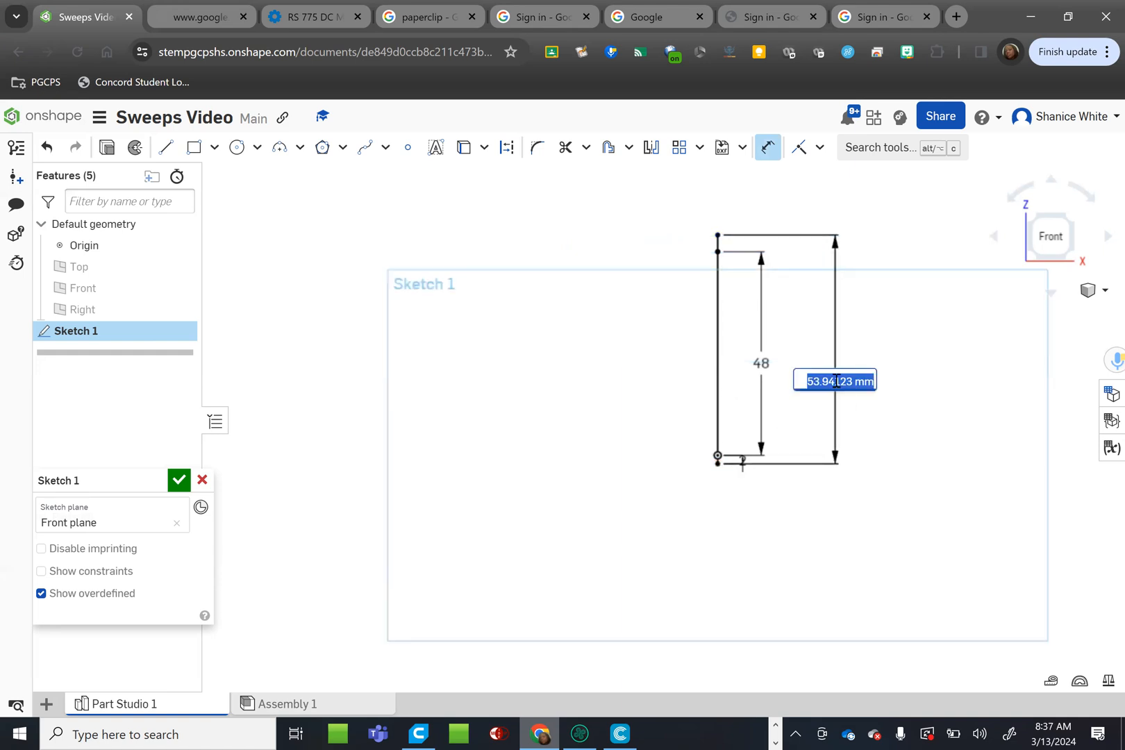
text(122)
key(Return)
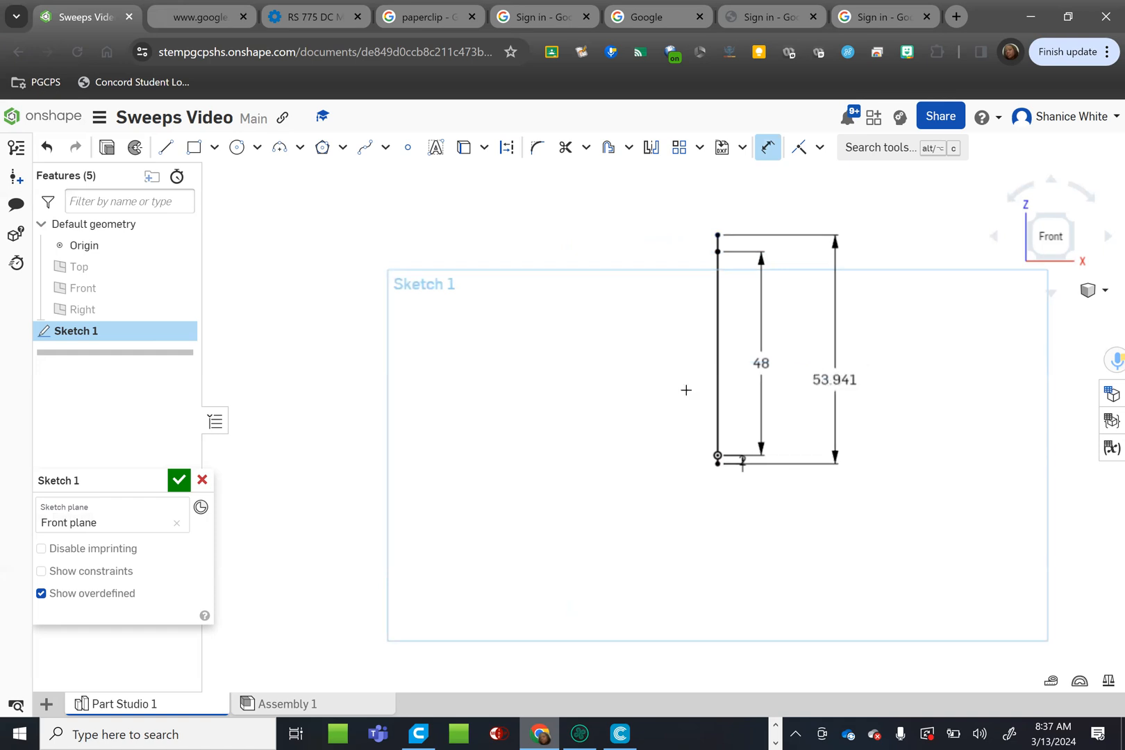
scroll(686, 382, down, 2)
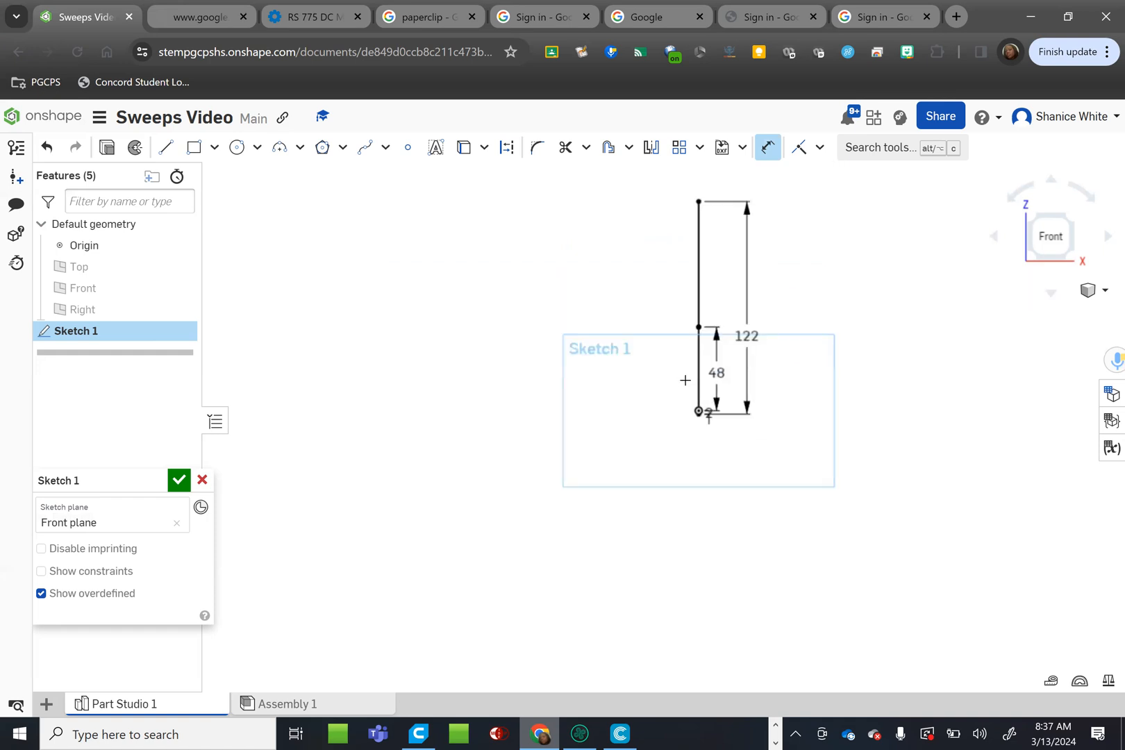
scroll(818, 278, up, 2)
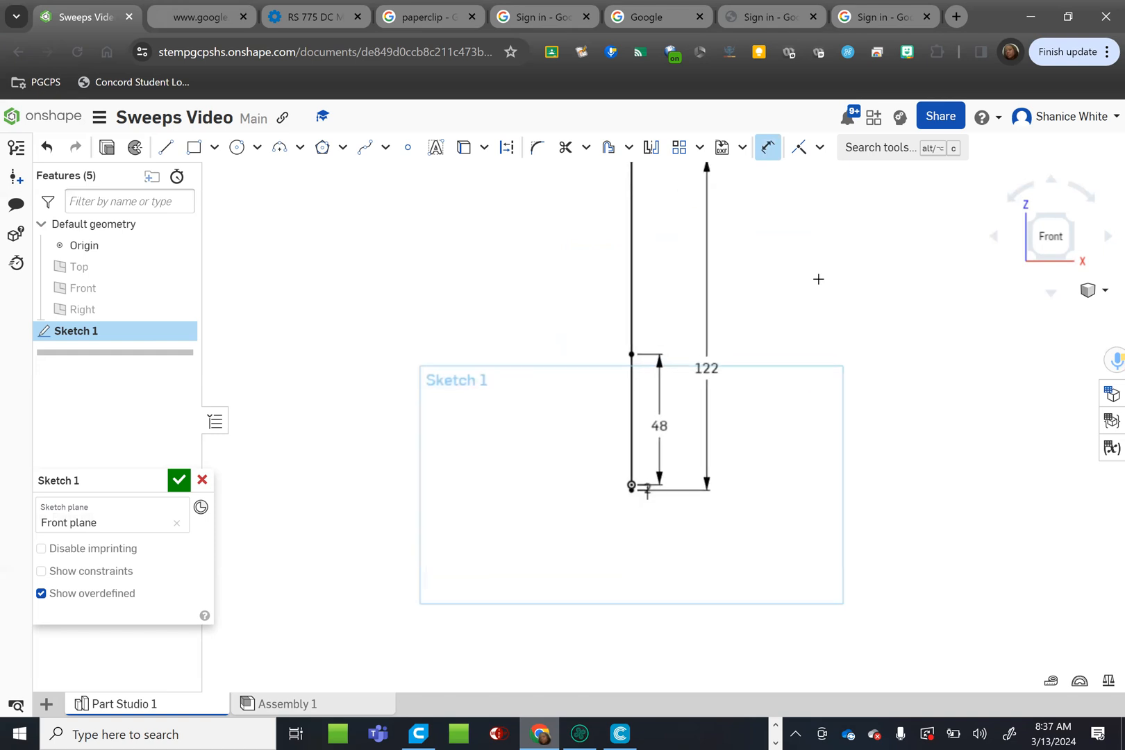
Step: Sketch a horizontal construction line about 34 mm long leftward from the upper end of the 48 mm dimension
key(Escape)
scroll(718, 392, down, 3)
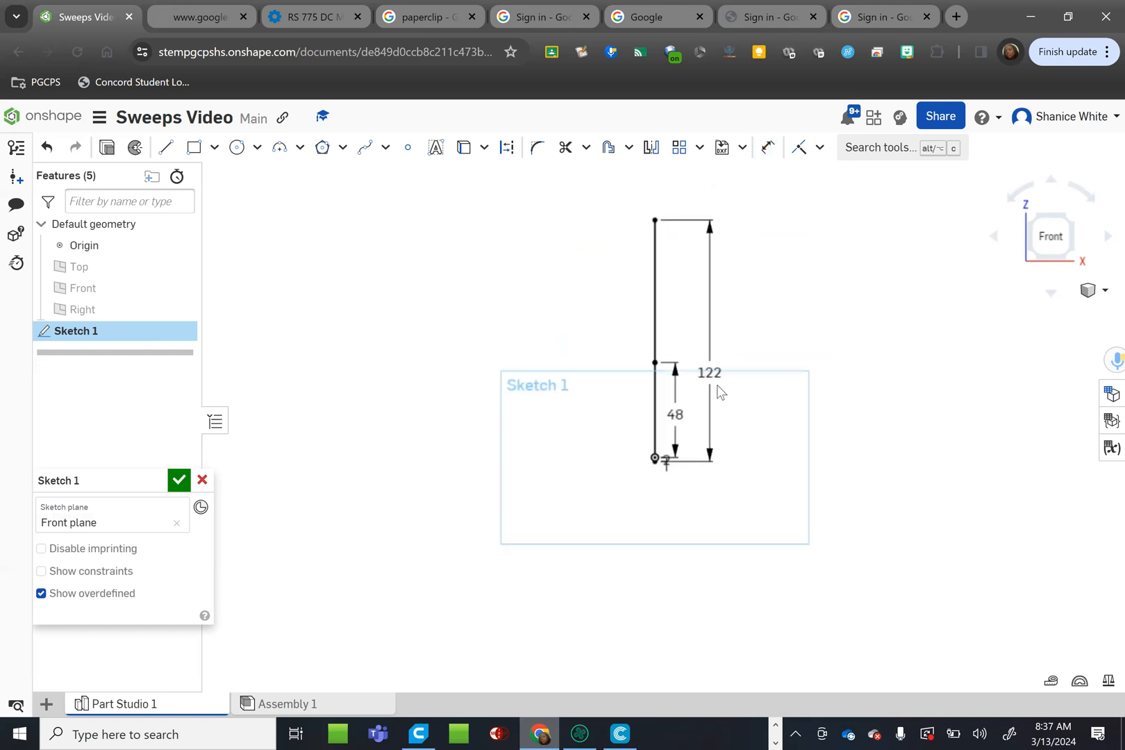
scroll(744, 344, up, 3)
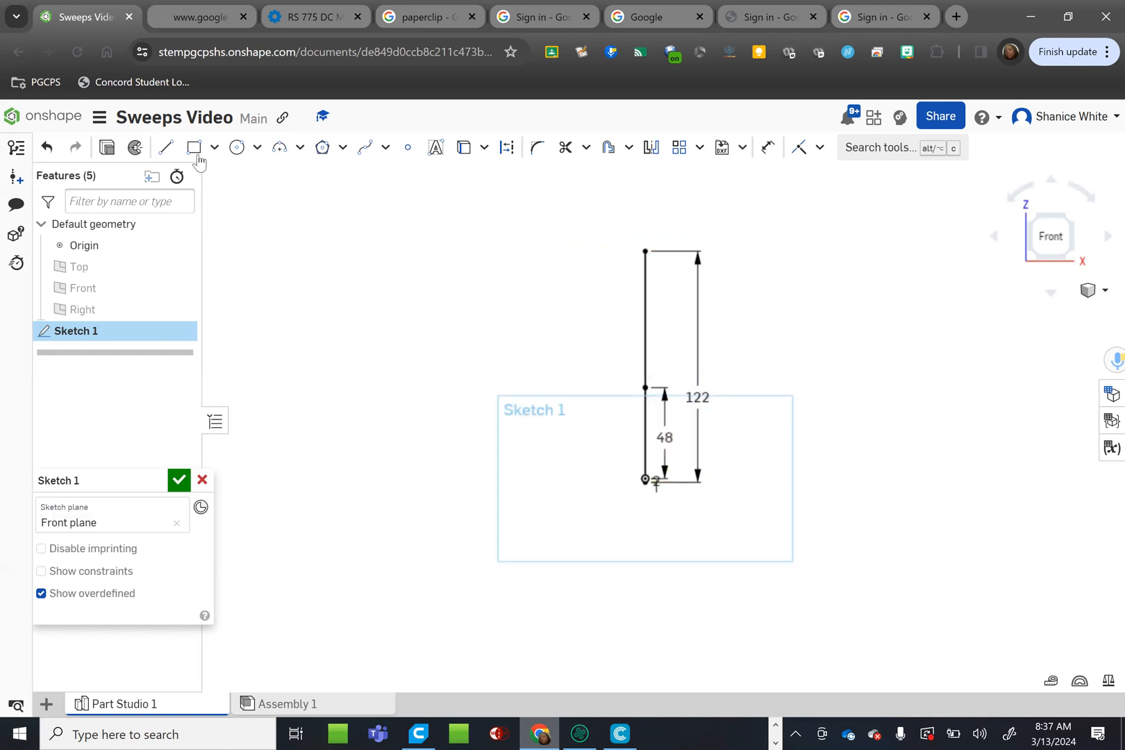
click(165, 147)
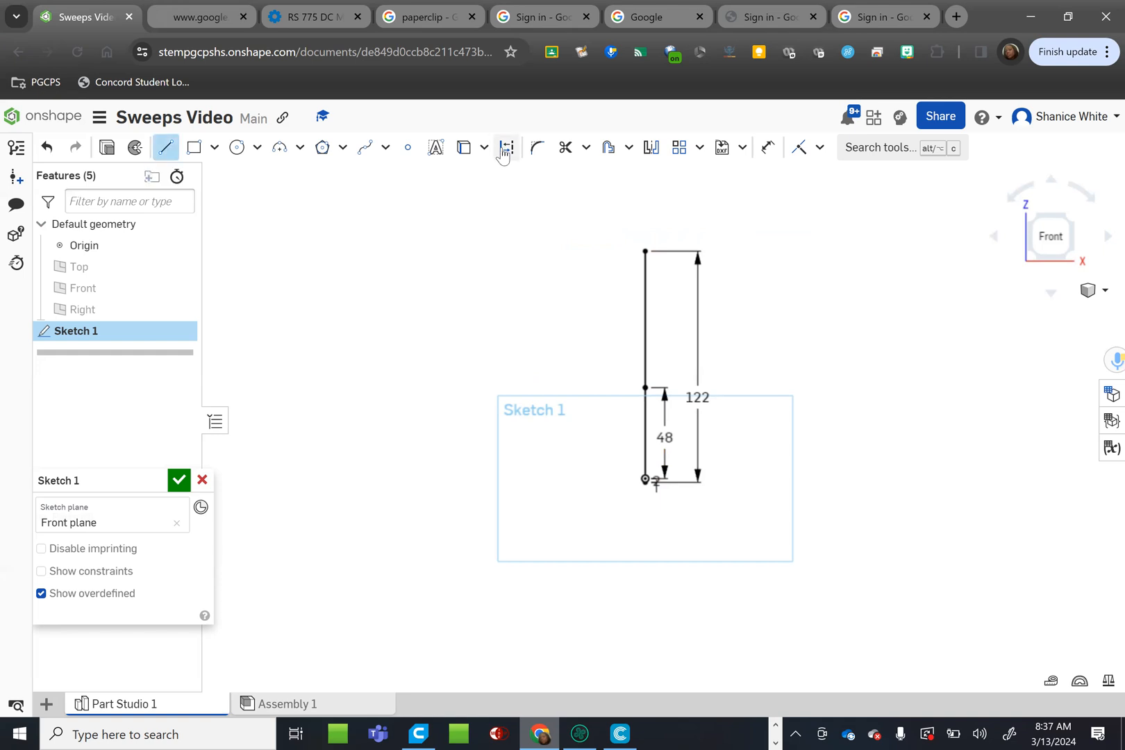
key(q)
click(645, 387)
click(581, 387)
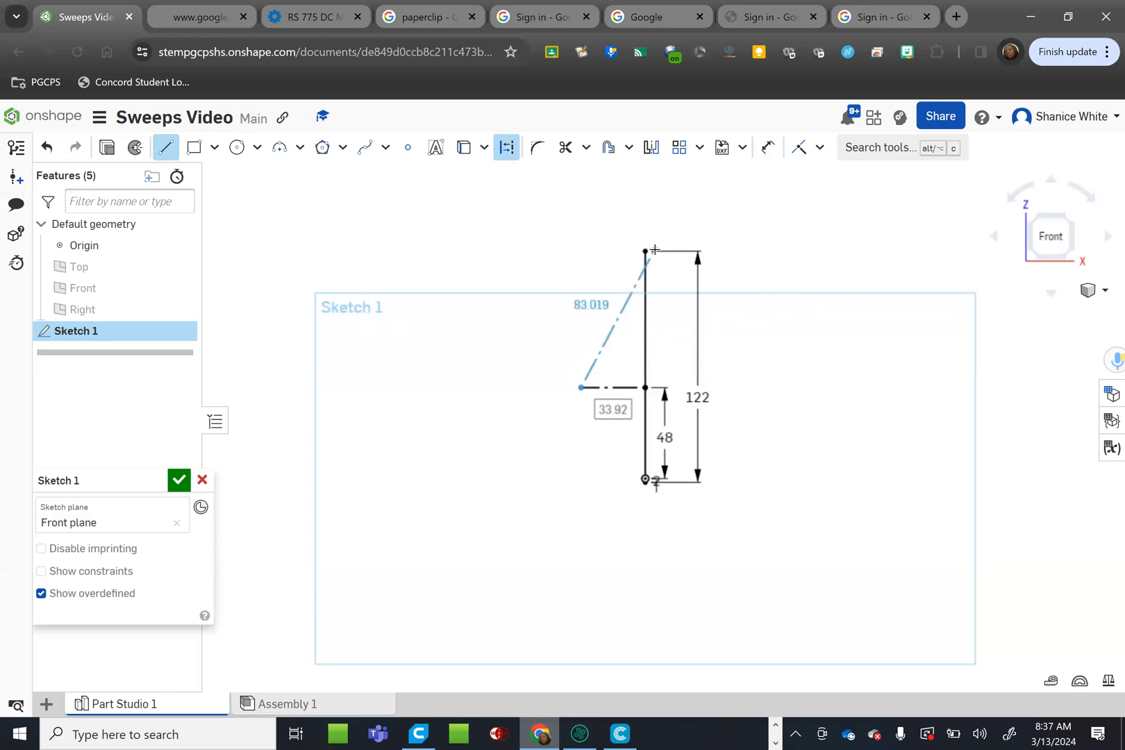
key(Escape)
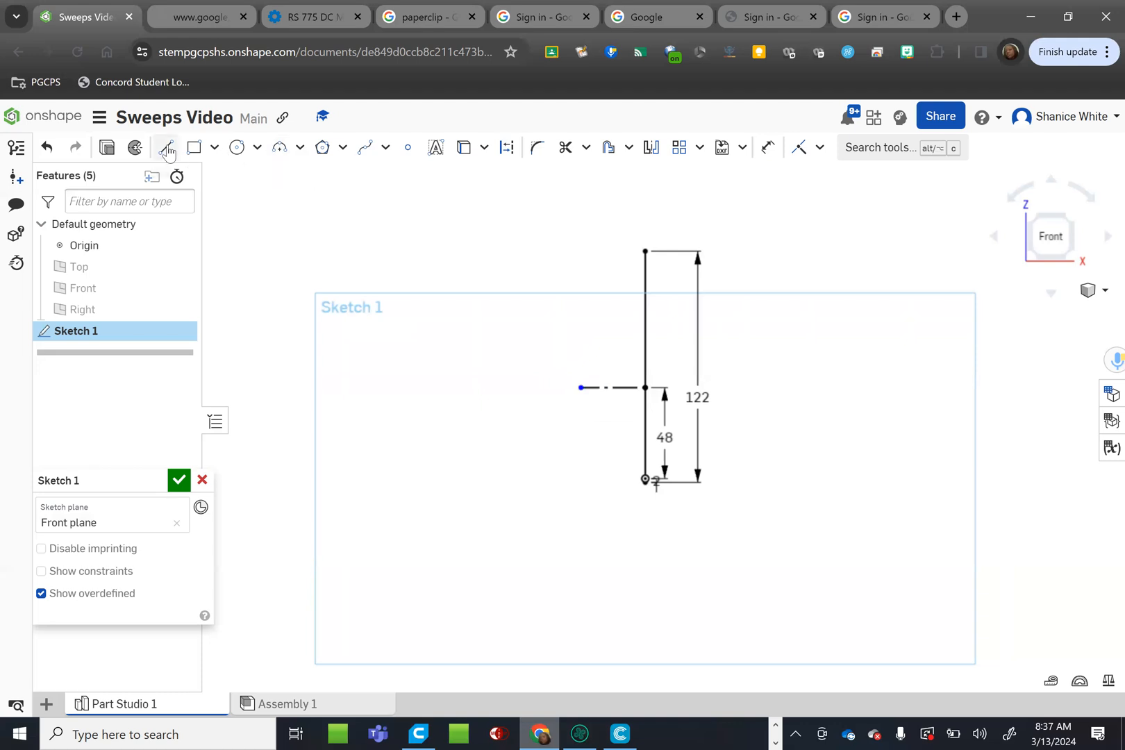
Step: Sketch a horizontal construction line about 62 mm long rightward from the topmost endpoint of the vertical centreline
click(507, 147)
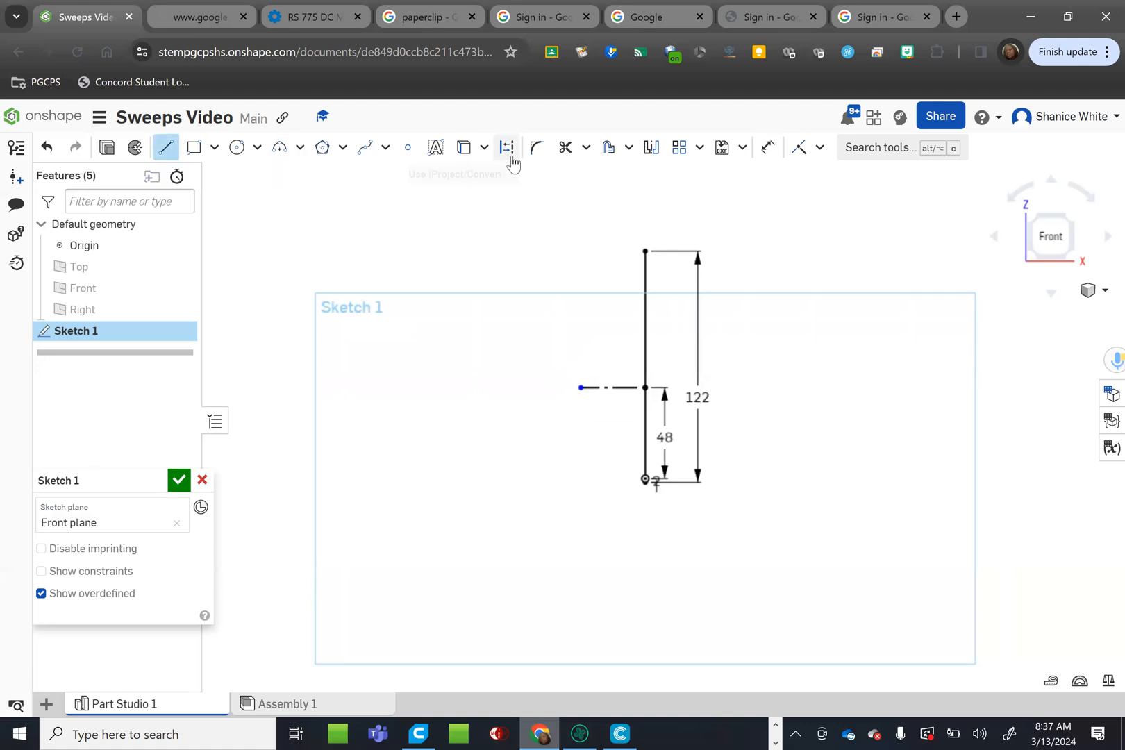
click(646, 252)
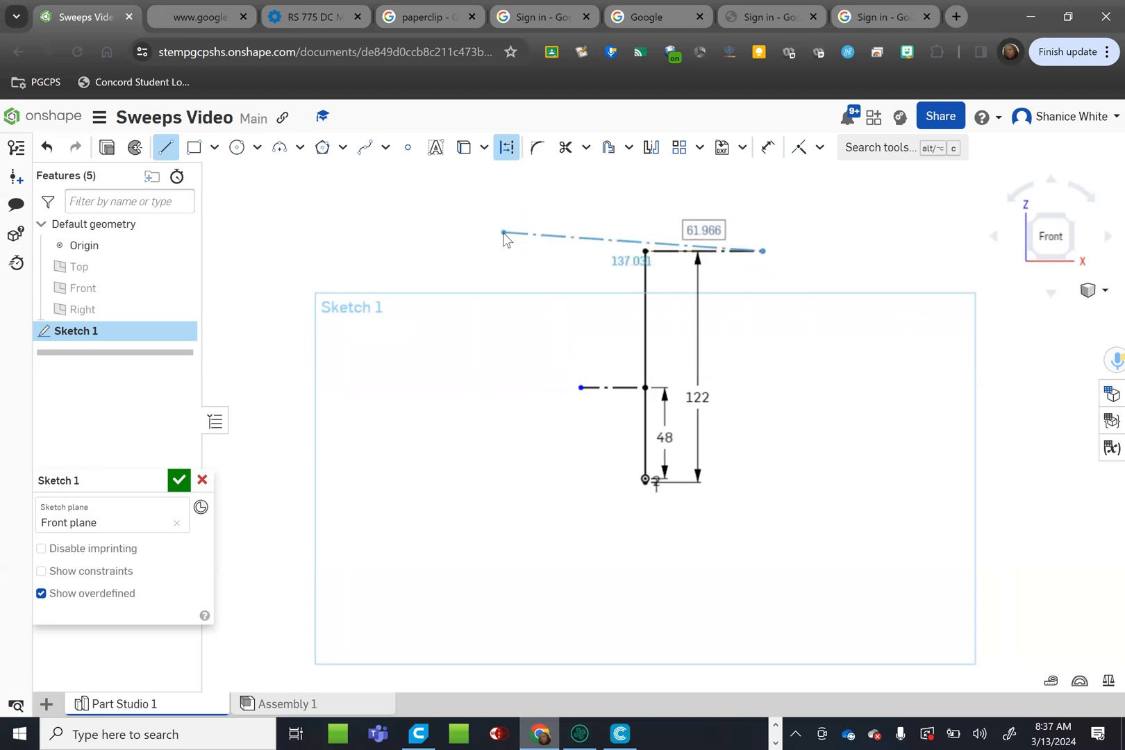
key(Escape)
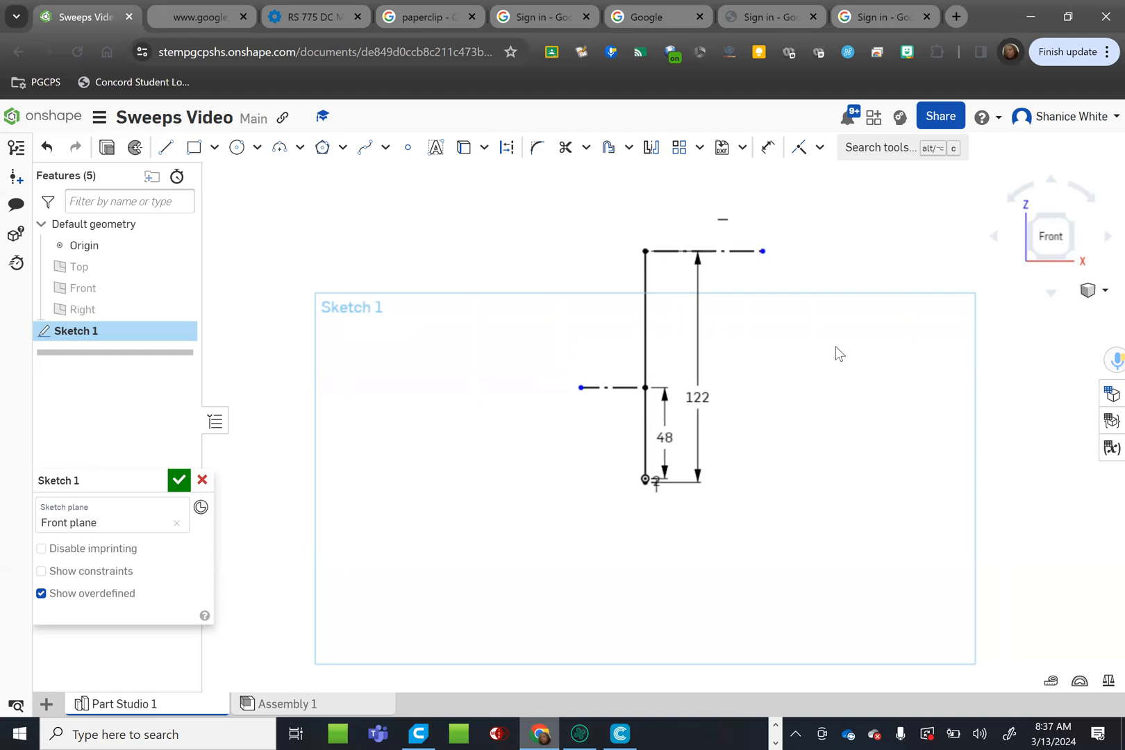
scroll(836, 353, down, 3)
scroll(861, 223, up, 2)
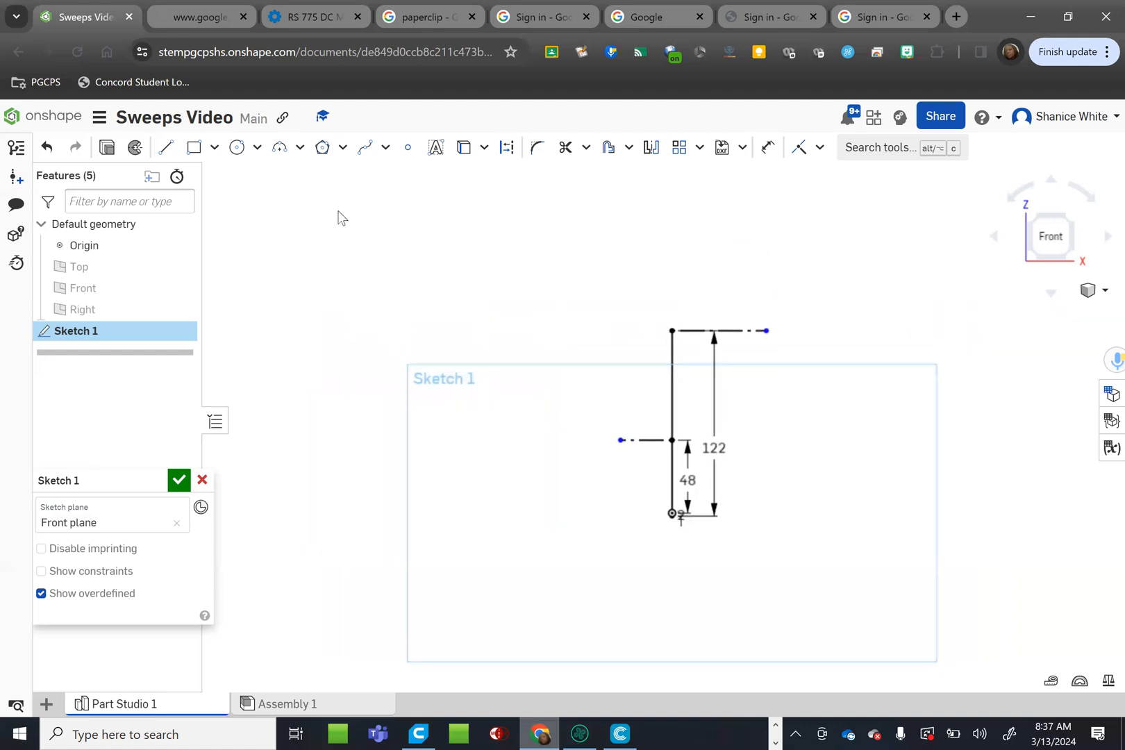
click(165, 148)
click(507, 154)
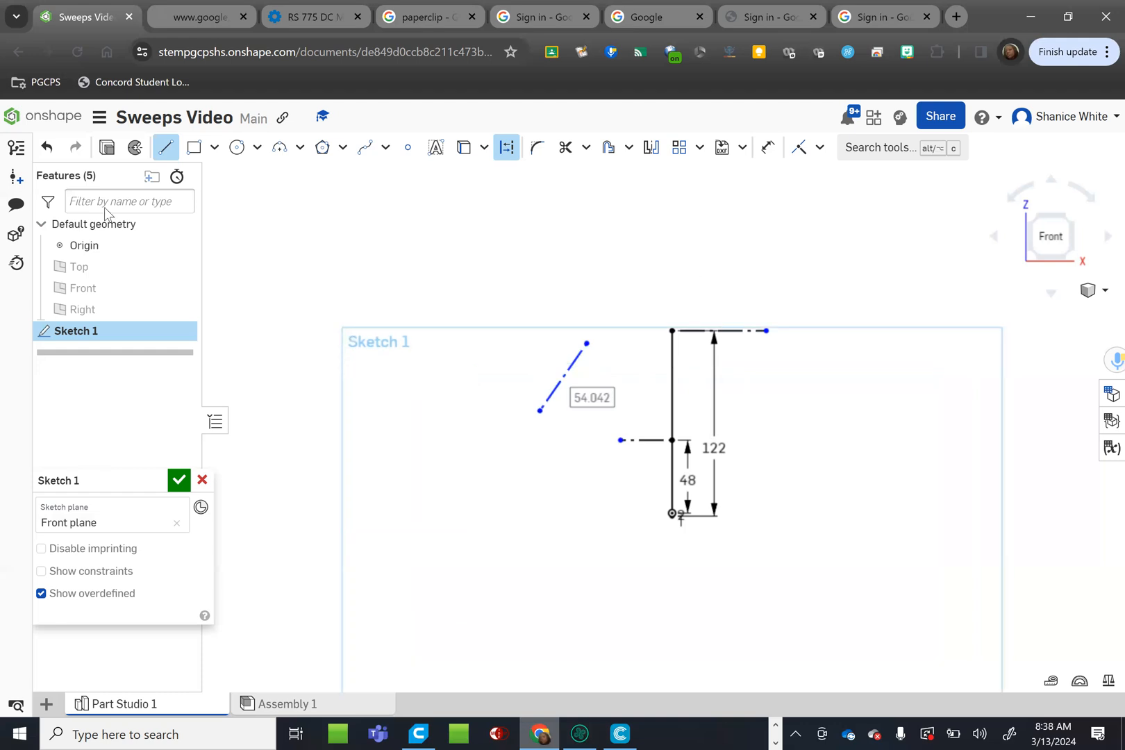
click(160, 149)
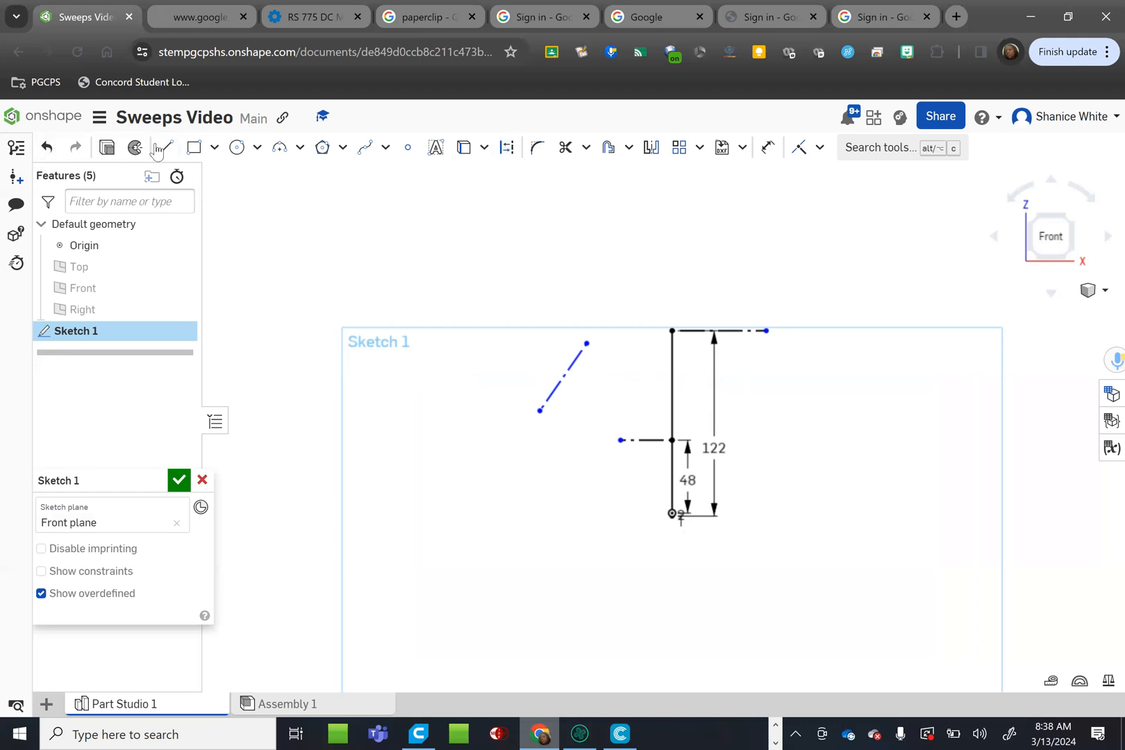
Step: Sketch two free slanted construction lines, about 56 mm long up-left of the centreline and about 59 mm long up-right of it
click(159, 149)
click(507, 147)
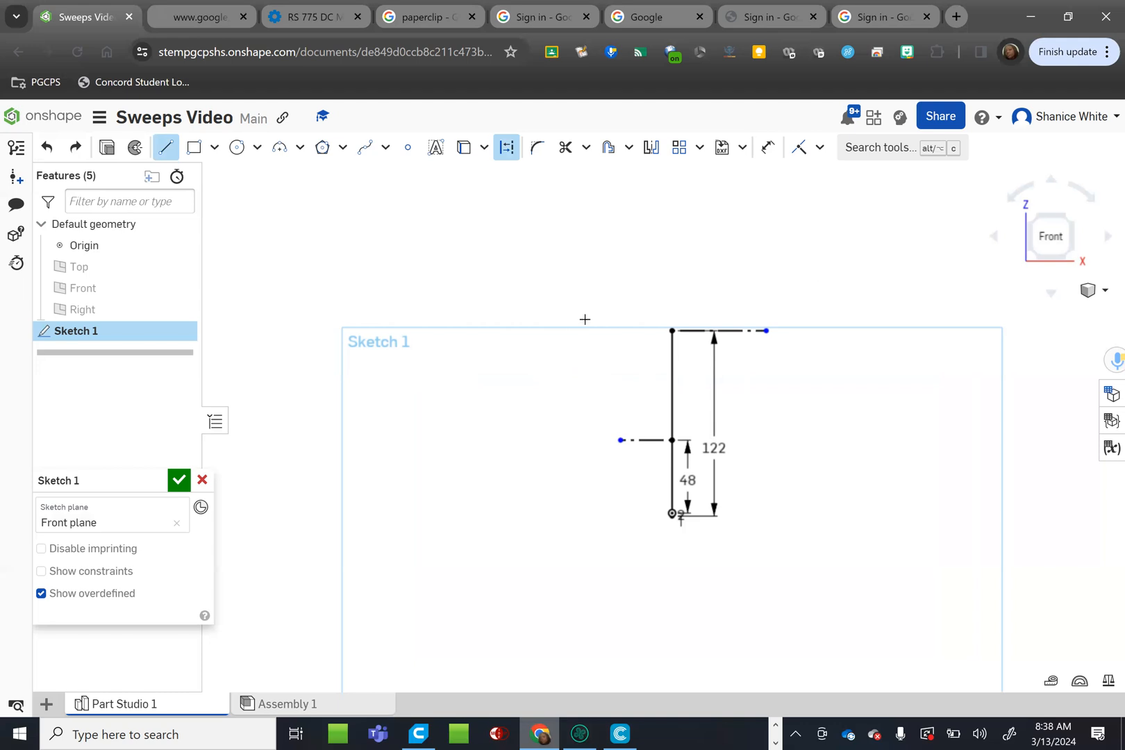
click(584, 318)
click(543, 391)
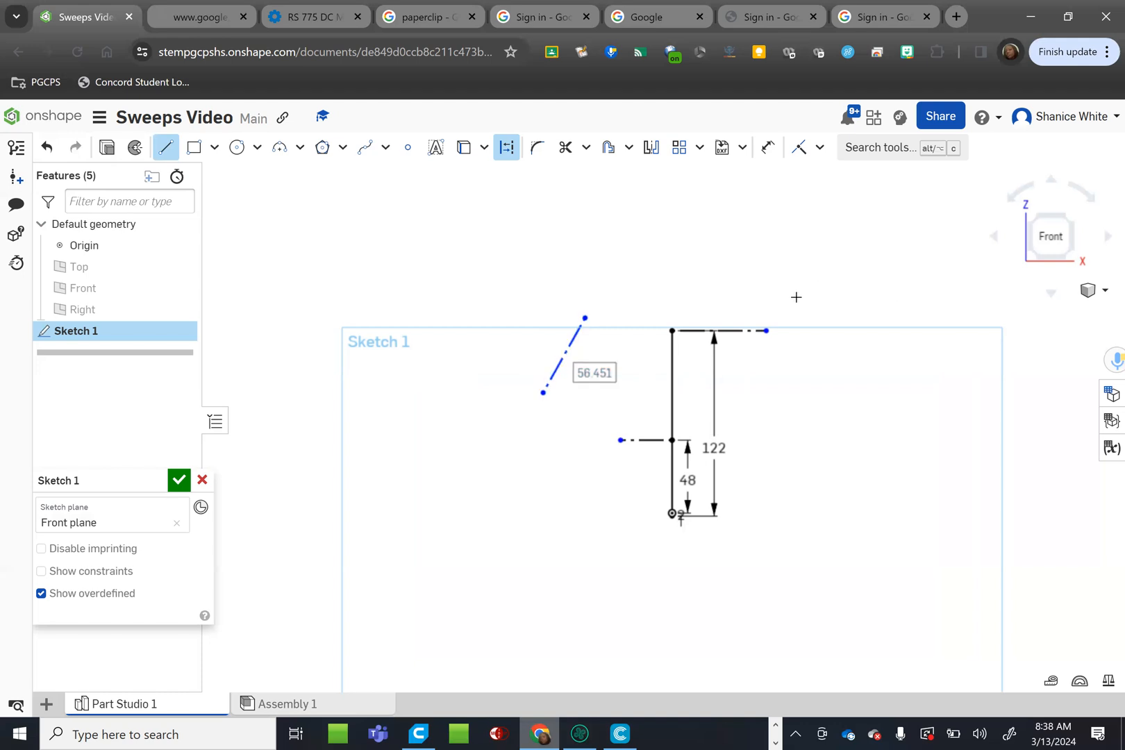
click(786, 237)
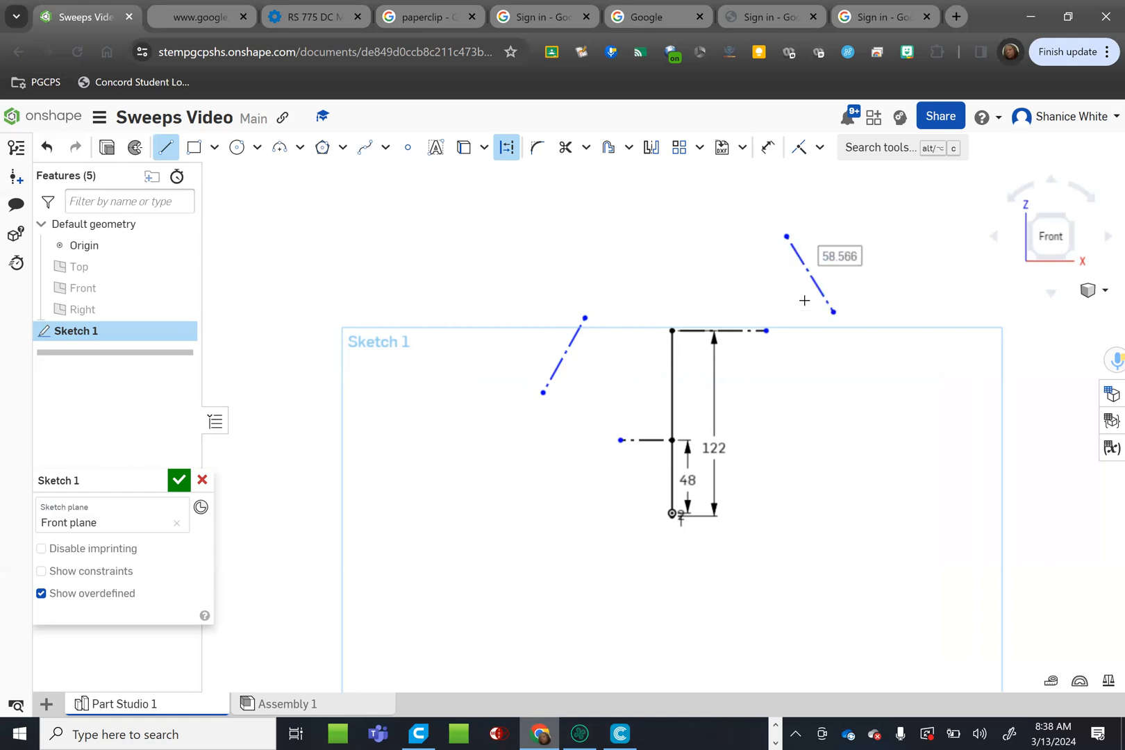
Step: Sketch a solid slanted line outside each slanted construction line, about 57 mm long on the left and about 64 mm on the right
click(507, 146)
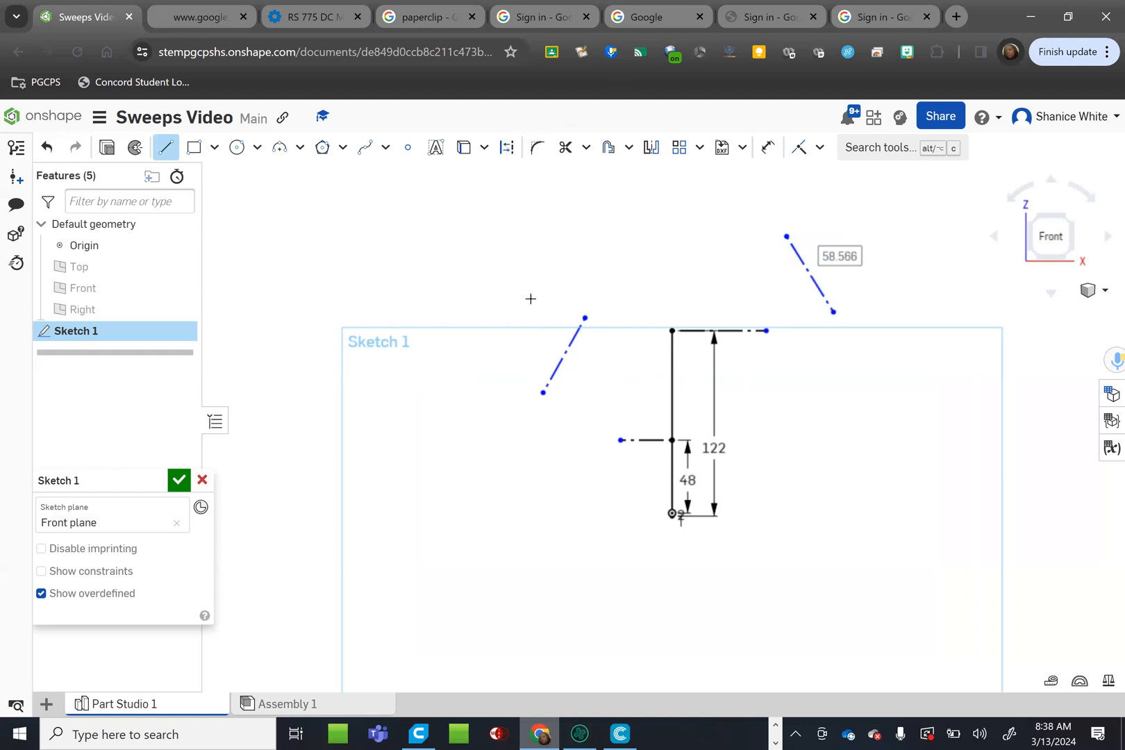
click(520, 294)
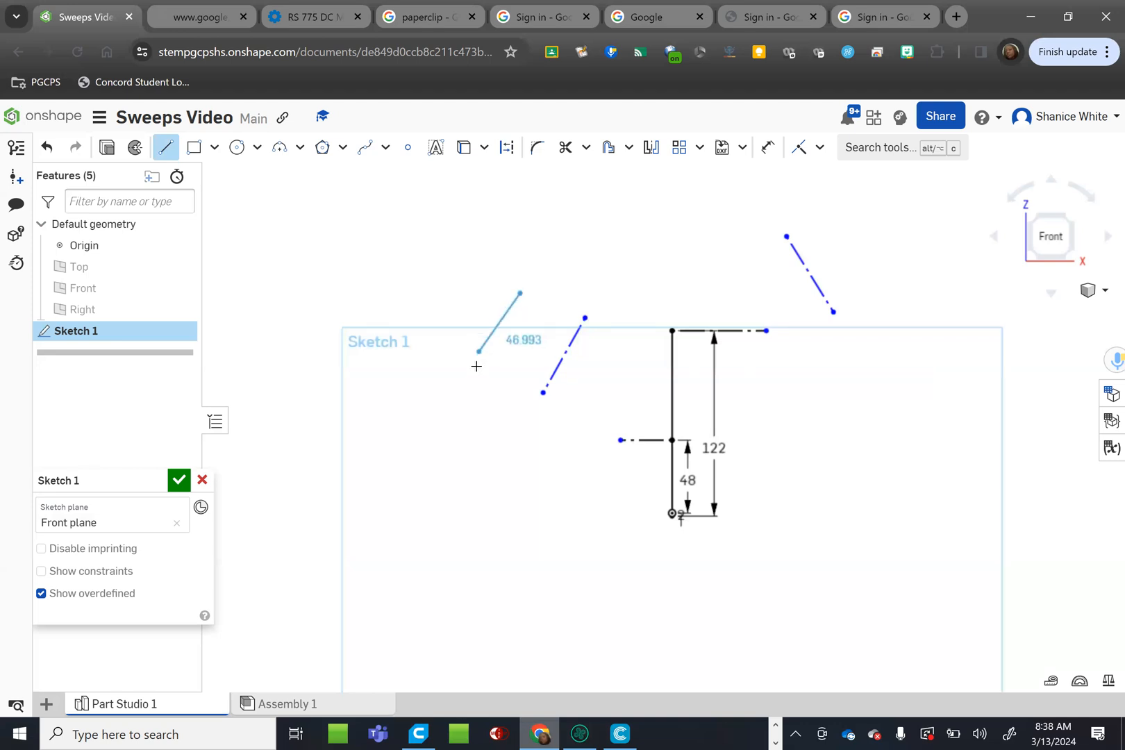
click(476, 367)
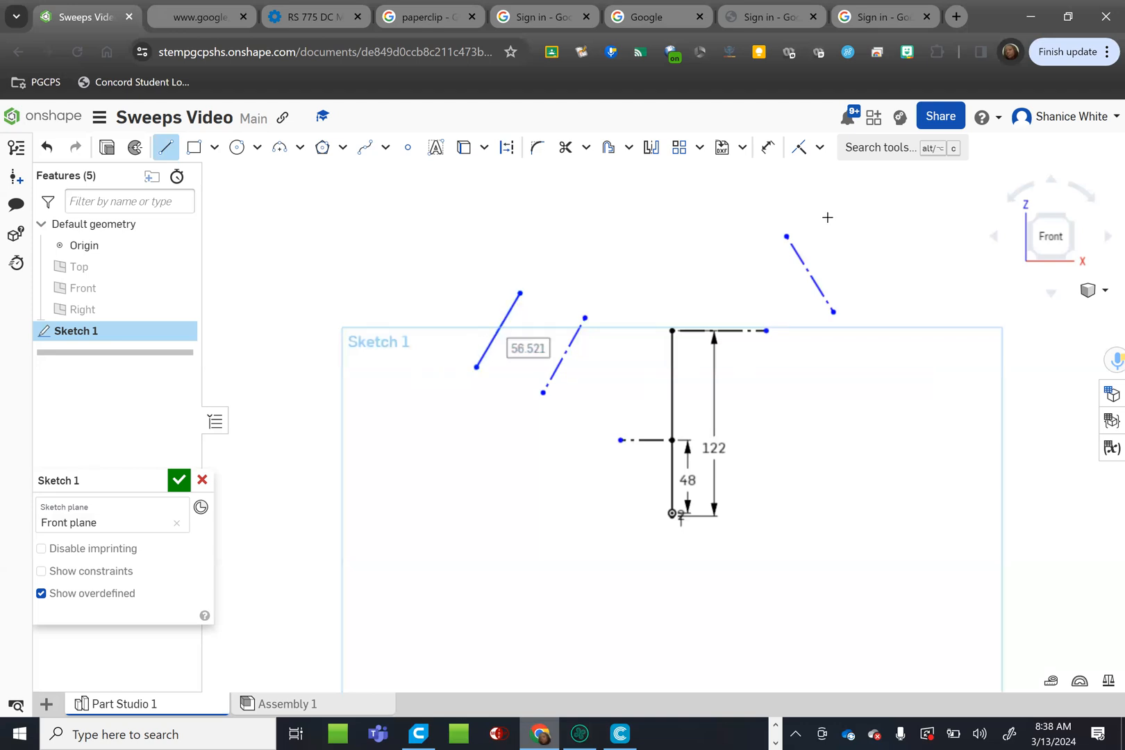
click(828, 217)
click(878, 298)
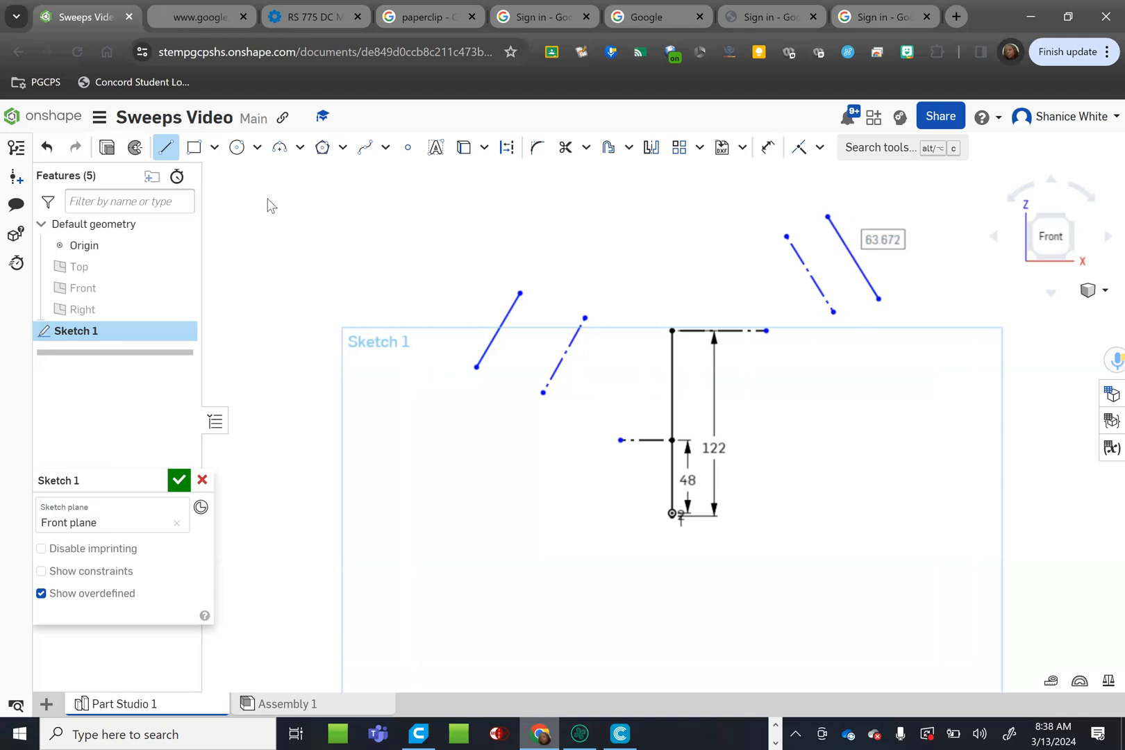
key(Escape)
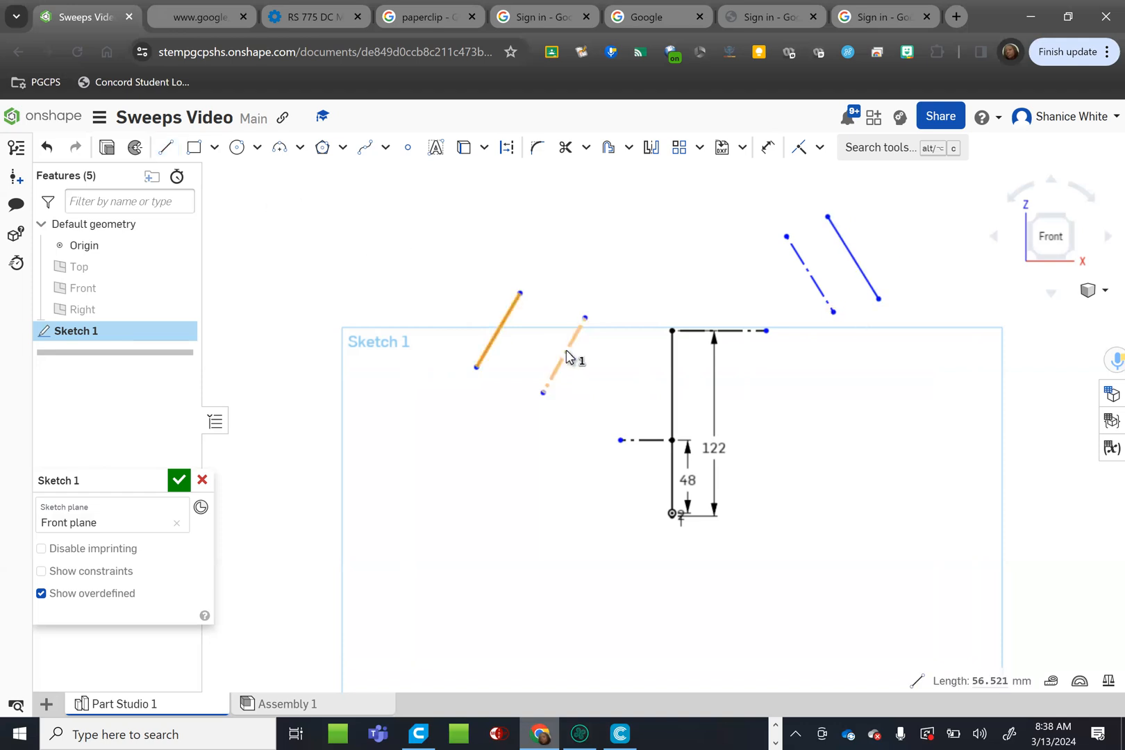
Step: Constrain each solid slanted line parallel to its neighbouring slanted construction line, on both the left and right pairs
click(819, 148)
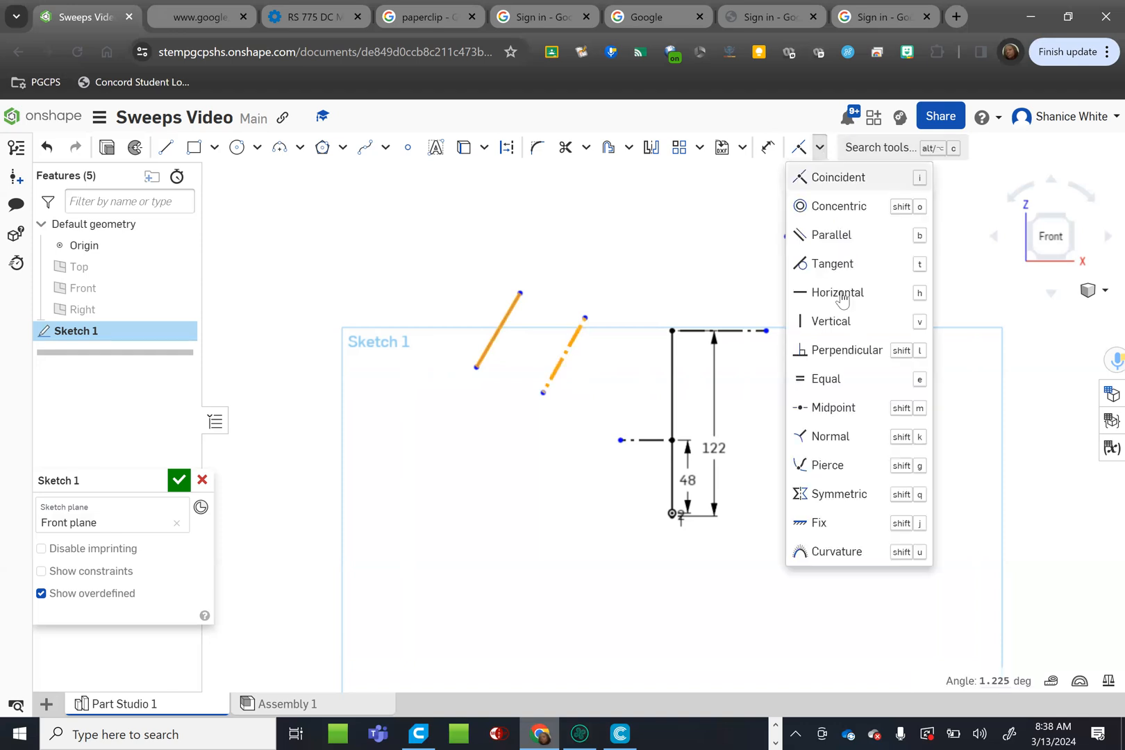
click(837, 236)
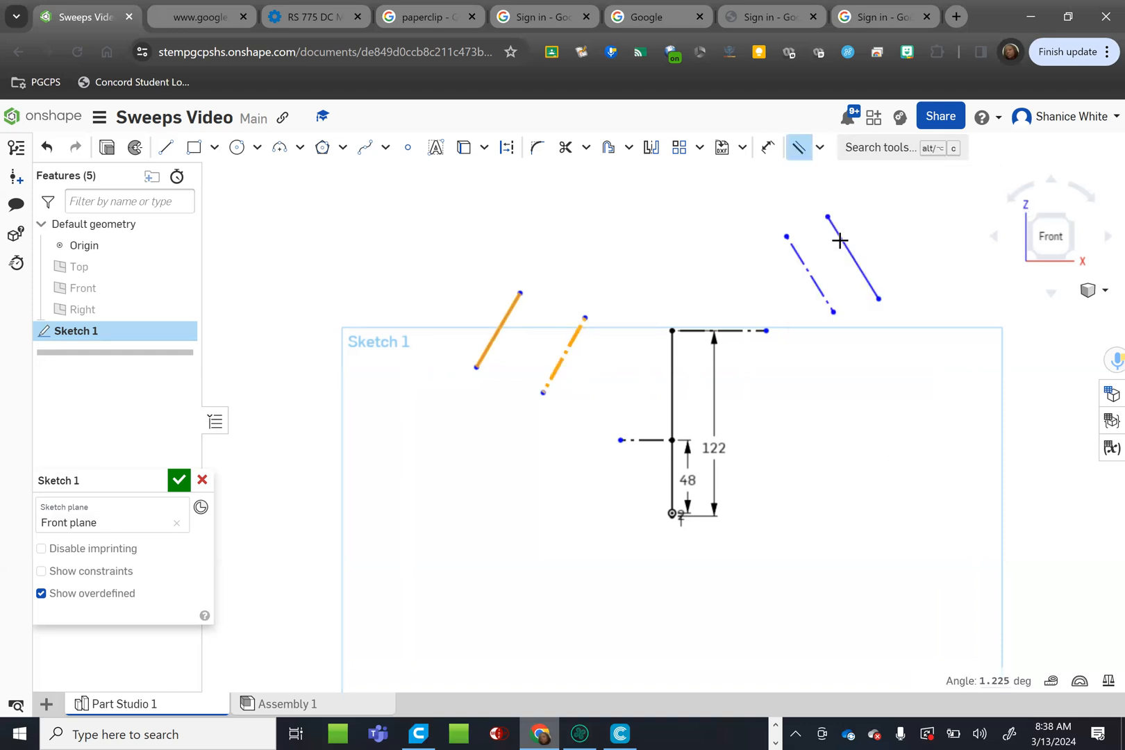
click(807, 269)
click(852, 249)
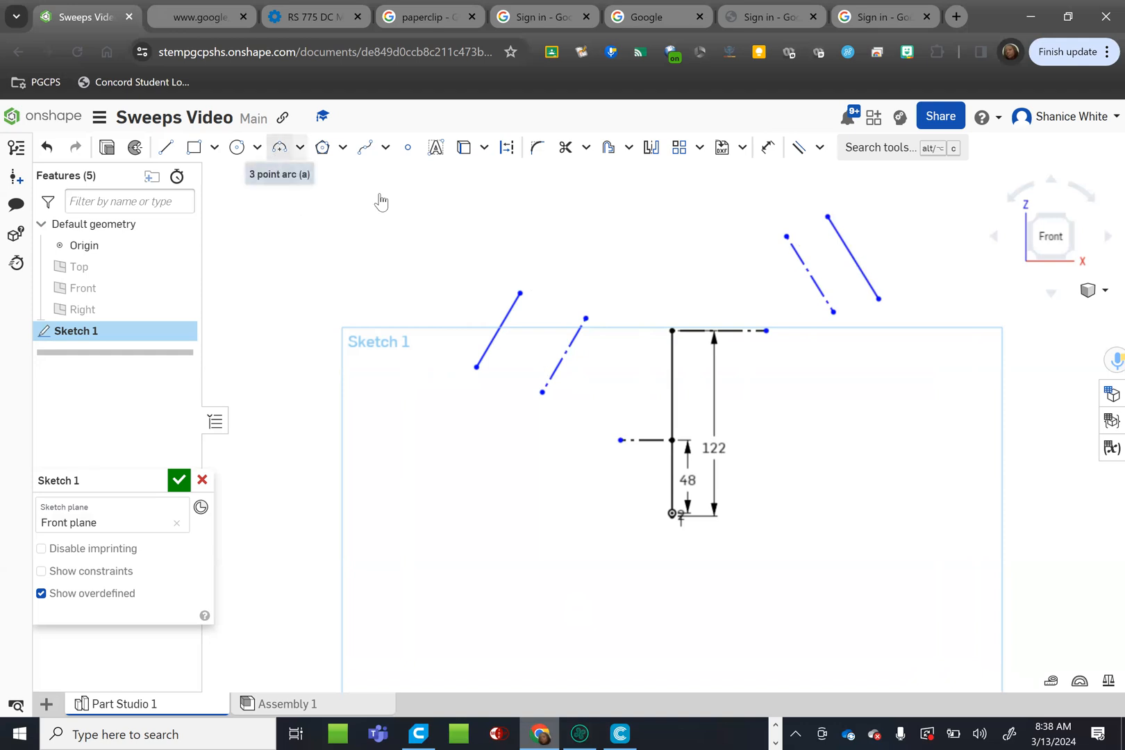
Step: Sketch a 3 point arc of about 61 mm radius between the left slanted construction line and the 48 mm branch point
key(a)
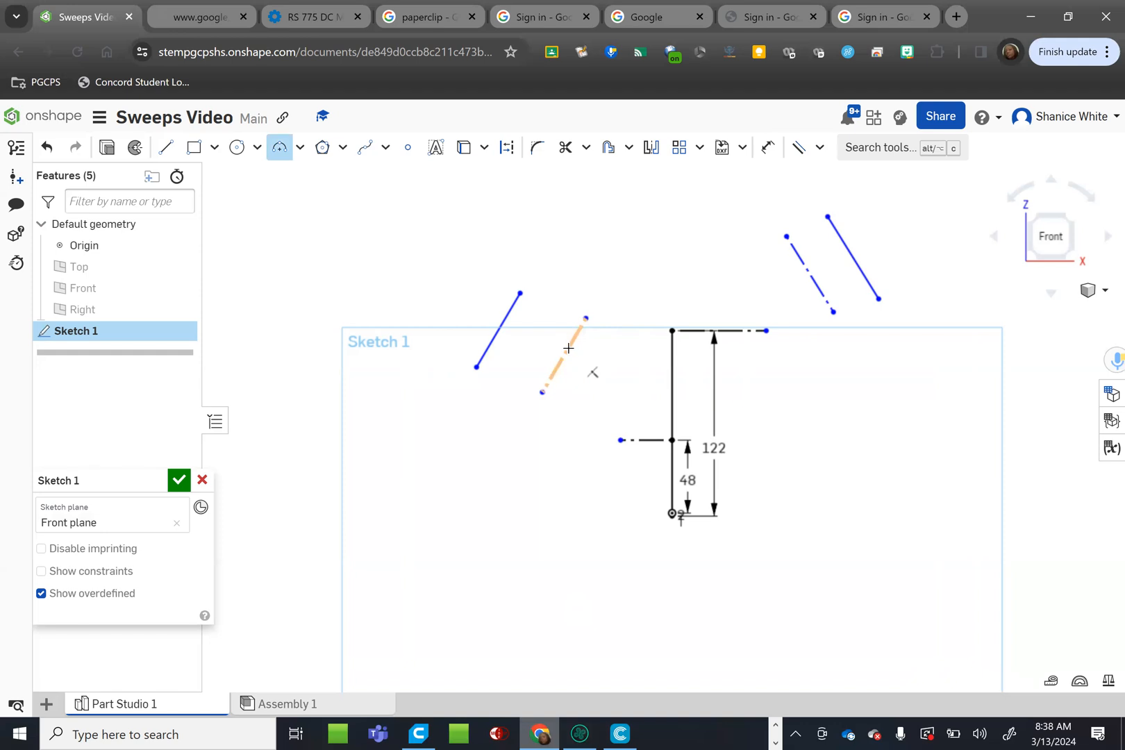
click(570, 347)
click(674, 438)
click(635, 365)
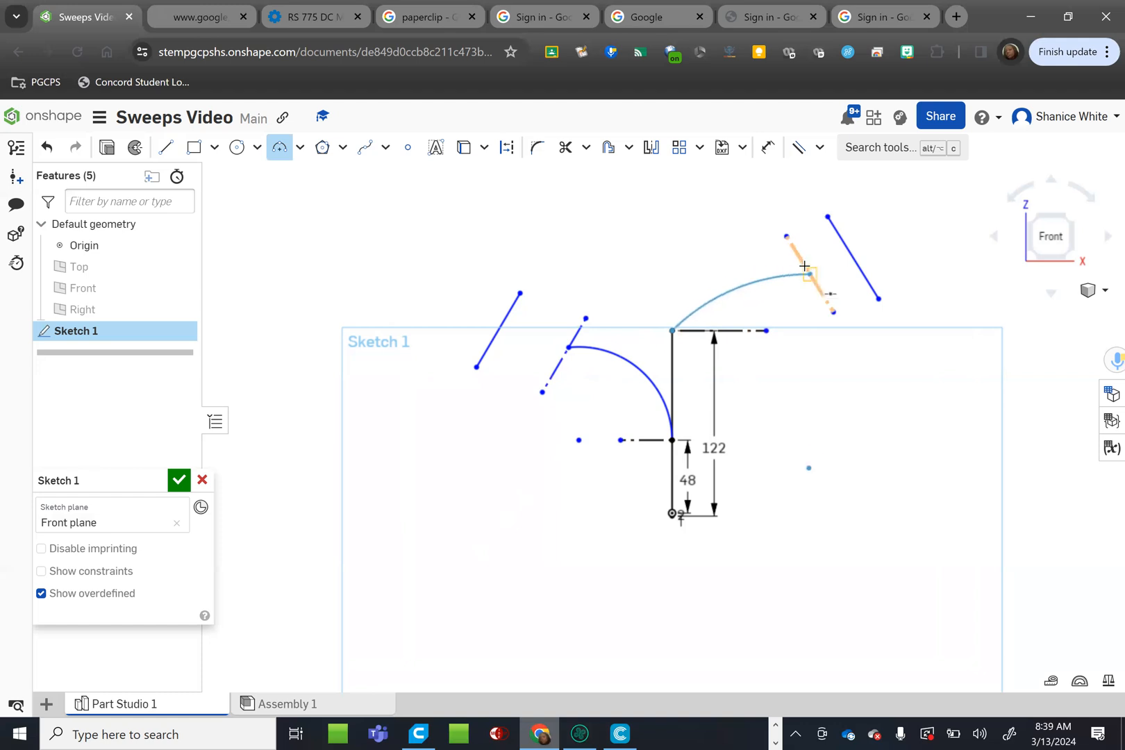
Step: Sketch a 3 point arc of about 53 mm radius from the topmost centreline endpoint to the right slanted construction line
click(808, 275)
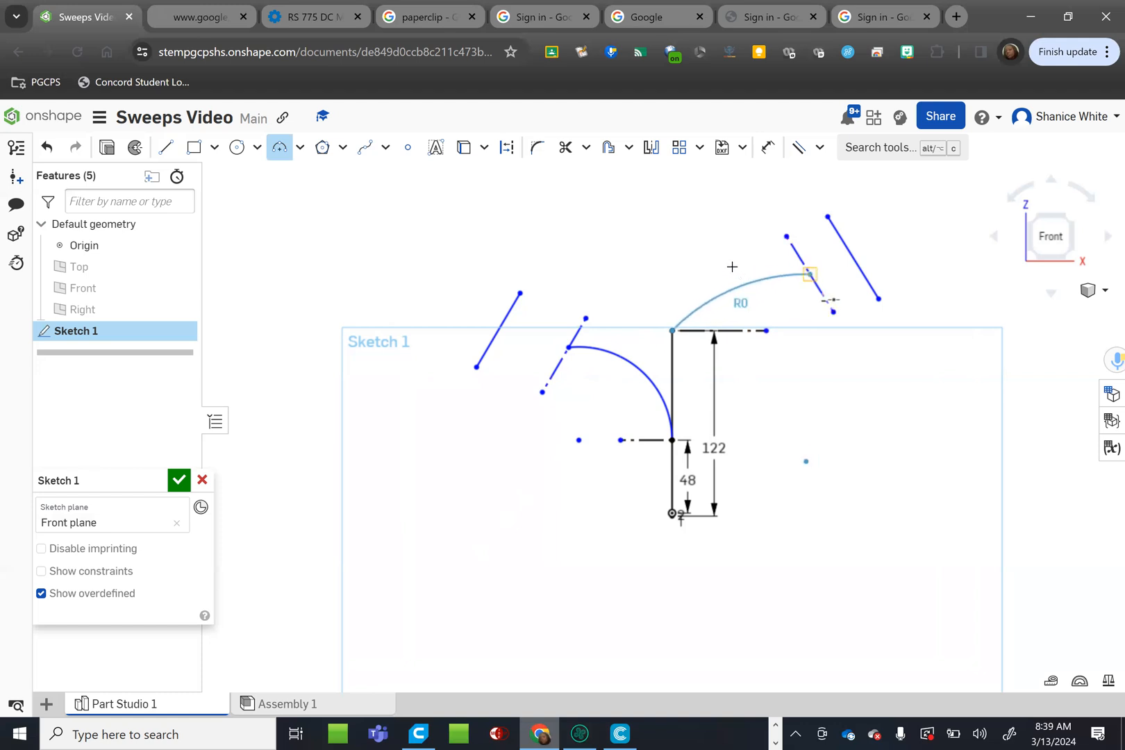
click(723, 256)
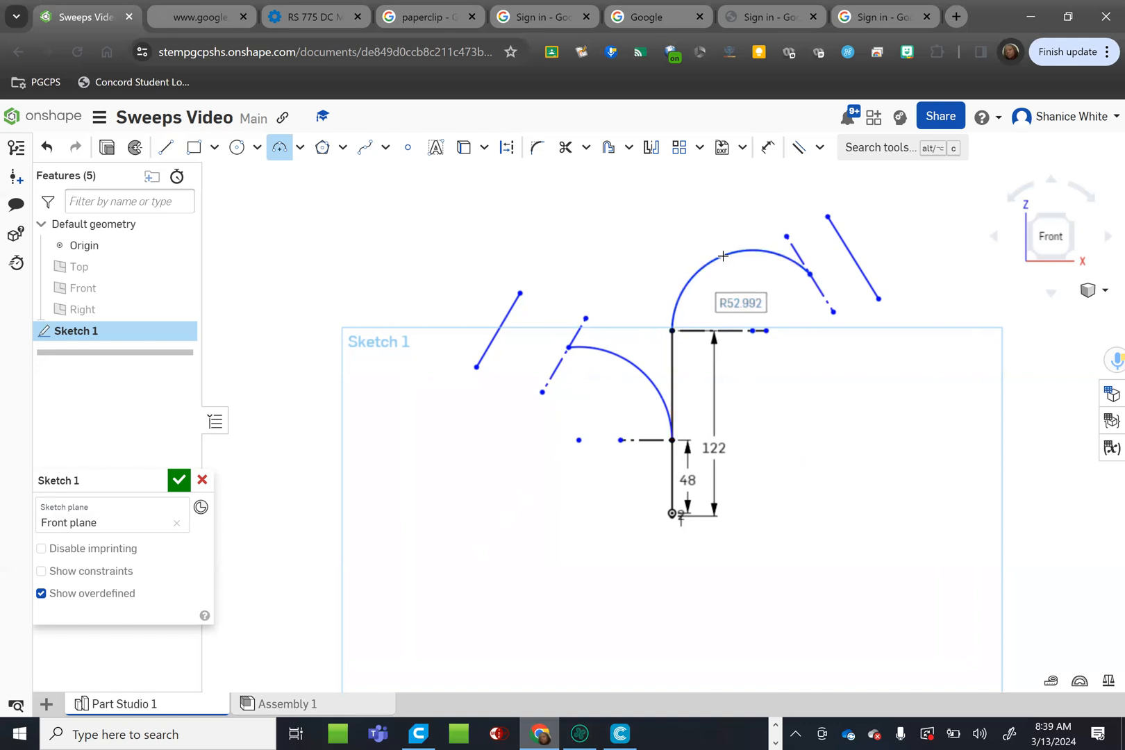
key(Escape)
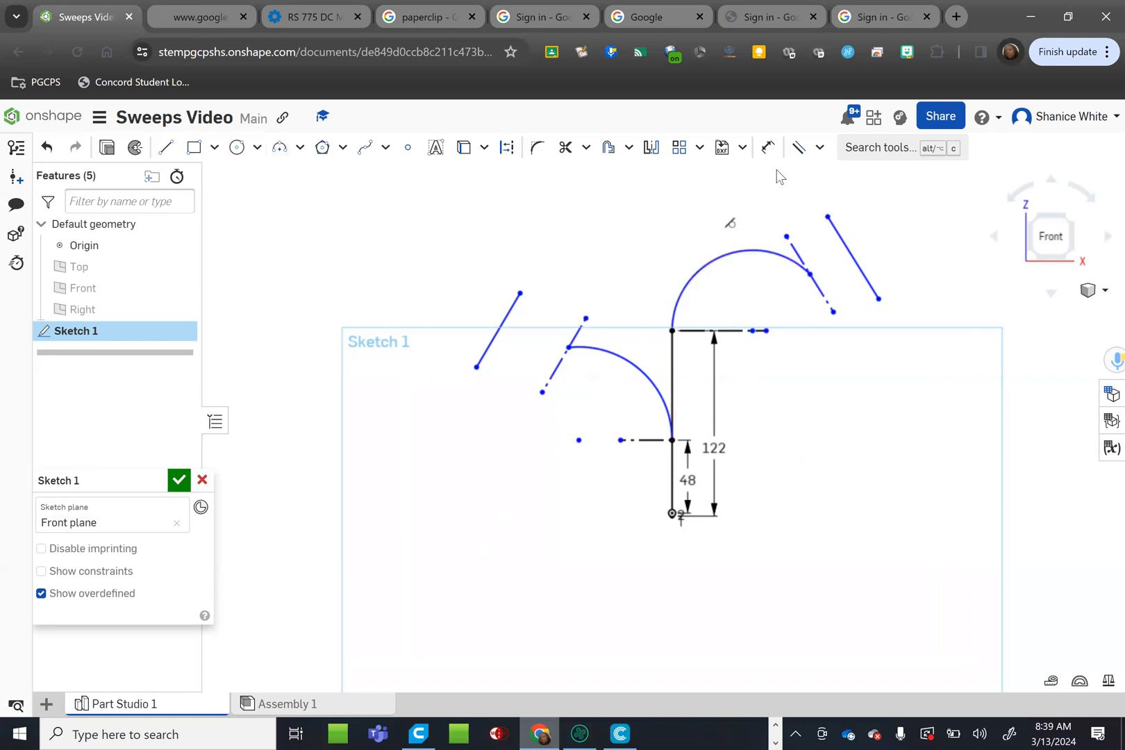
Step: Dimension the left arc's radius to 90 mm
click(767, 147)
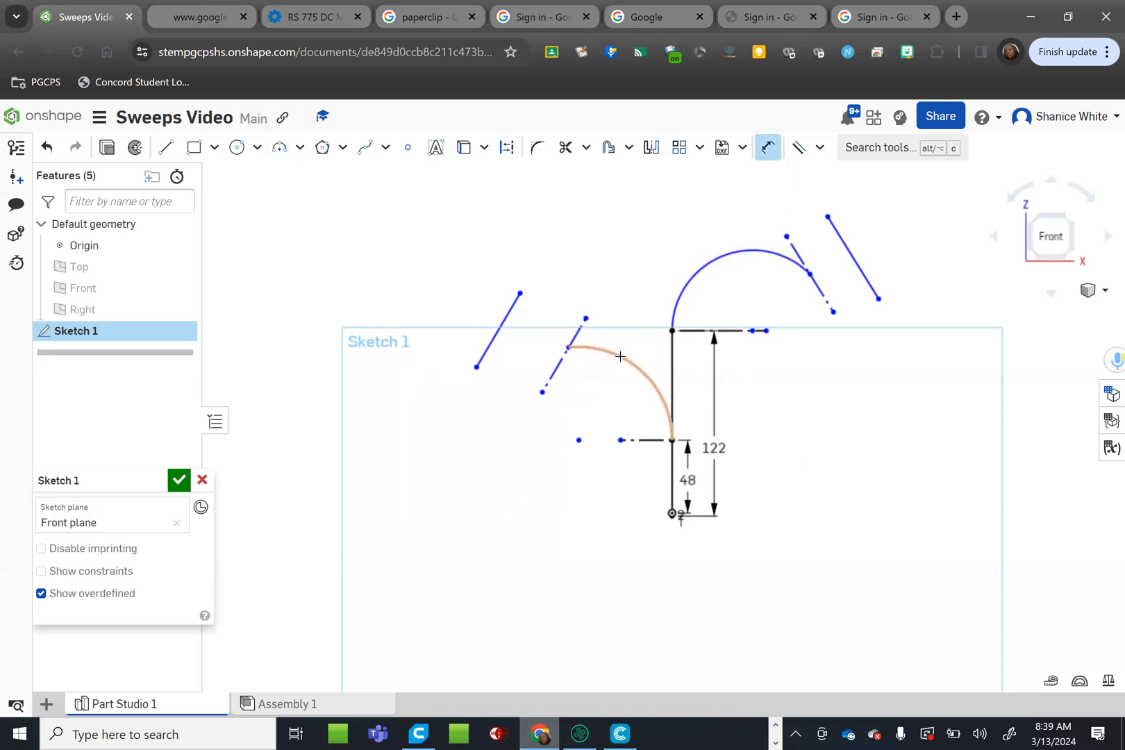
click(621, 356)
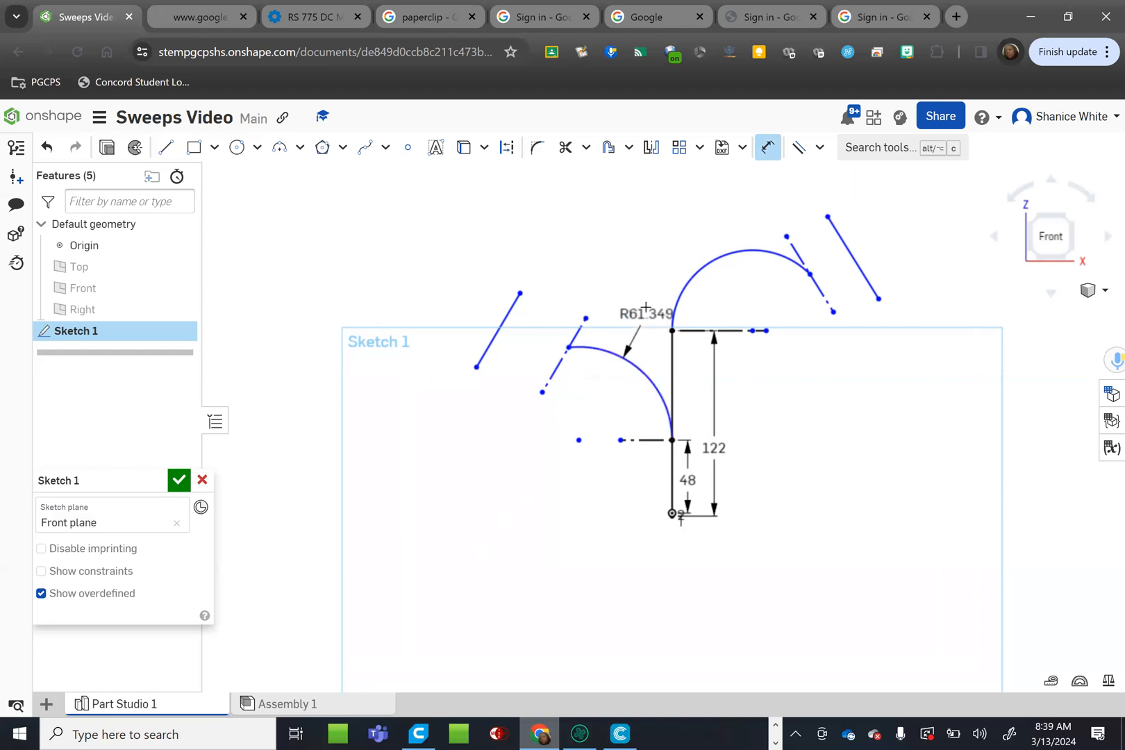
click(643, 302)
text(90)
key(Return)
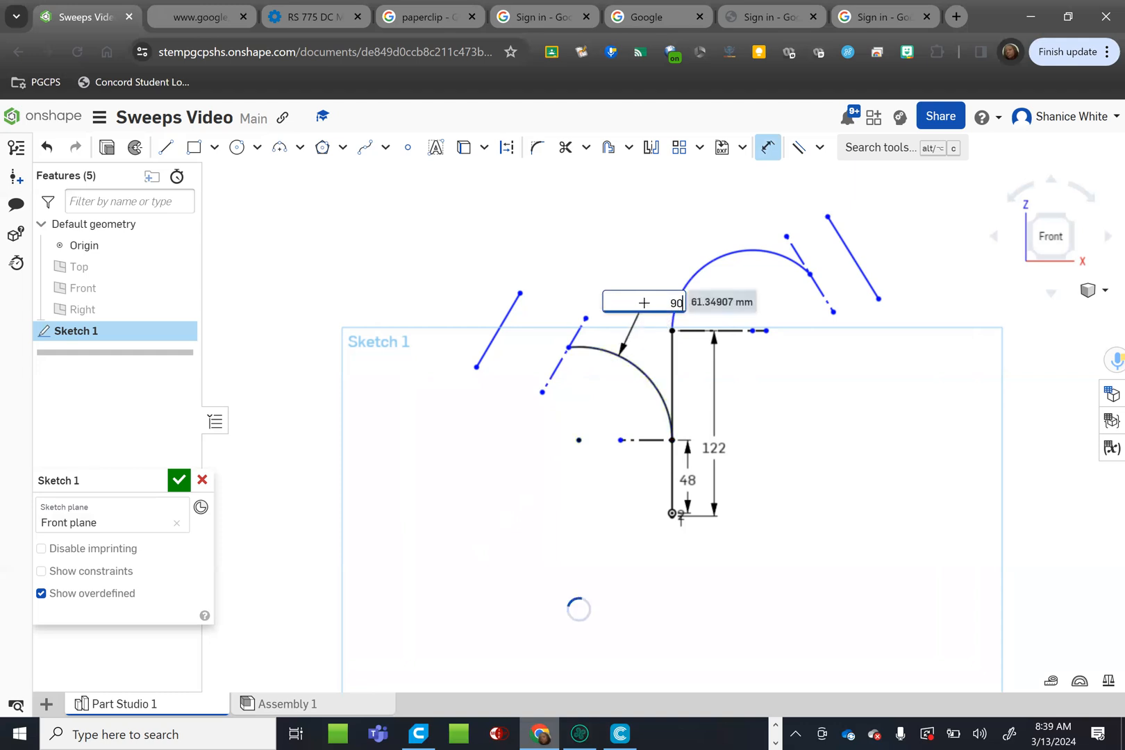
Step: Dimension the right arc's radius to 50 mm
click(724, 230)
click(721, 219)
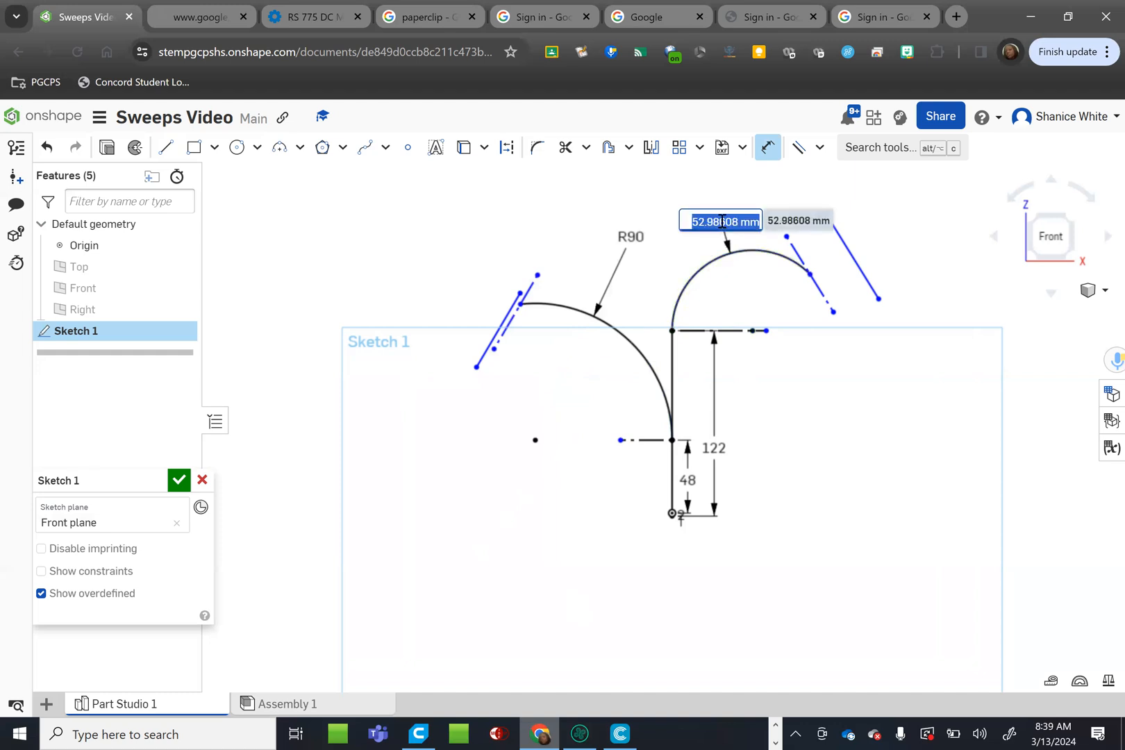
text(50)
key(Return)
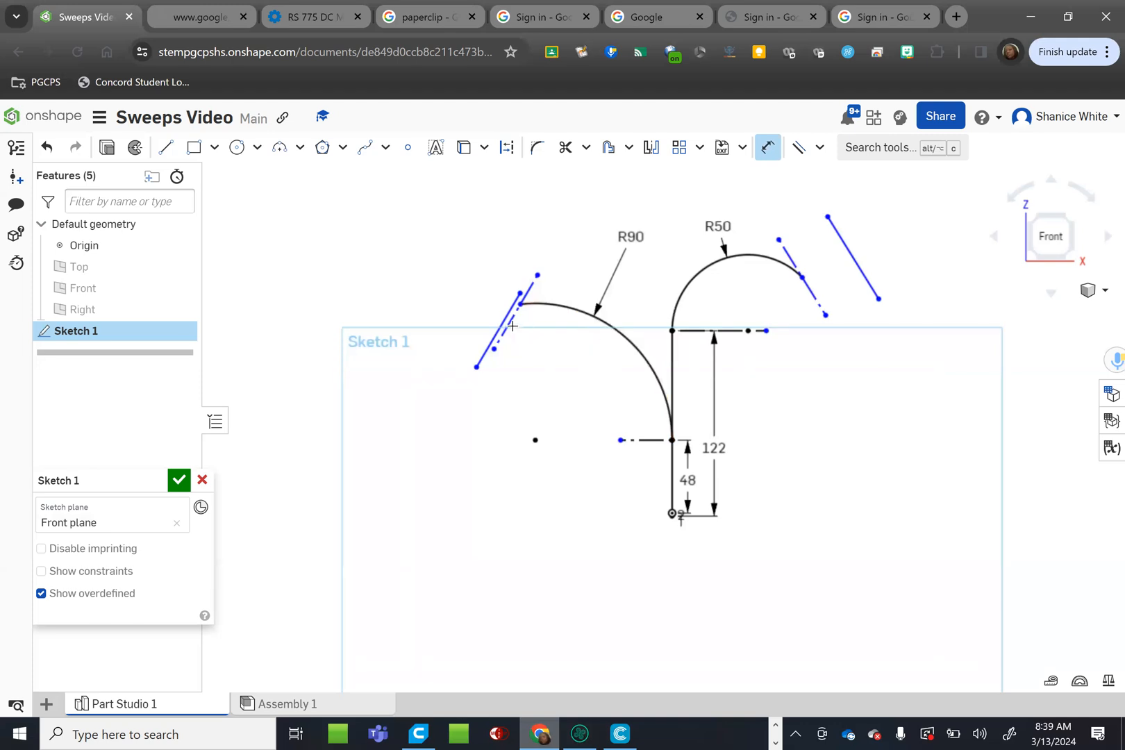
Step: Dimension the angle between the left slanted construction line and the lower horizontal construction line as 70 degrees
click(639, 440)
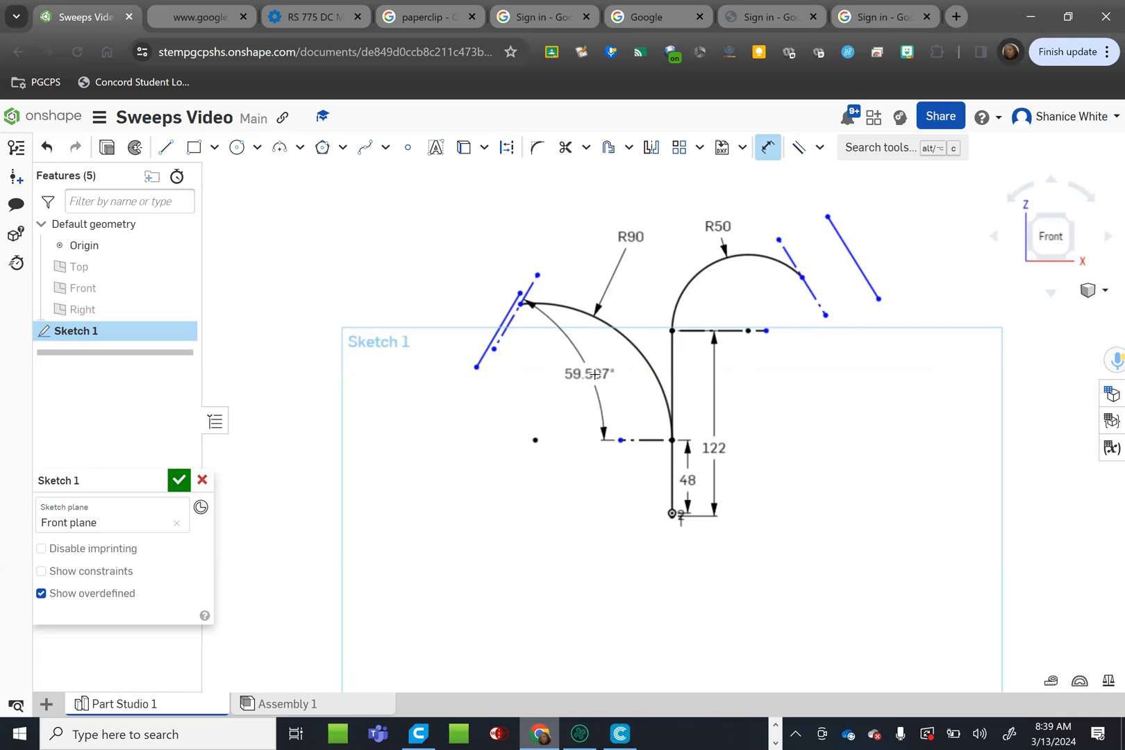
click(600, 374)
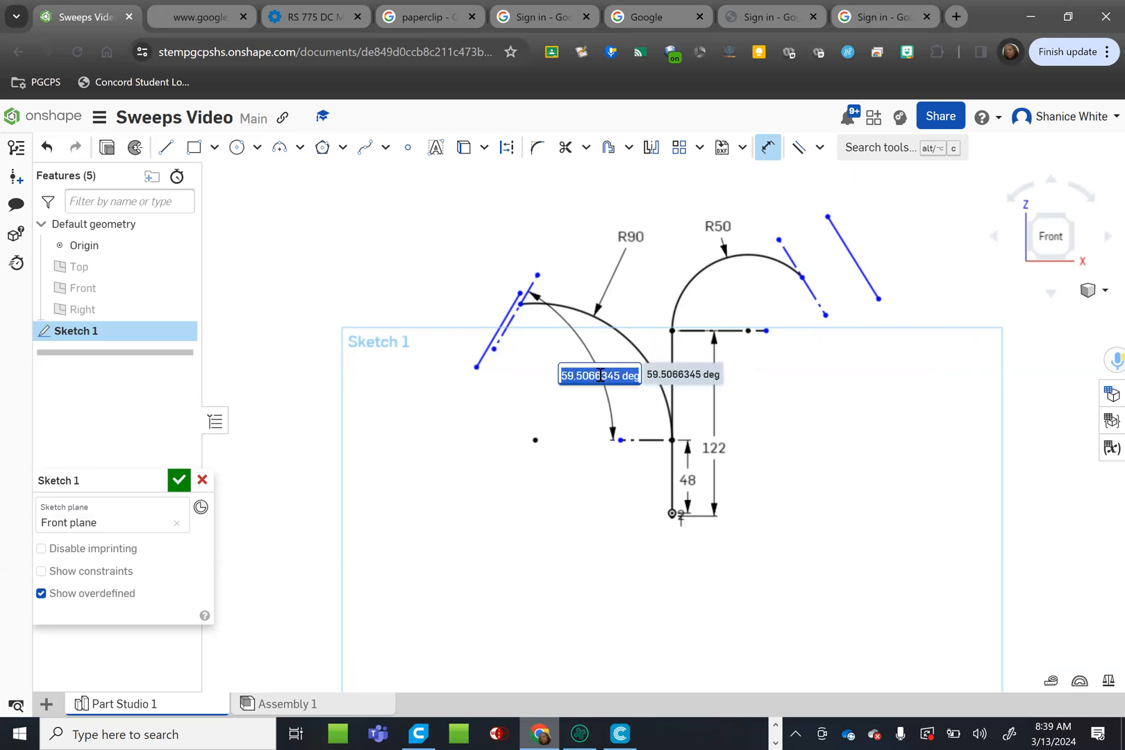
text(70)
key(Return)
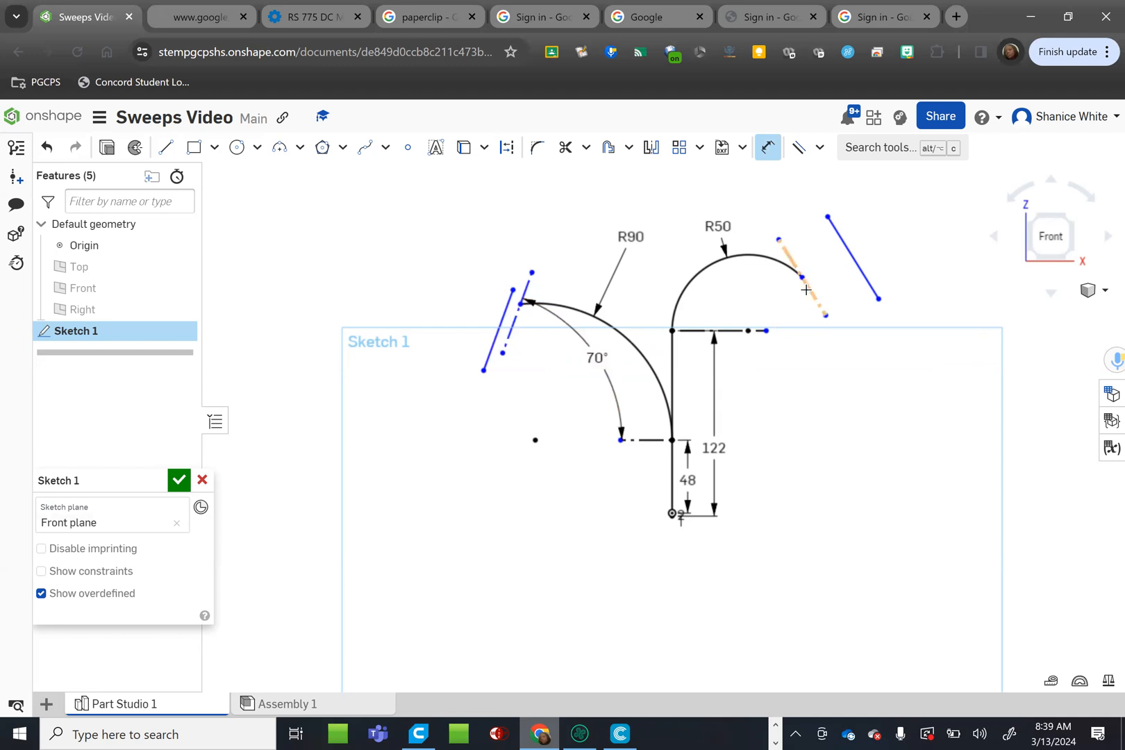
Step: Dimension the angle between the right slanted construction line and the upper horizontal construction line as 80 degrees
click(733, 330)
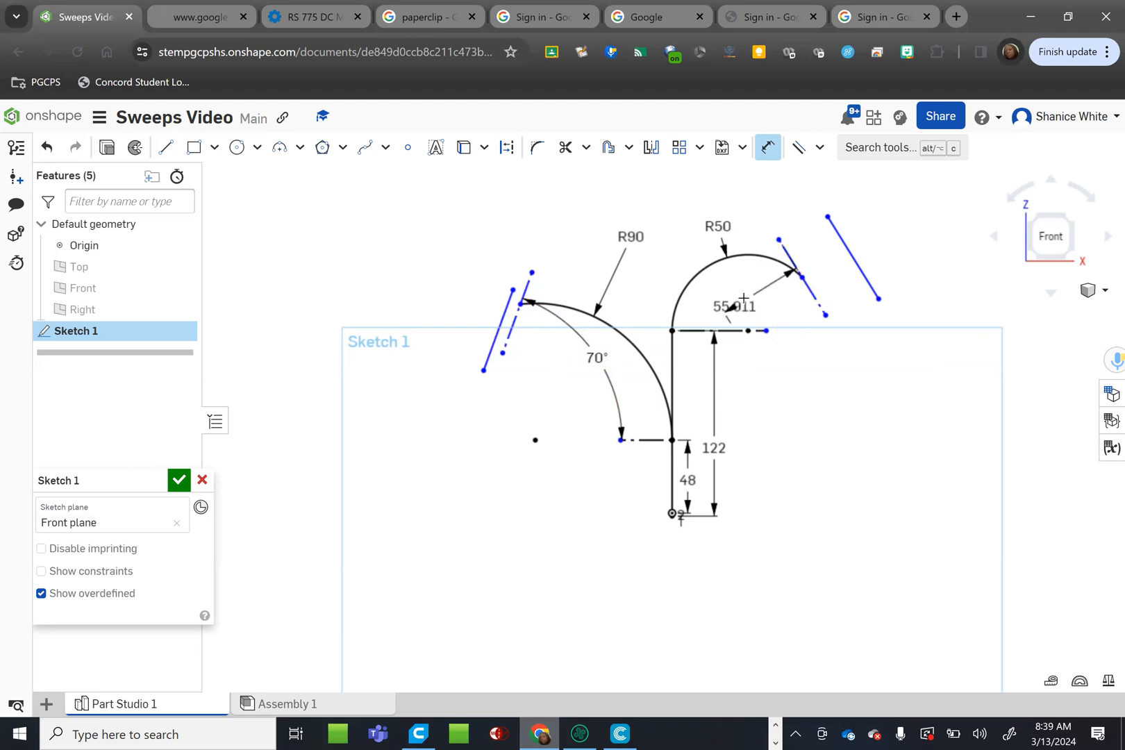
click(744, 298)
text(80)
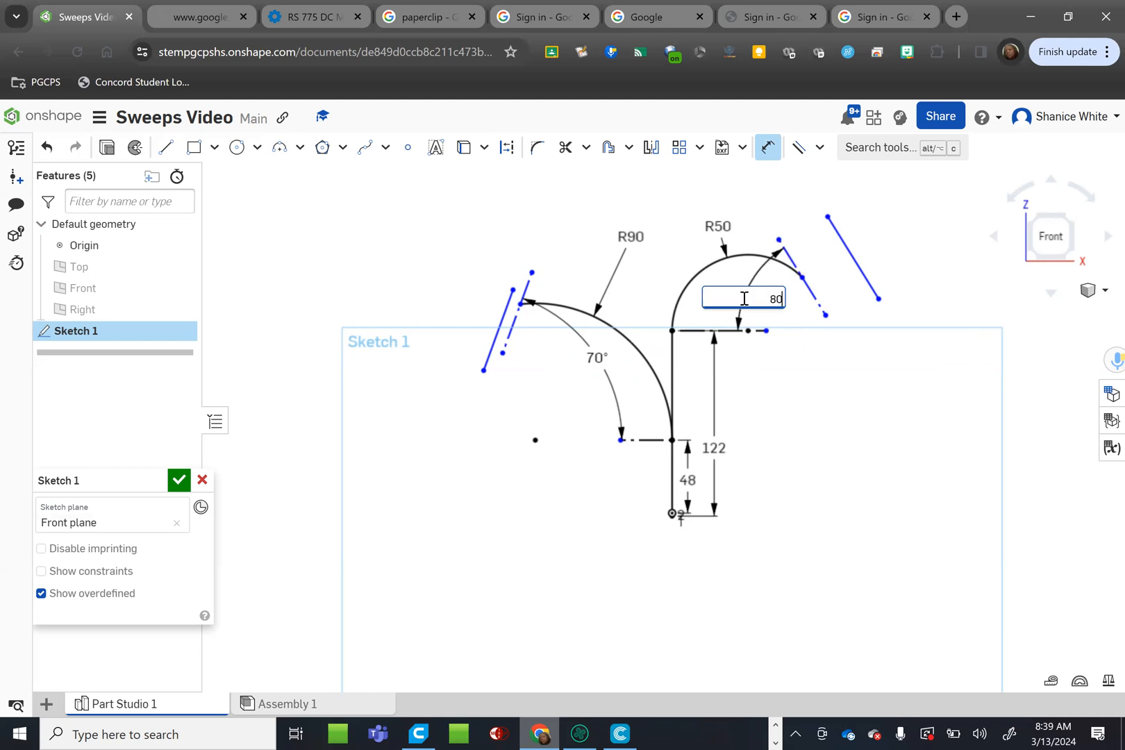
key(Return)
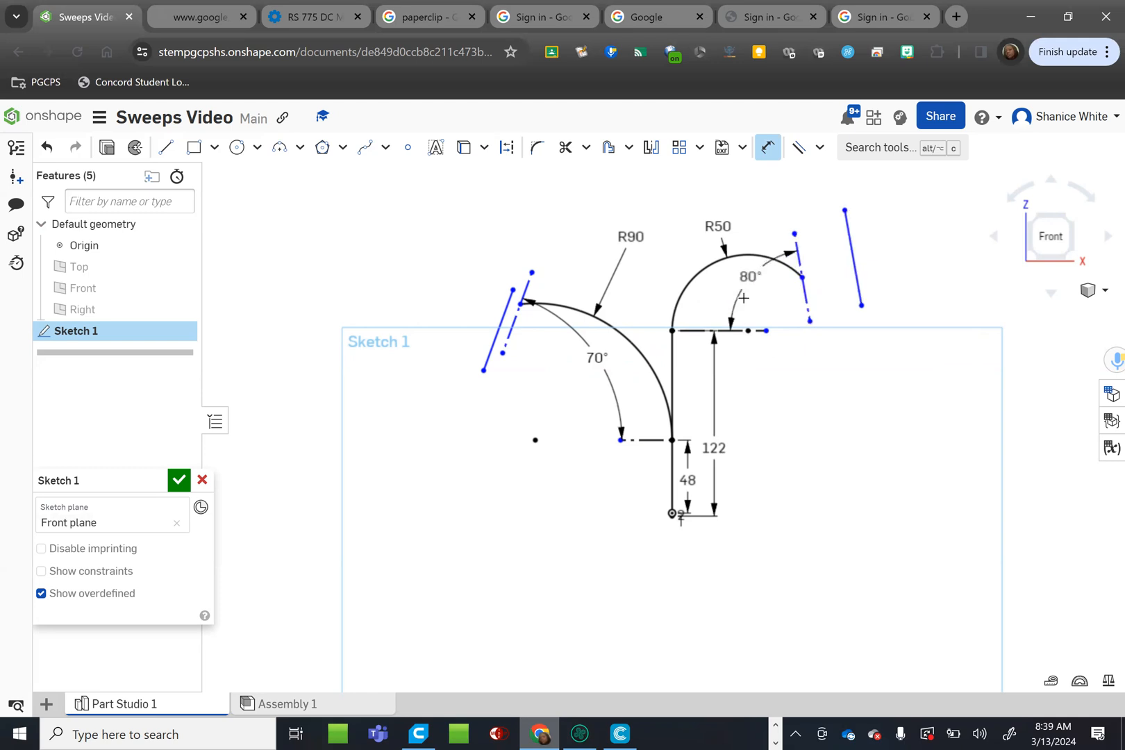
key(Escape)
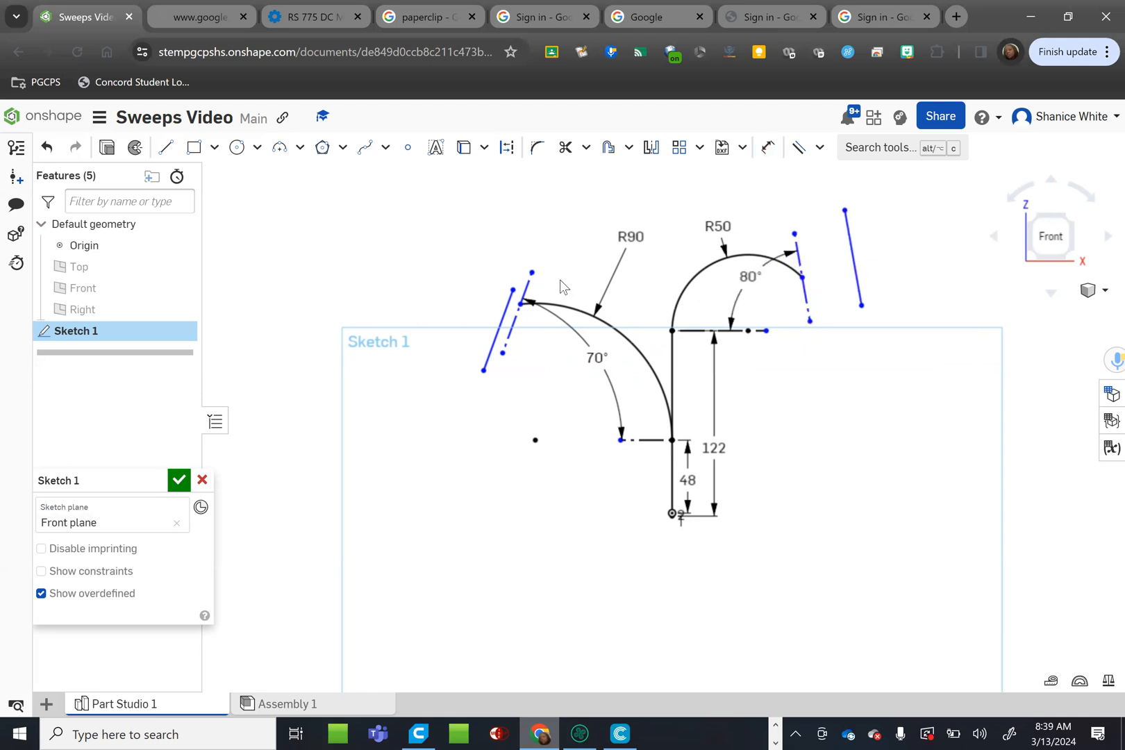
Step: Sketch a line about 9 mm long from the left arc's upper end to the left slanted solid line
scroll(665, 418, up, 3)
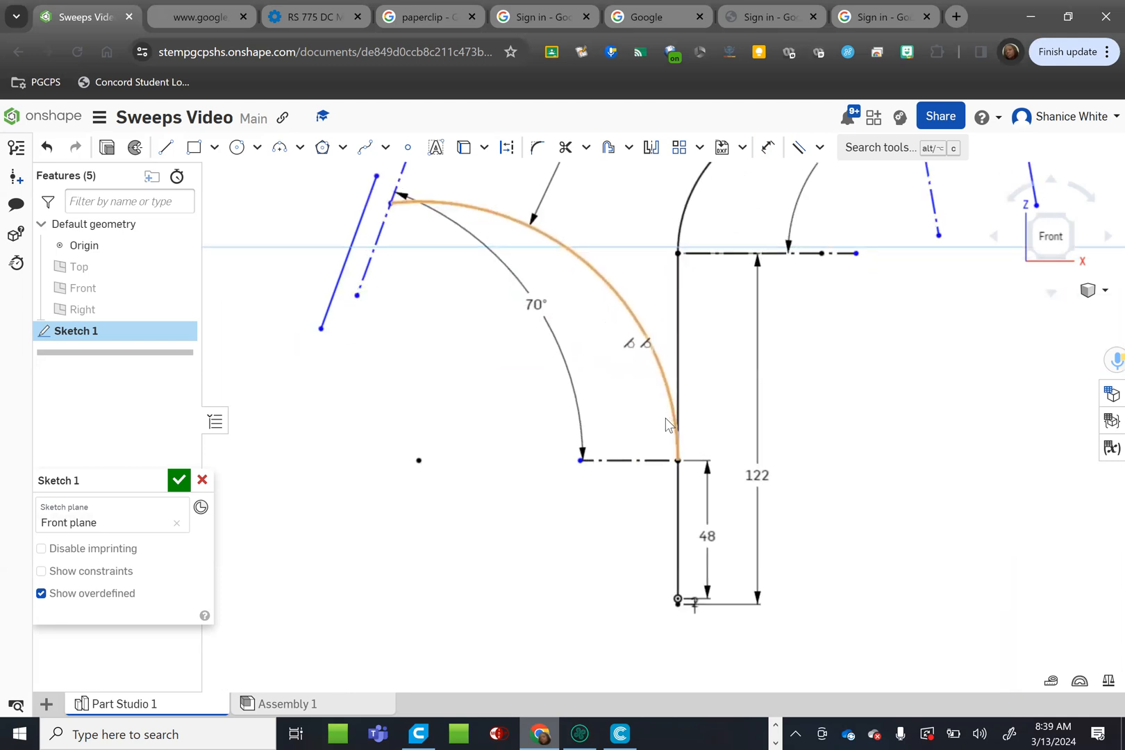
scroll(667, 424, down, 2)
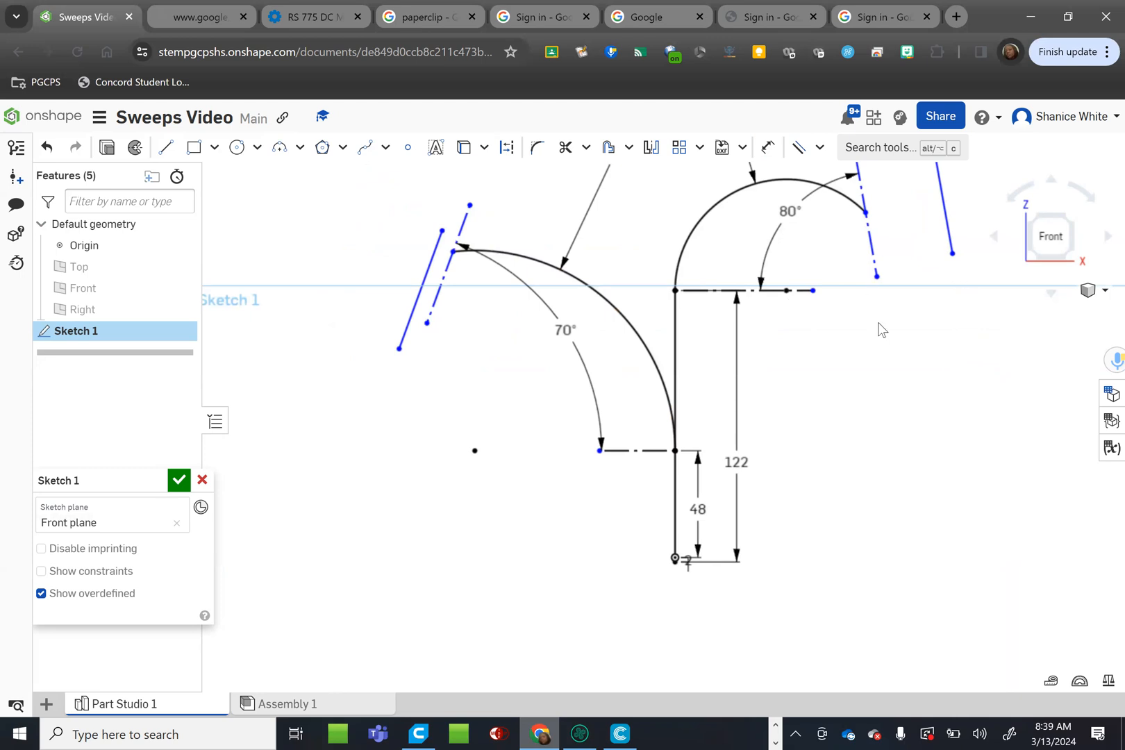
scroll(880, 329, down, 2)
scroll(551, 242, up, 2)
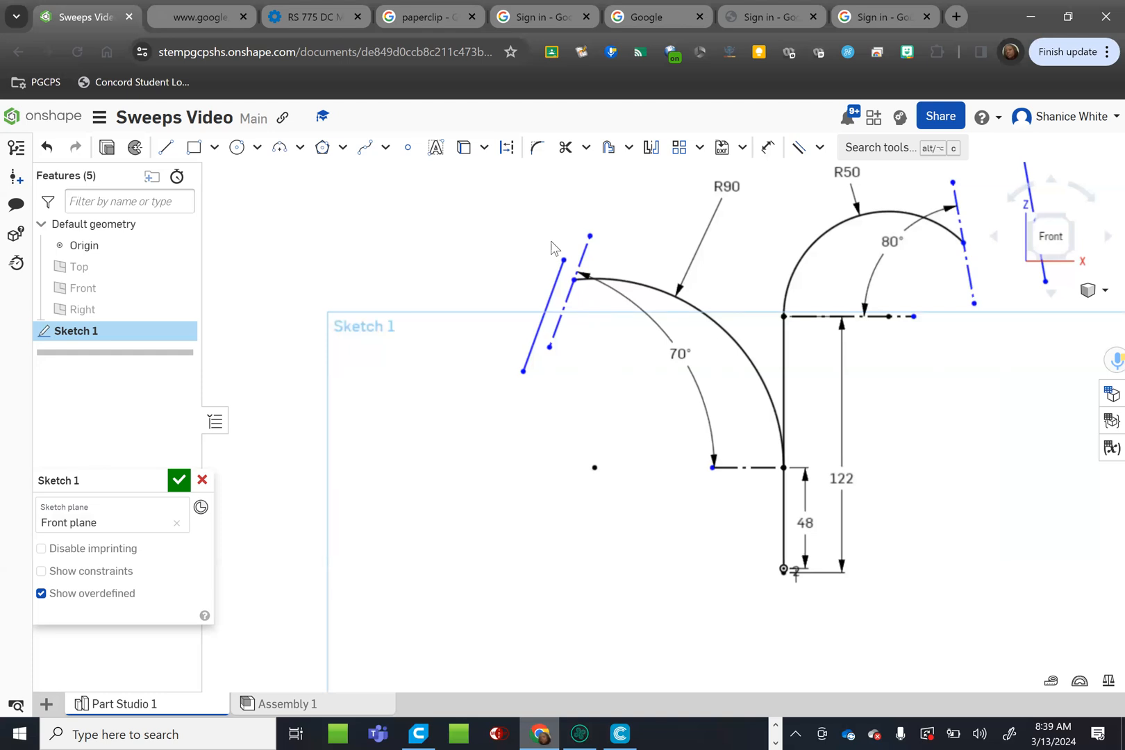
key(l)
click(573, 278)
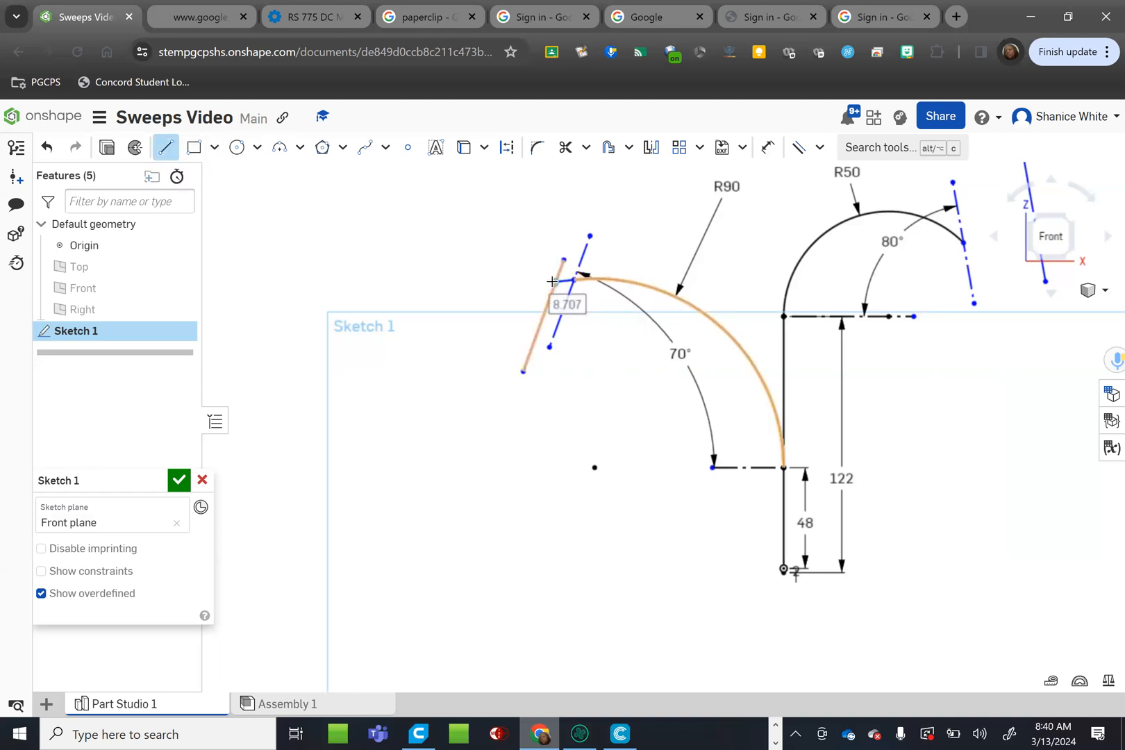
click(553, 282)
key(Escape)
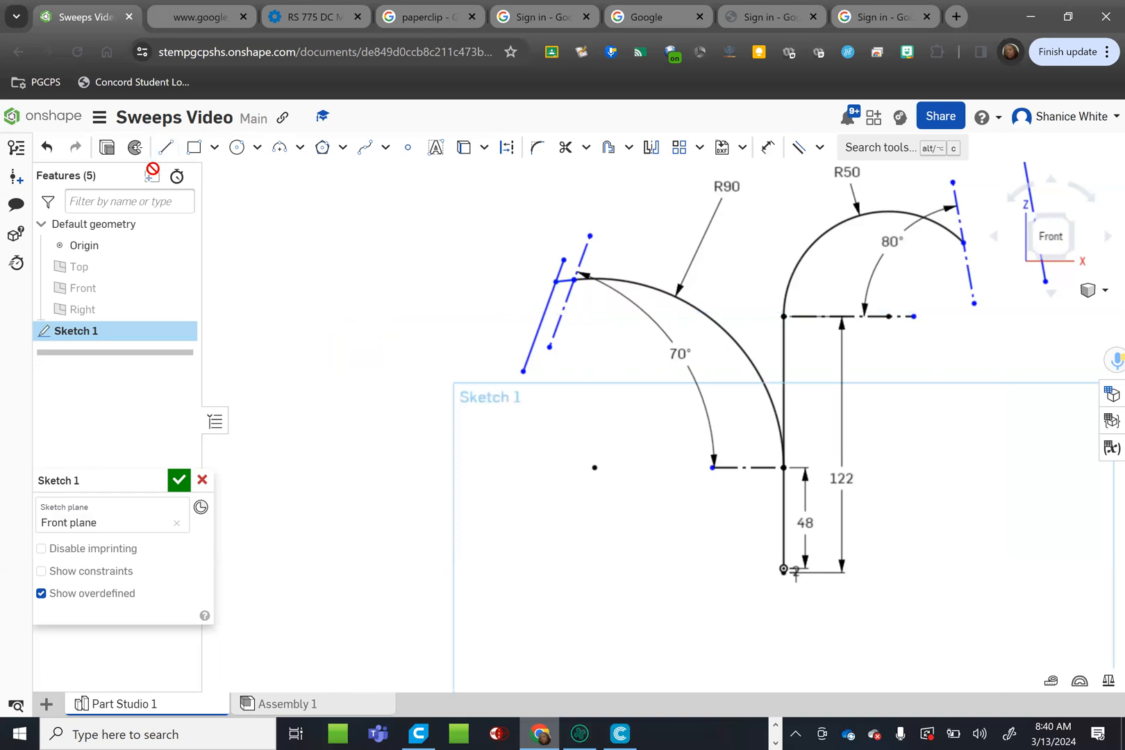
Step: Sketch a line about 39 mm long from the right arc's free end to the right slanted solid line
key(l)
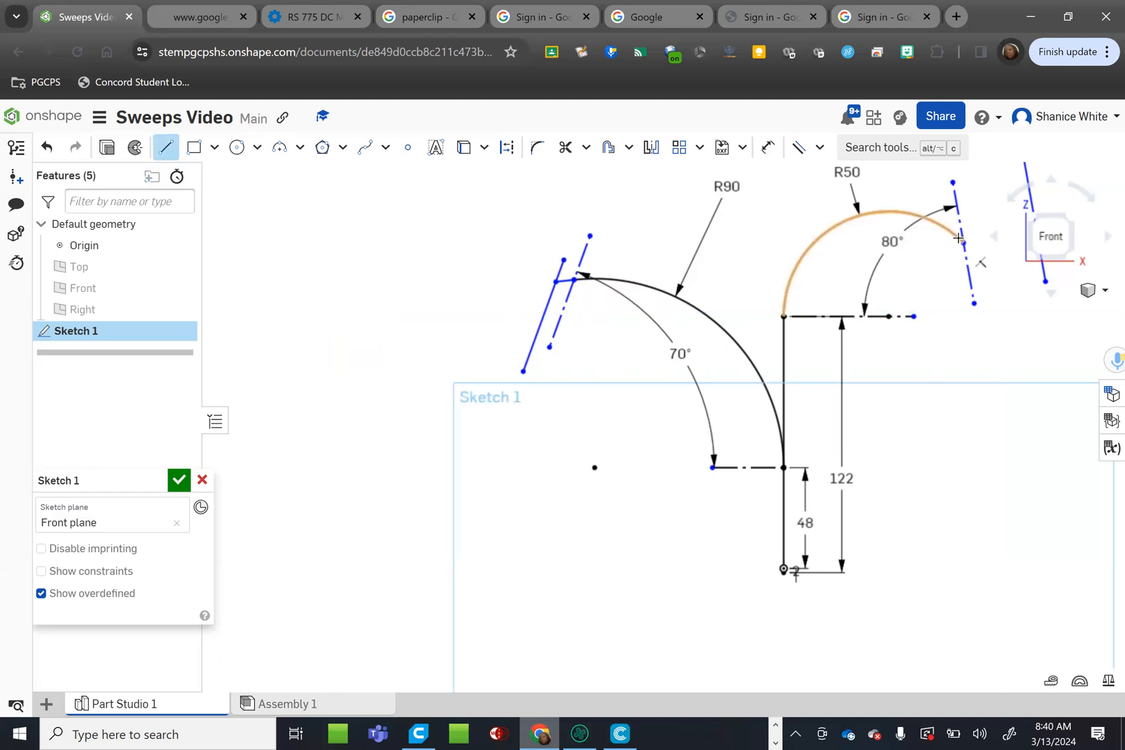
click(963, 243)
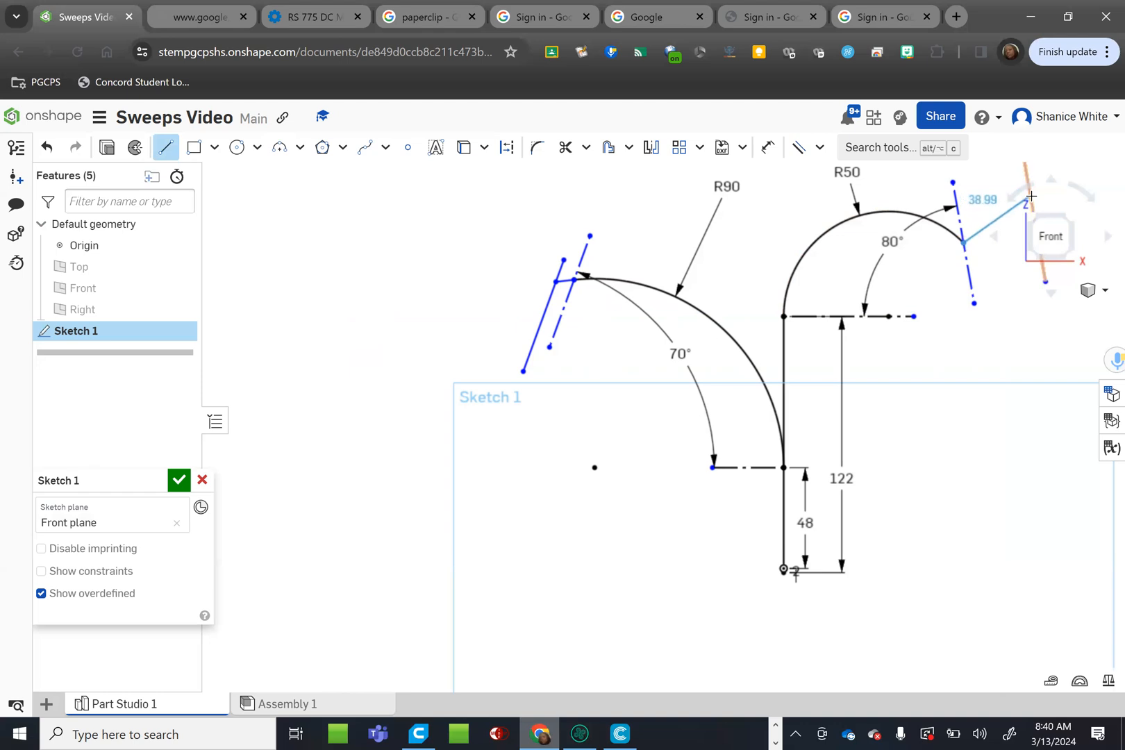
click(1027, 202)
key(Escape)
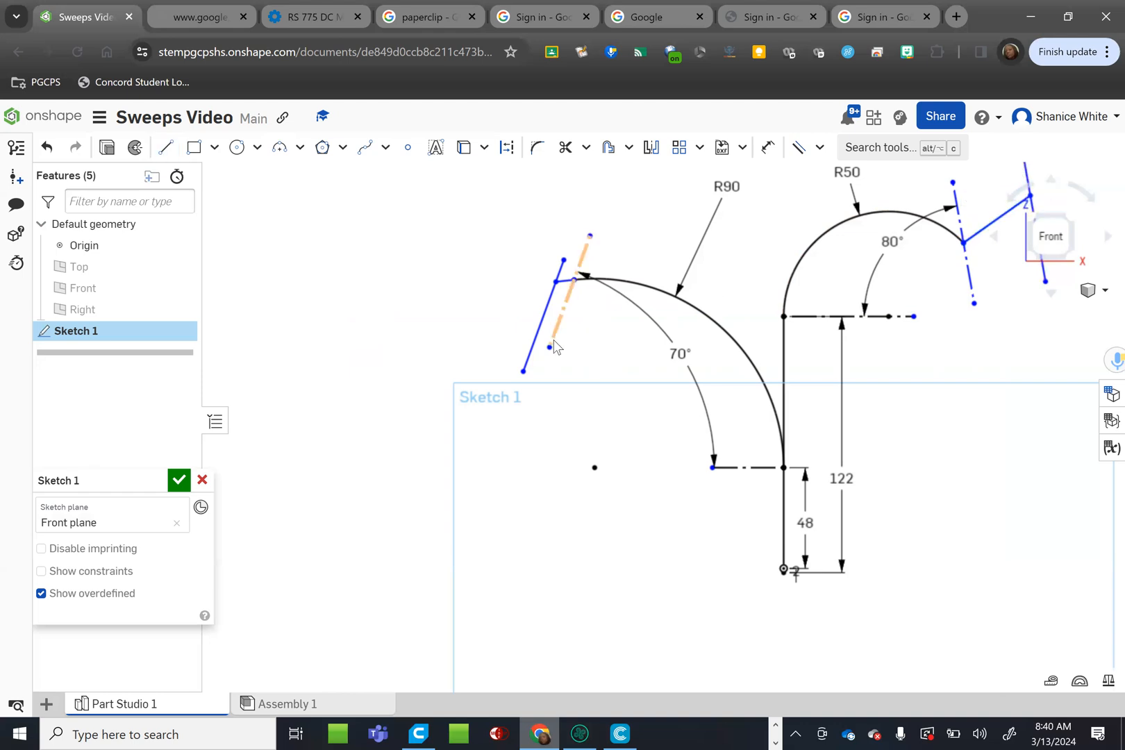
Step: Apply tangent constraints between each arc and the straight connecting line at its end, on both branches
scroll(556, 336, down, 3)
scroll(799, 233, up, 3)
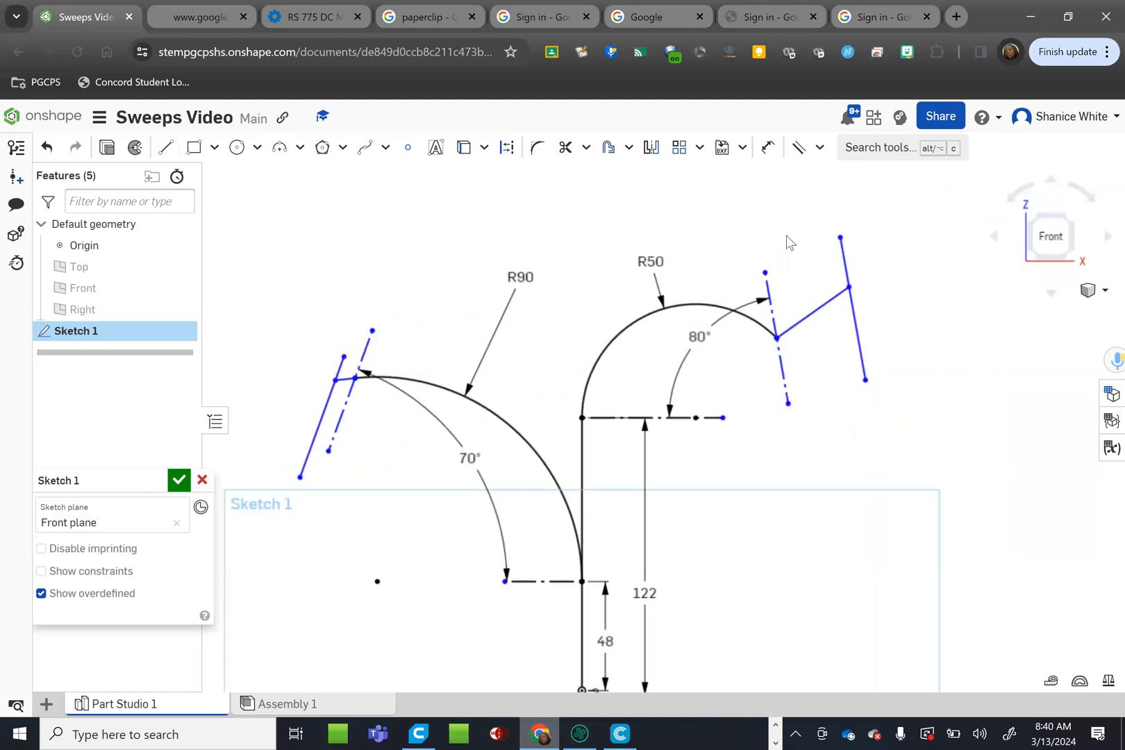
click(389, 380)
click(819, 148)
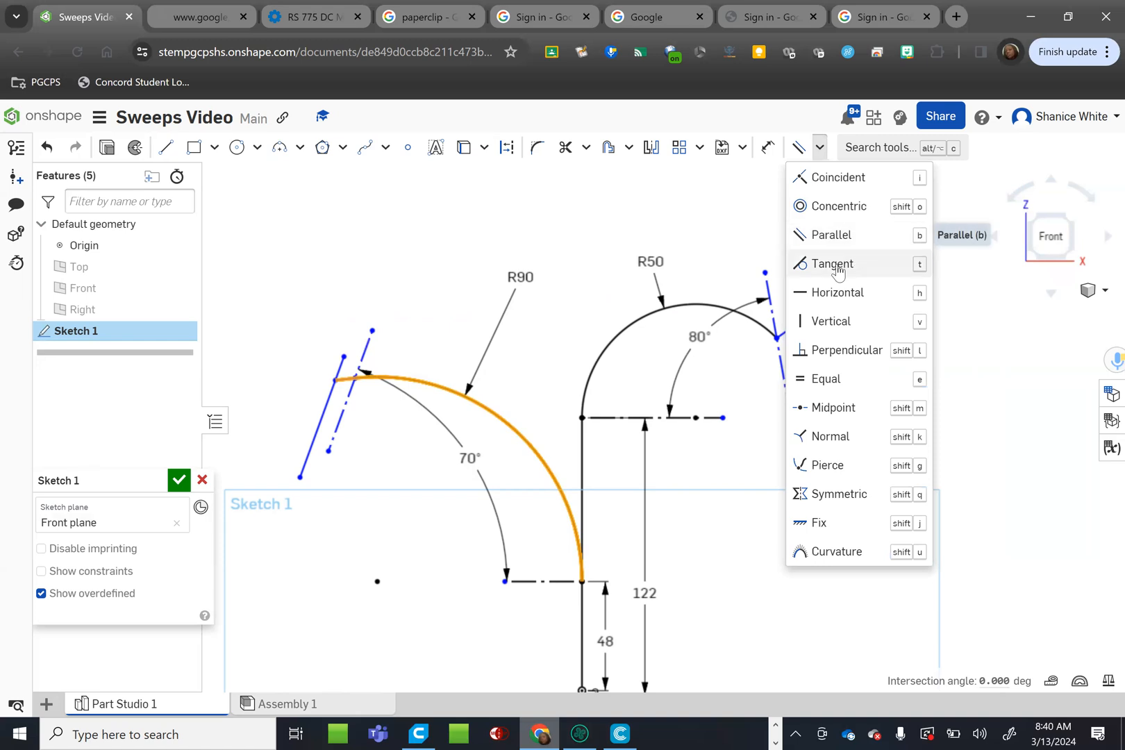
click(837, 267)
click(824, 318)
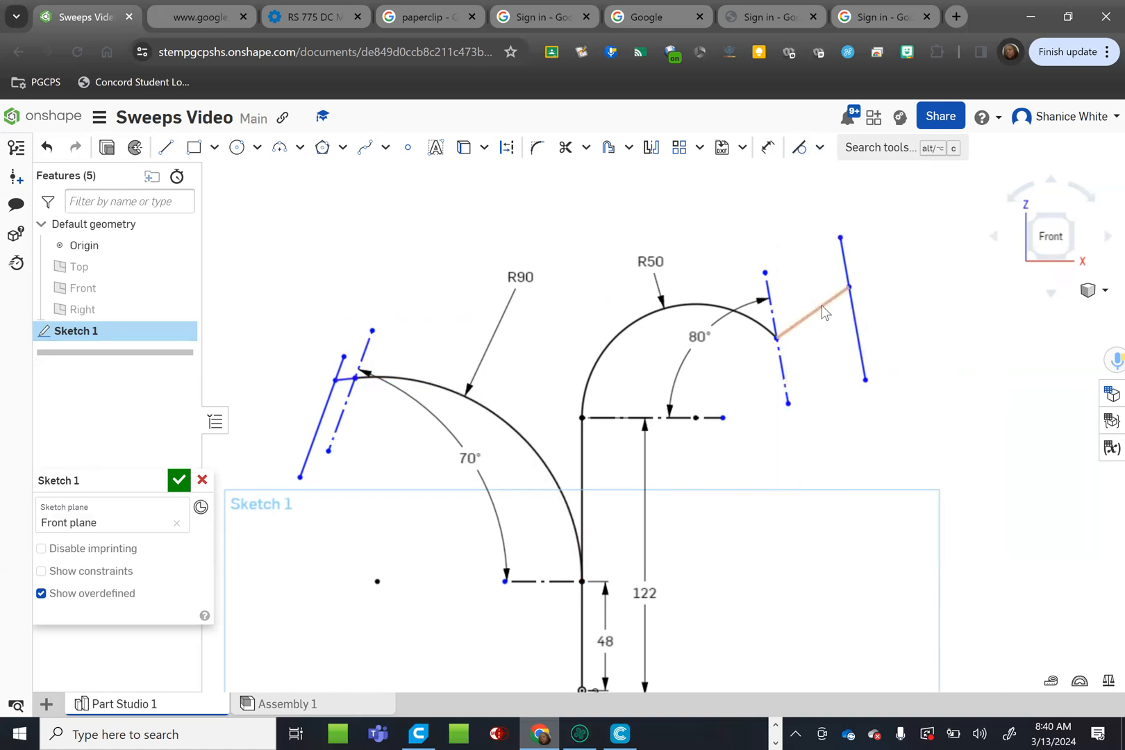
click(752, 323)
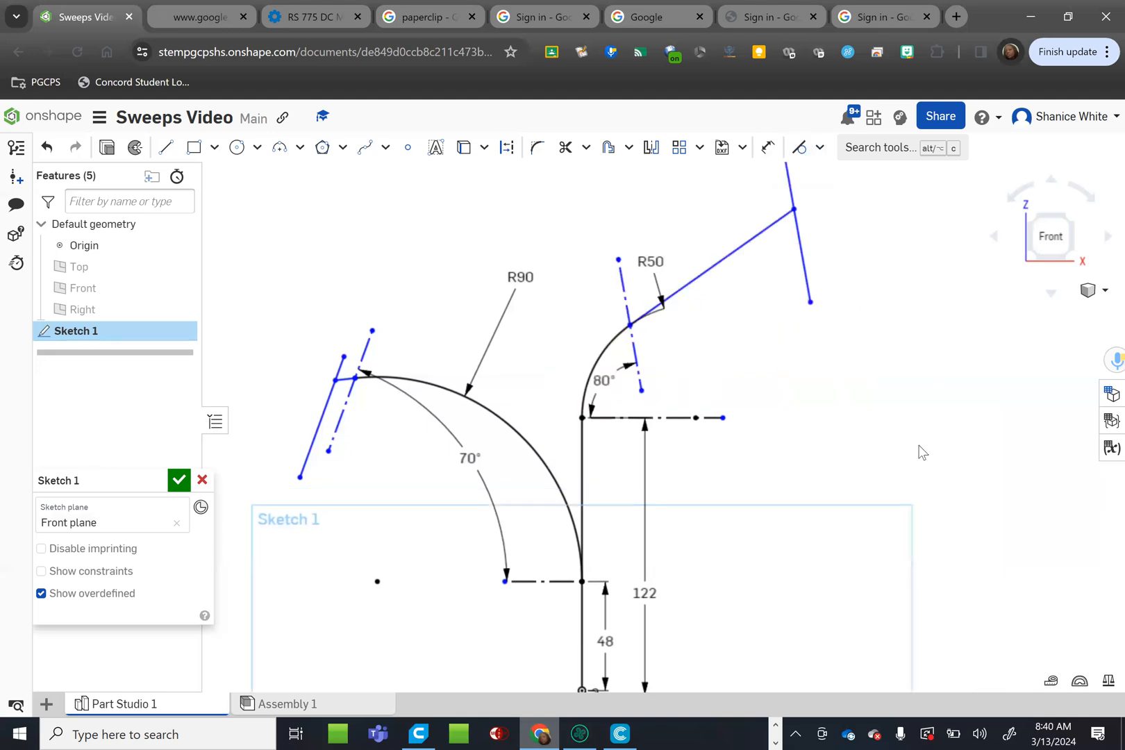
Step: Dimension the right branch's straight connecting line to 30 mm
scroll(823, 493, down, 5)
scroll(751, 377, up, 1)
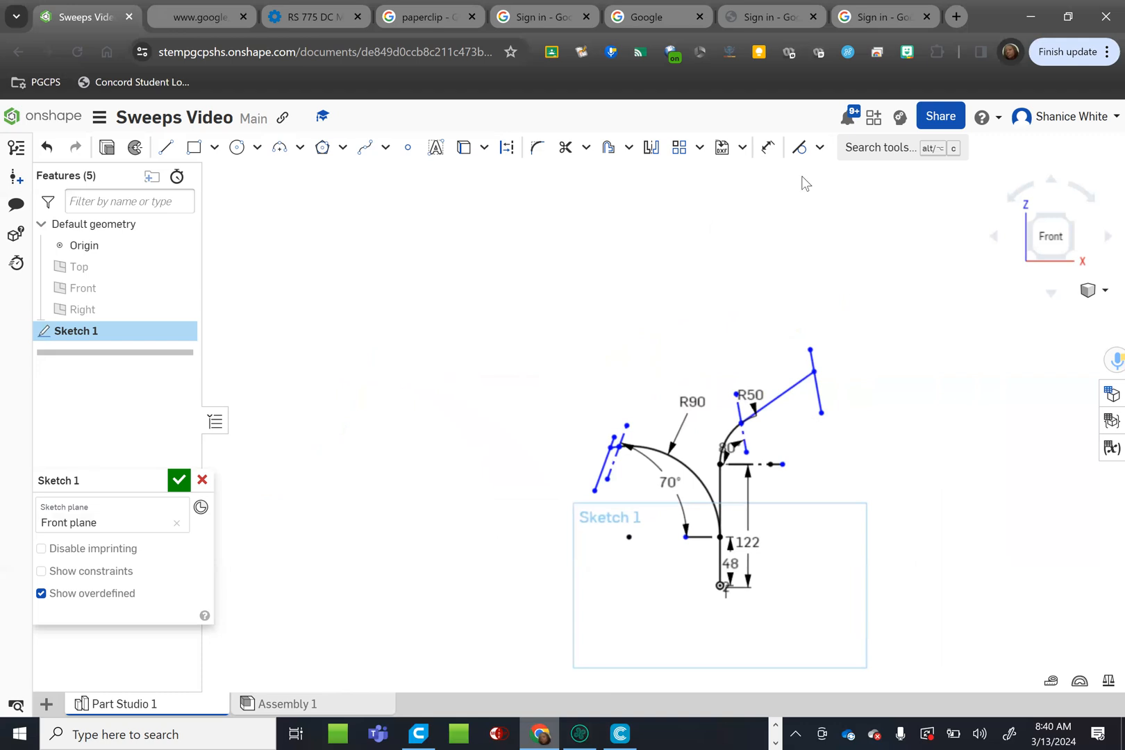
key(d)
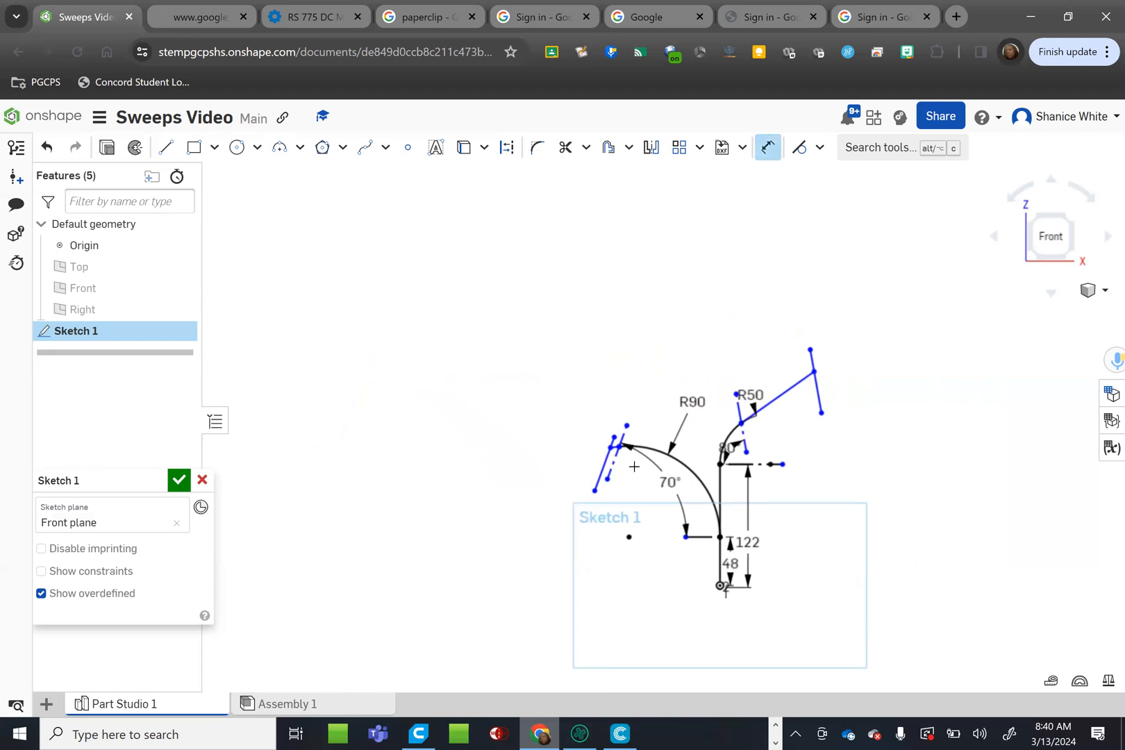
click(781, 390)
click(760, 344)
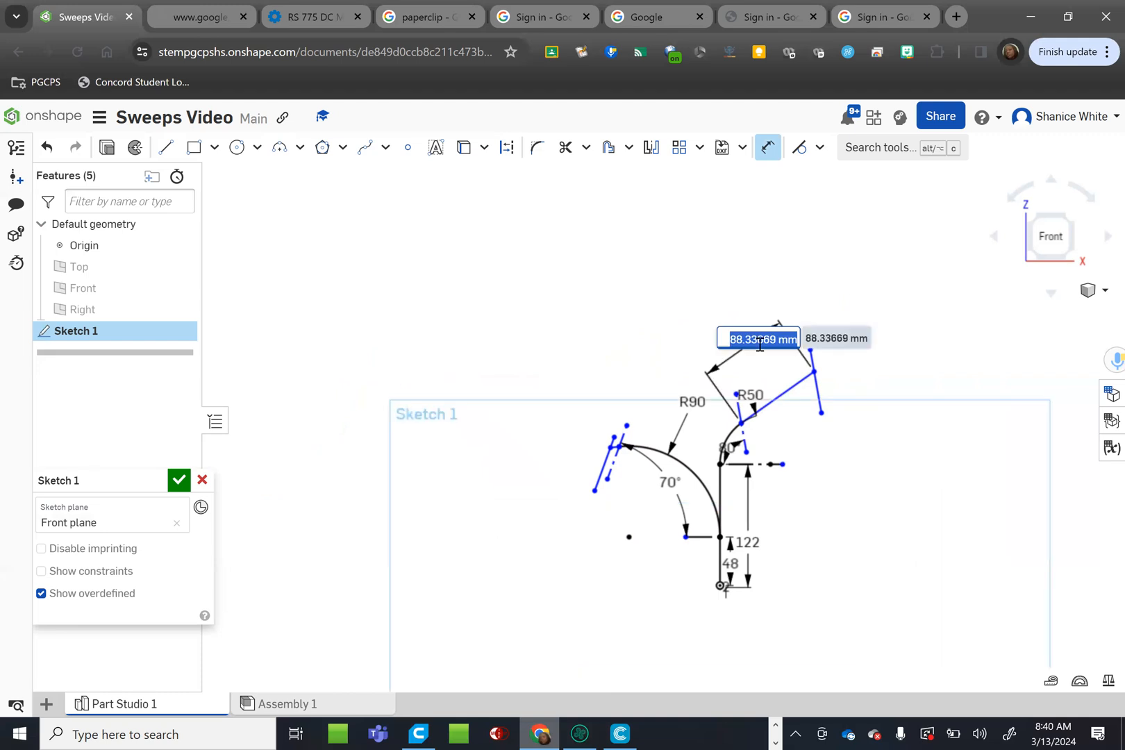
text(30)
key(Return)
key(Escape)
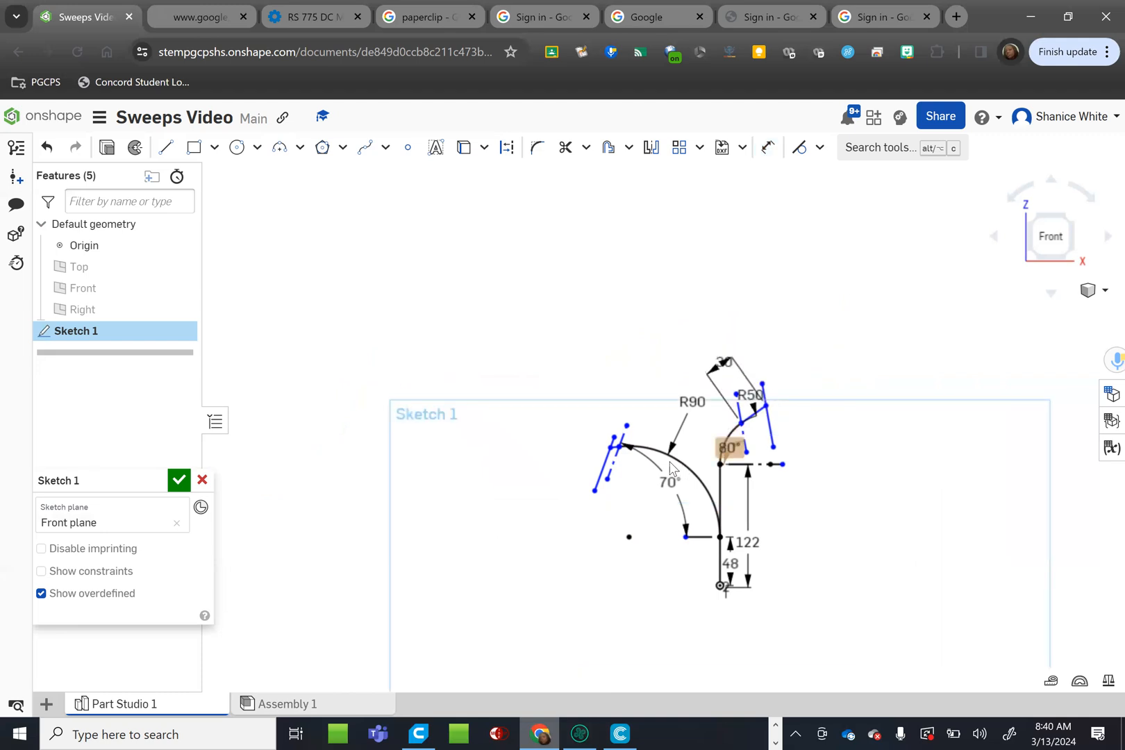
Step: Constrain the left and right straight connecting lines to equal length
scroll(648, 479, up, 3)
scroll(664, 404, up, 3)
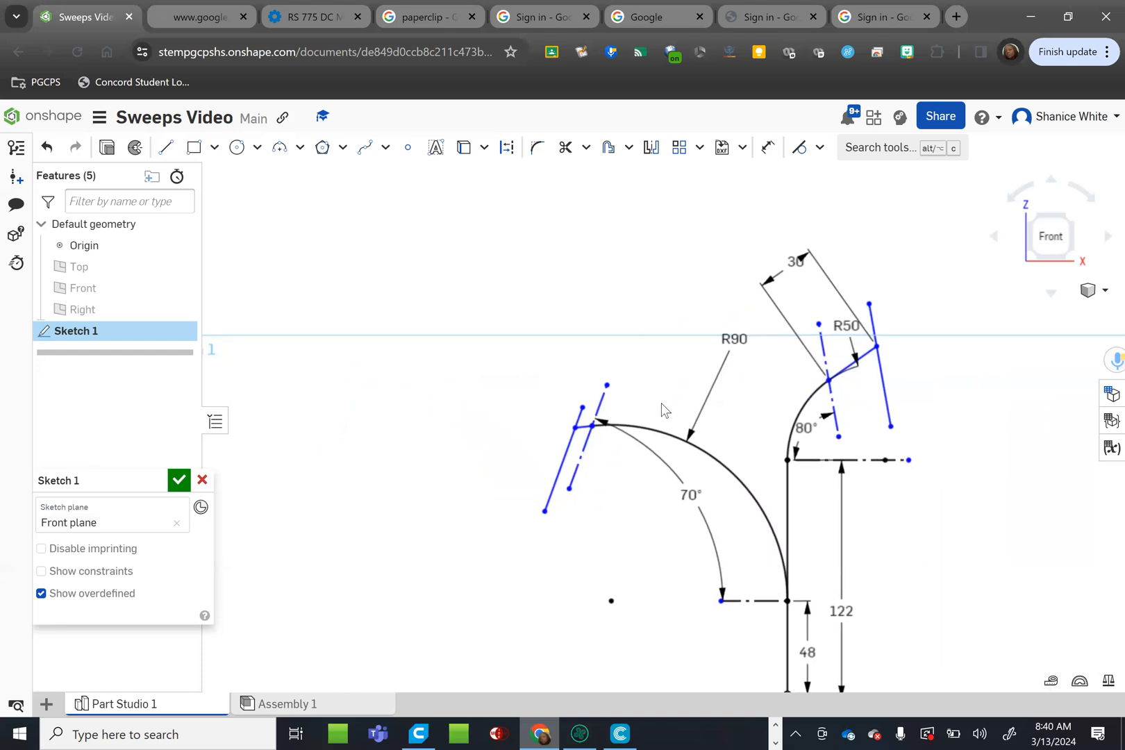
click(500, 458)
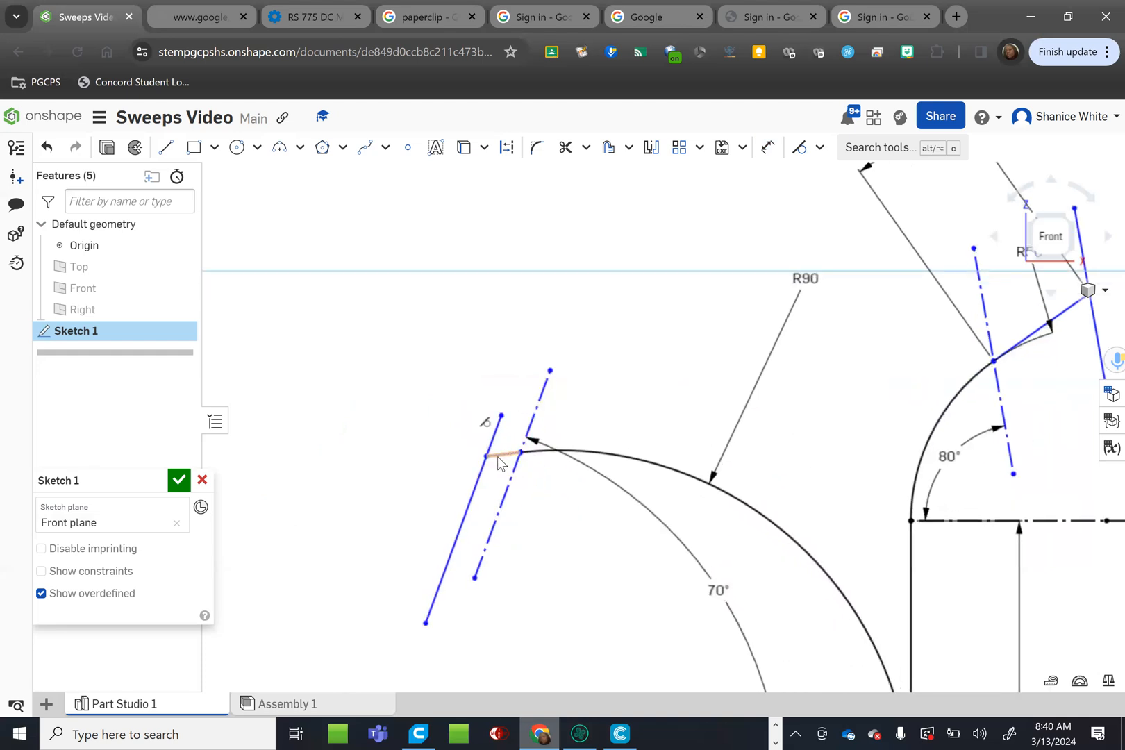
click(1038, 335)
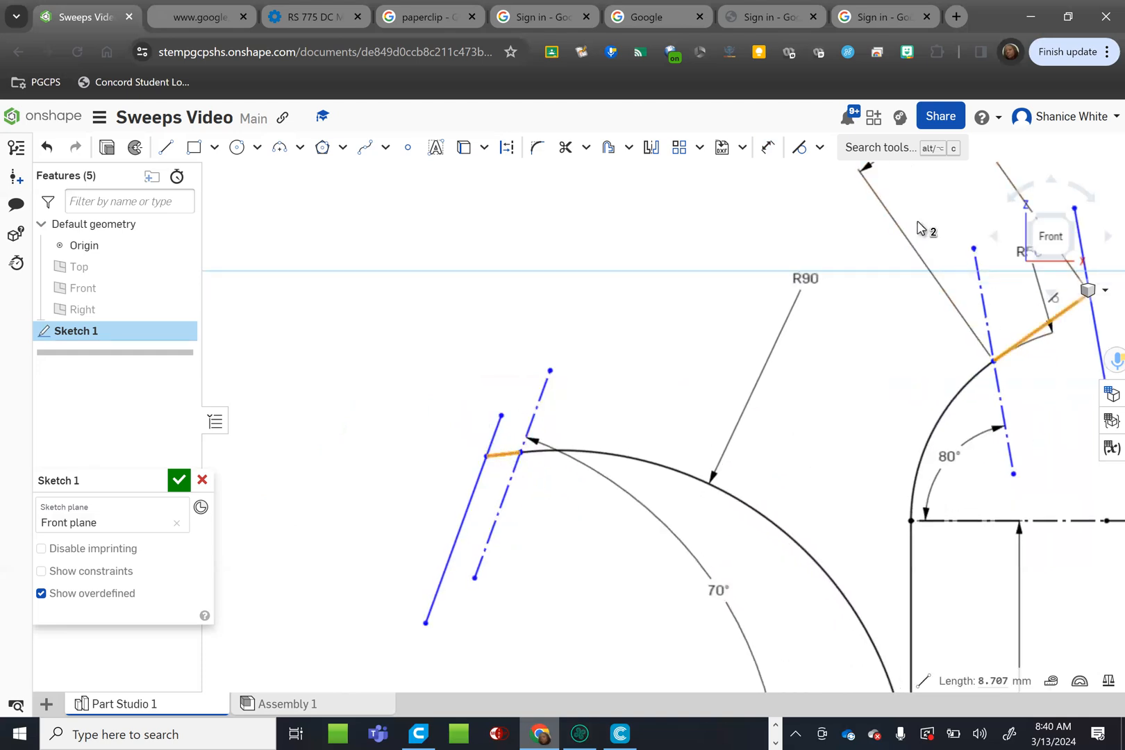
click(820, 148)
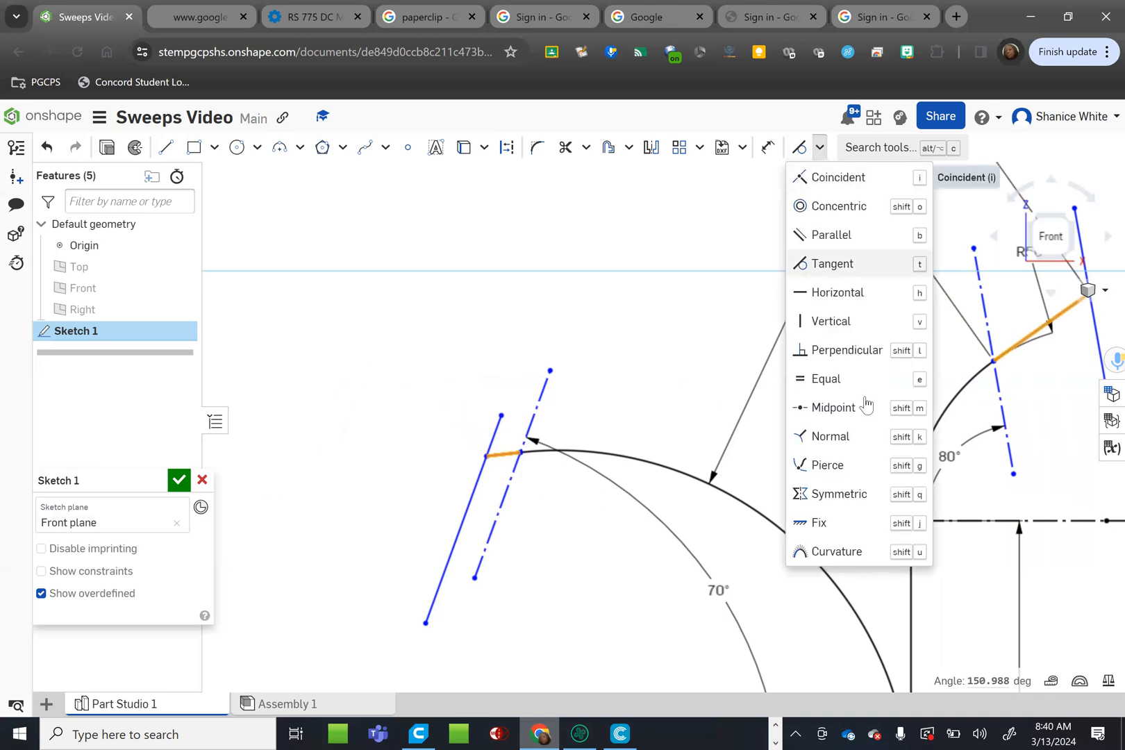
click(837, 382)
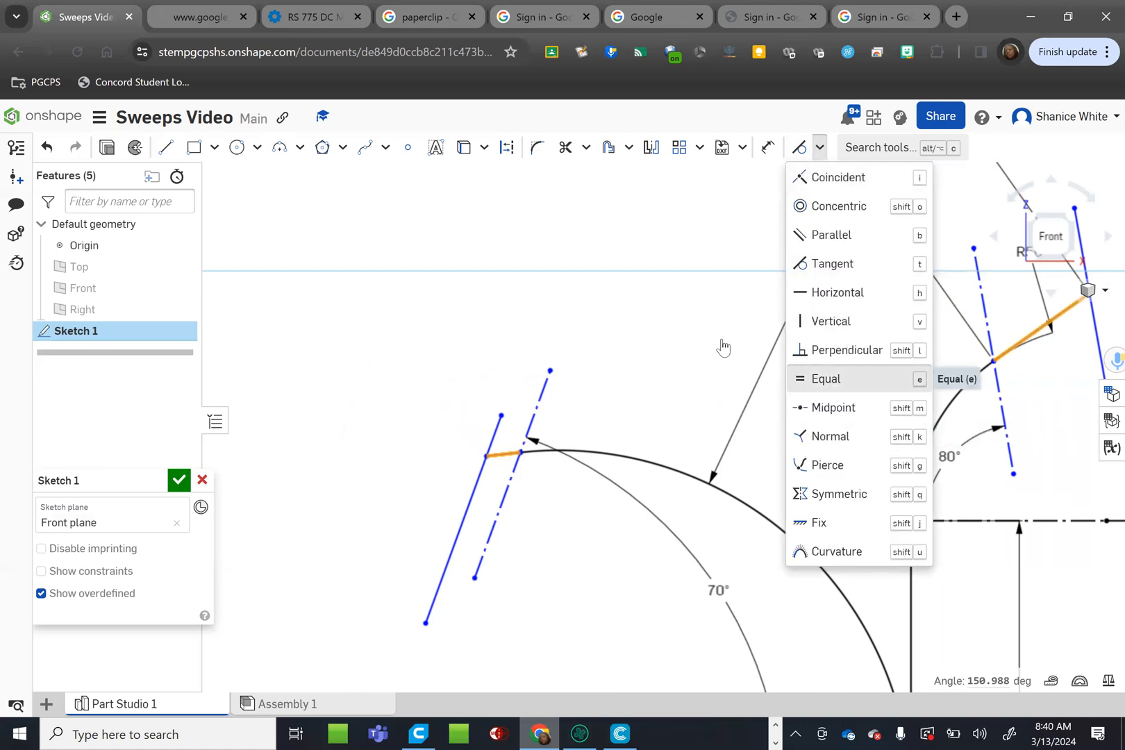
Step: Make the endpoints of the left slanted end line symmetric about the left branch's straight connecting line
scroll(530, 302, down, 1)
scroll(531, 306, down, 3)
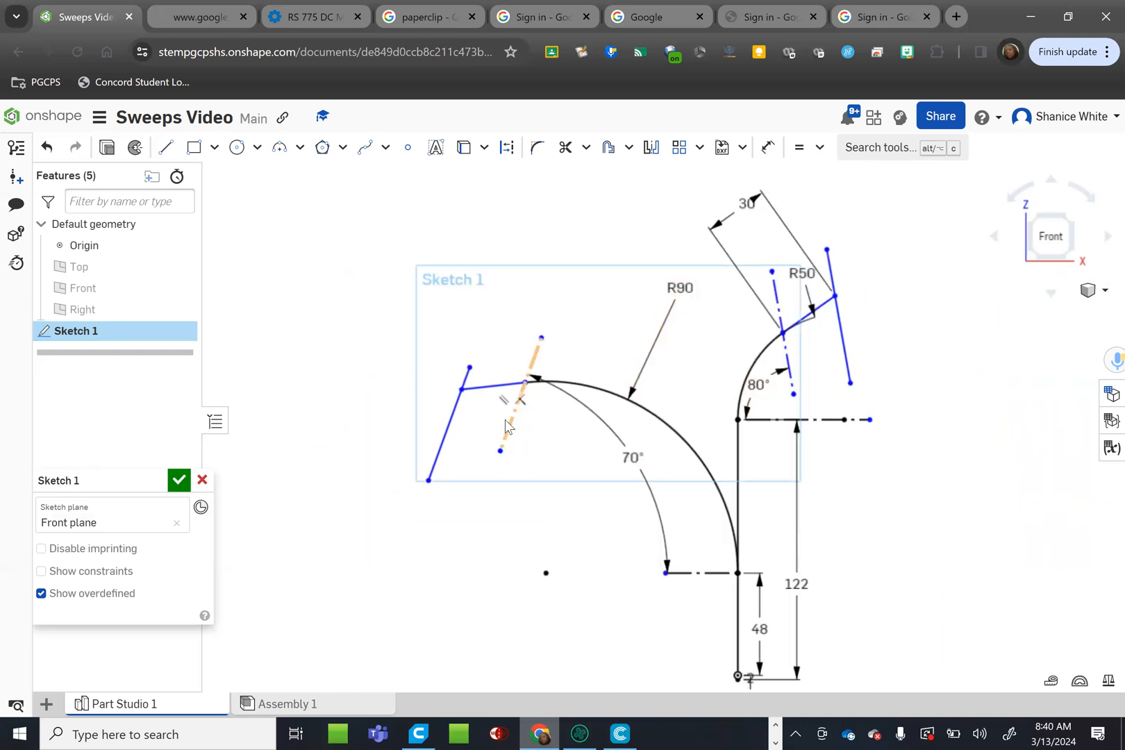
click(469, 369)
click(437, 478)
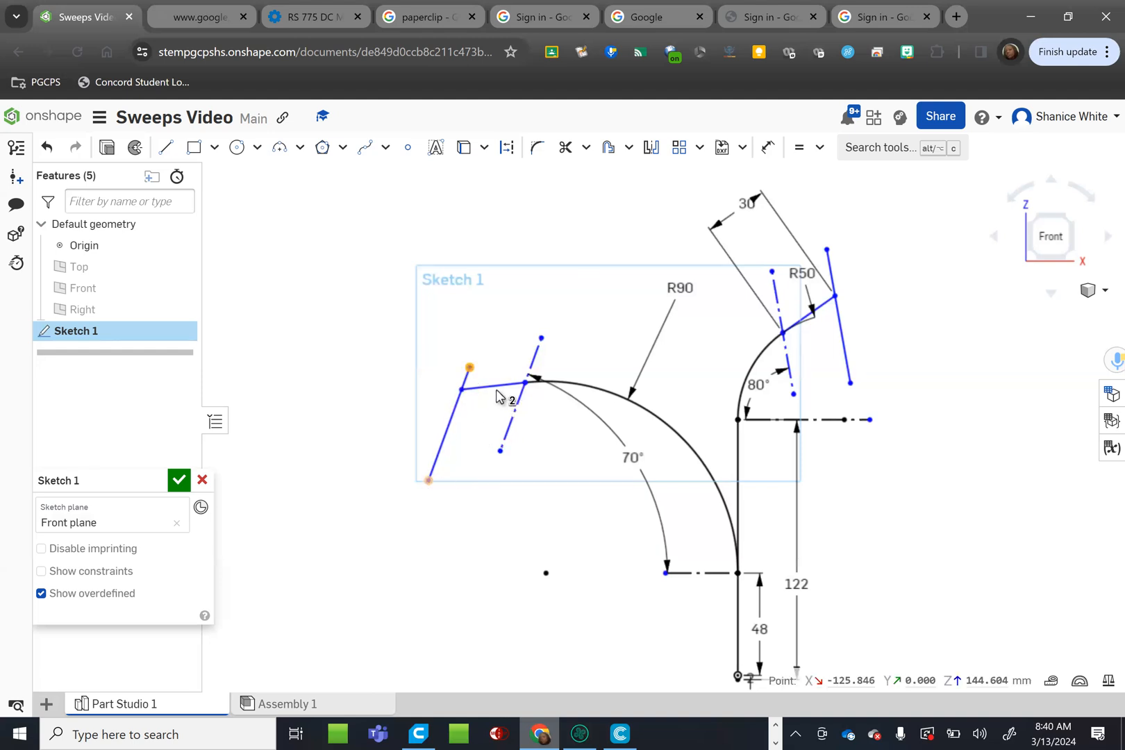
click(506, 386)
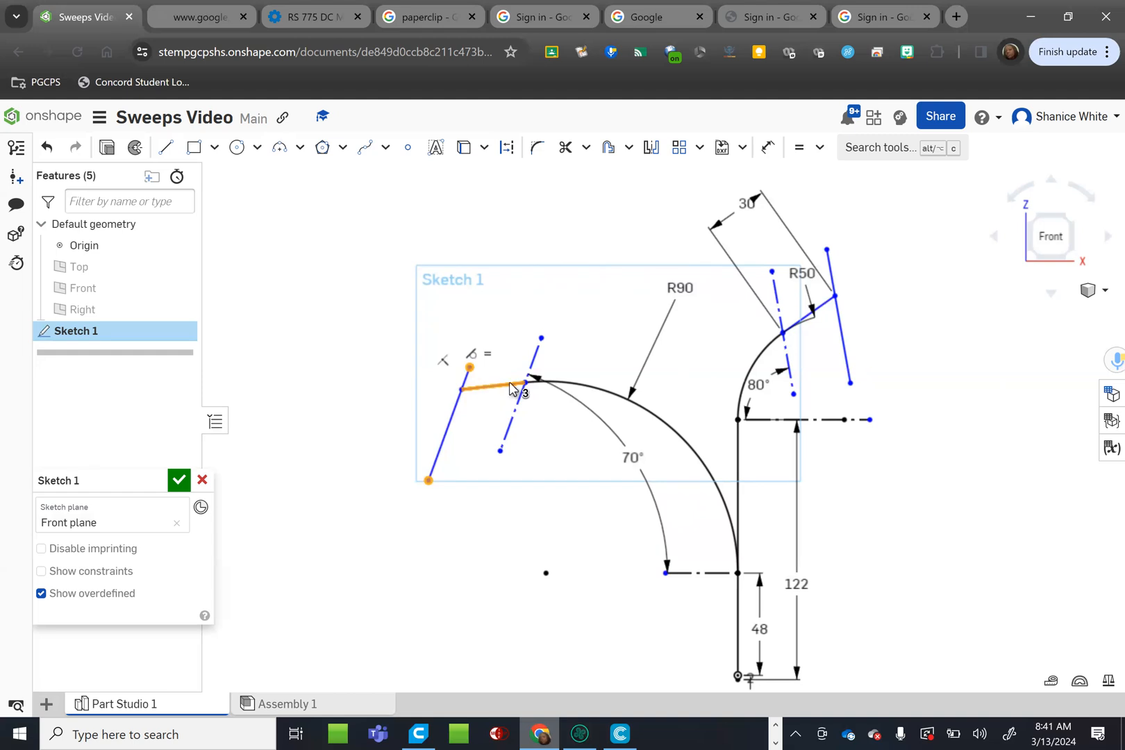
click(799, 148)
click(820, 148)
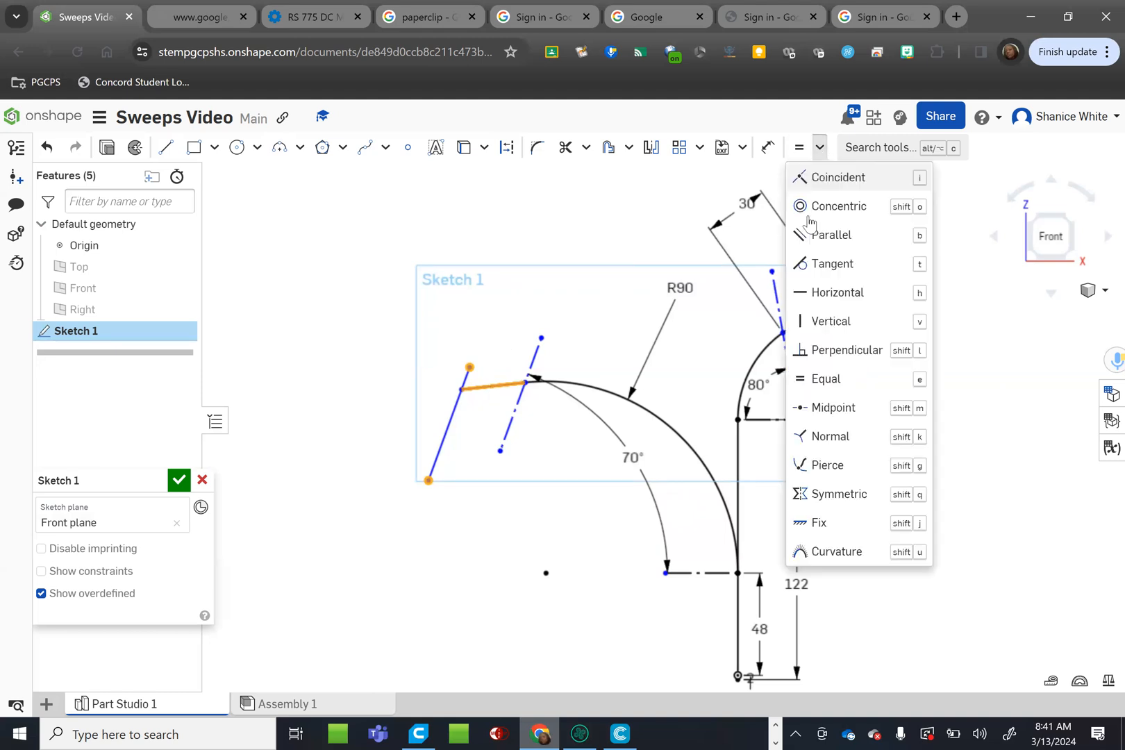
click(839, 495)
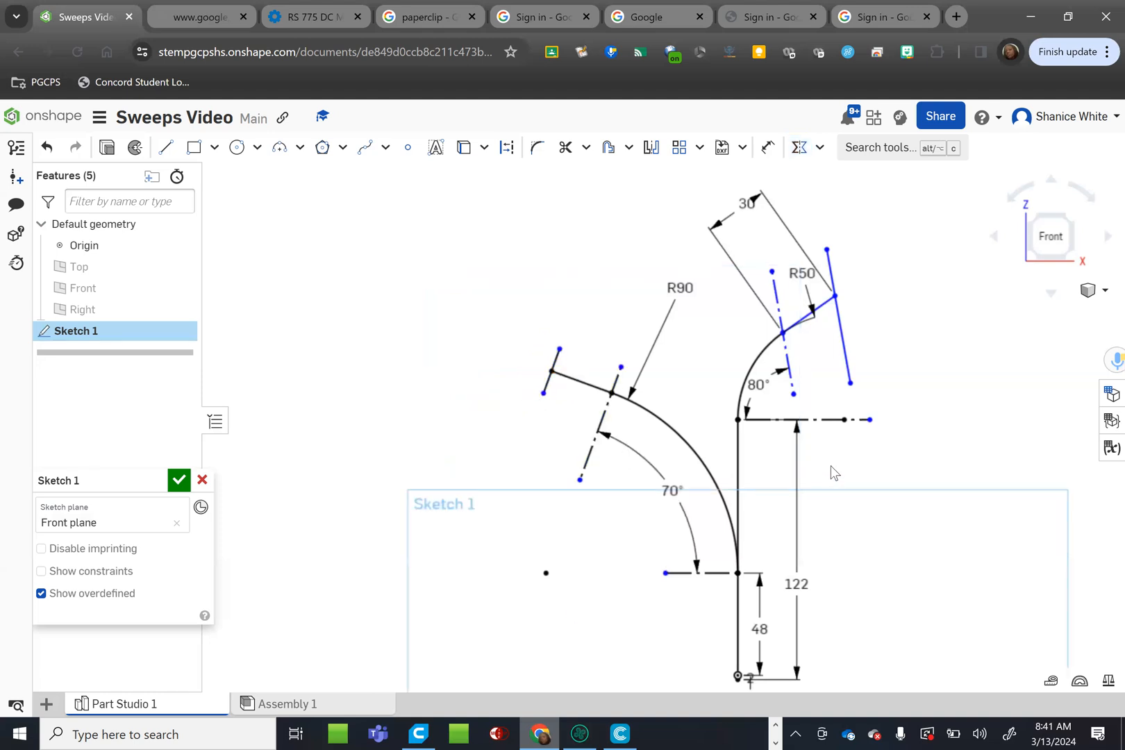
Step: Make the endpoints of the right slanted end line symmetric about the right branch's straight connecting line
click(827, 250)
click(851, 382)
click(823, 305)
click(804, 152)
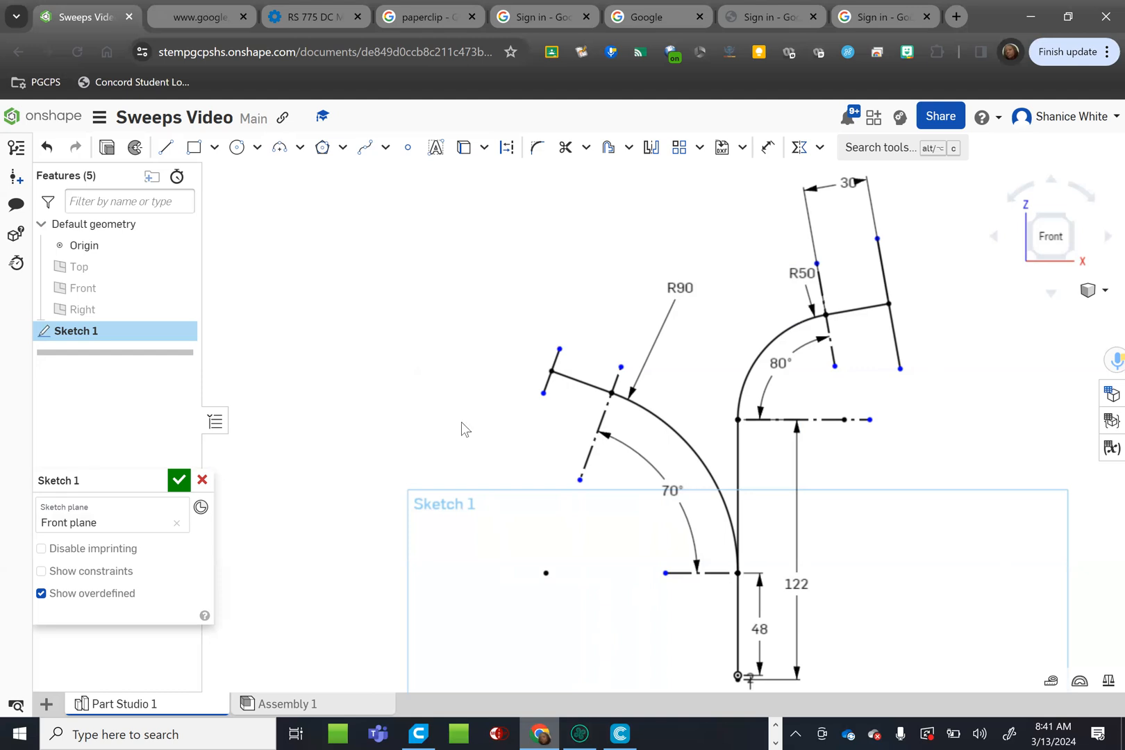
scroll(461, 423, down, 2)
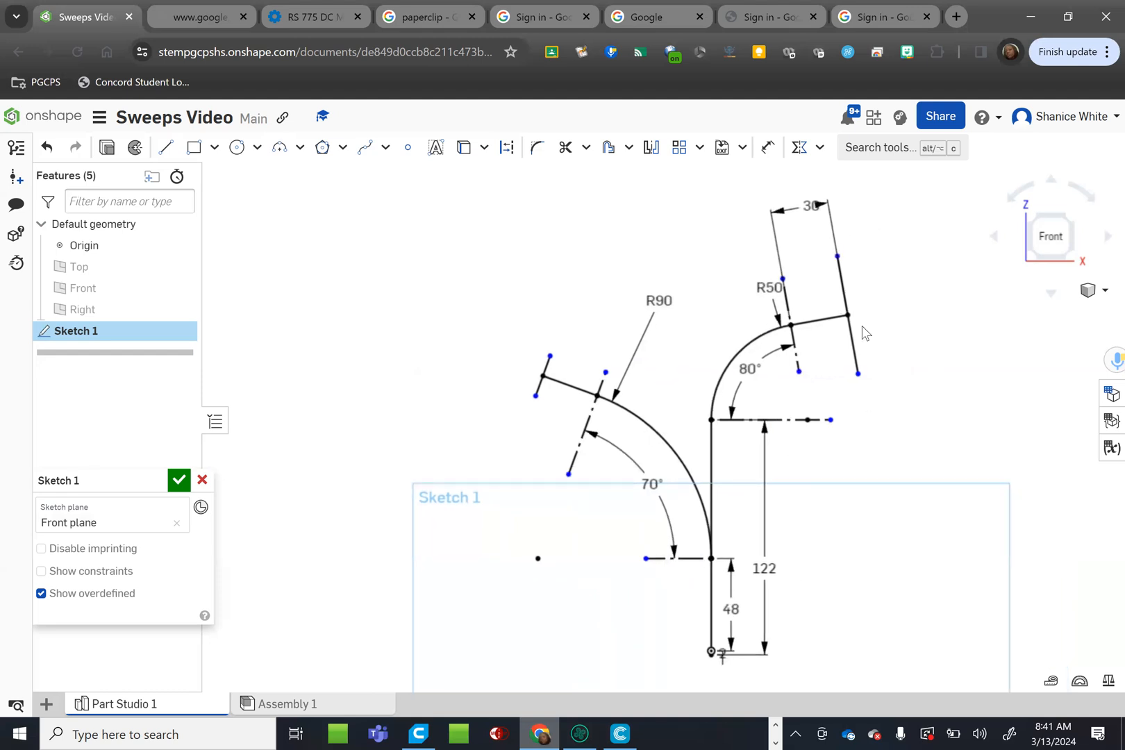
click(854, 336)
click(853, 345)
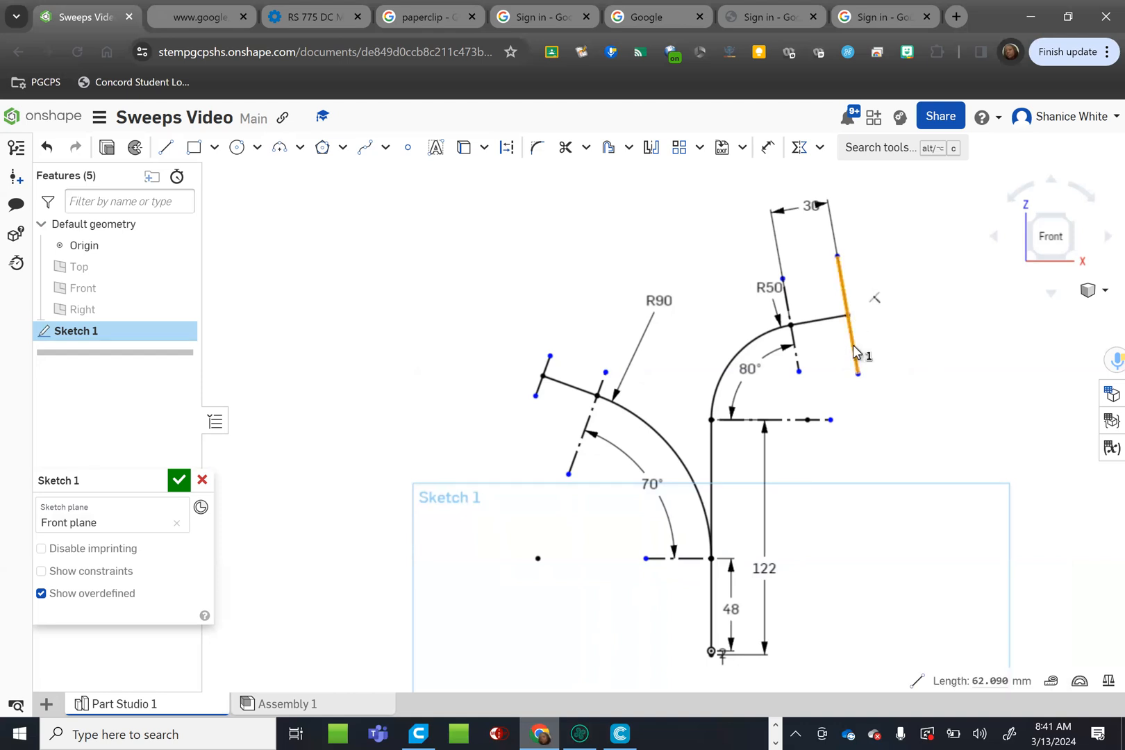
click(922, 382)
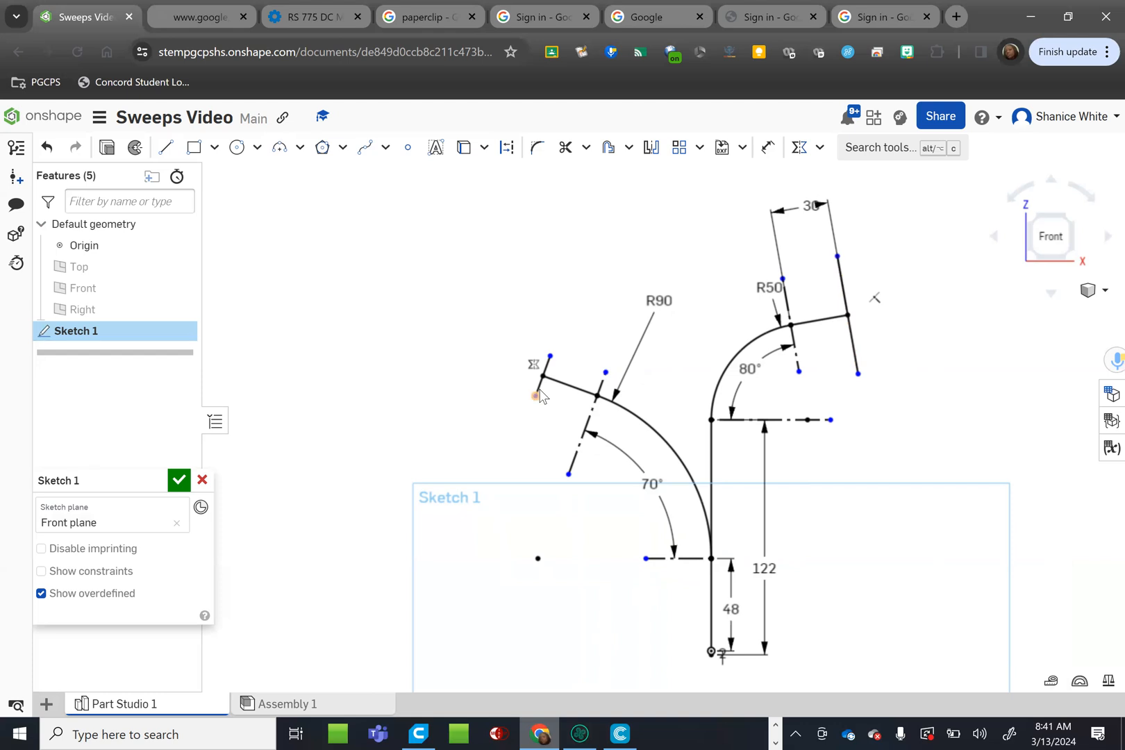
scroll(540, 389, up, 3)
drag(537, 385, 461, 429)
scroll(461, 430, down, 3)
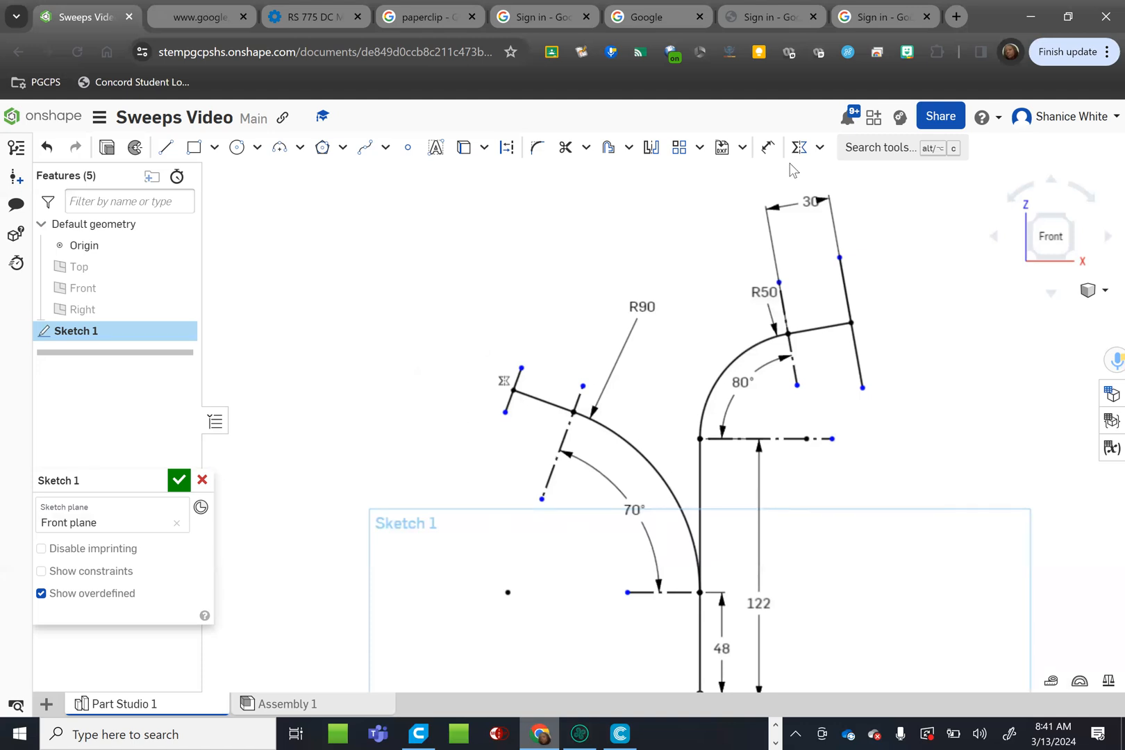
Step: Dimension the right branch's slanted end line to 52 mm
click(768, 147)
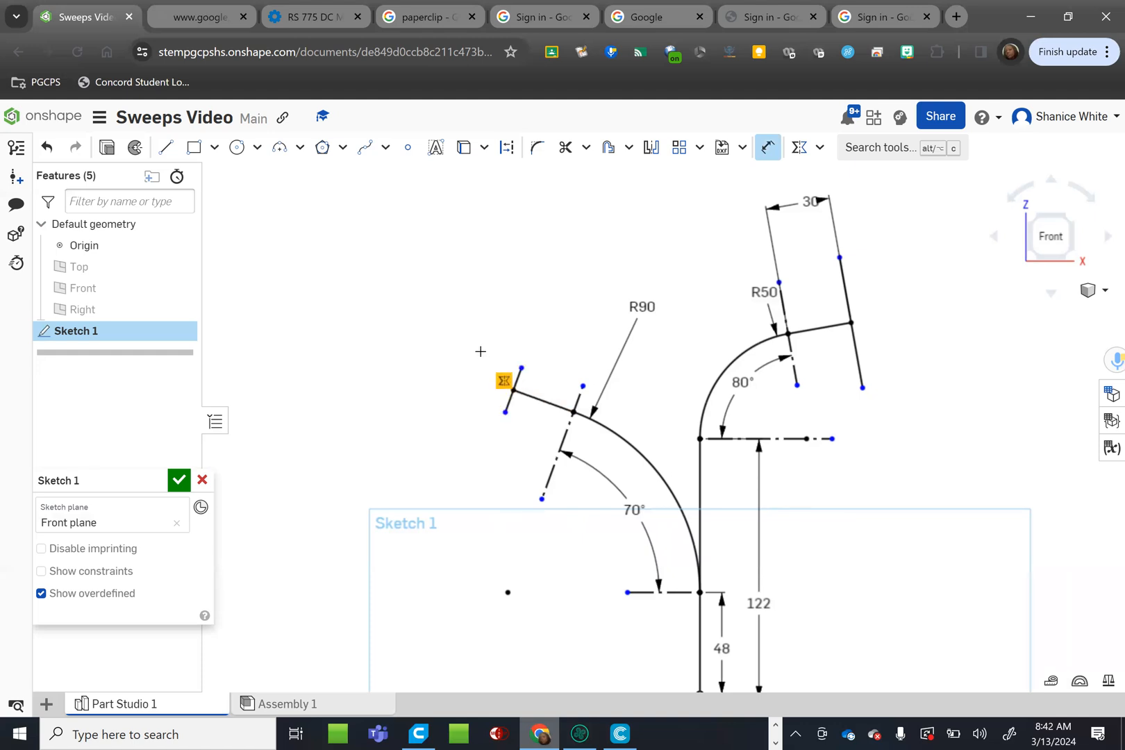
key(Escape)
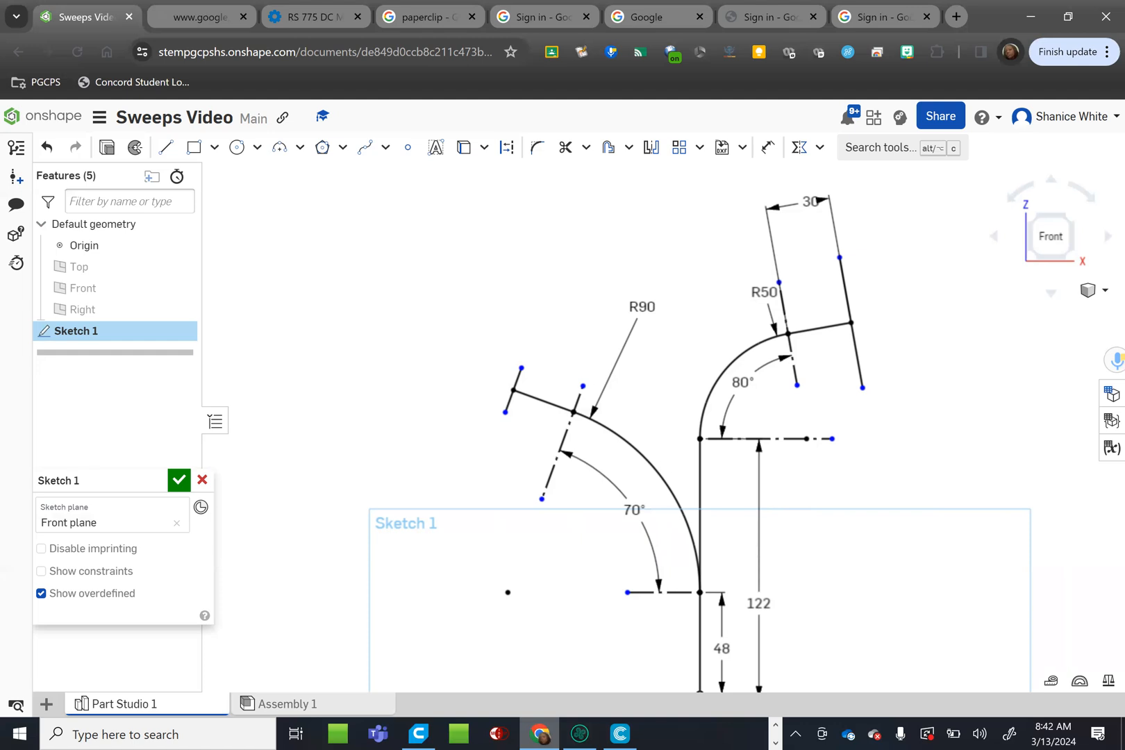
click(769, 150)
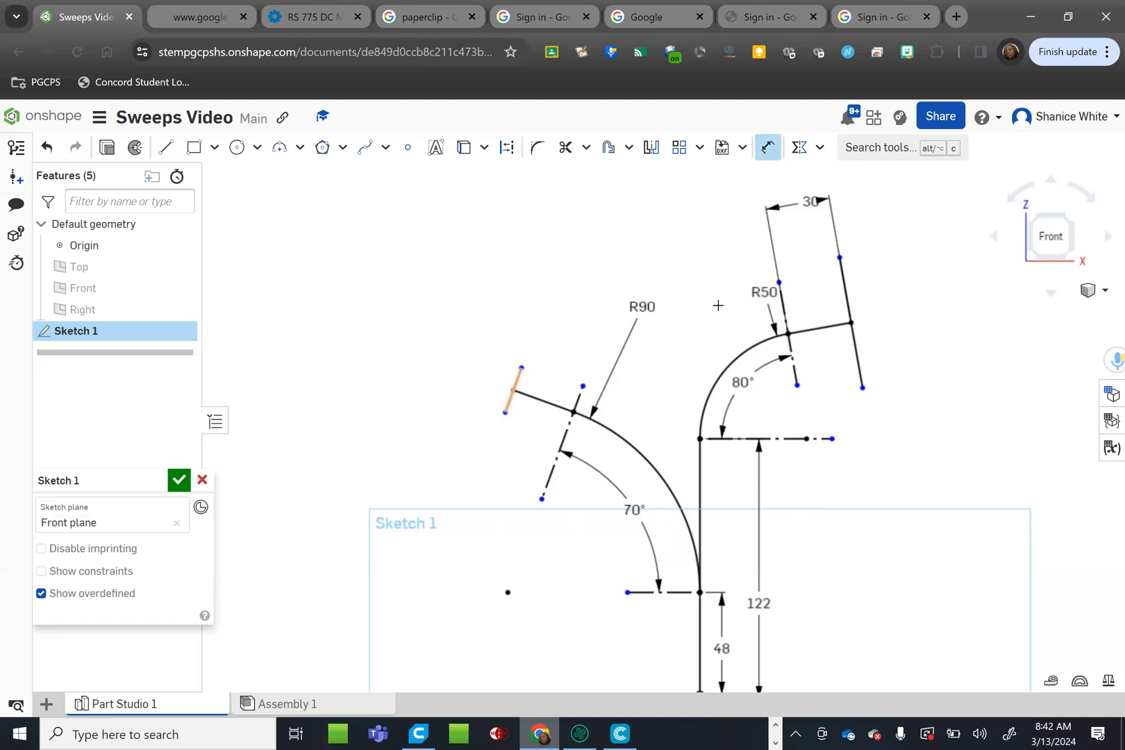
click(849, 284)
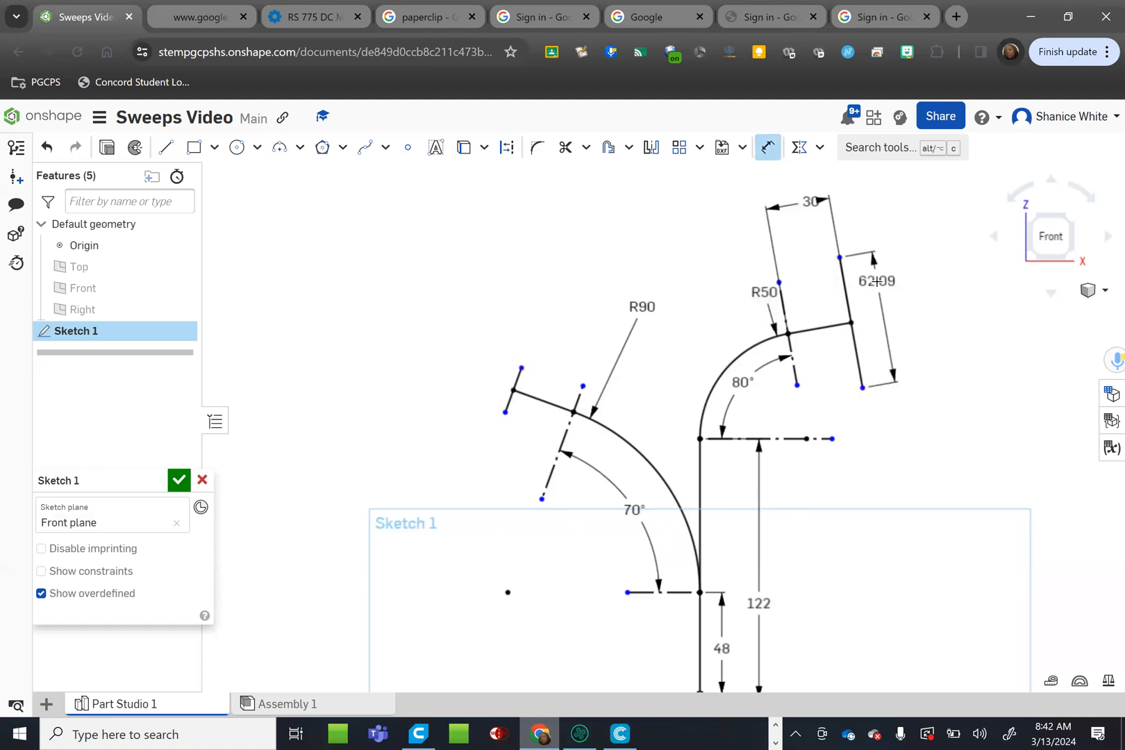
click(876, 282)
text(52)
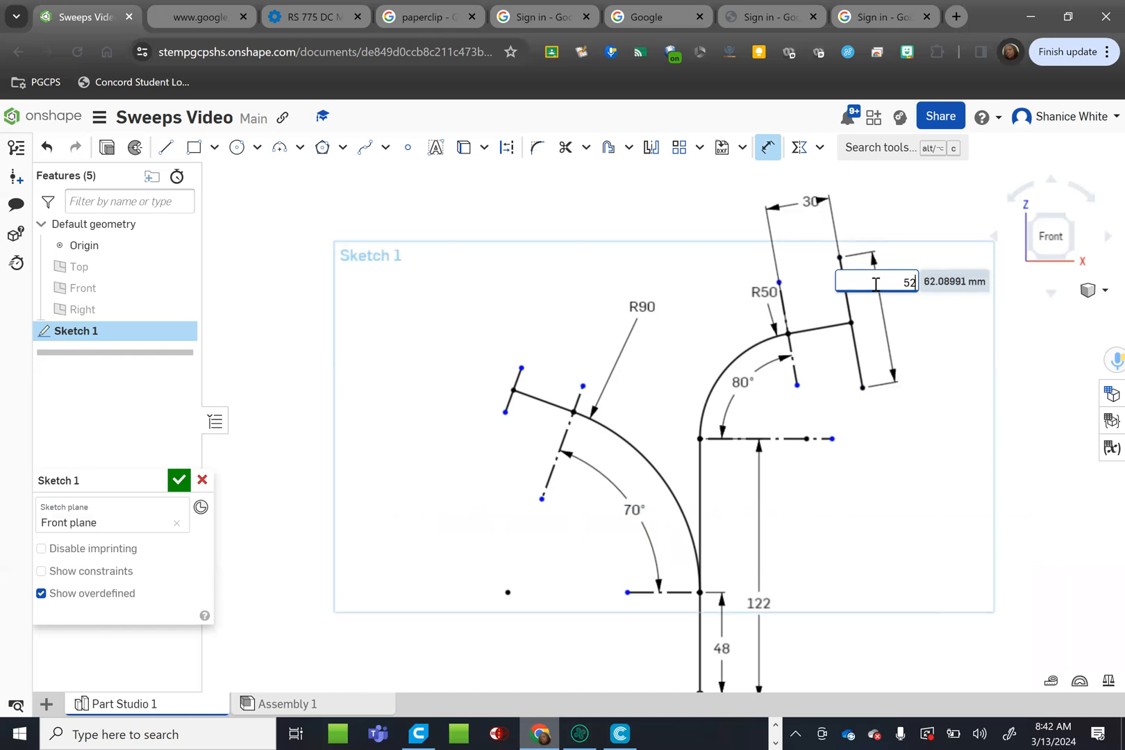
key(Return)
key(Escape)
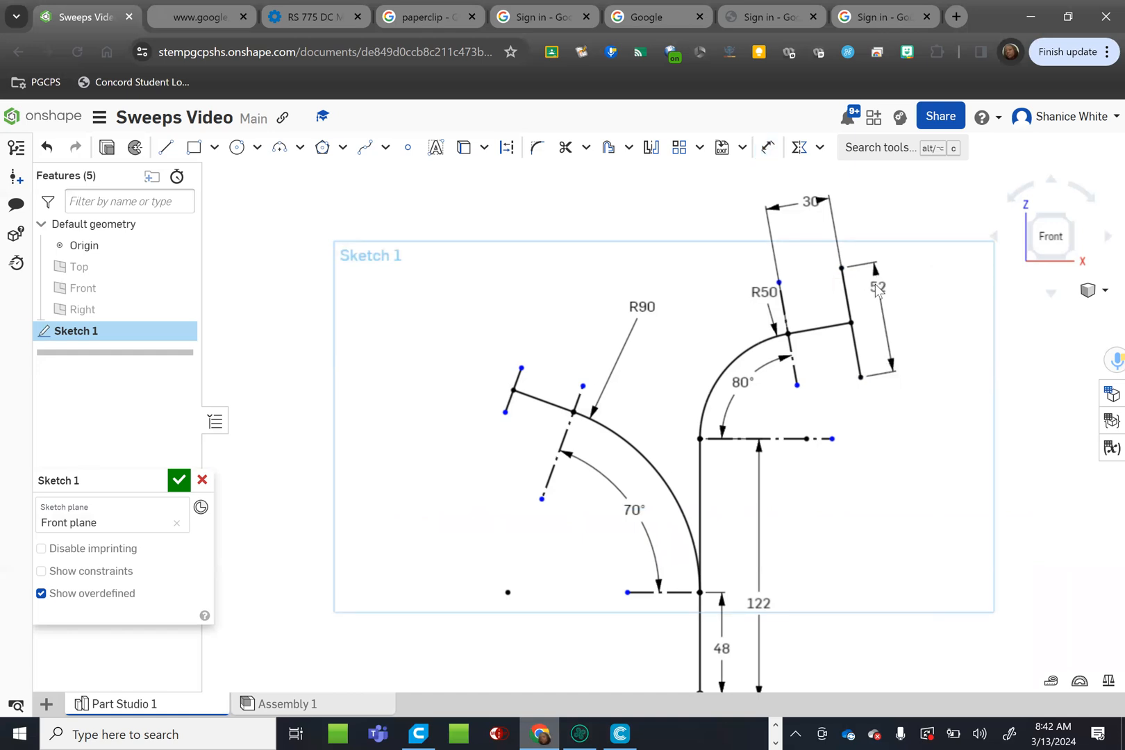
Step: Constrain the left and right slanted end lines to equal length and finish the sketch
click(845, 306)
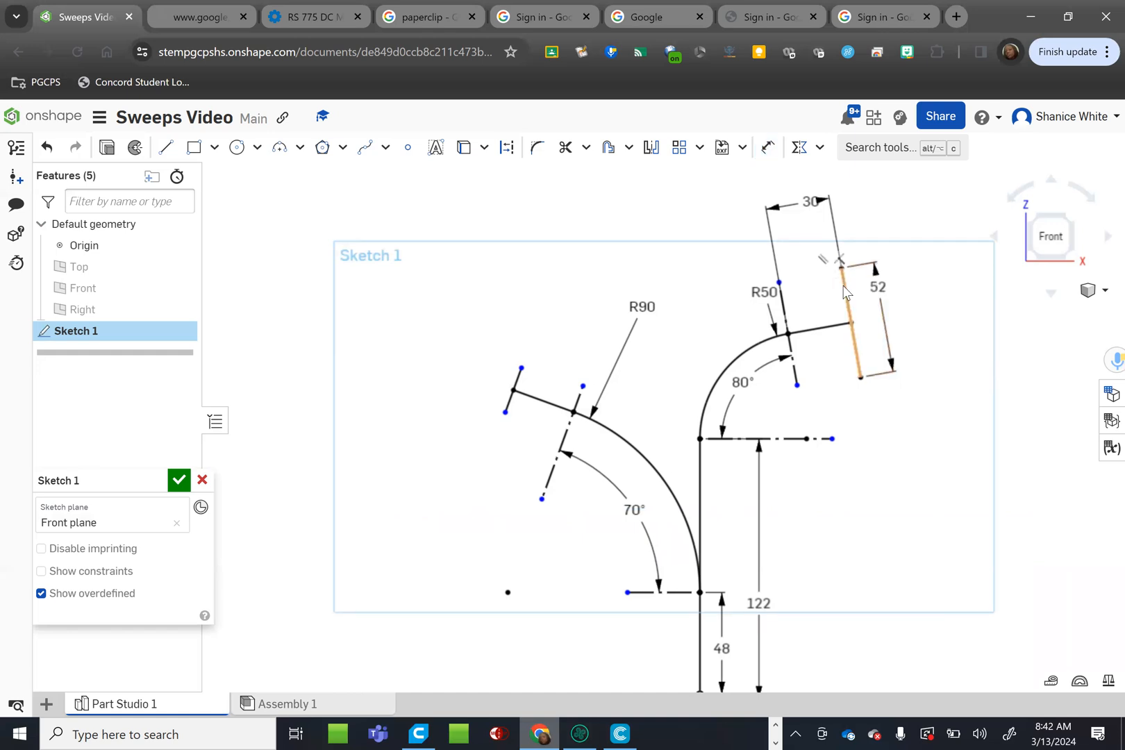
click(519, 378)
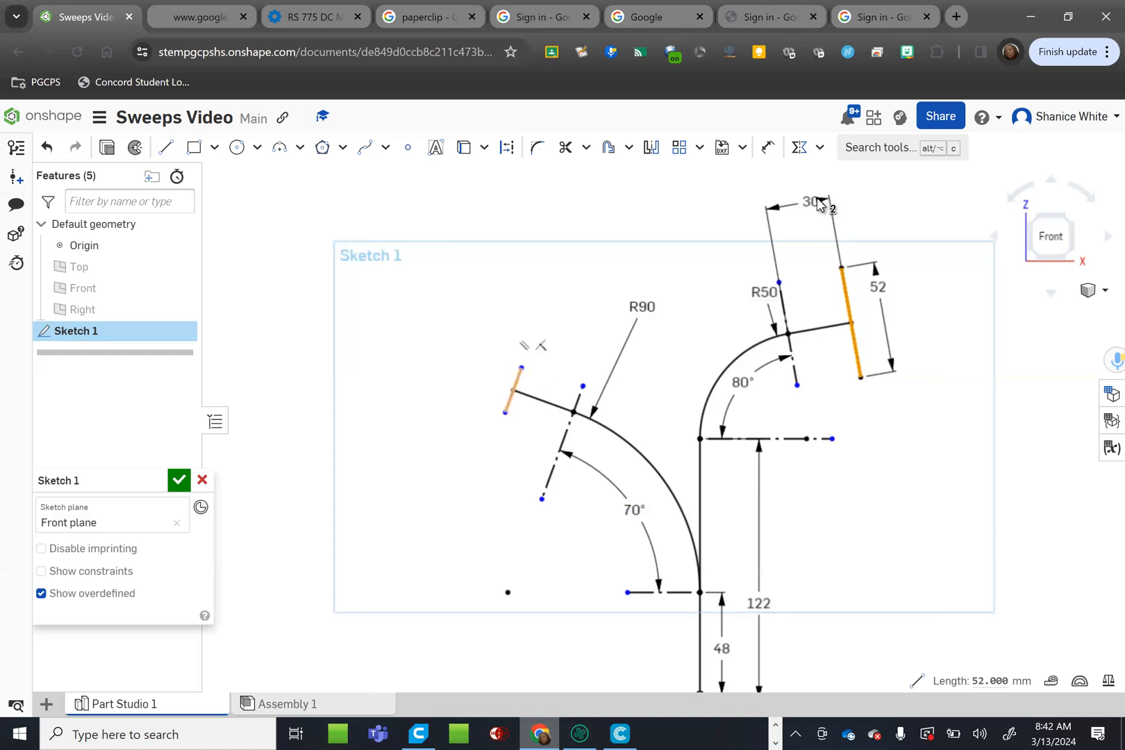
click(819, 147)
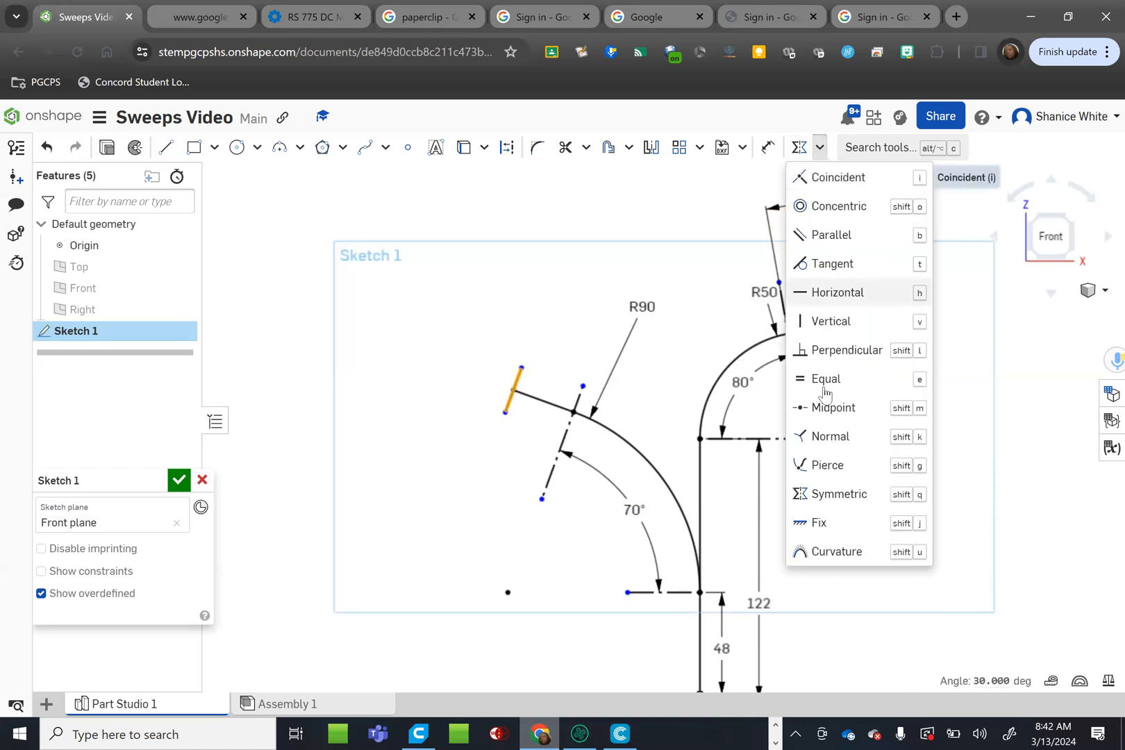
click(791, 383)
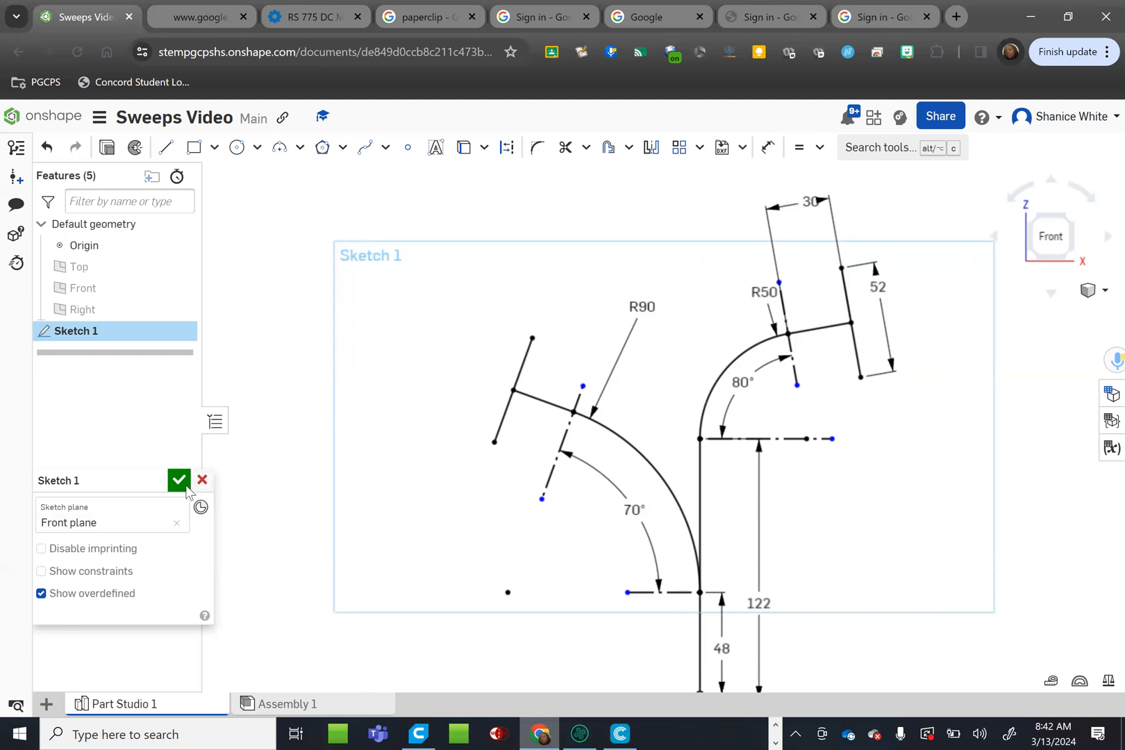
key(Return)
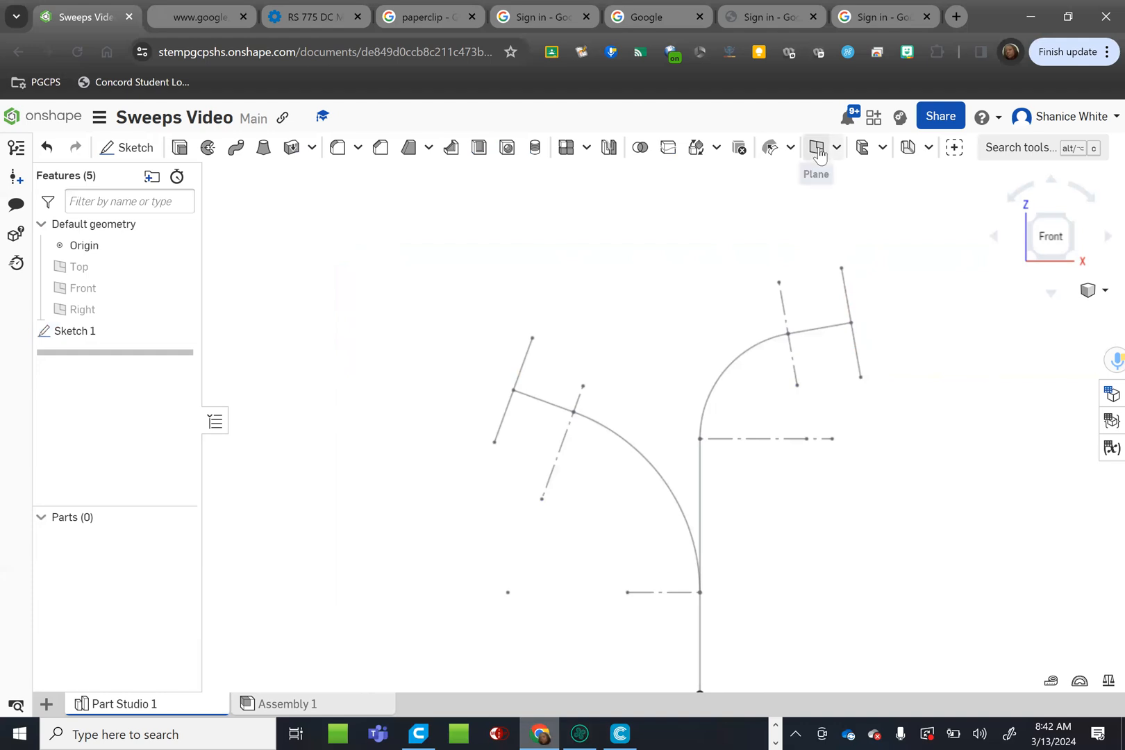
Step: Create a Line angle plane at 0 deg through the right branch's slanted end line
click(855, 342)
key(p)
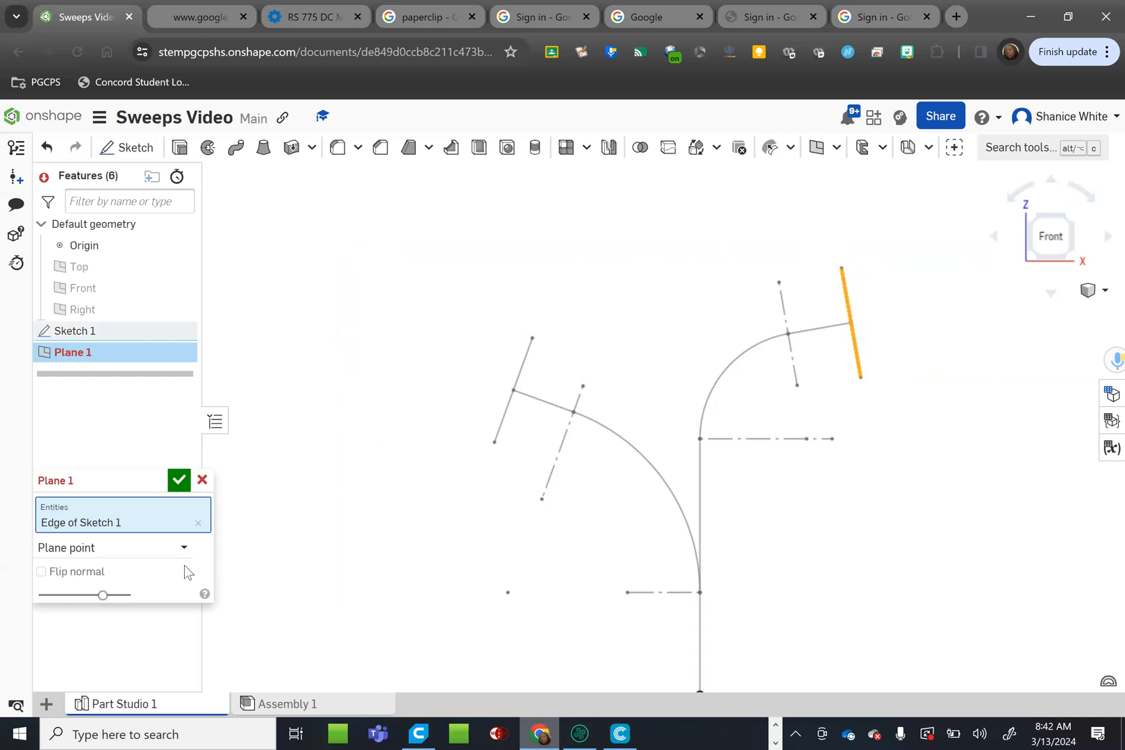
click(183, 551)
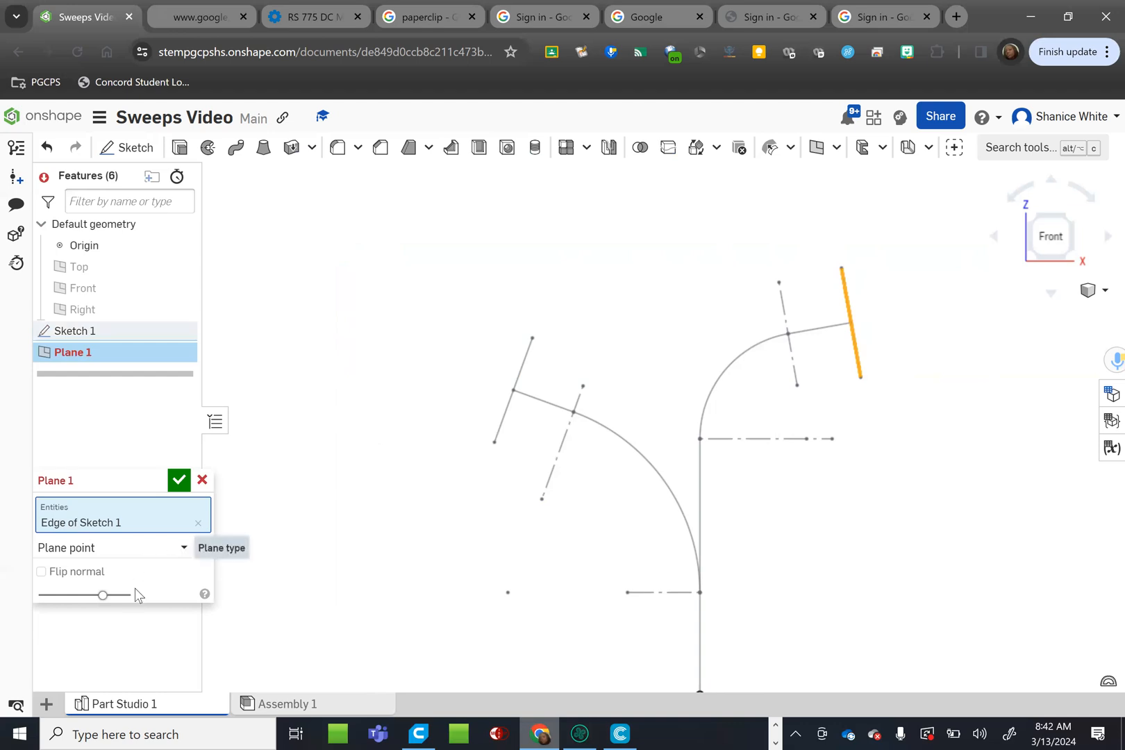
click(100, 429)
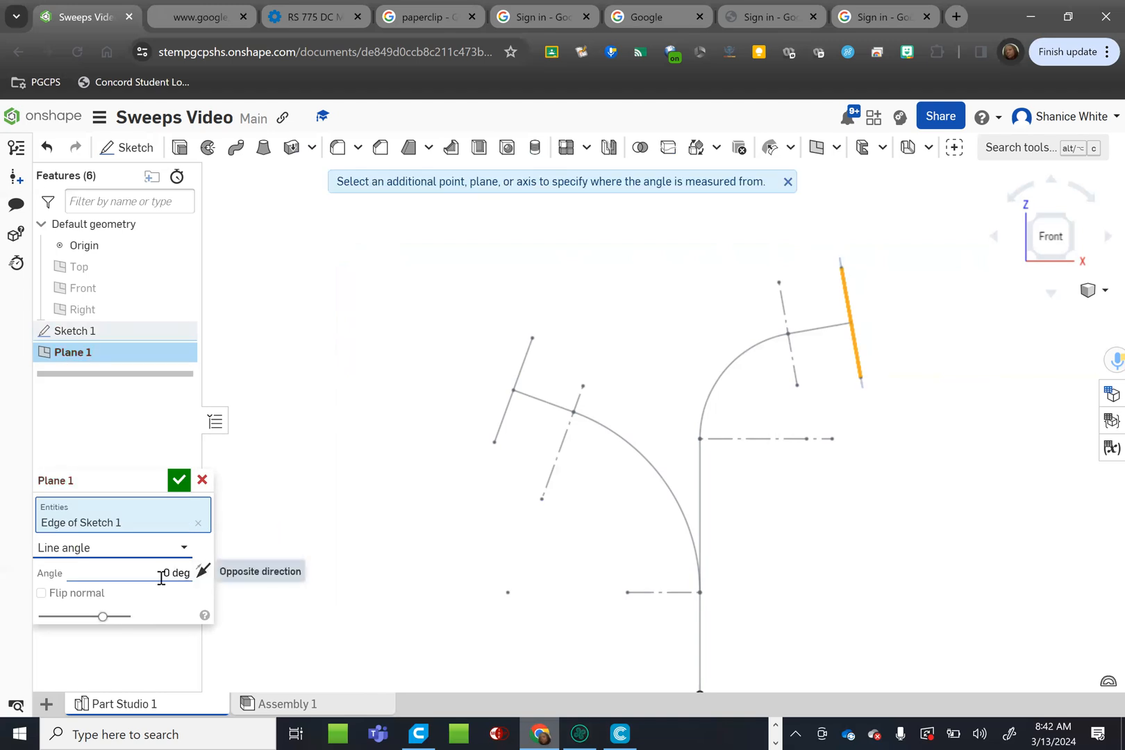
click(178, 480)
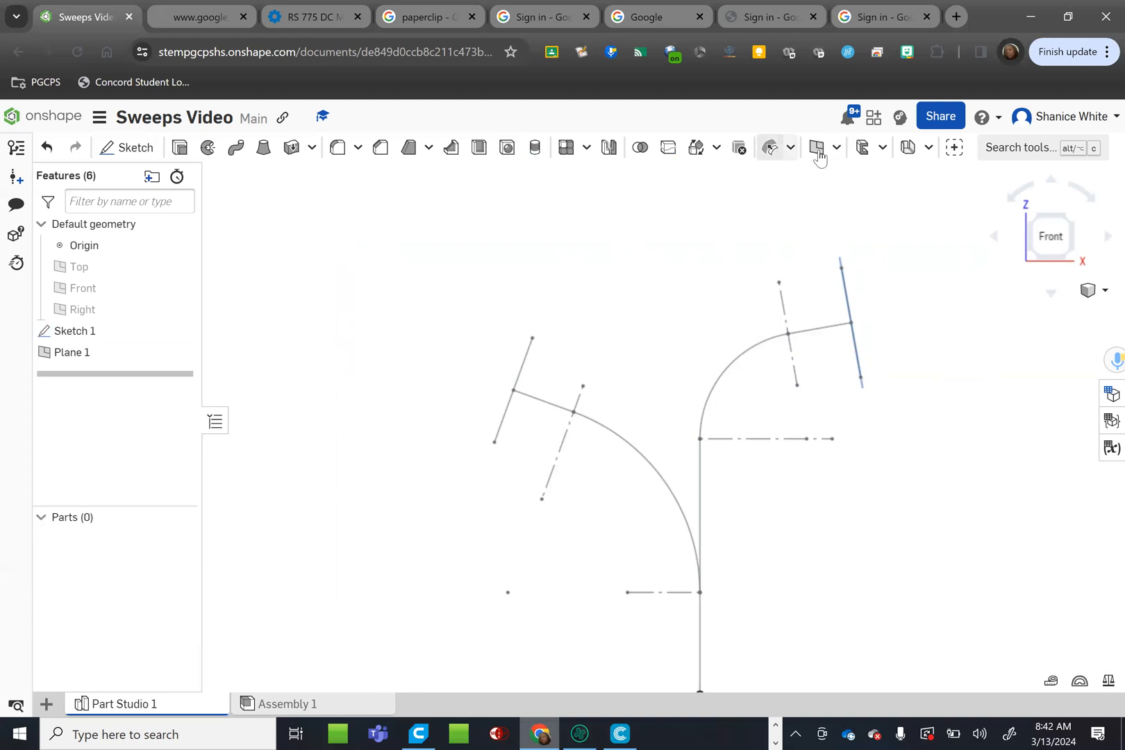
Step: Create a Line angle plane at 0 deg through the left branch's slanted end line
key(p)
click(503, 413)
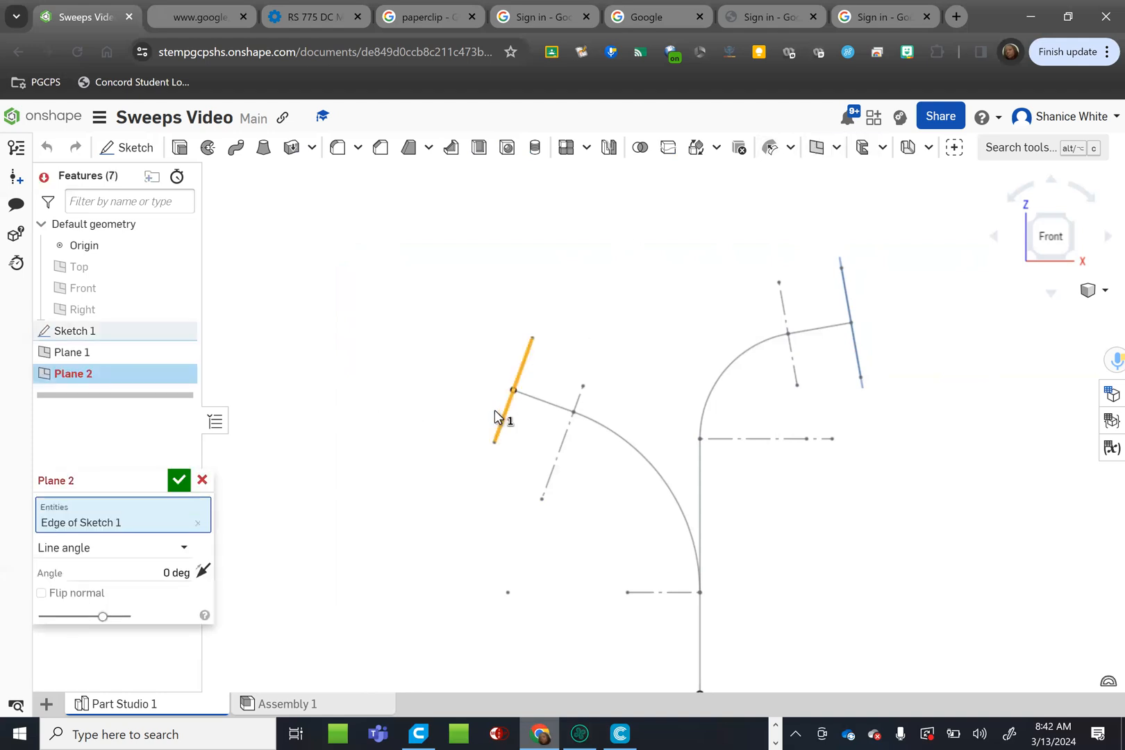
click(179, 480)
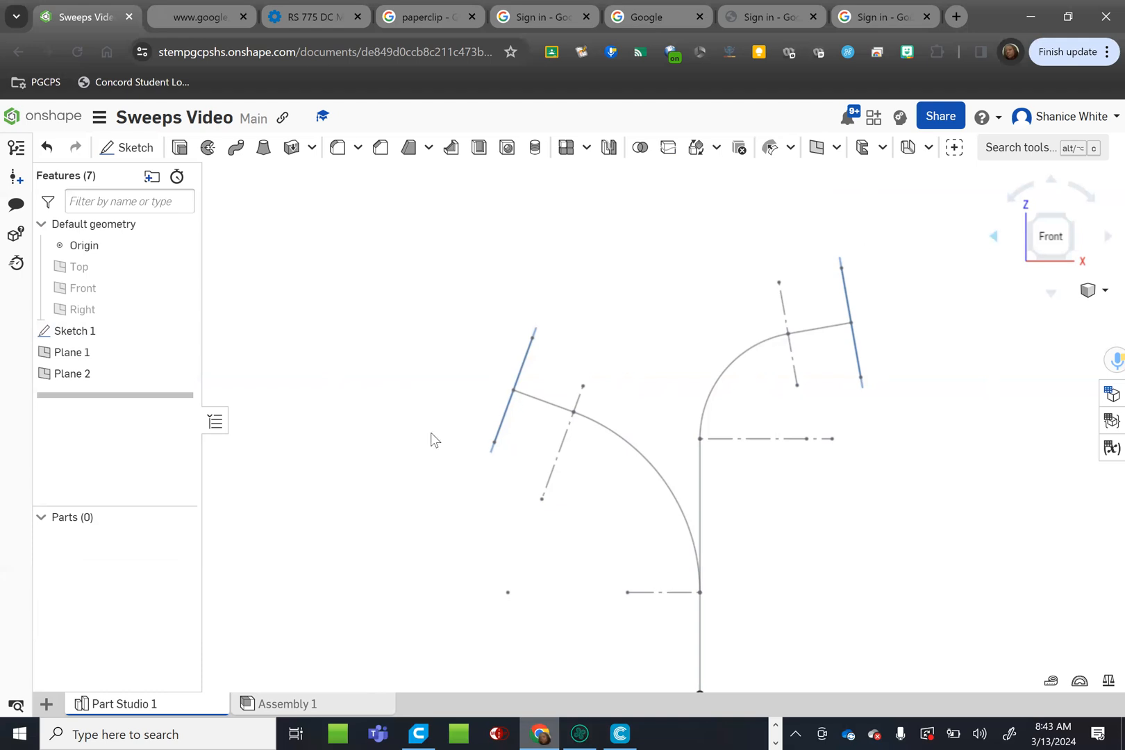
Step: On Plane 1, sketch two circles centred on the end line's midpoint, one about 86 mm in diameter and one through the line's endpoint
right_click(73, 353)
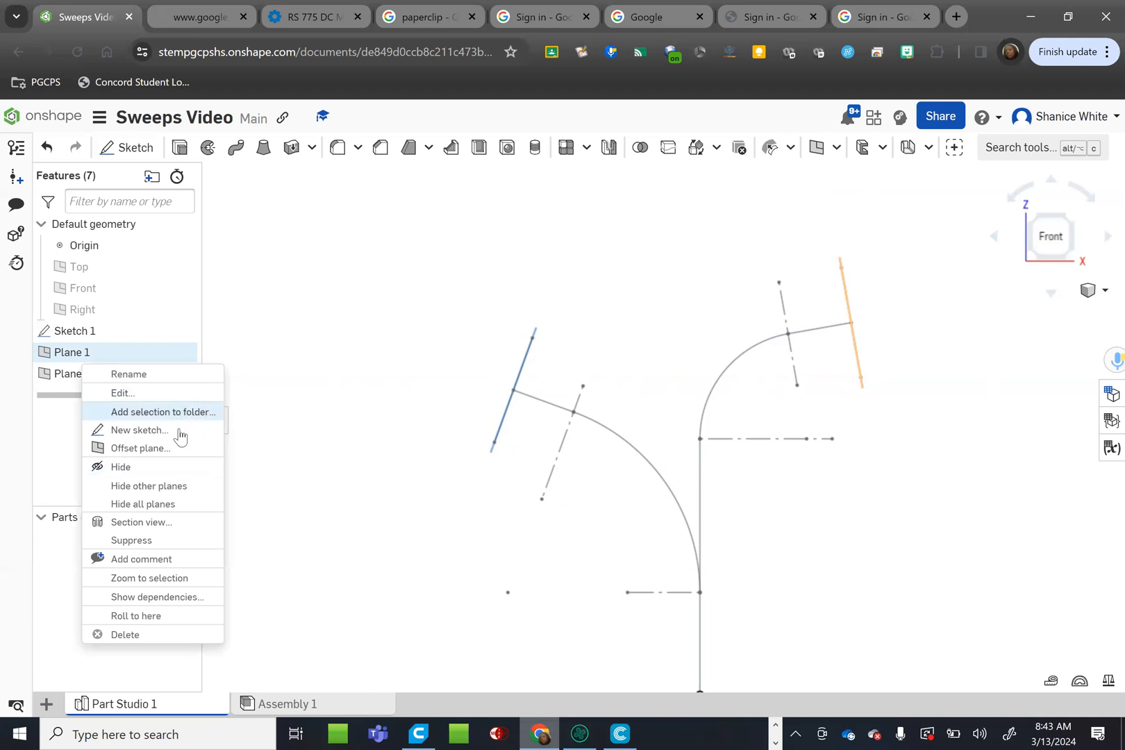
click(180, 431)
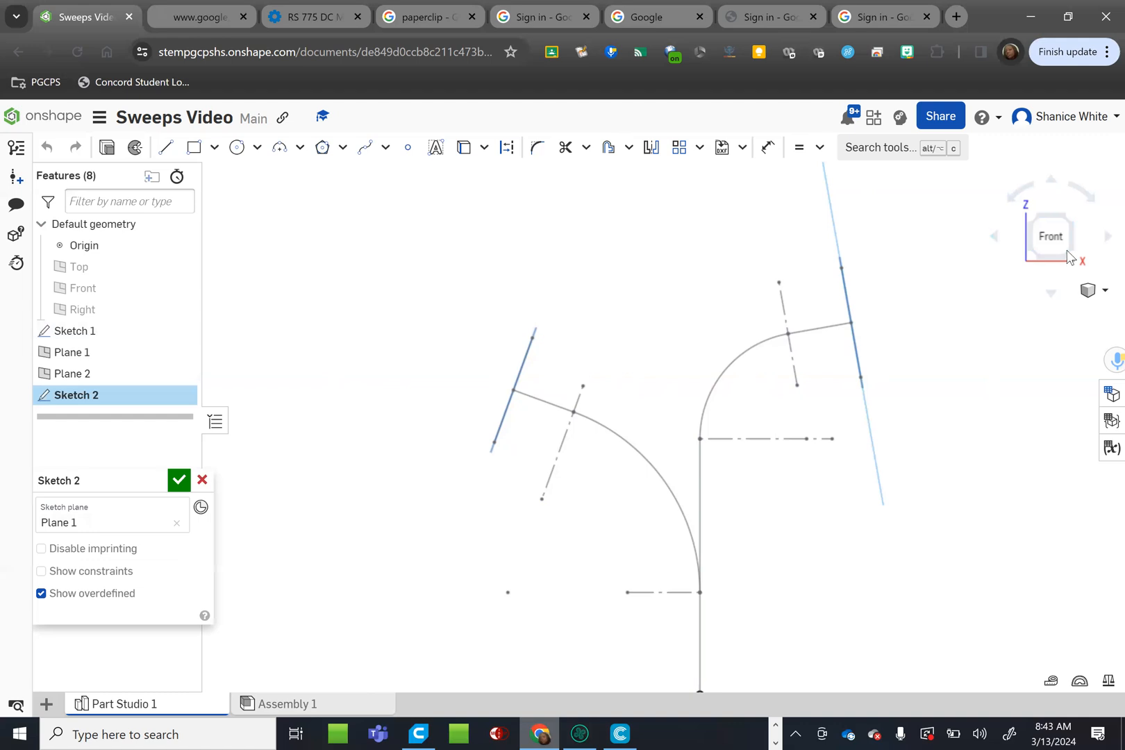
click(996, 238)
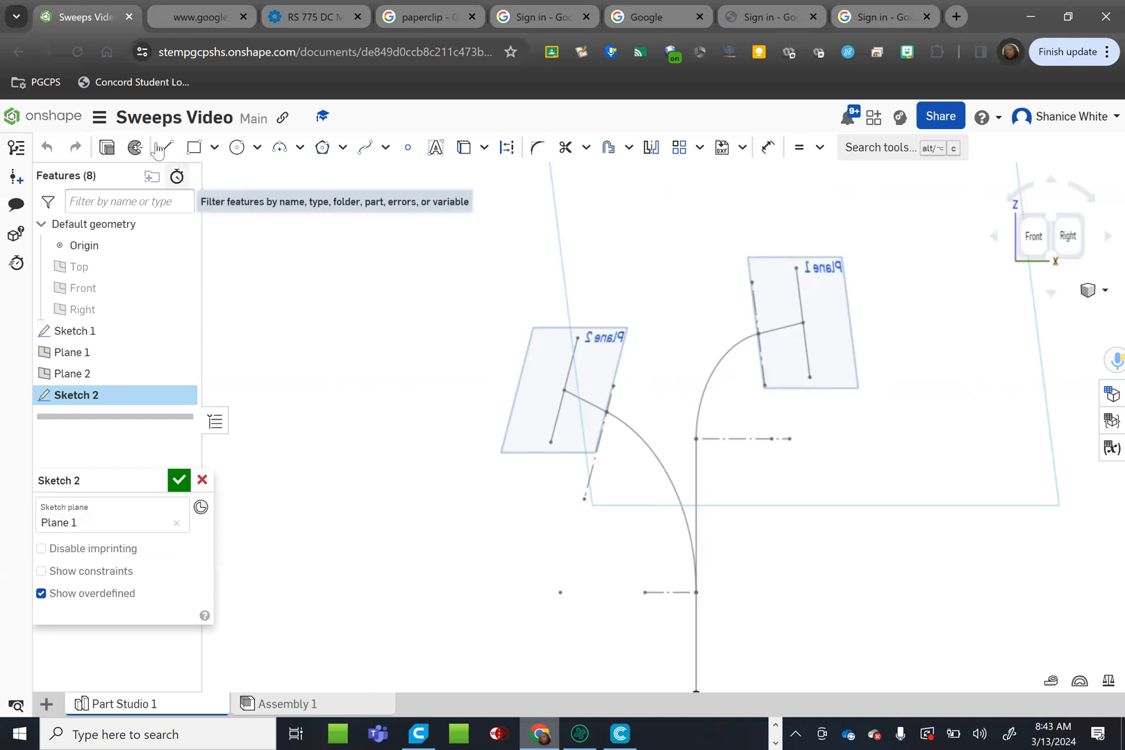
click(236, 148)
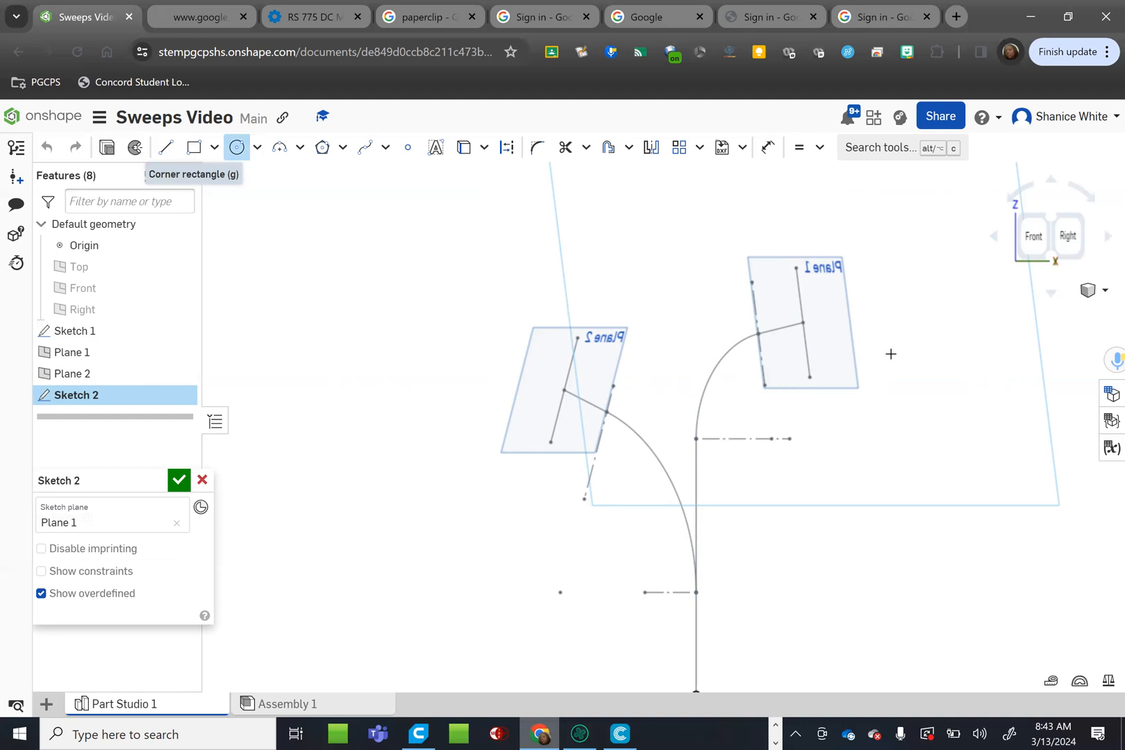
click(804, 322)
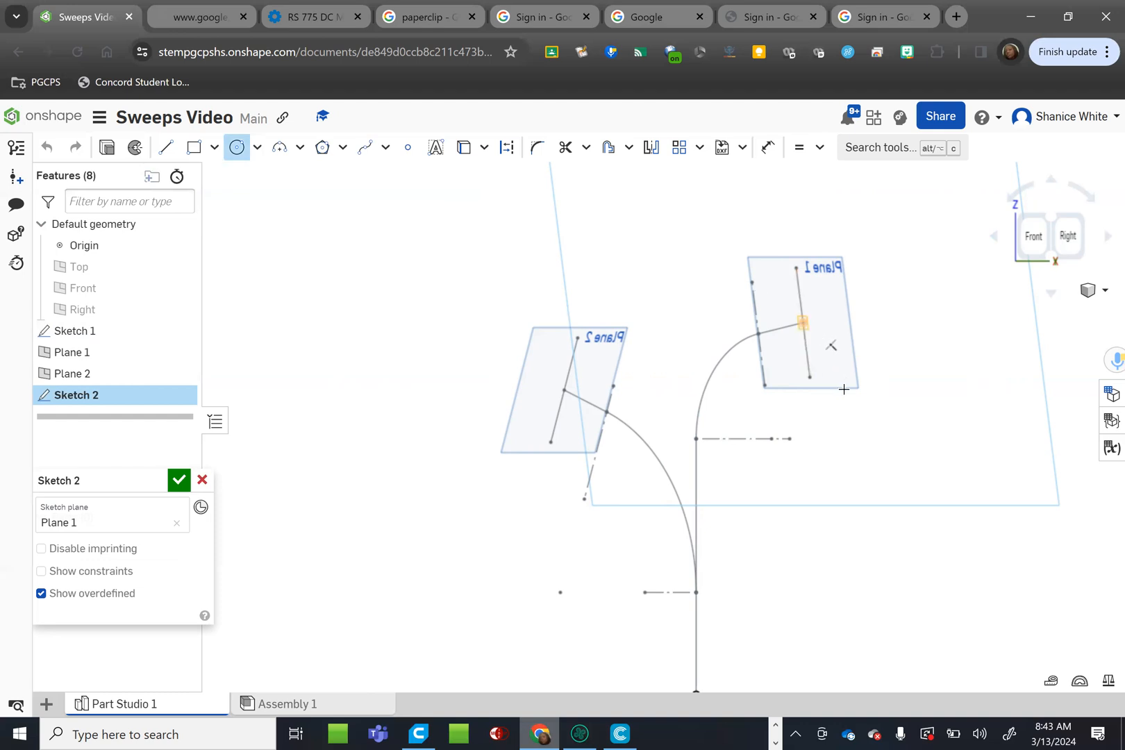
click(844, 401)
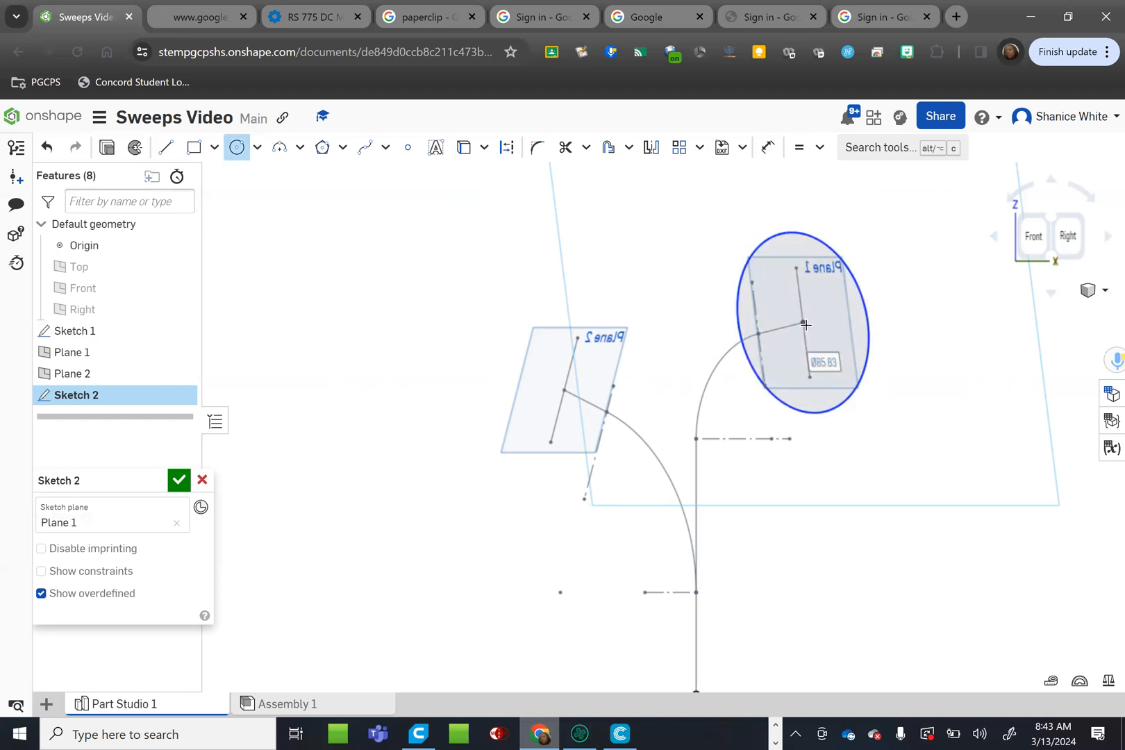
click(804, 323)
click(811, 379)
key(Escape)
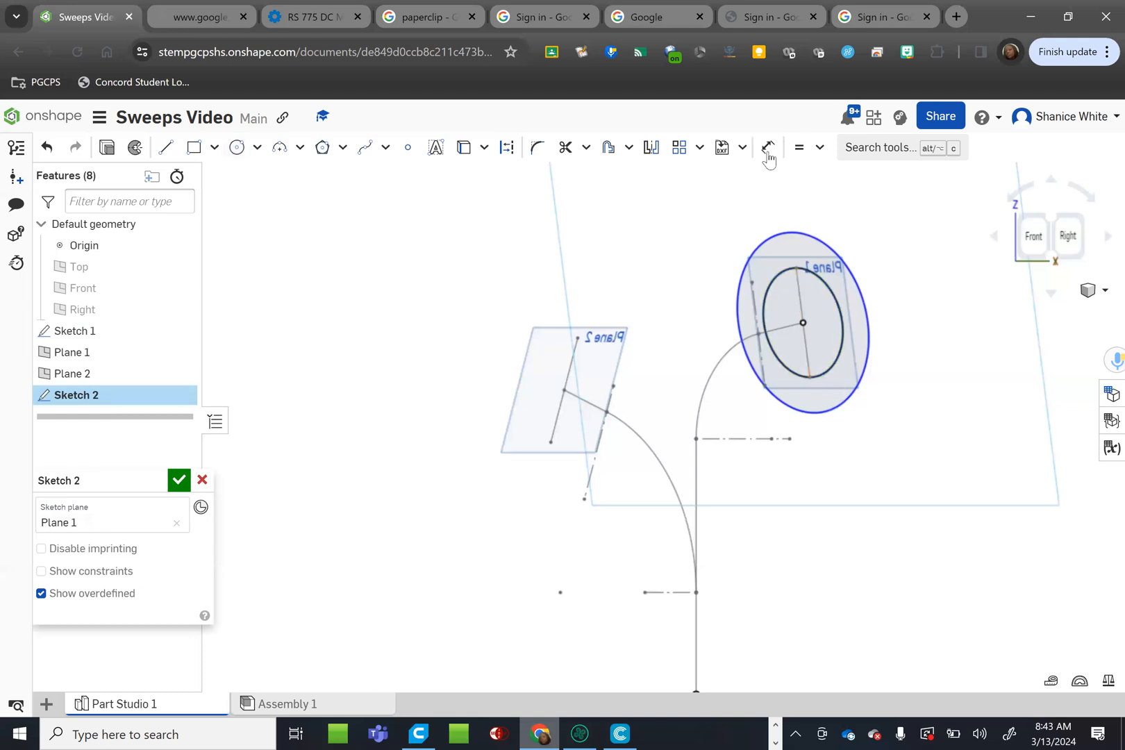
Step: Dimension the diameter of the circle that passes through the end line's endpoint
click(768, 147)
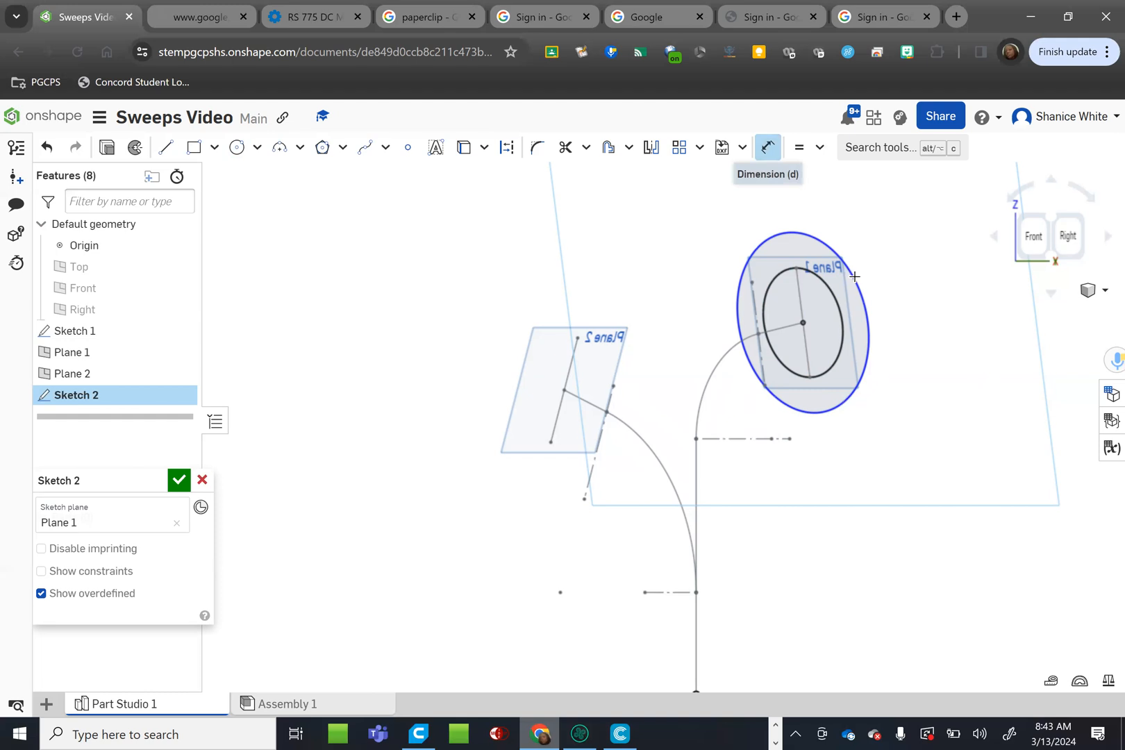
click(835, 300)
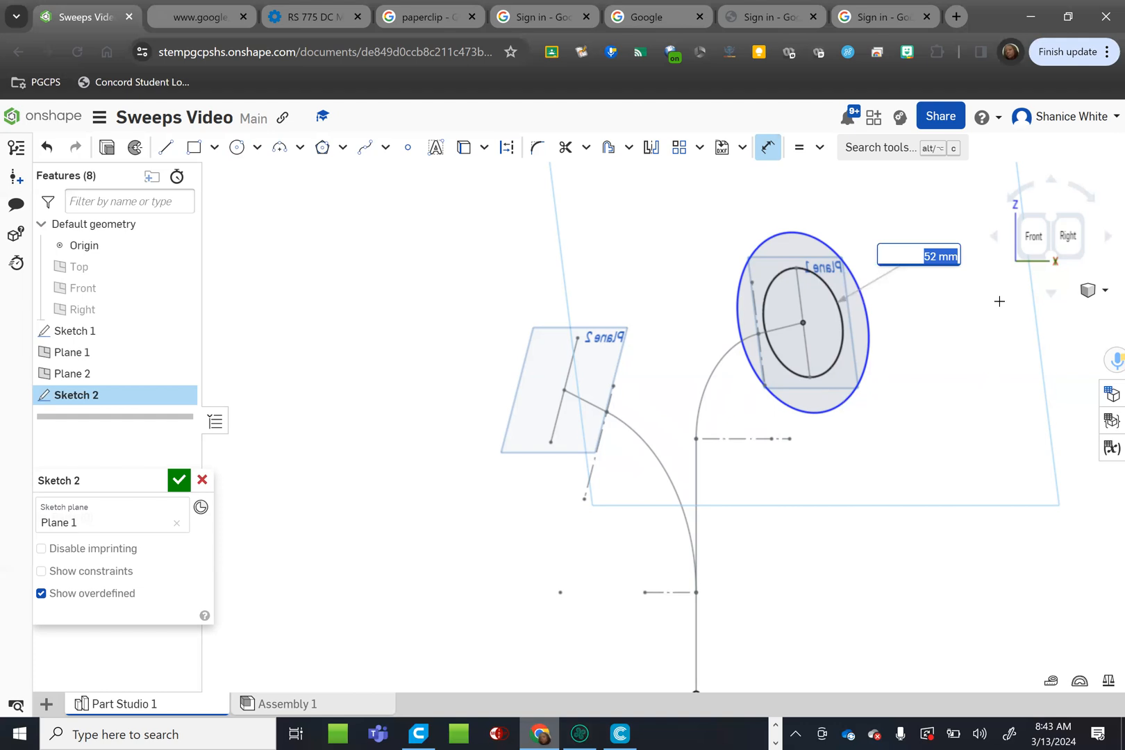
key(Return)
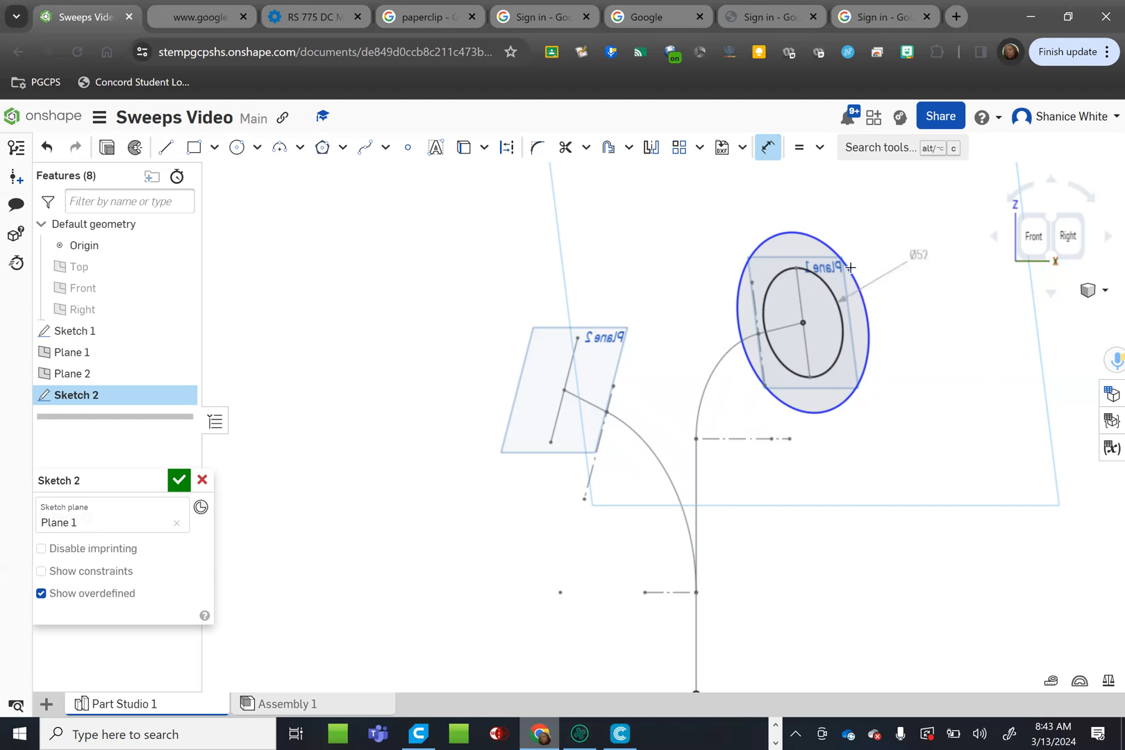
Step: Set the large outer circle's diameter to 46 mm and finish the sketch
click(851, 281)
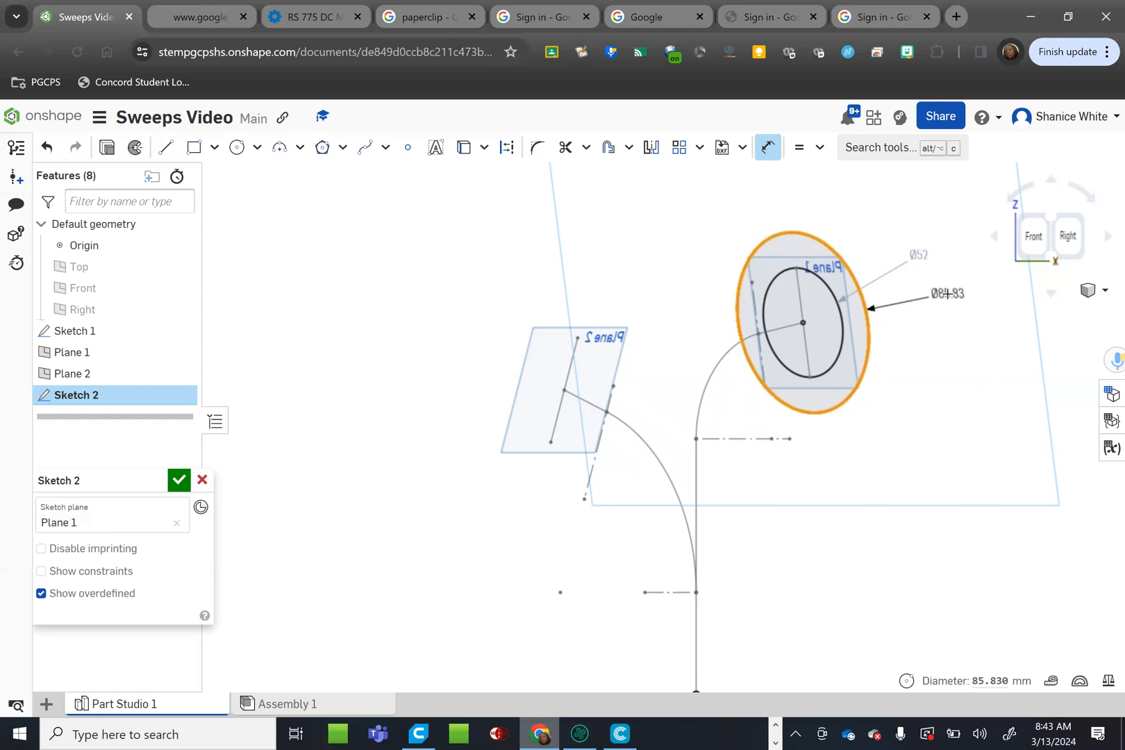
click(947, 294)
text(6)
key(Return)
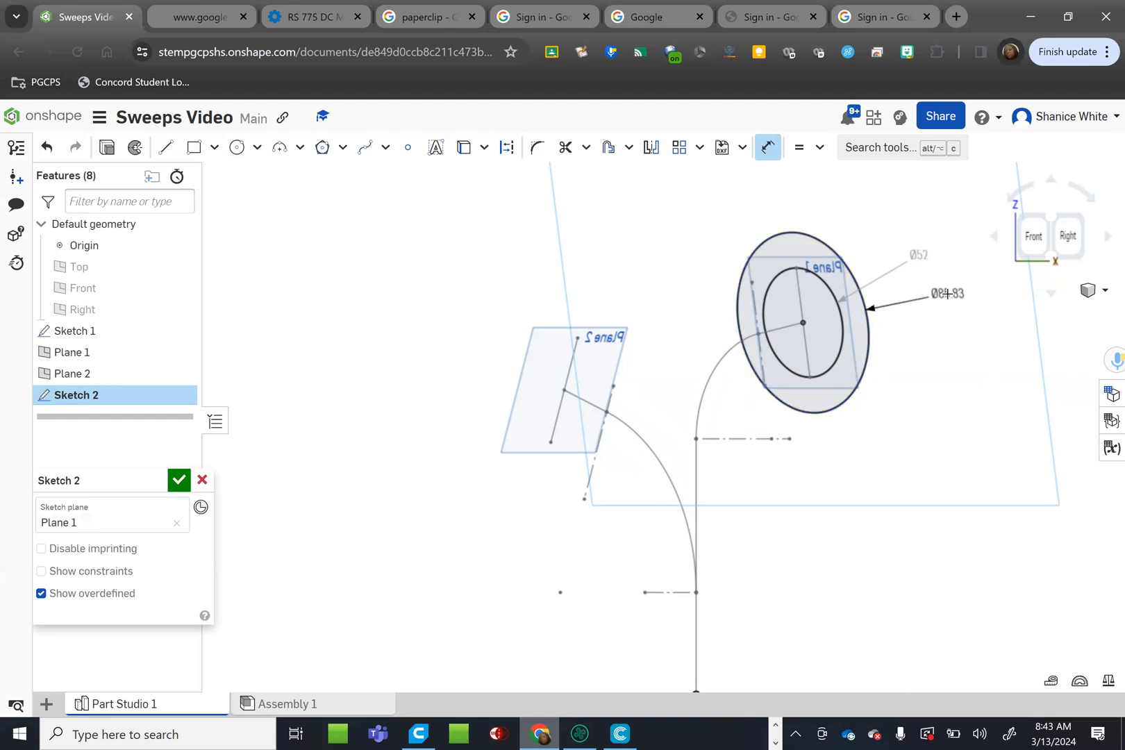
key(Escape)
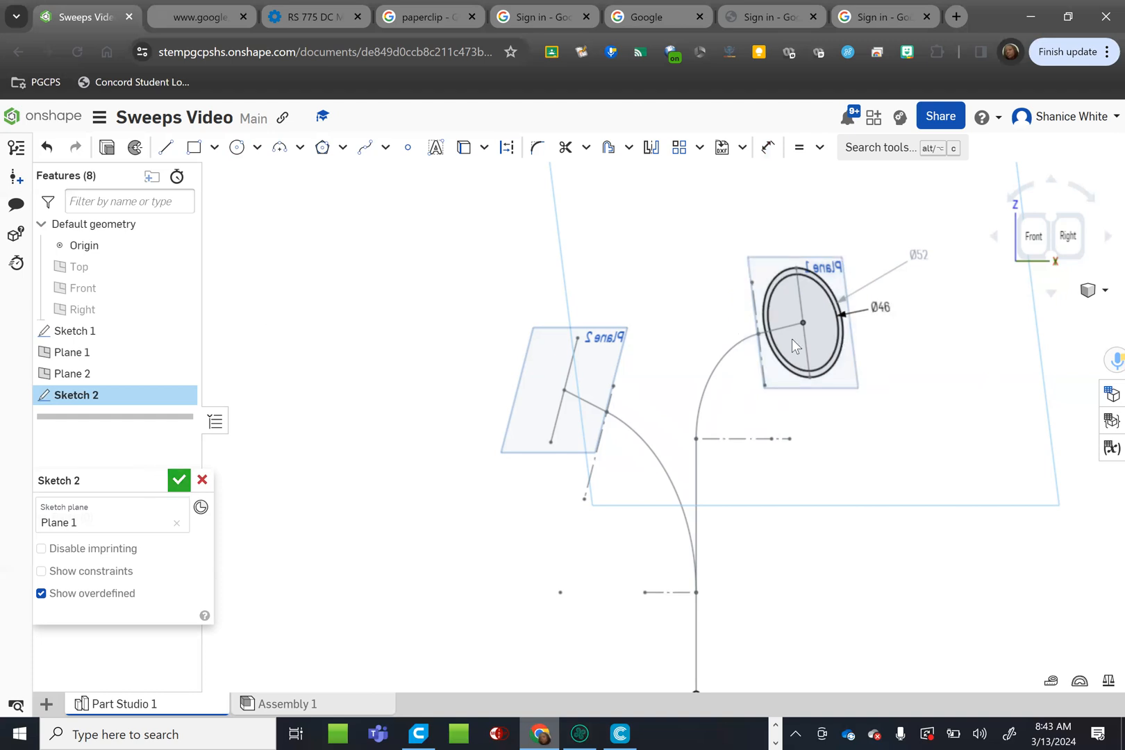
key(Return)
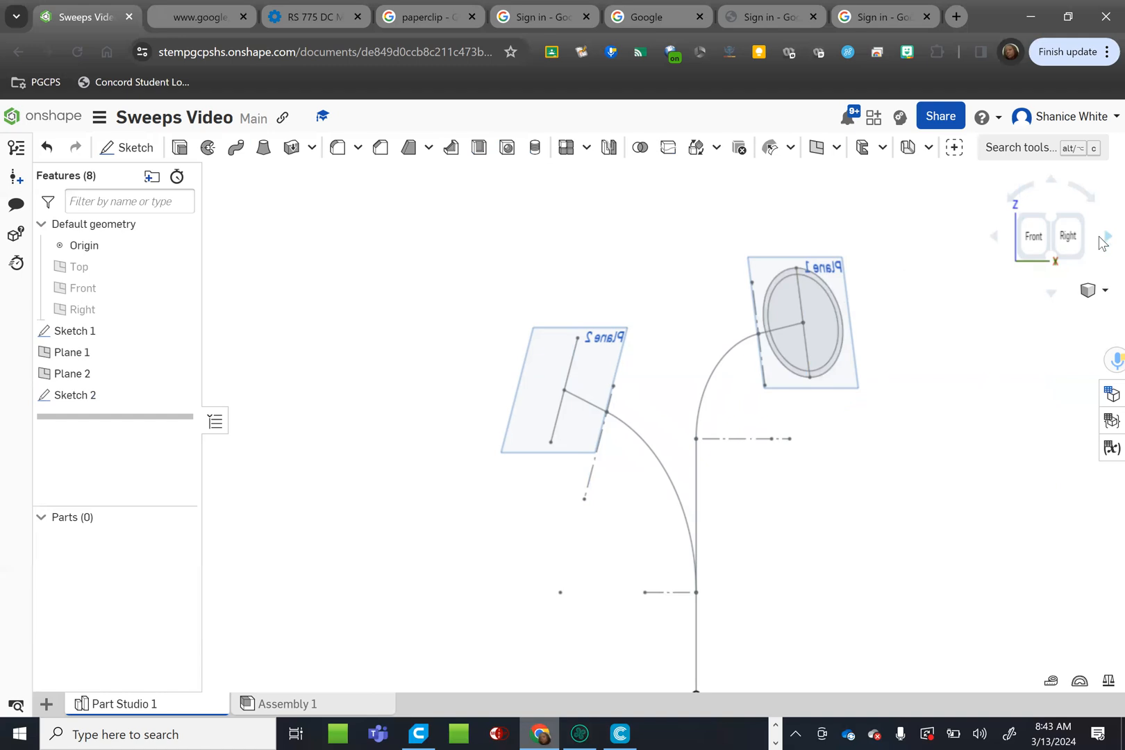
Step: On Plane 2, sketch two concentric circles centred on the left branch's end line midpoint, about 56 mm and 37 mm in diameter
click(1103, 237)
click(1102, 237)
click(1103, 237)
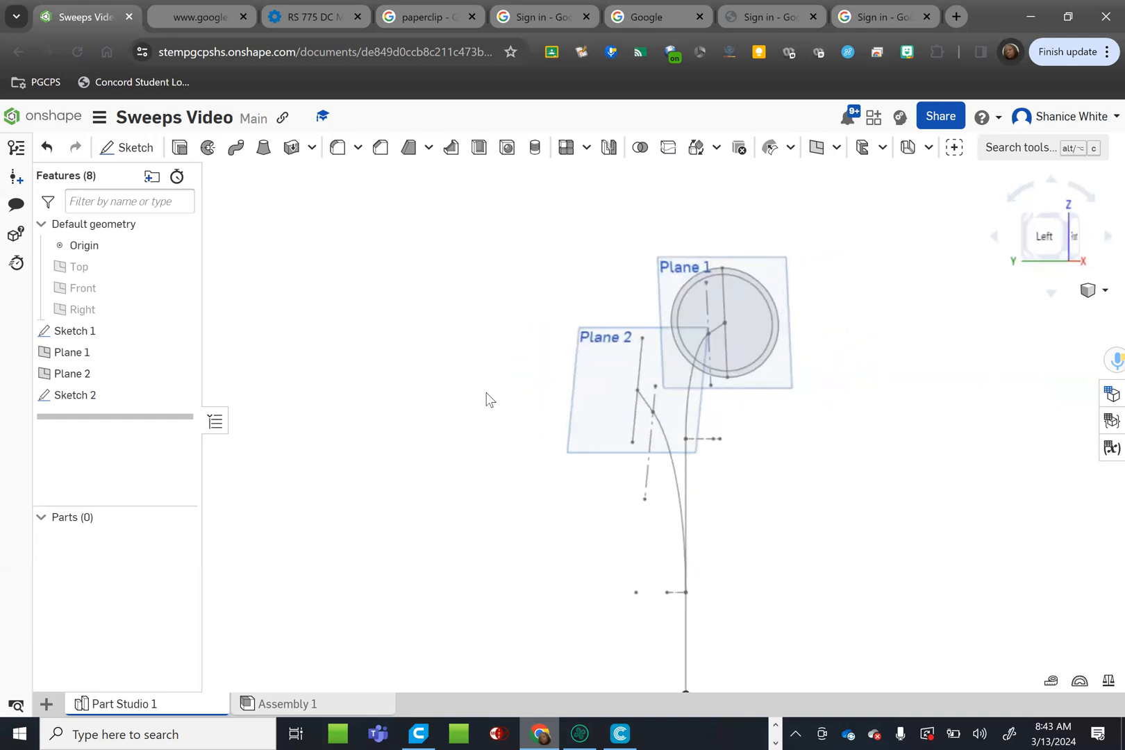
click(108, 374)
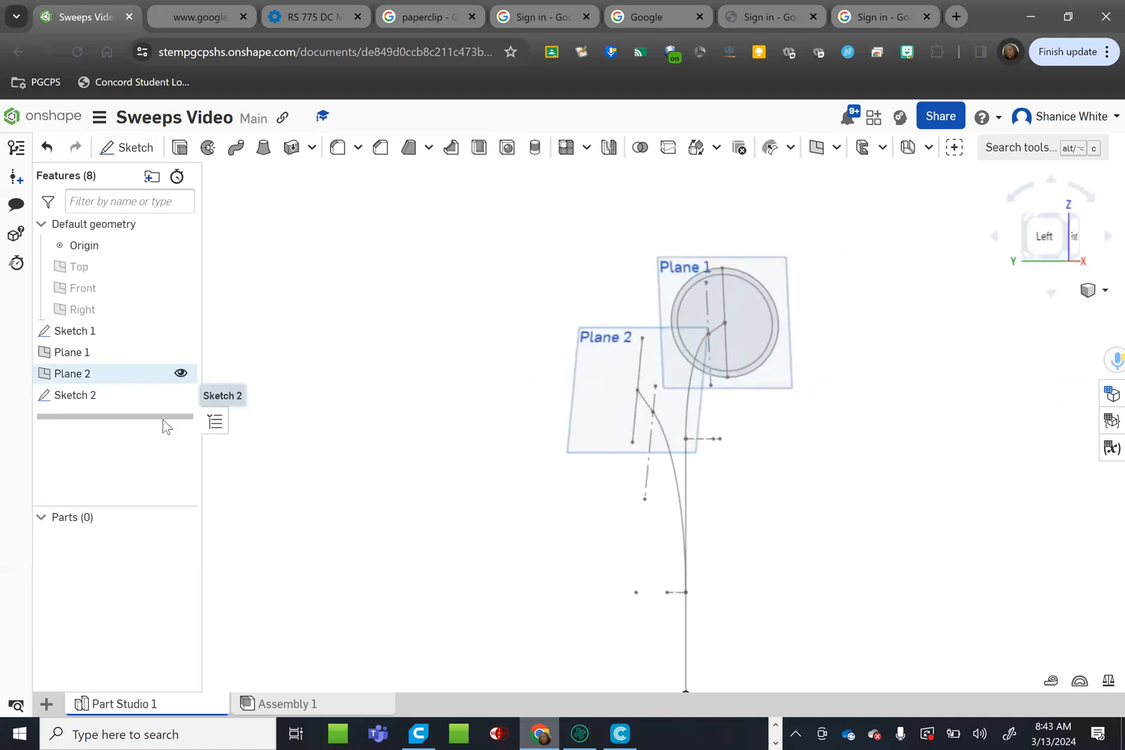
right_click(116, 380)
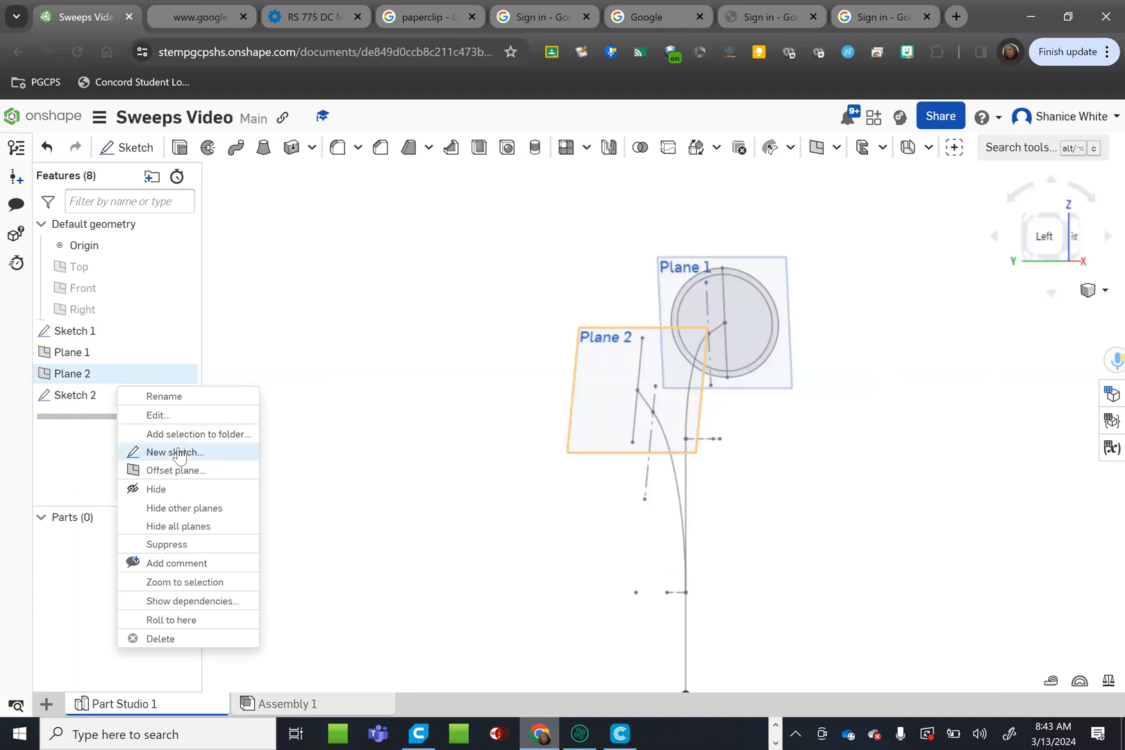
click(155, 148)
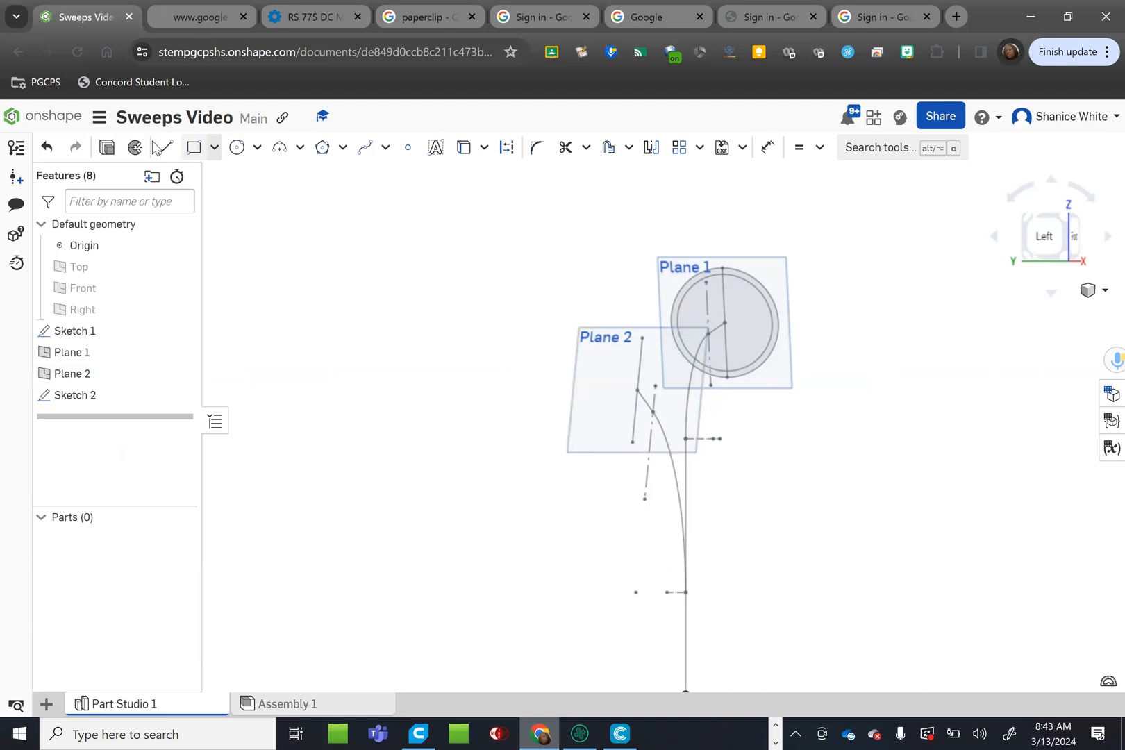
click(237, 147)
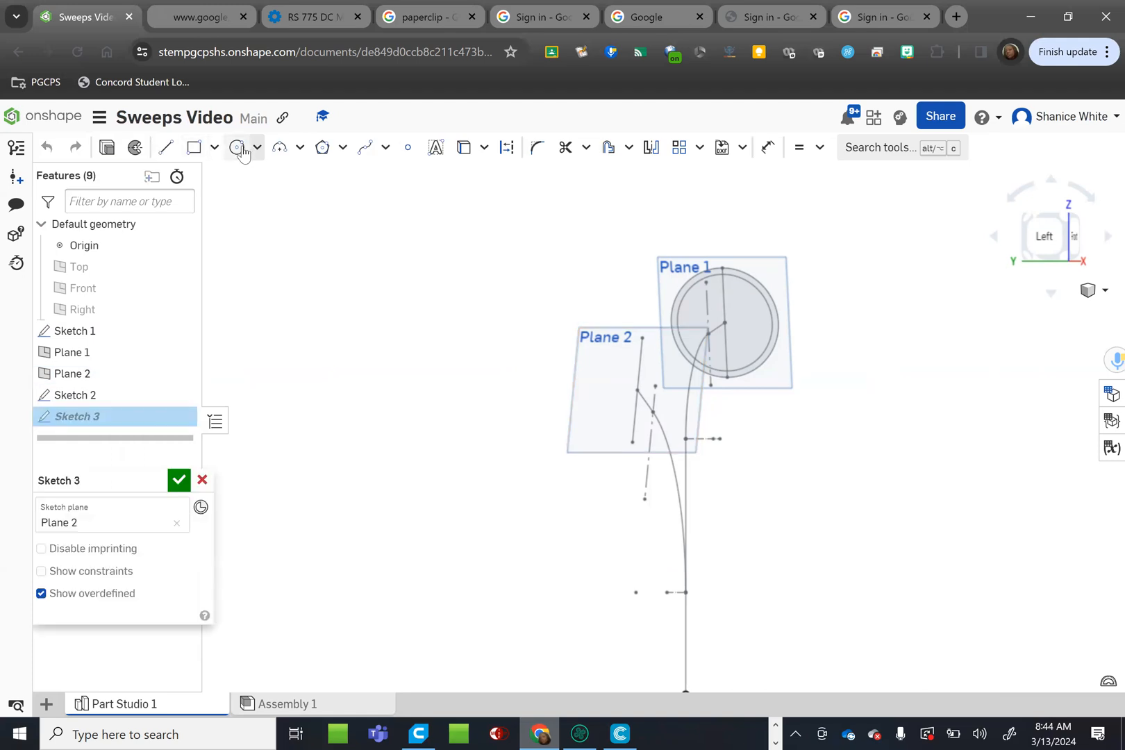
click(637, 390)
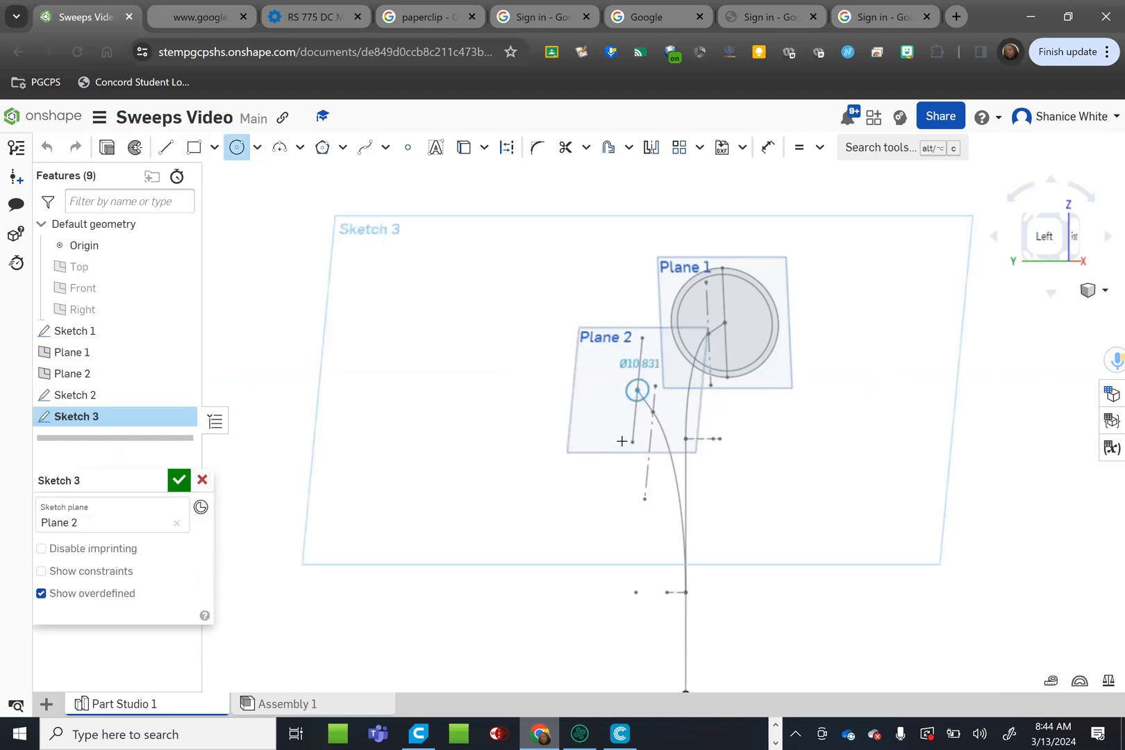
click(621, 445)
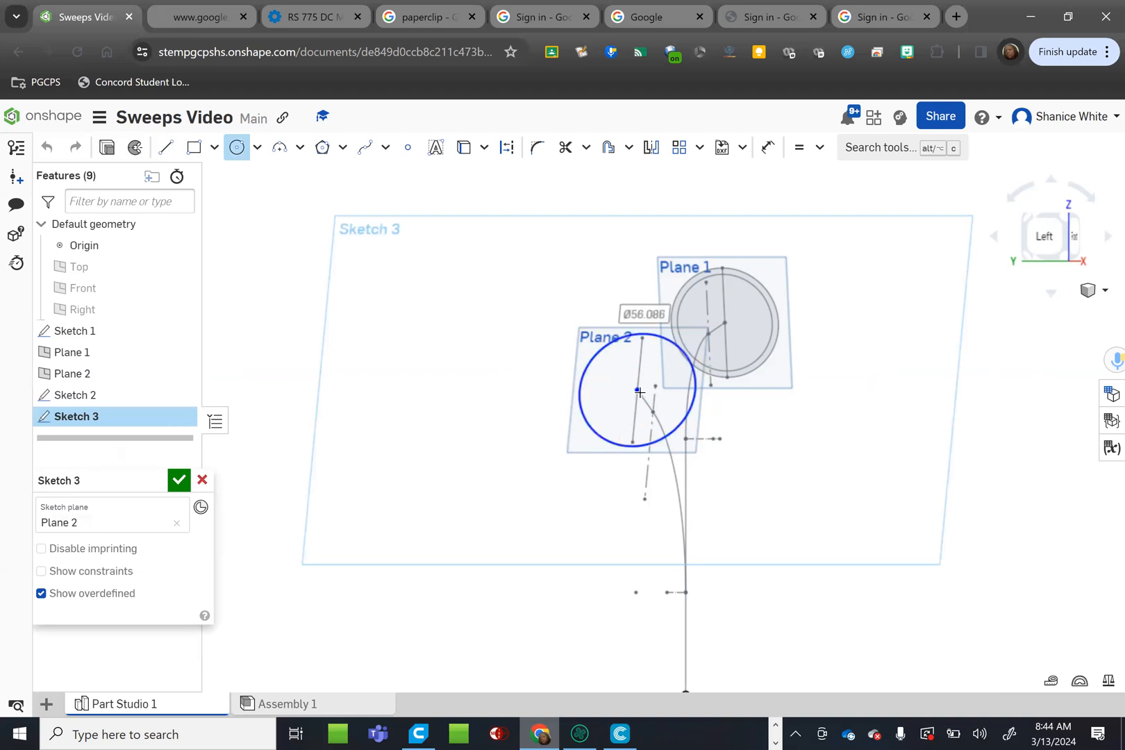
click(639, 391)
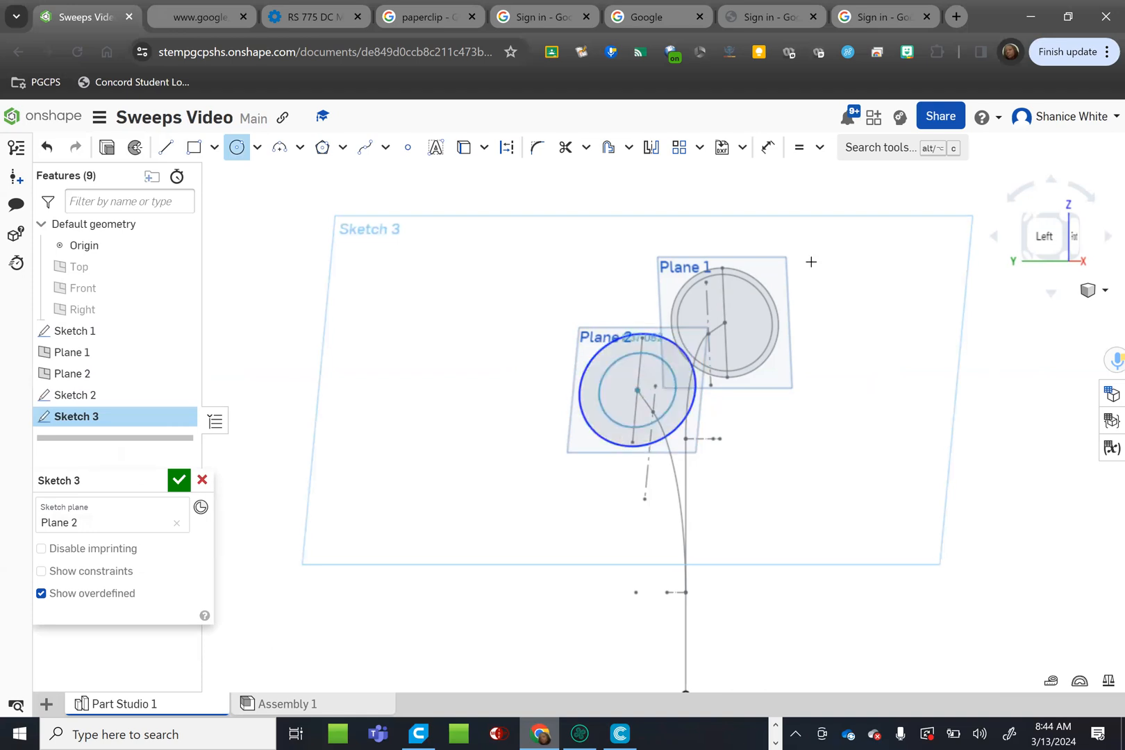
click(800, 147)
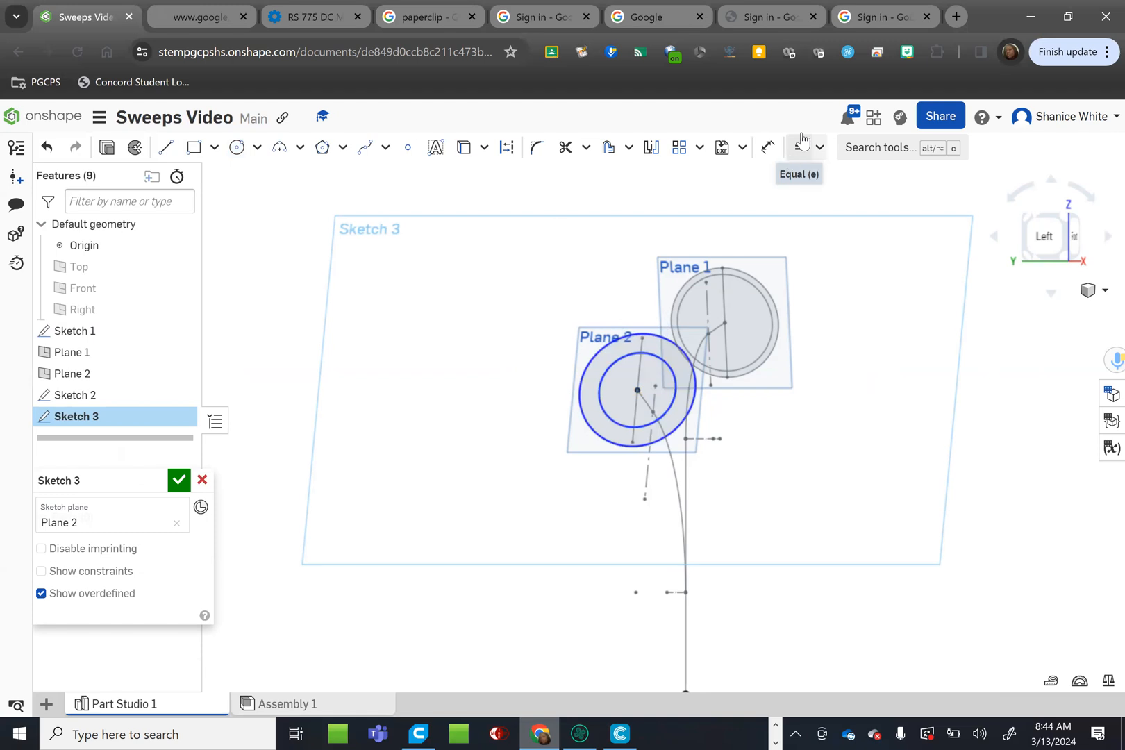
Step: Set the inner circle's diameter on Plane 2 to 46 mm
click(764, 148)
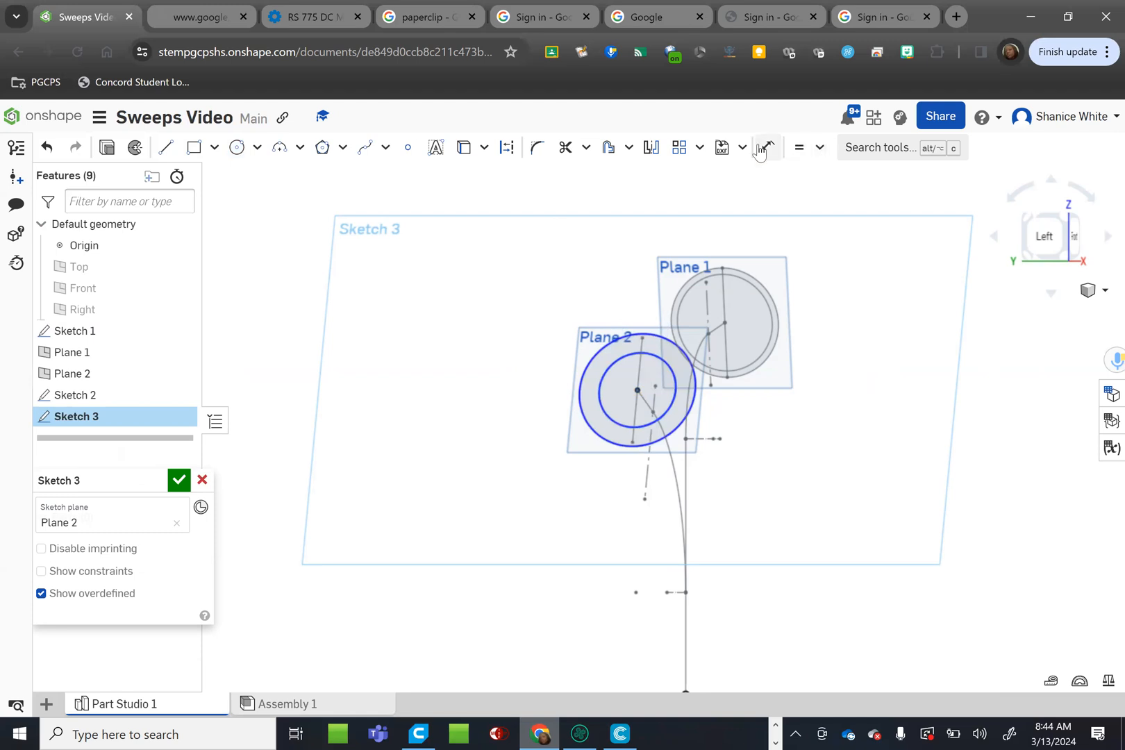
click(622, 355)
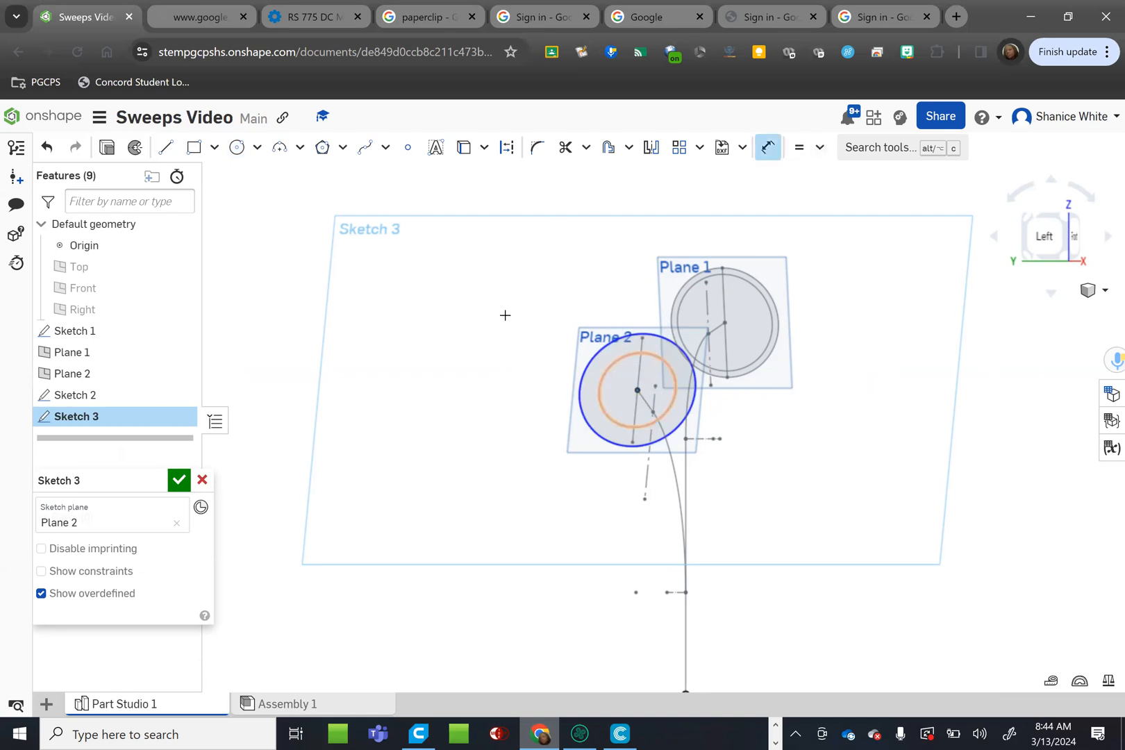
click(505, 315)
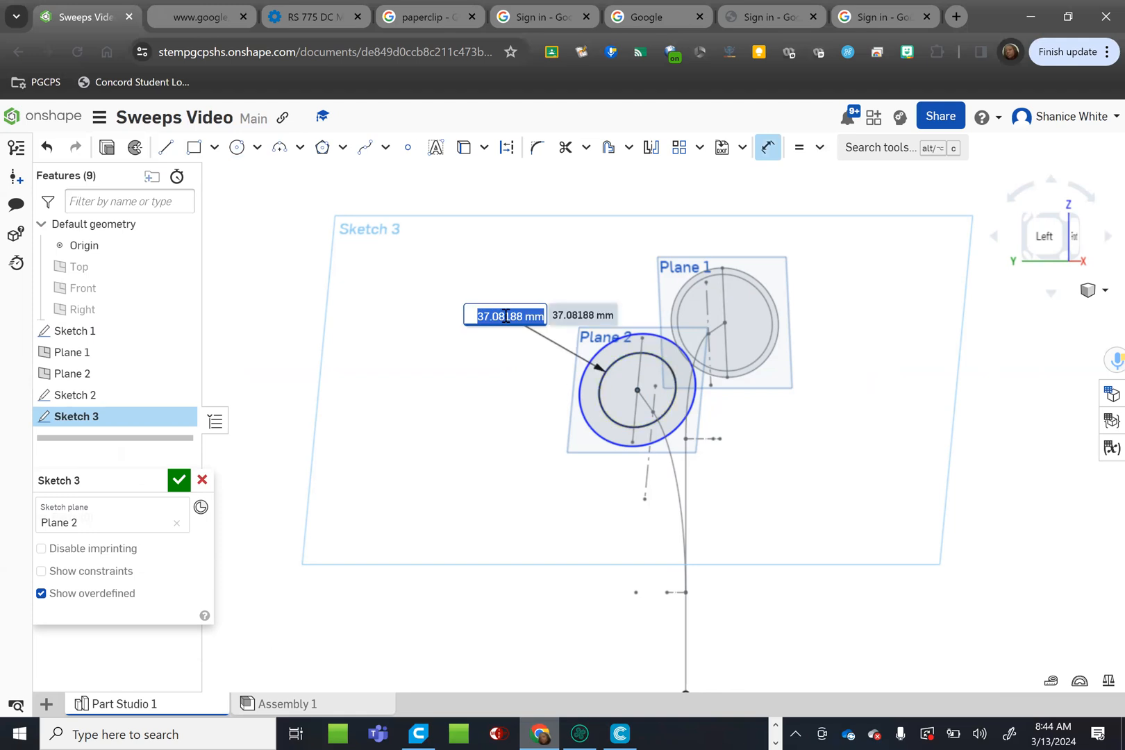
text(46)
key(Return)
Step: Set the outer circle's diameter on Plane 2 to 52 mm and finish the sketch
click(624, 320)
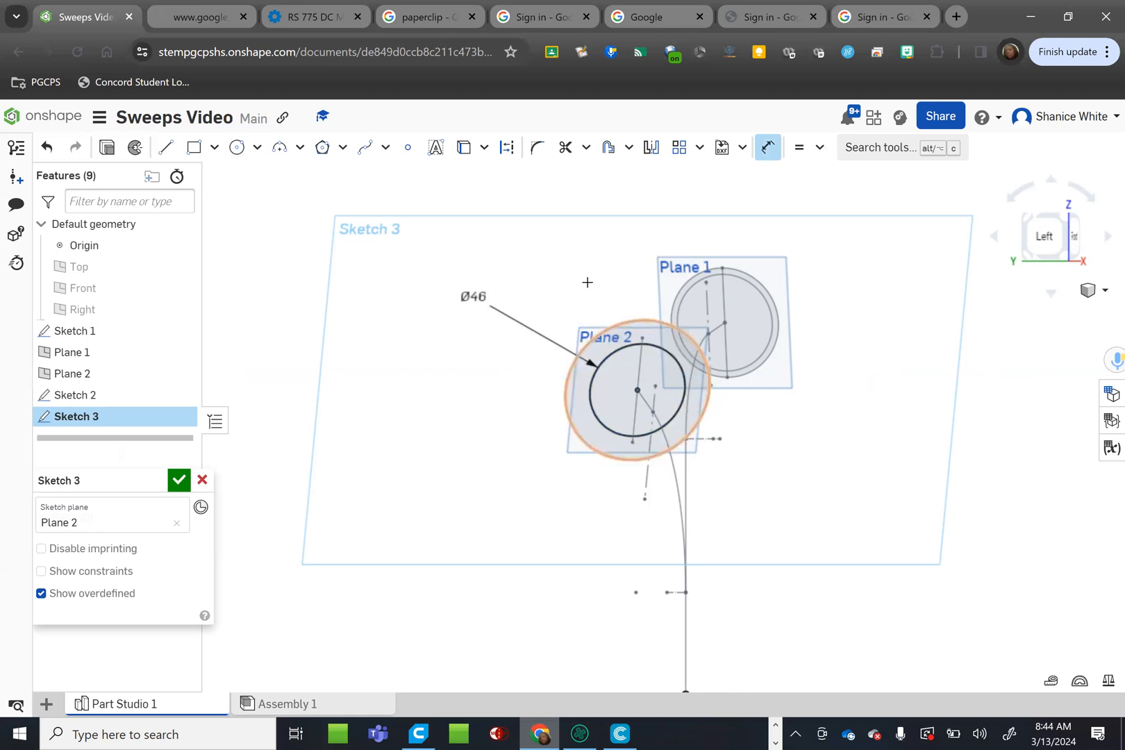
click(589, 284)
text(5)
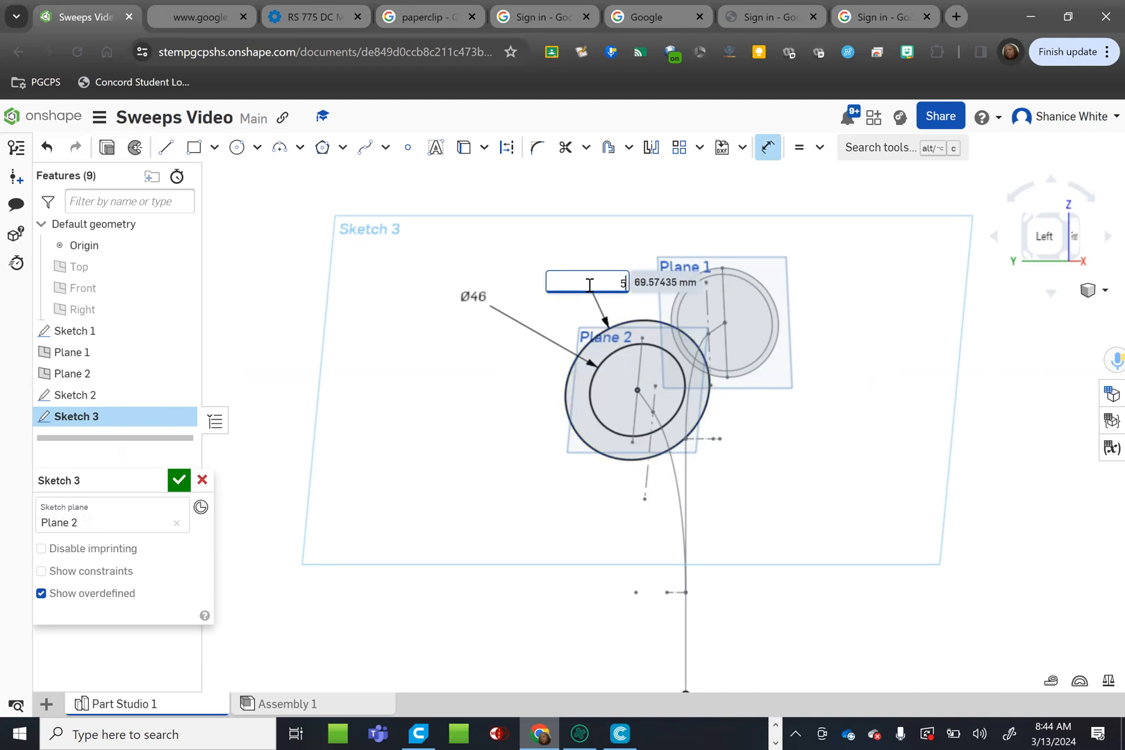
text(2)
key(Return)
key(Escape)
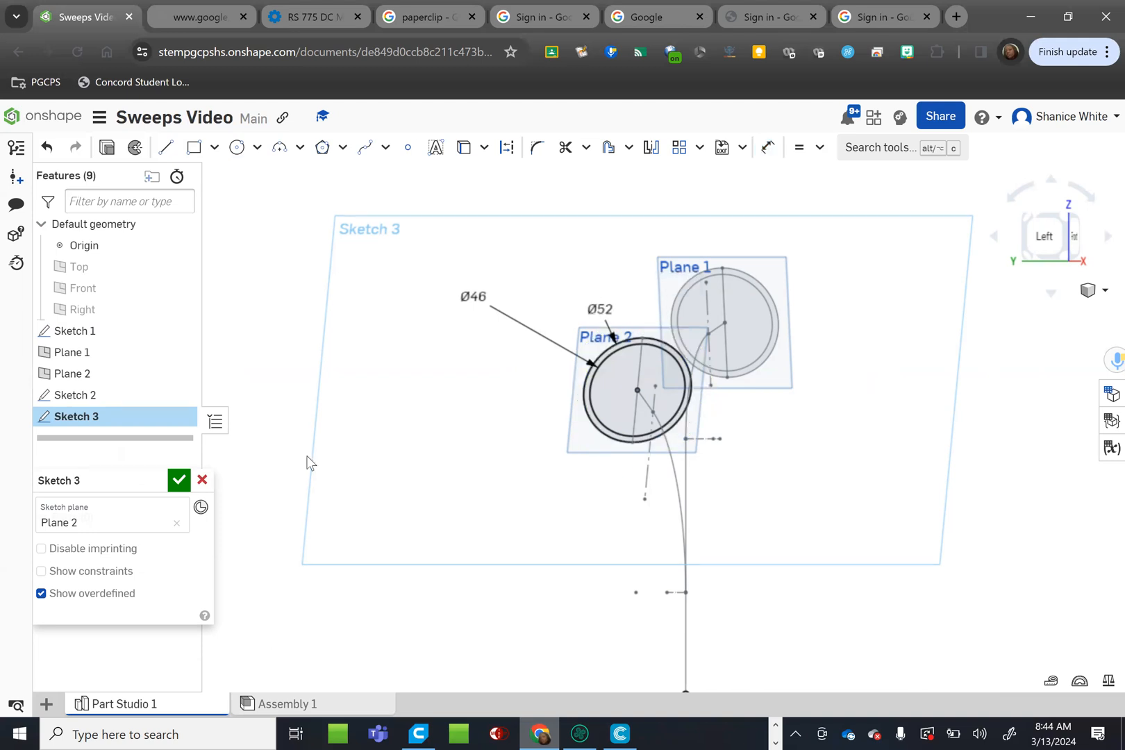
key(Return)
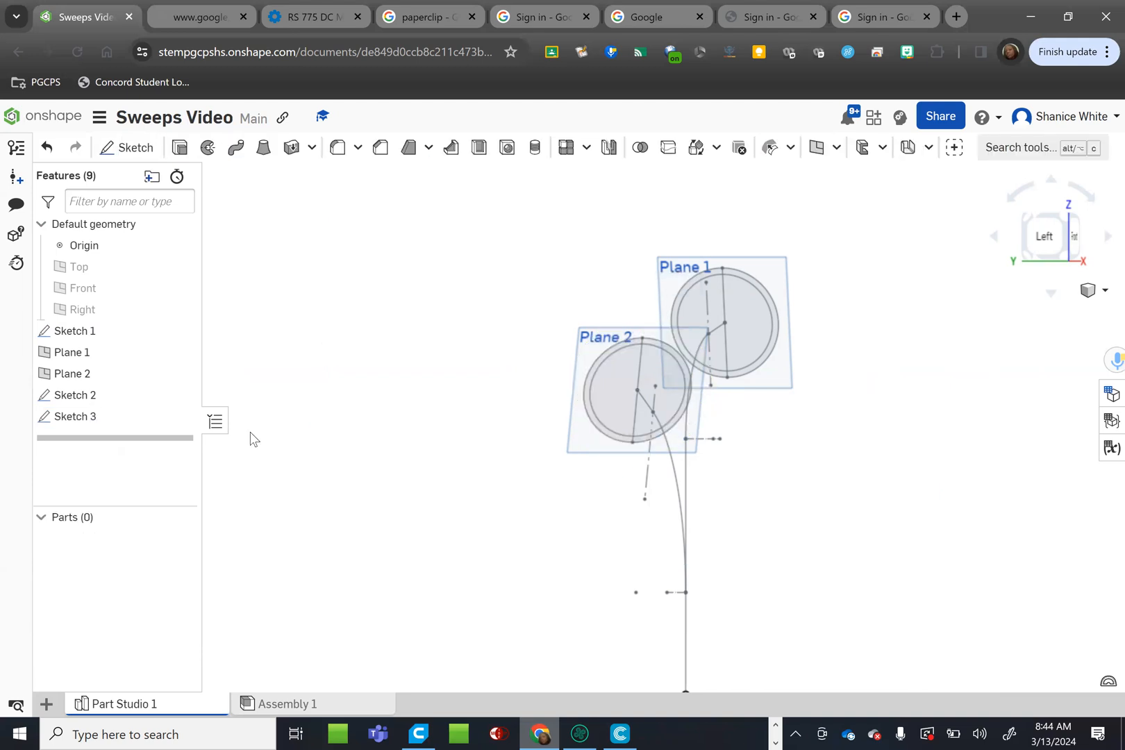
Step: Reorder the features so that Sketch 2 sits between Plane 1 and Plane 2, and show the model in isometric view
mouse_move(85, 372)
mouse_down()
mouse_move(236, 420)
mouse_move(111, 424)
mouse_up()
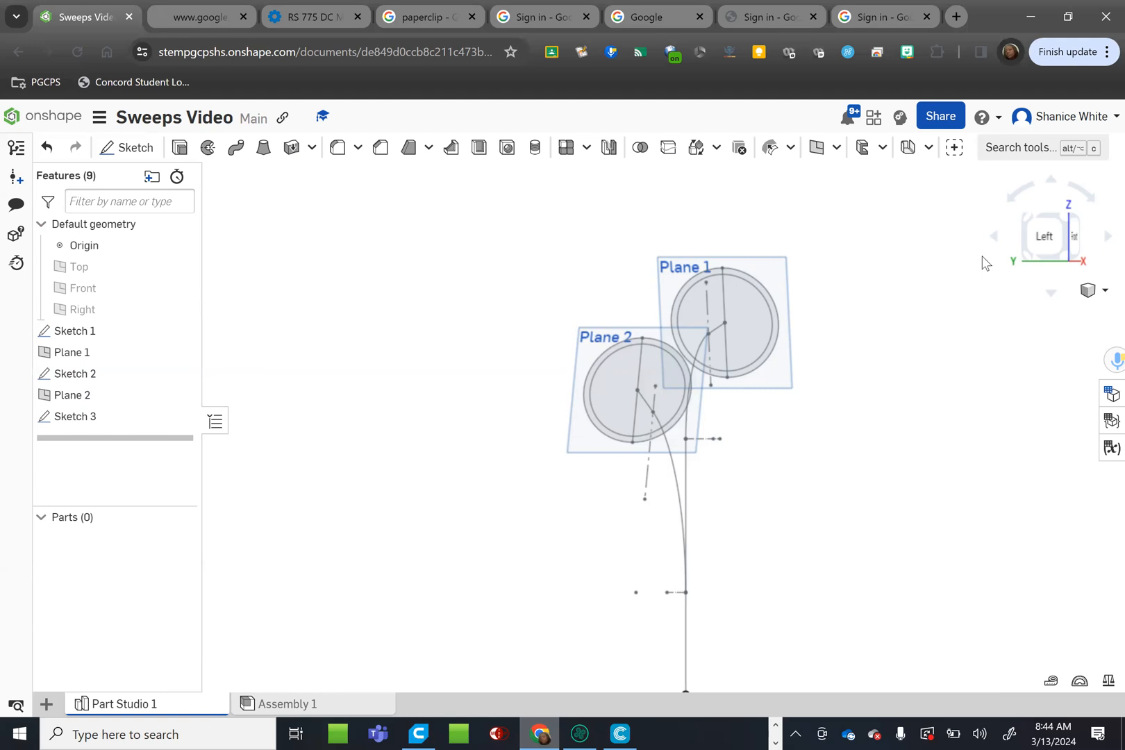
click(1104, 292)
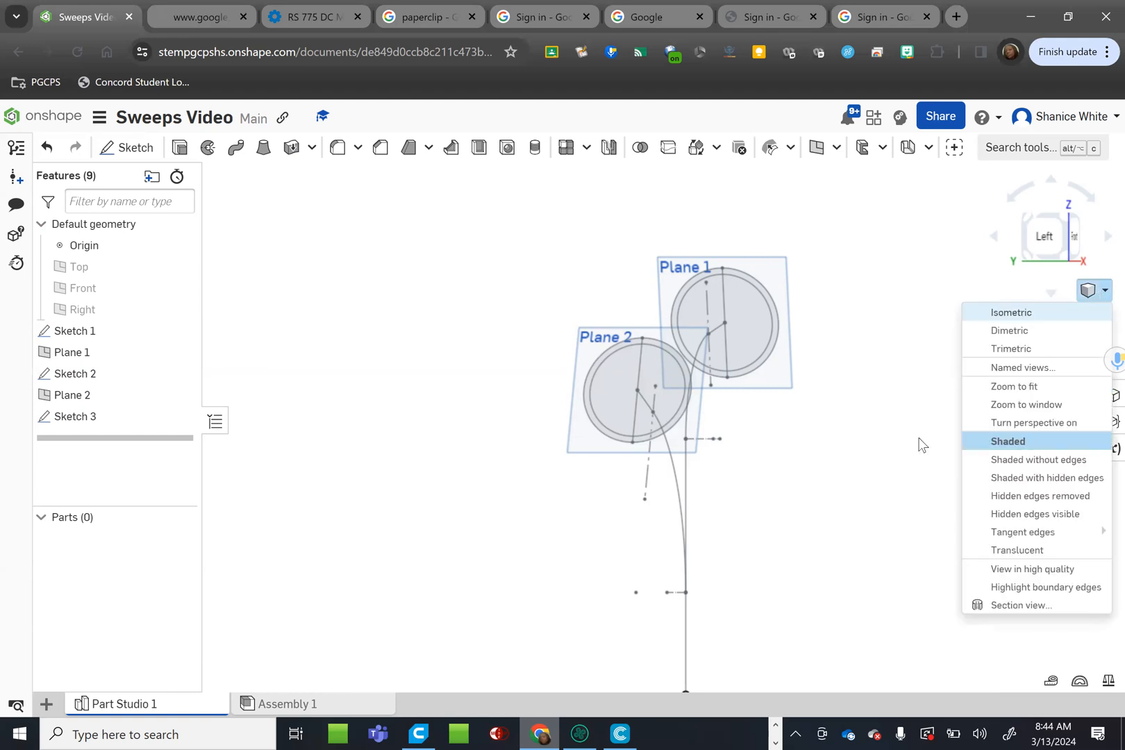
key(shift+7)
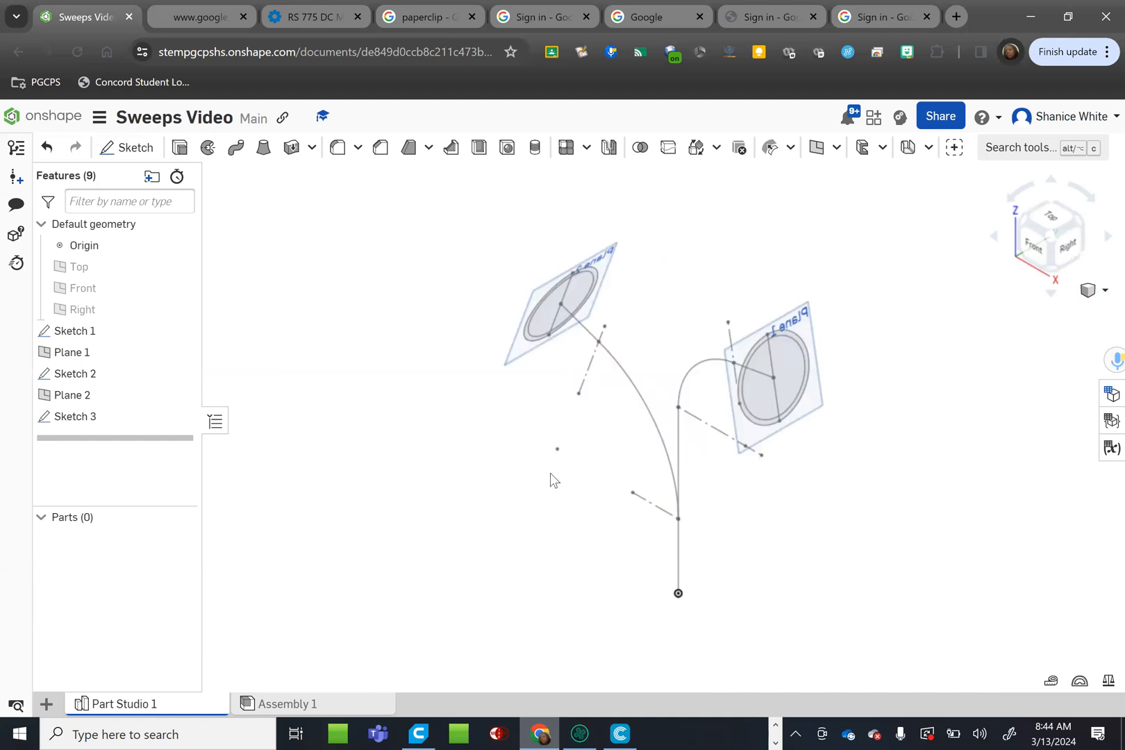
Step: Start a new solid sweep of the ring between the two circles on Plane 1, using the right branch's short straight end segment as path
scroll(776, 401, up, 2)
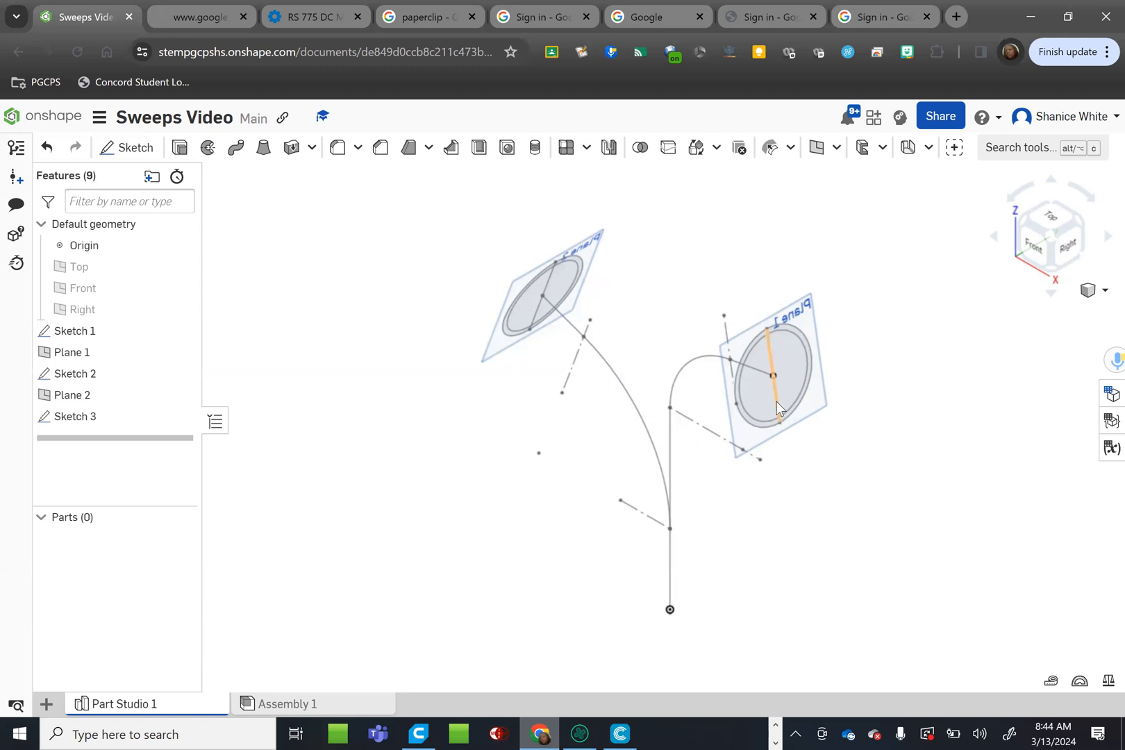
scroll(776, 401, up, 3)
scroll(707, 429, up, 2)
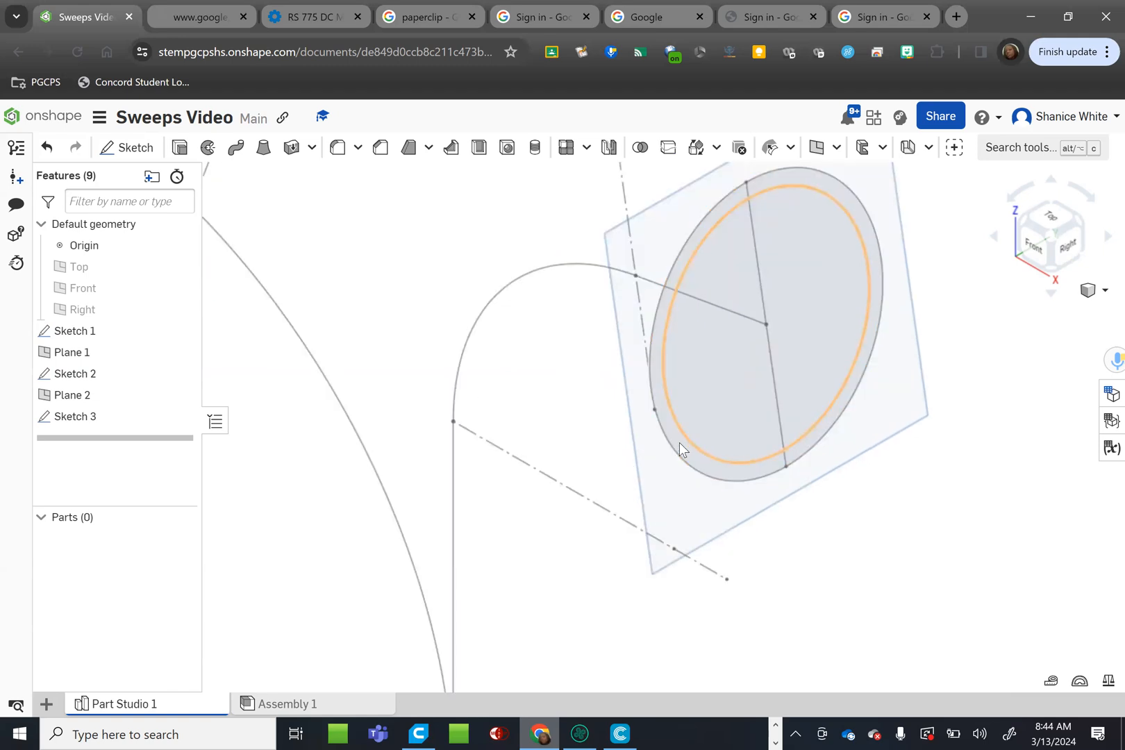
click(679, 444)
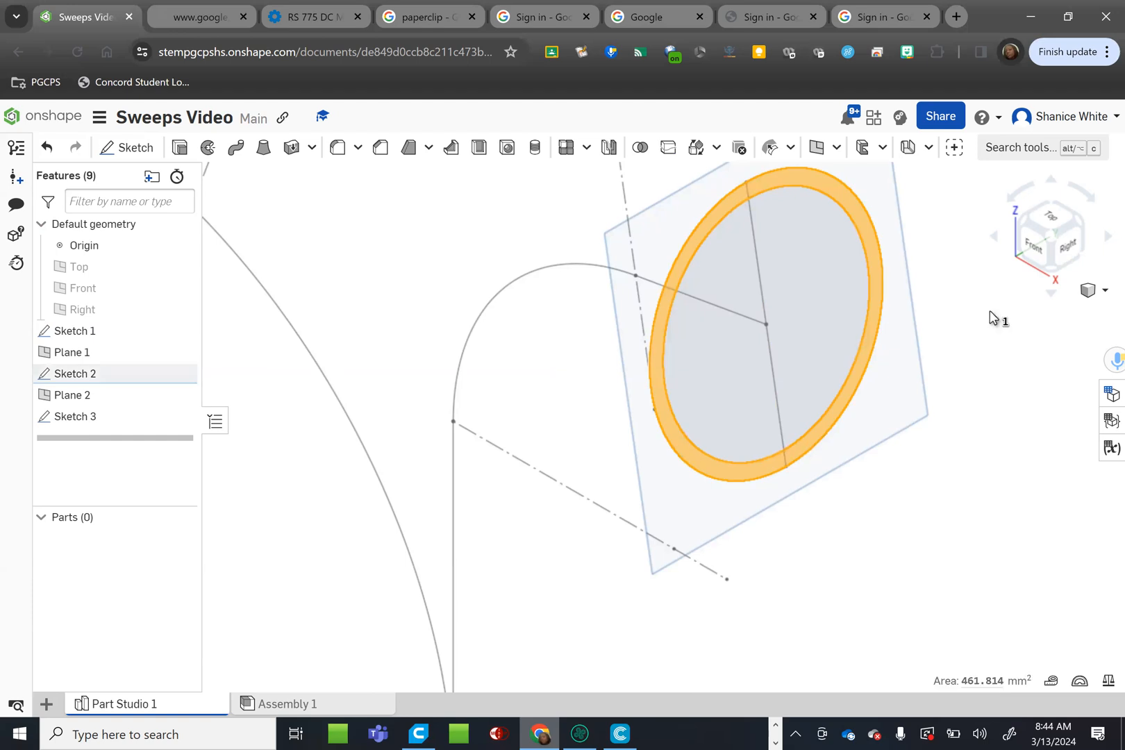
scroll(847, 306, down, 2)
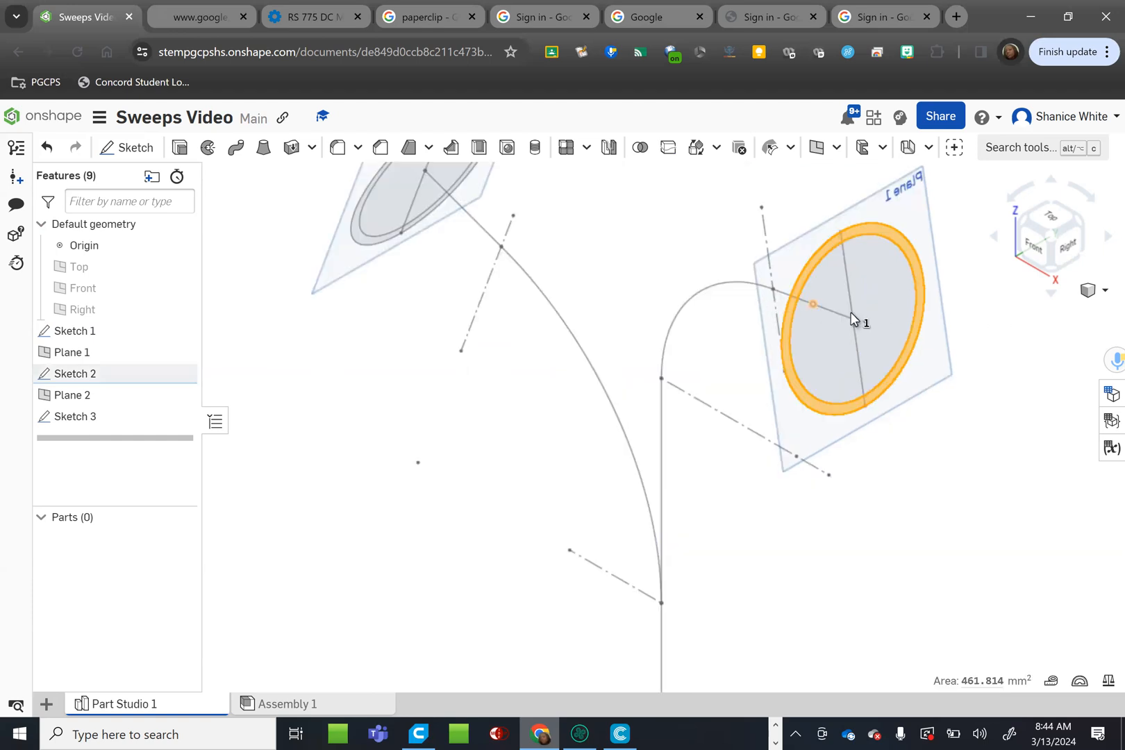
click(243, 154)
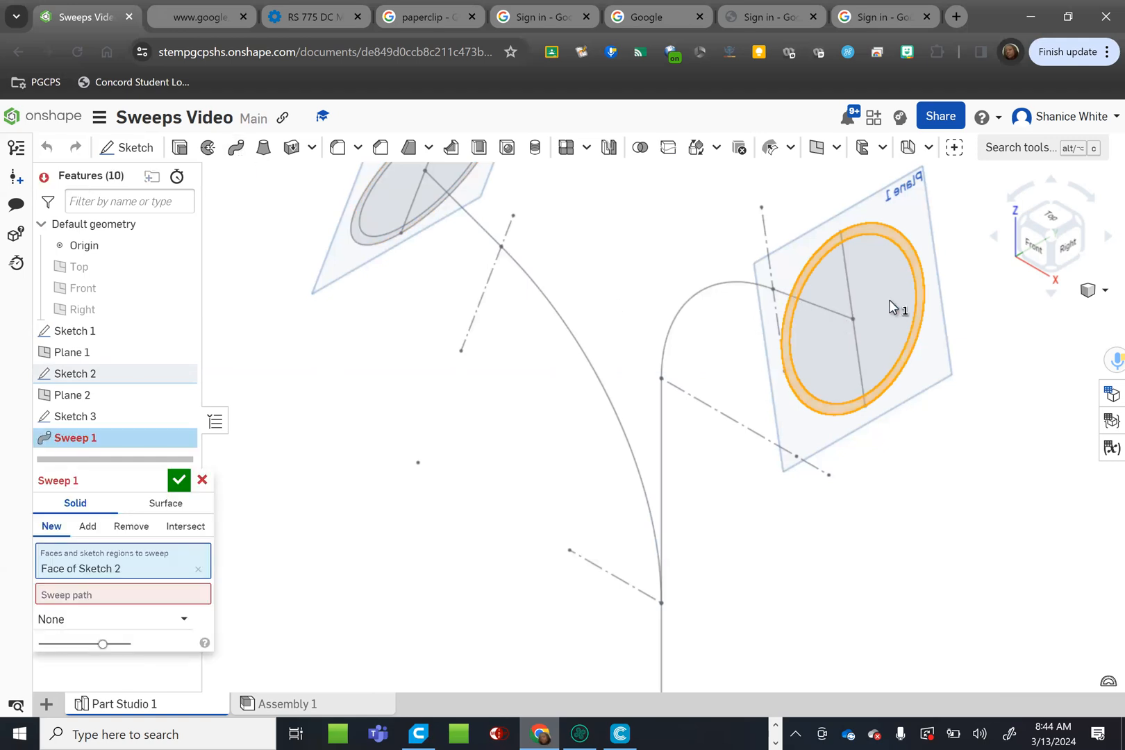
click(196, 595)
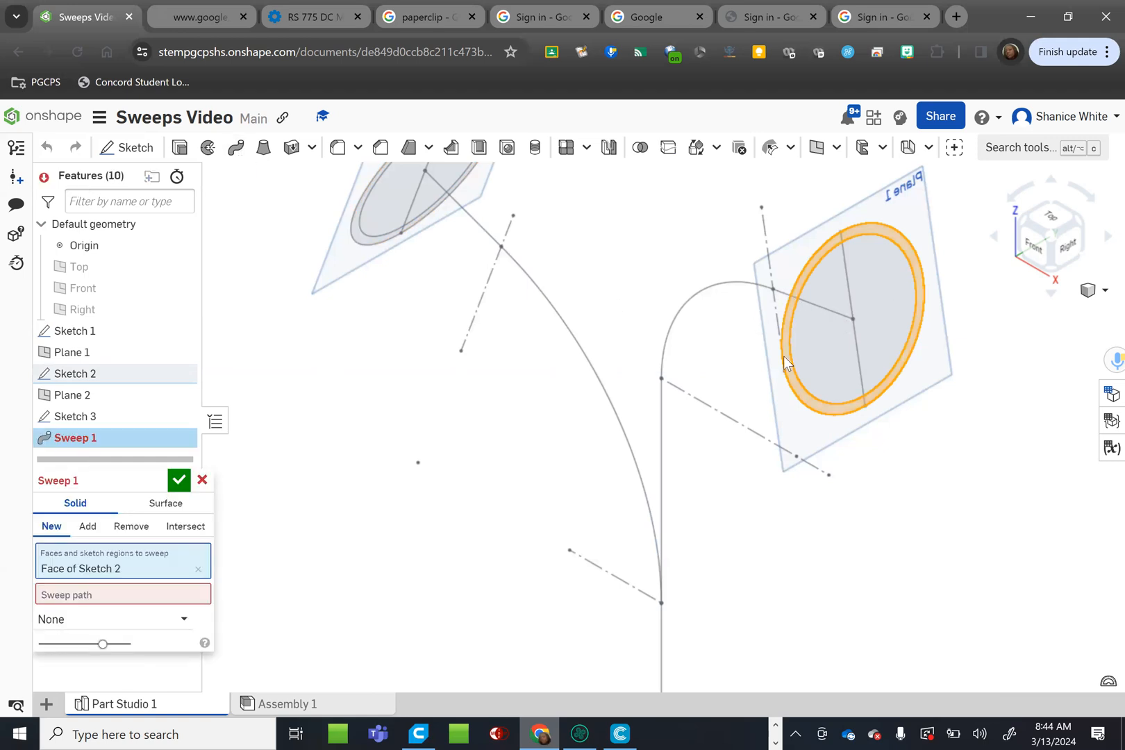
click(818, 307)
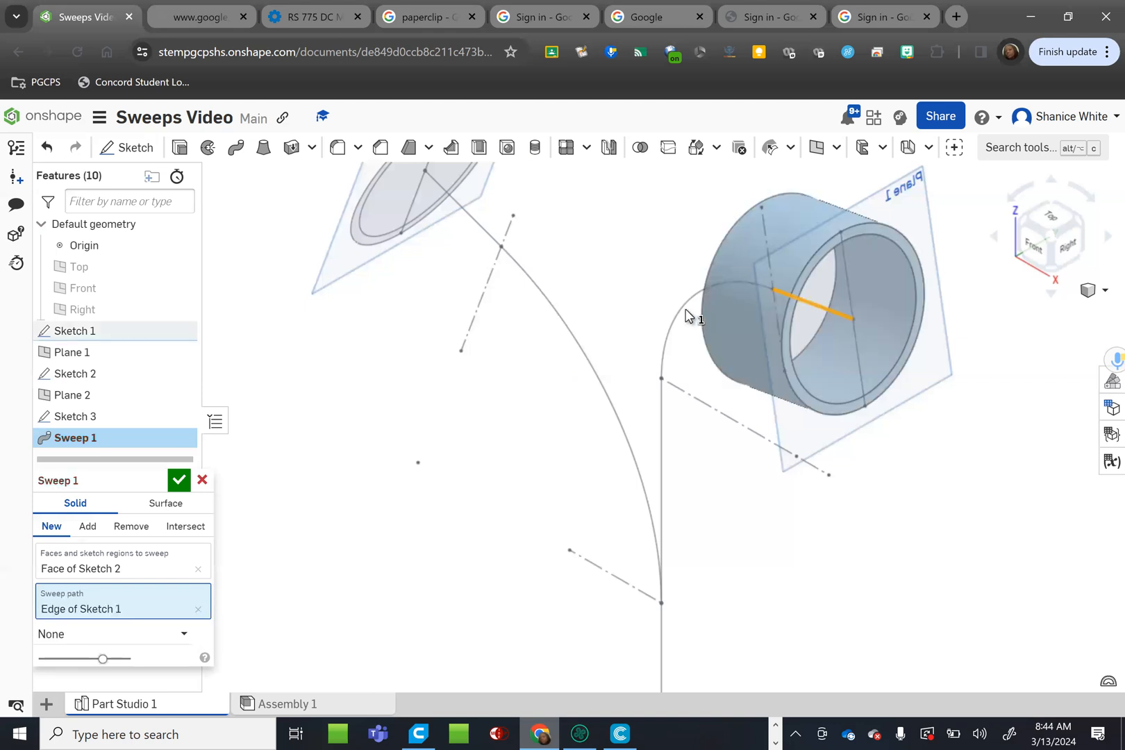
Step: Extend the sweep path with the right branch's arc and both vertical line segments down to the origin
click(666, 341)
click(662, 464)
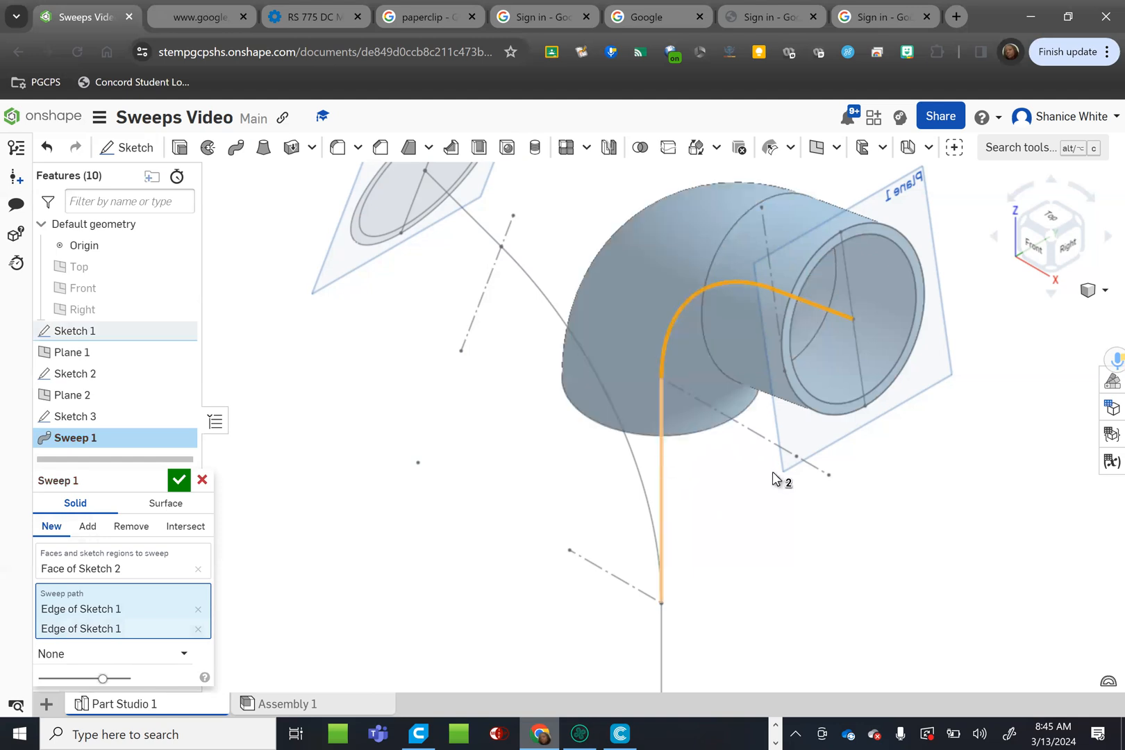
scroll(781, 479, down, 2)
scroll(672, 620, down, 2)
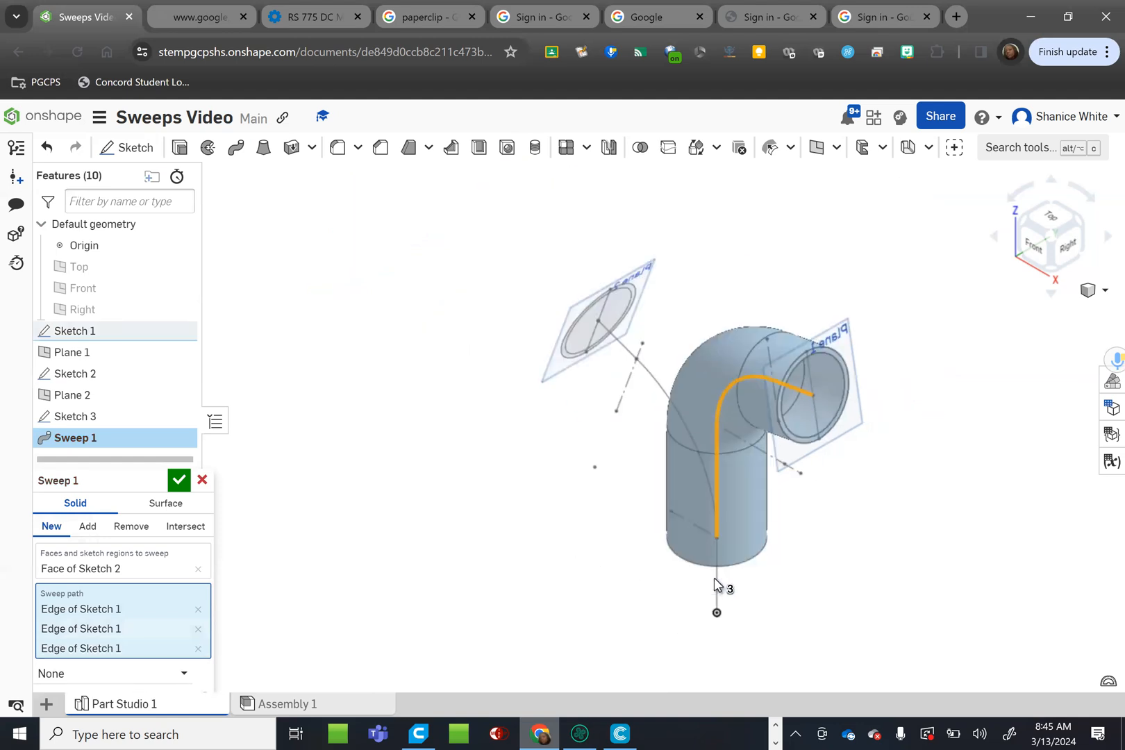
click(715, 581)
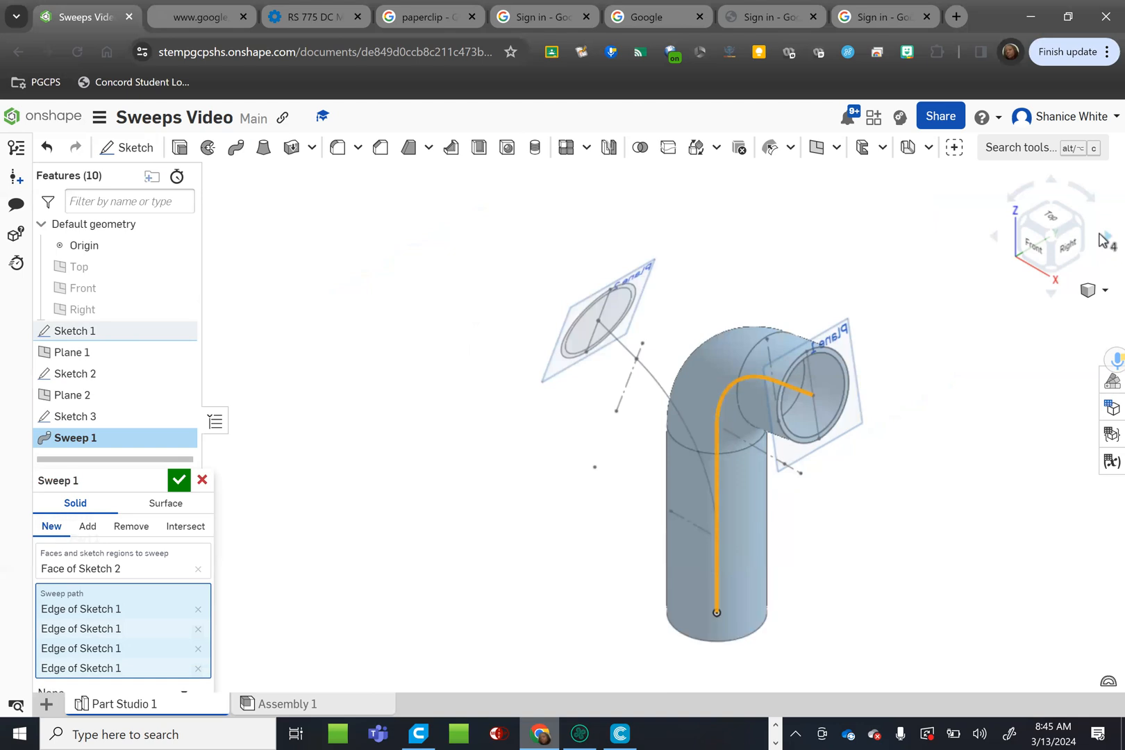
Step: Check the swept pipe's lower end at the origin from the front and accept the sweep
click(1101, 234)
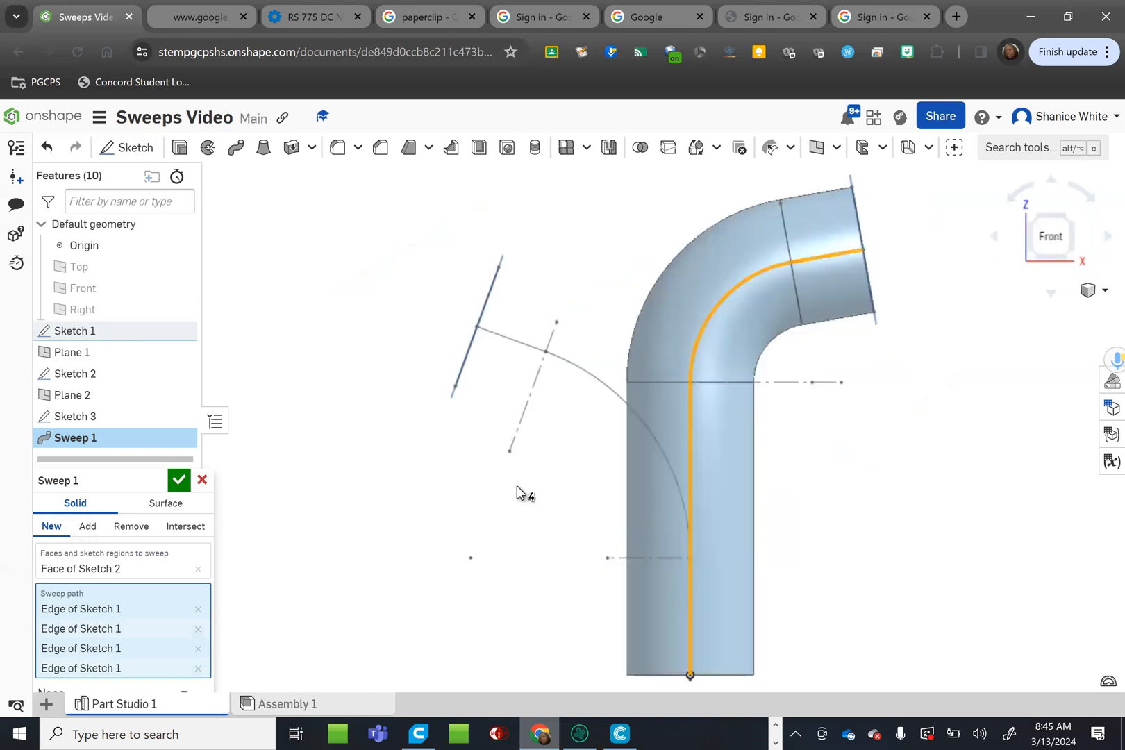
scroll(516, 489, down, 3)
scroll(603, 598, up, 10)
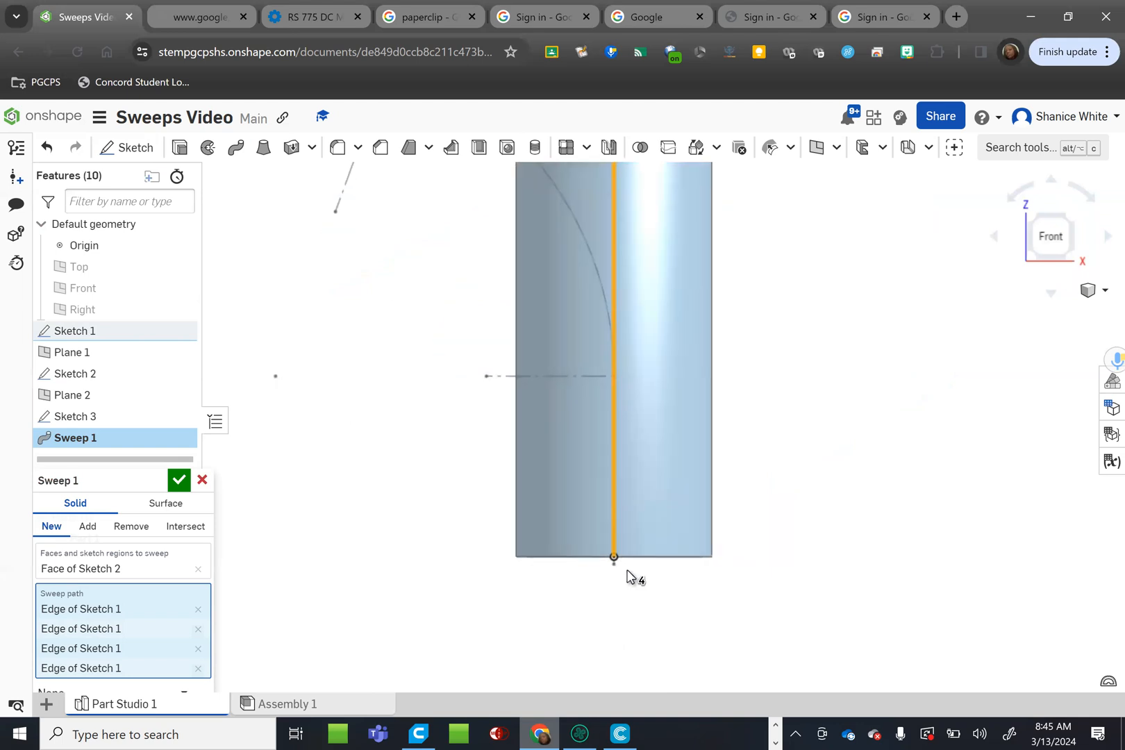
scroll(606, 558, up, 2)
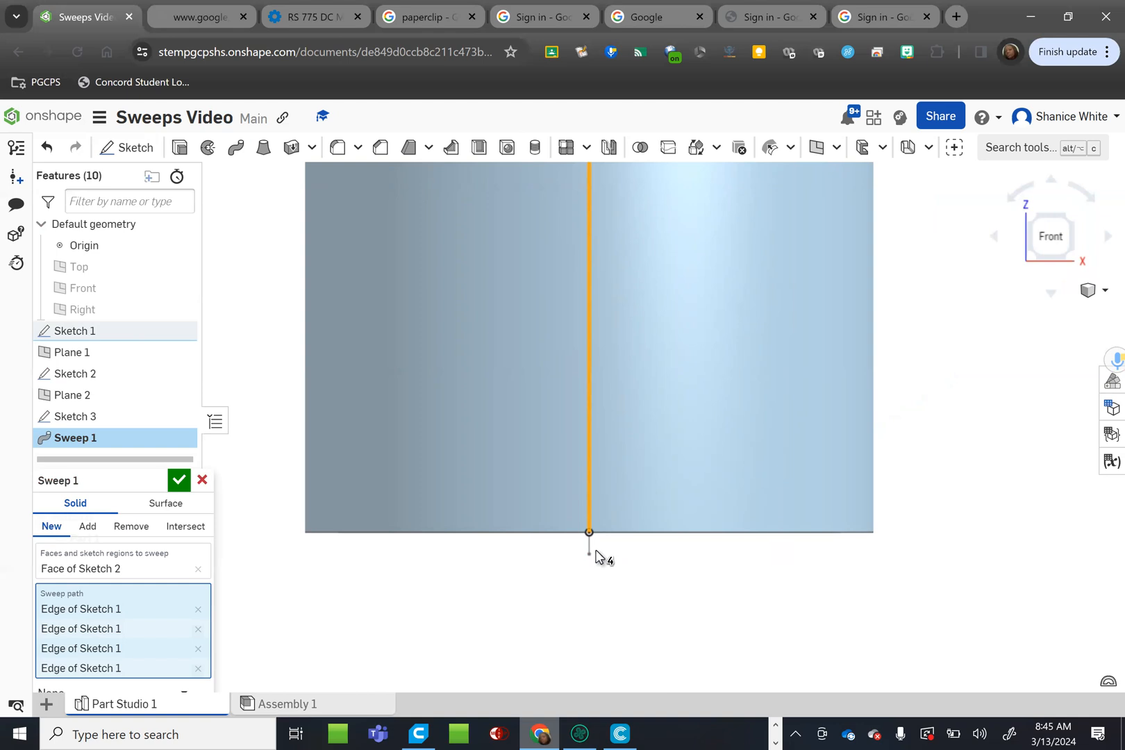
scroll(595, 556, down, 4)
click(179, 479)
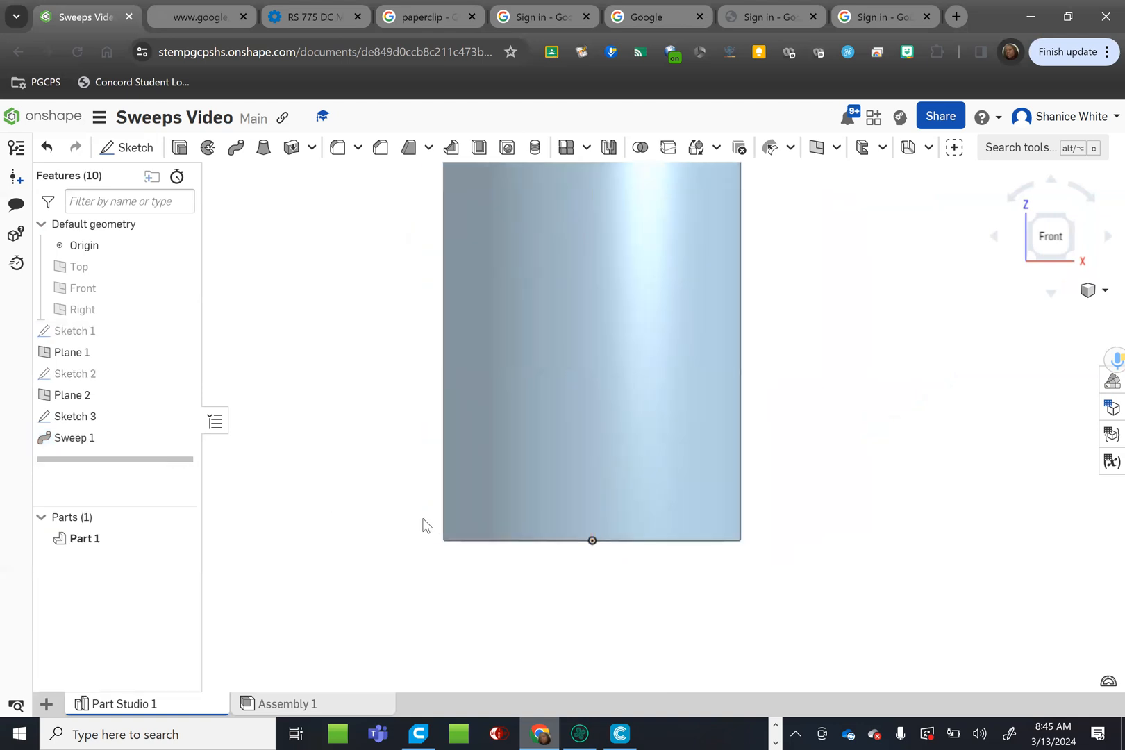
scroll(425, 526, down, 8)
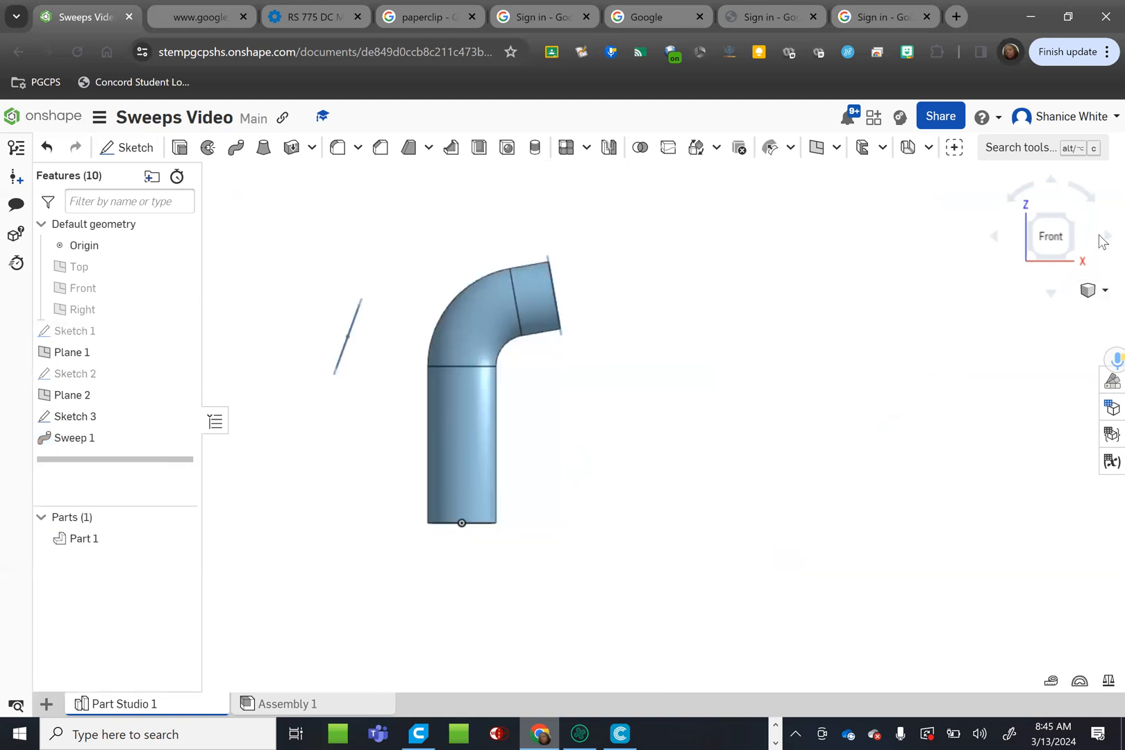
click(1105, 238)
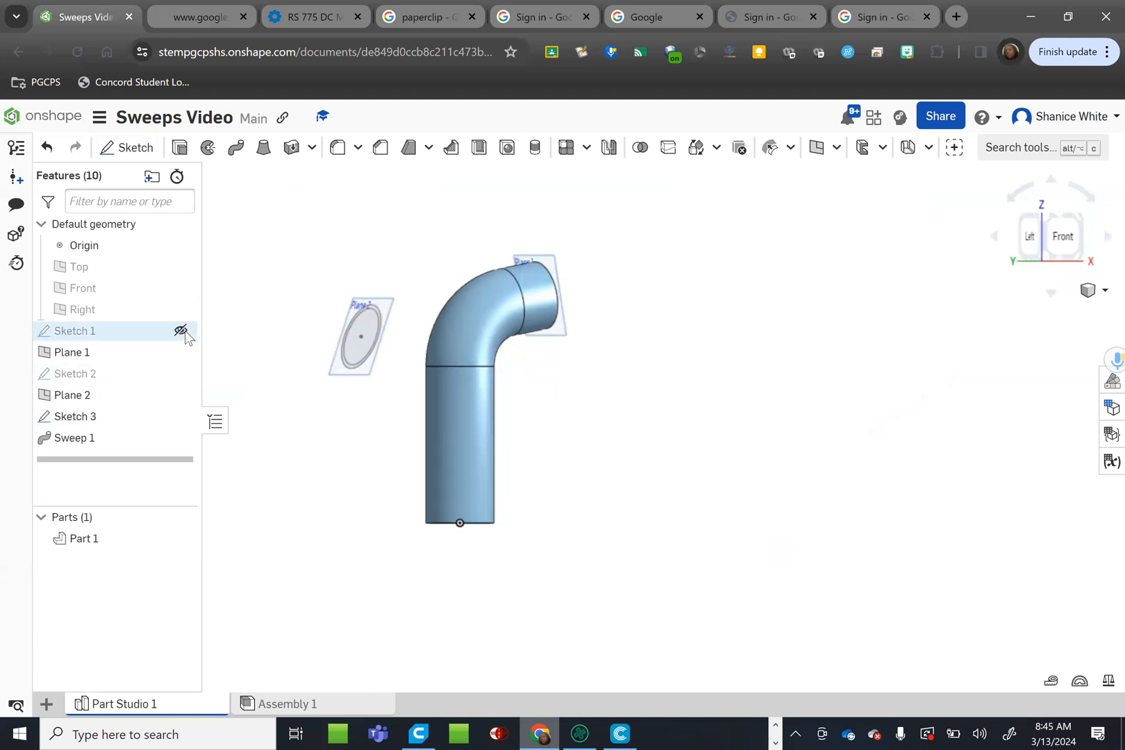
Step: Show Sketch 1 and start a new solid sweep of the ring between the two circles on Plane 2
click(181, 331)
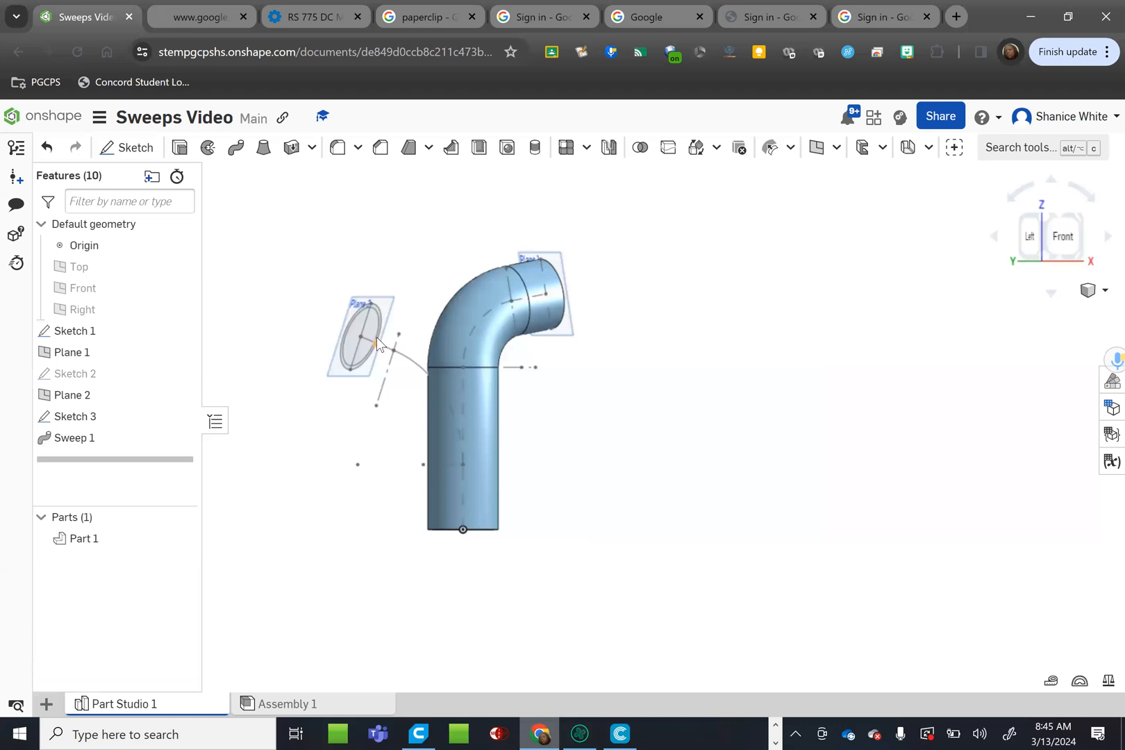
scroll(376, 337, up, 5)
scroll(295, 460, up, 5)
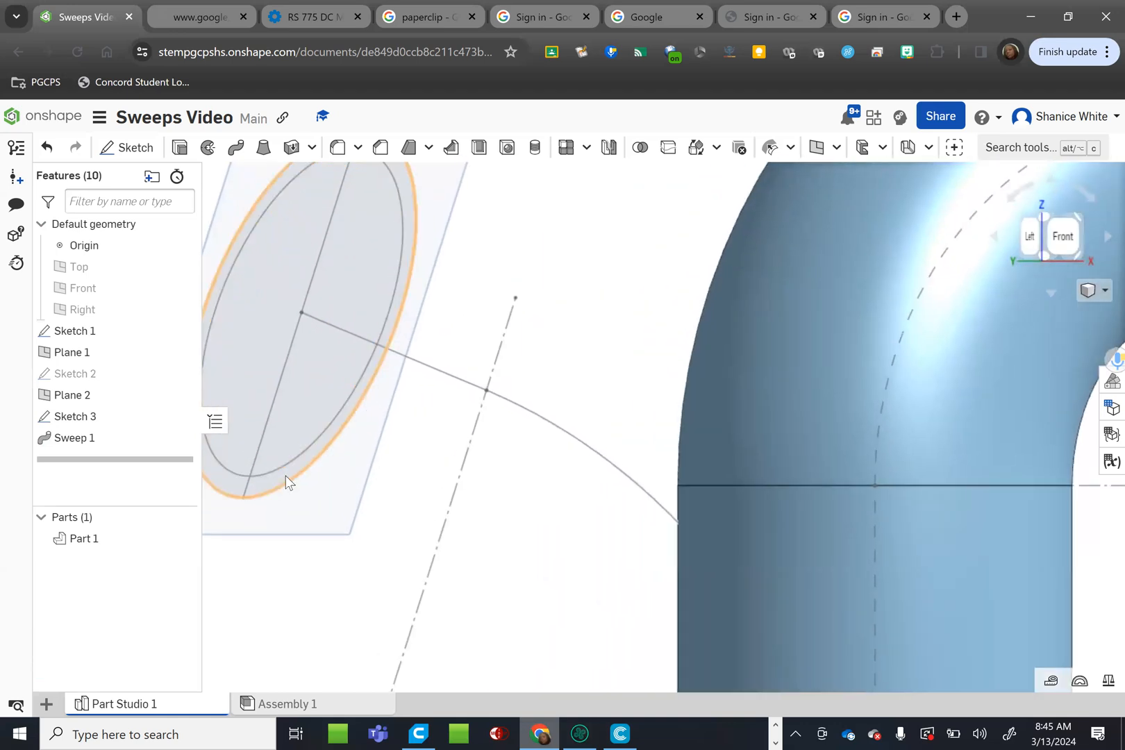
click(286, 474)
scroll(432, 474, down, 5)
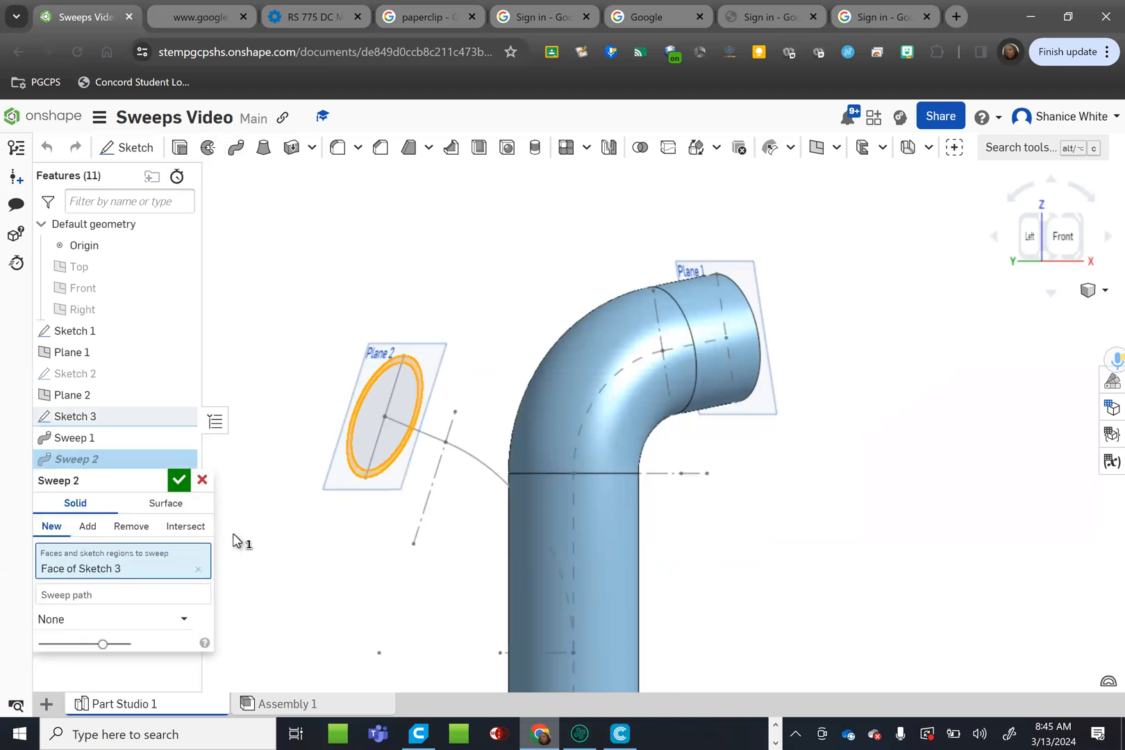
Step: Use the left branch's straight end segment and arc as the sweep path, adding the branch to the existing pipe, and accept the sweep
click(149, 597)
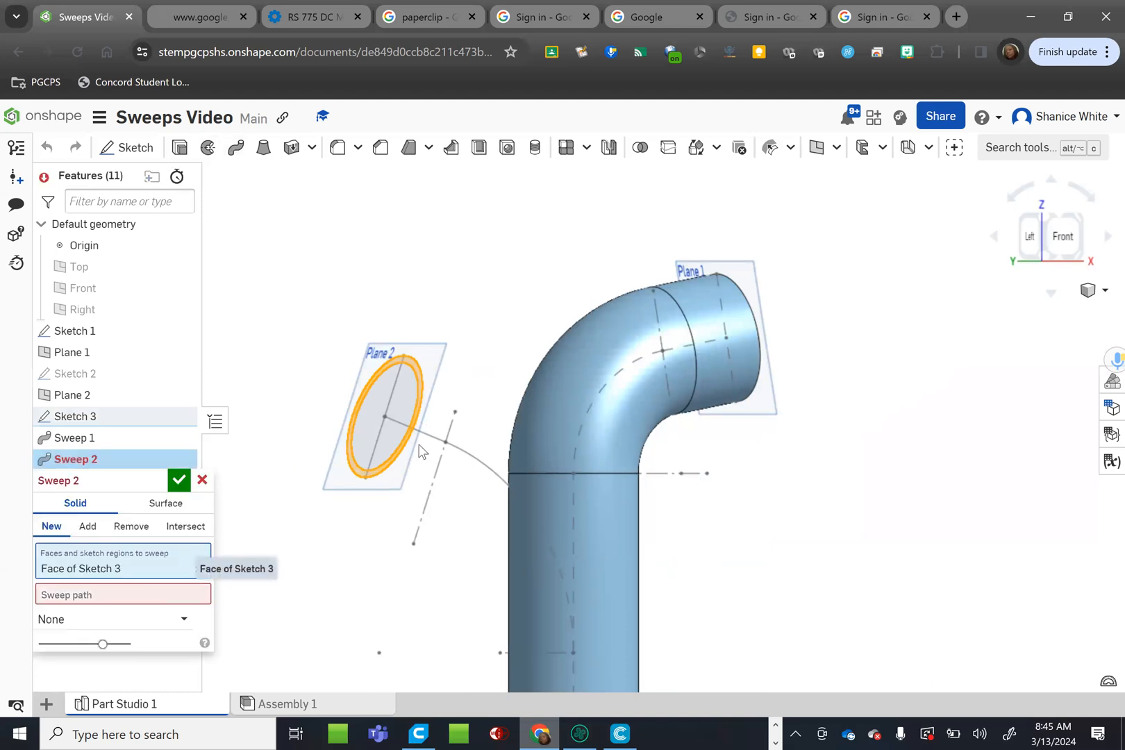
click(474, 459)
click(645, 471)
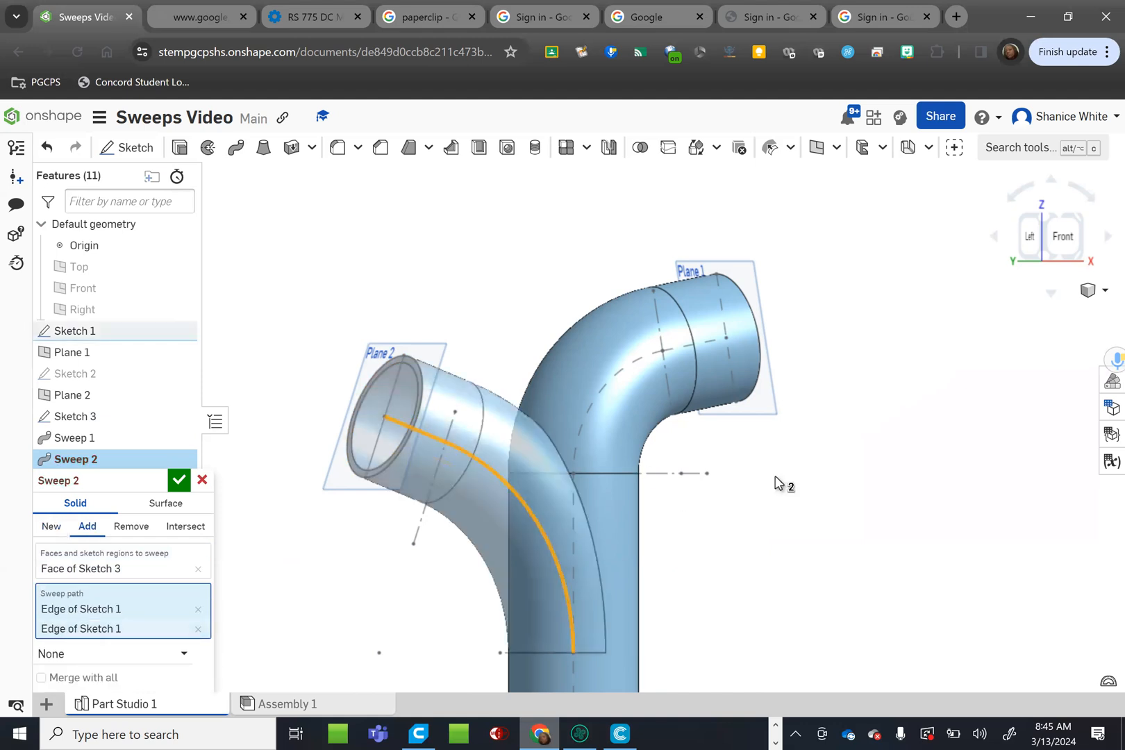
scroll(839, 459, down, 3)
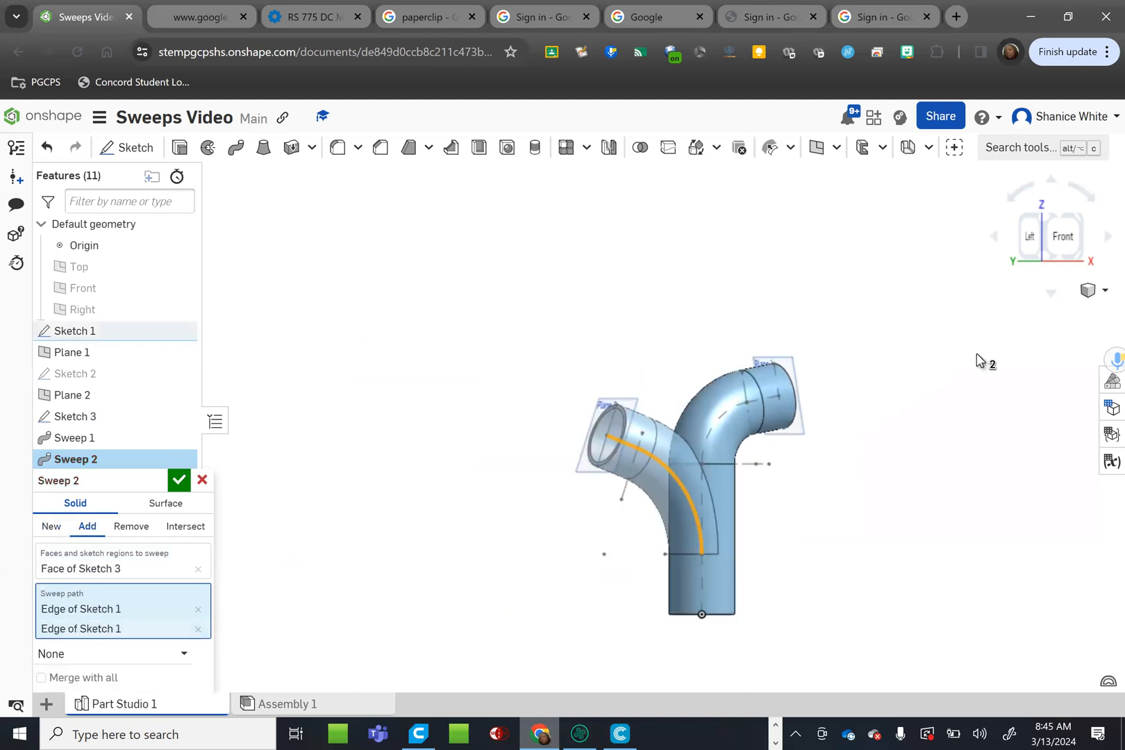
click(991, 237)
click(992, 237)
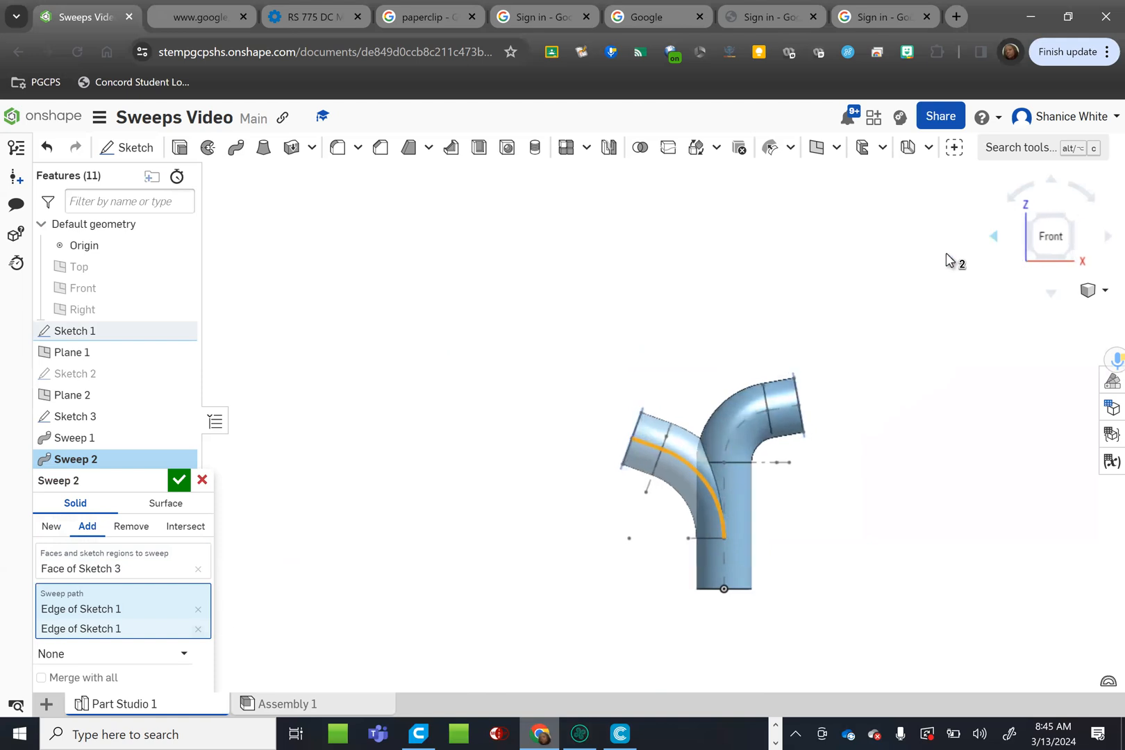
click(180, 480)
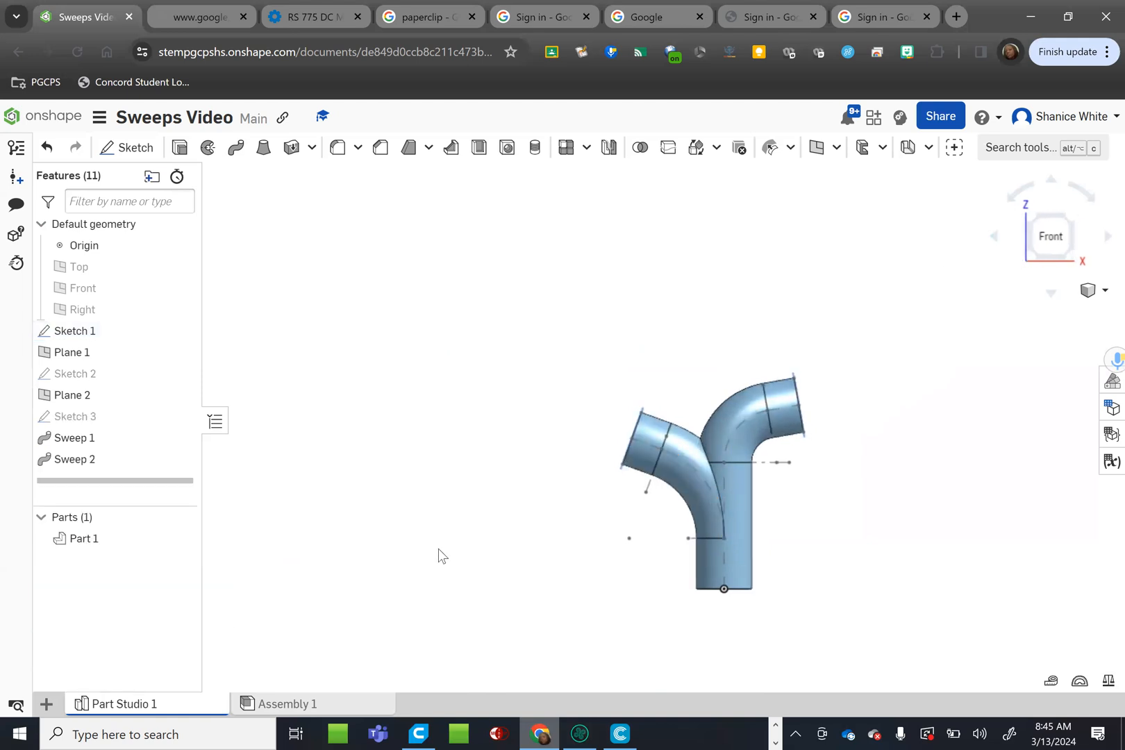
Step: Hide Plane 1, Plane 2 and Sketch 1 so only the swept pipe is displayed
click(179, 394)
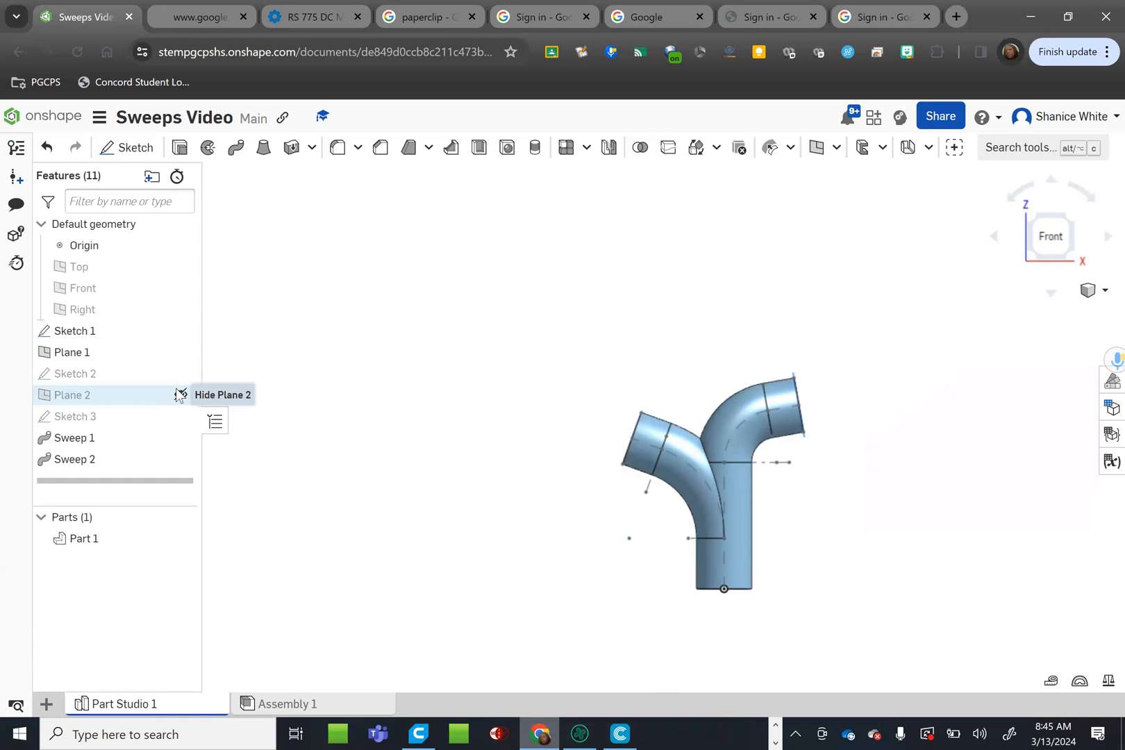
click(180, 352)
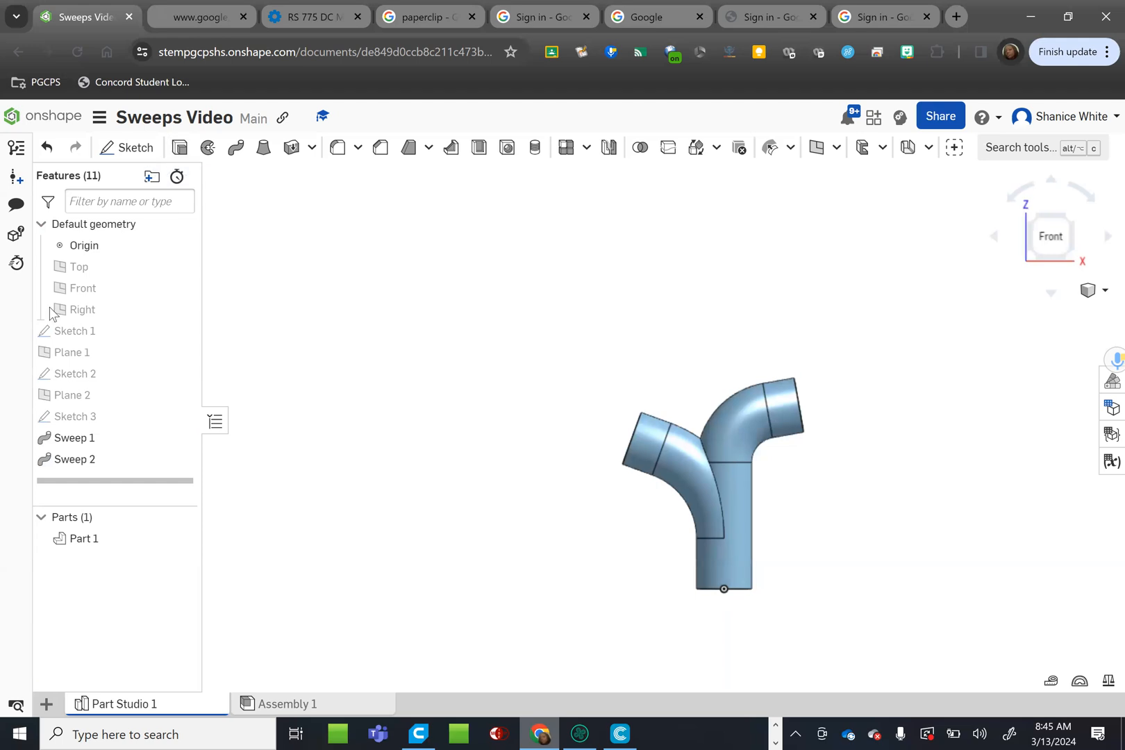
Step: Start a new sketch on the Top plane at the pipe's open lower end
click(1051, 179)
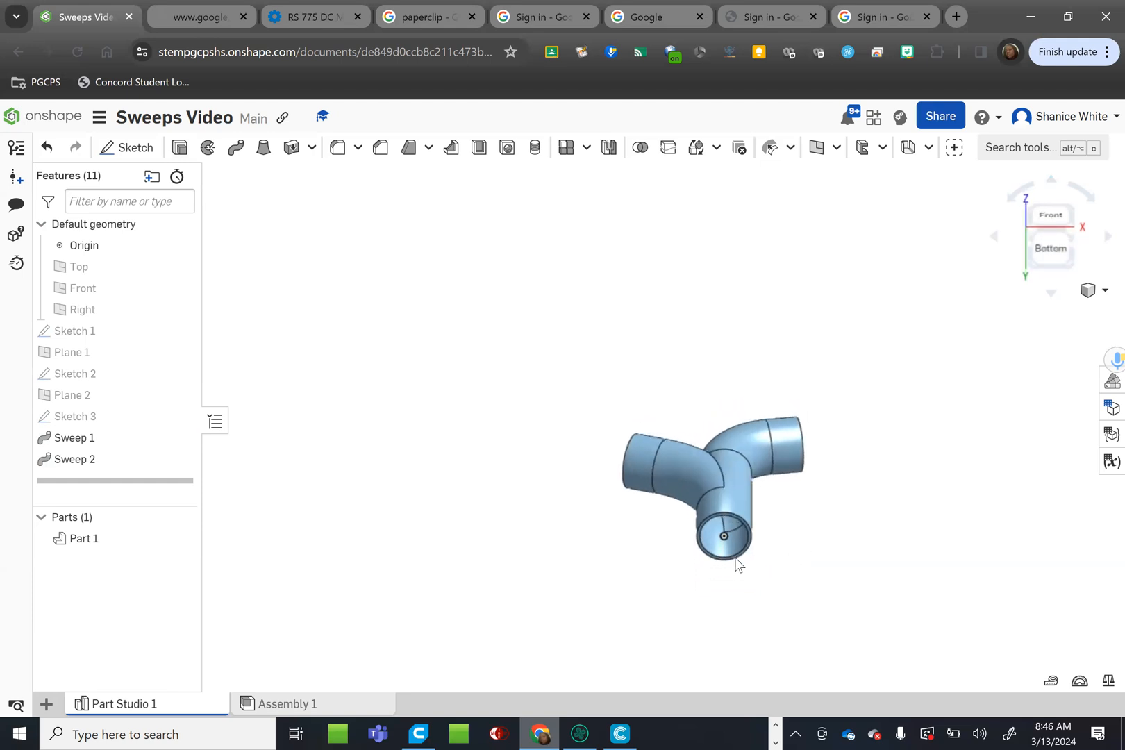
scroll(737, 565, up, 3)
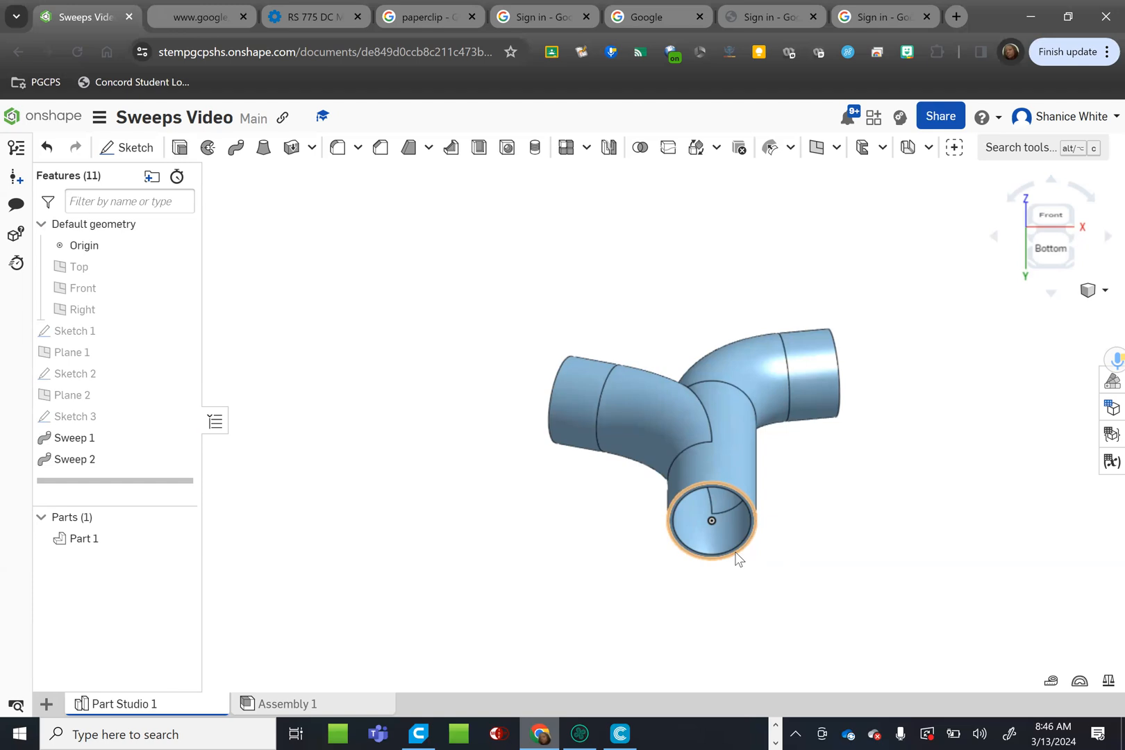
click(694, 554)
scroll(693, 554, up, 3)
click(515, 414)
click(83, 287)
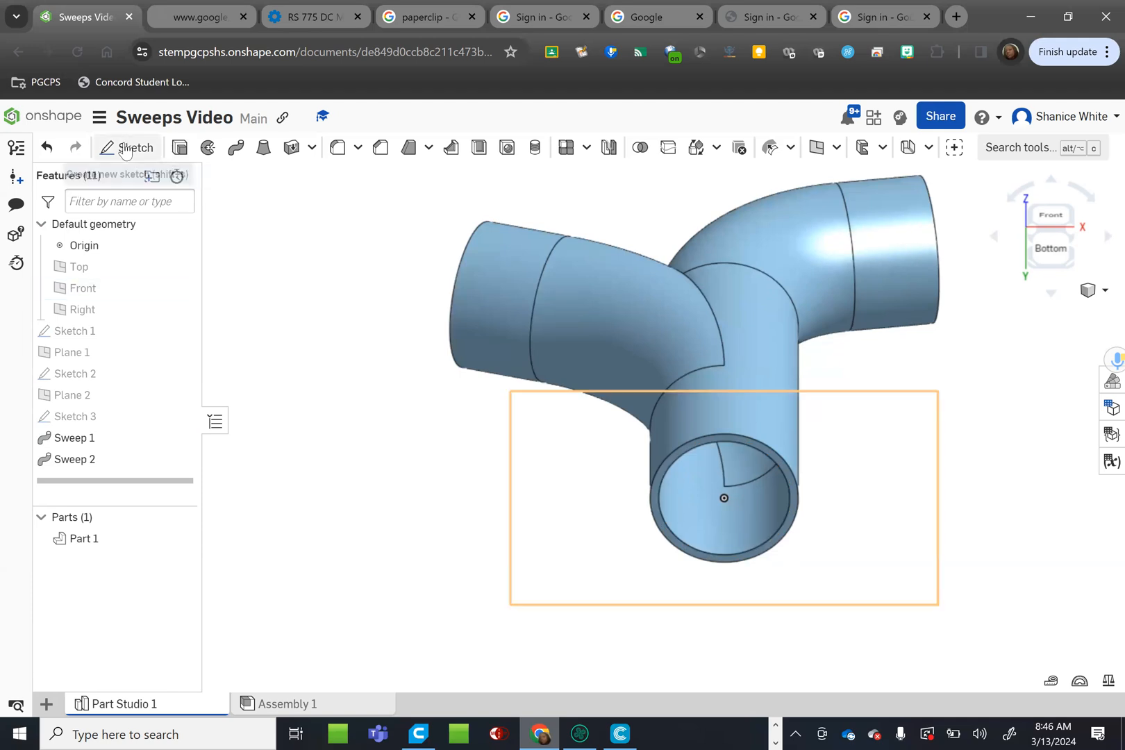
right_click(98, 264)
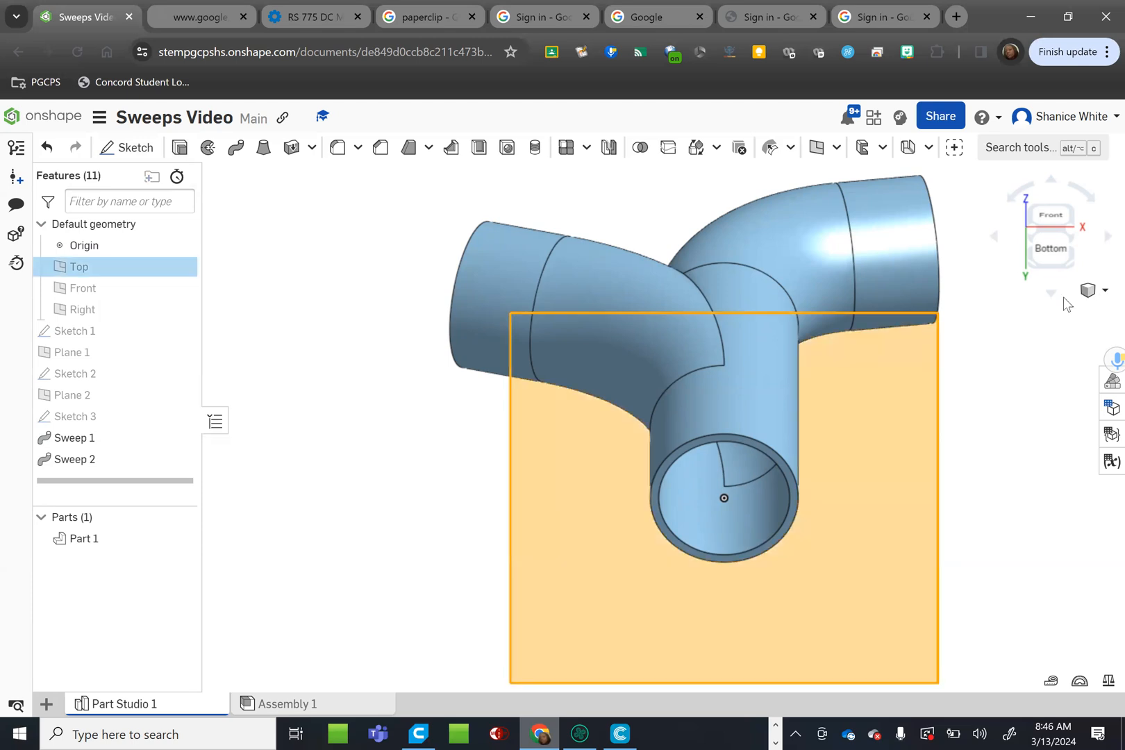
click(1050, 295)
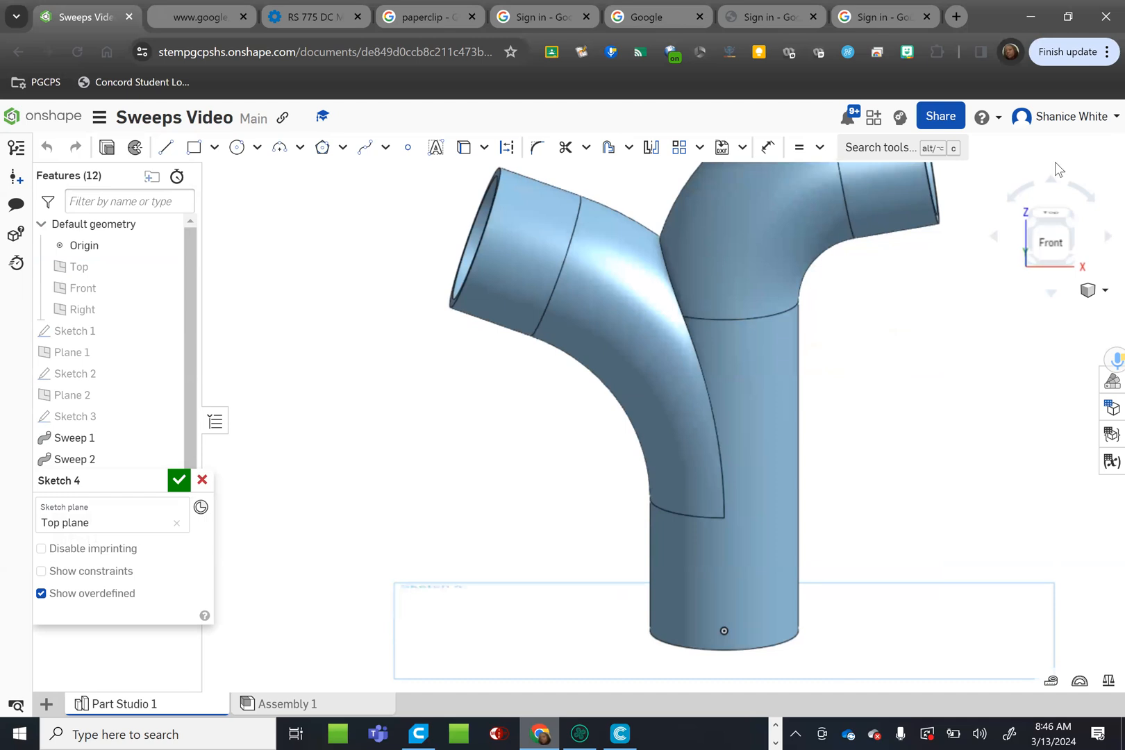
click(1051, 180)
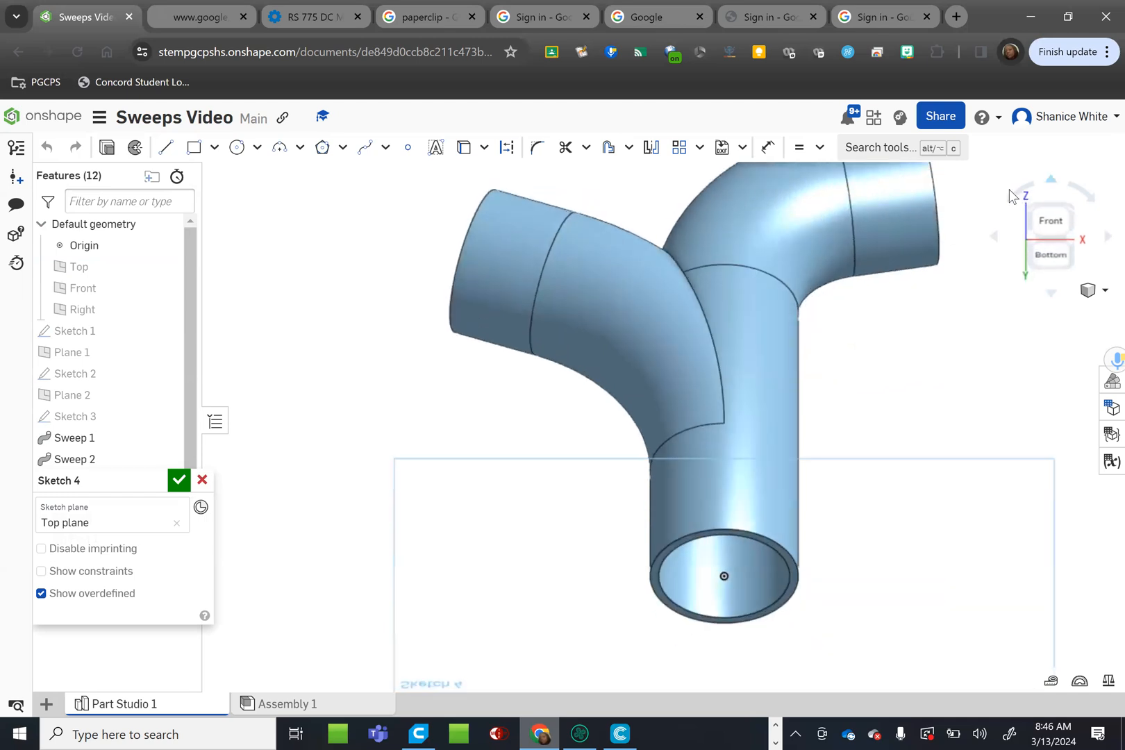
Step: Draw three concentric circles centred on the origin, the smallest about 74 mm and the largest about 124 mm in diameter
click(239, 152)
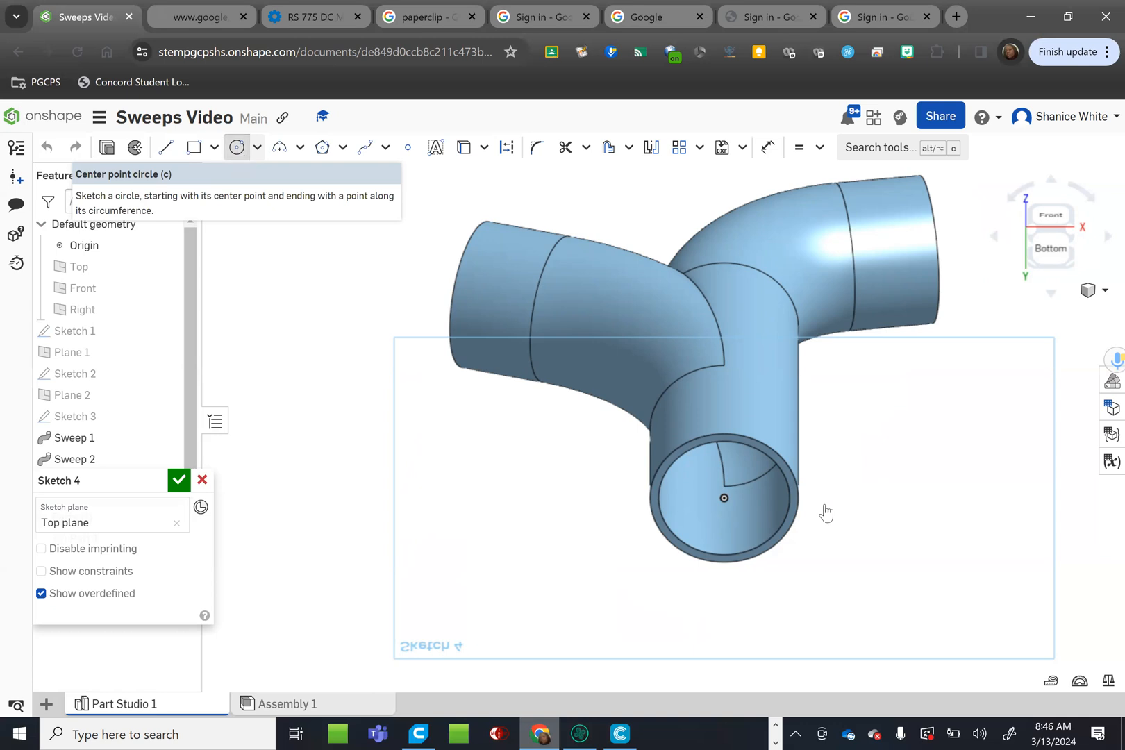
click(724, 498)
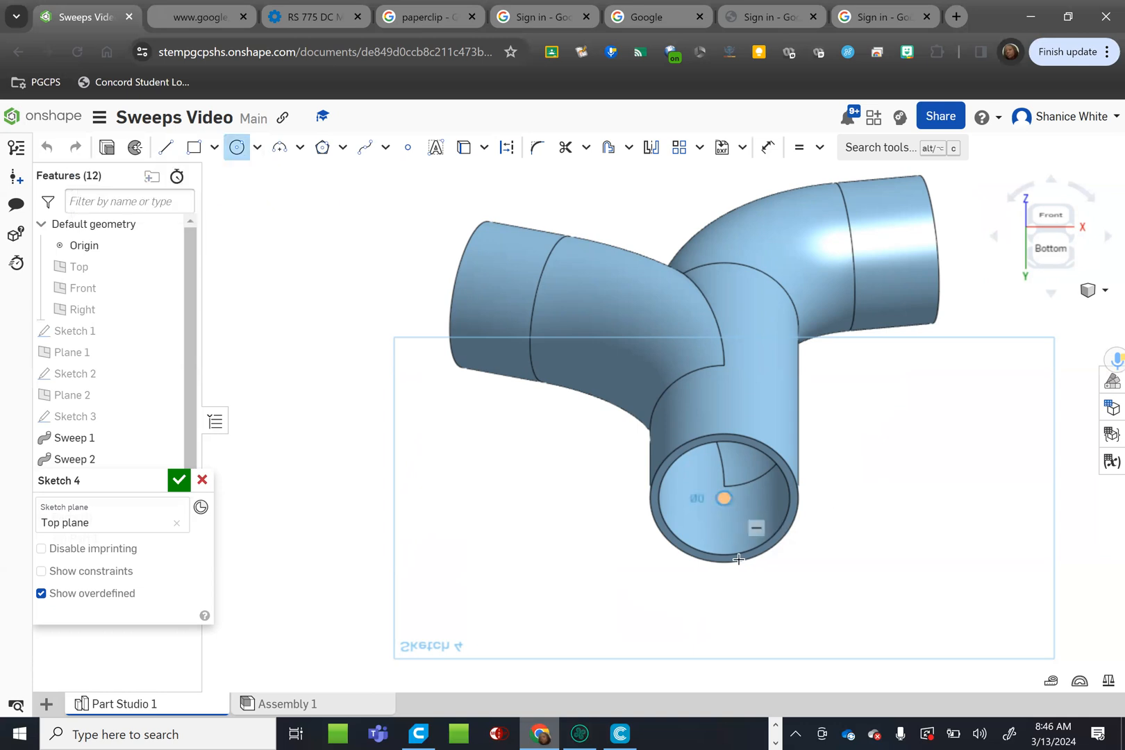
click(753, 584)
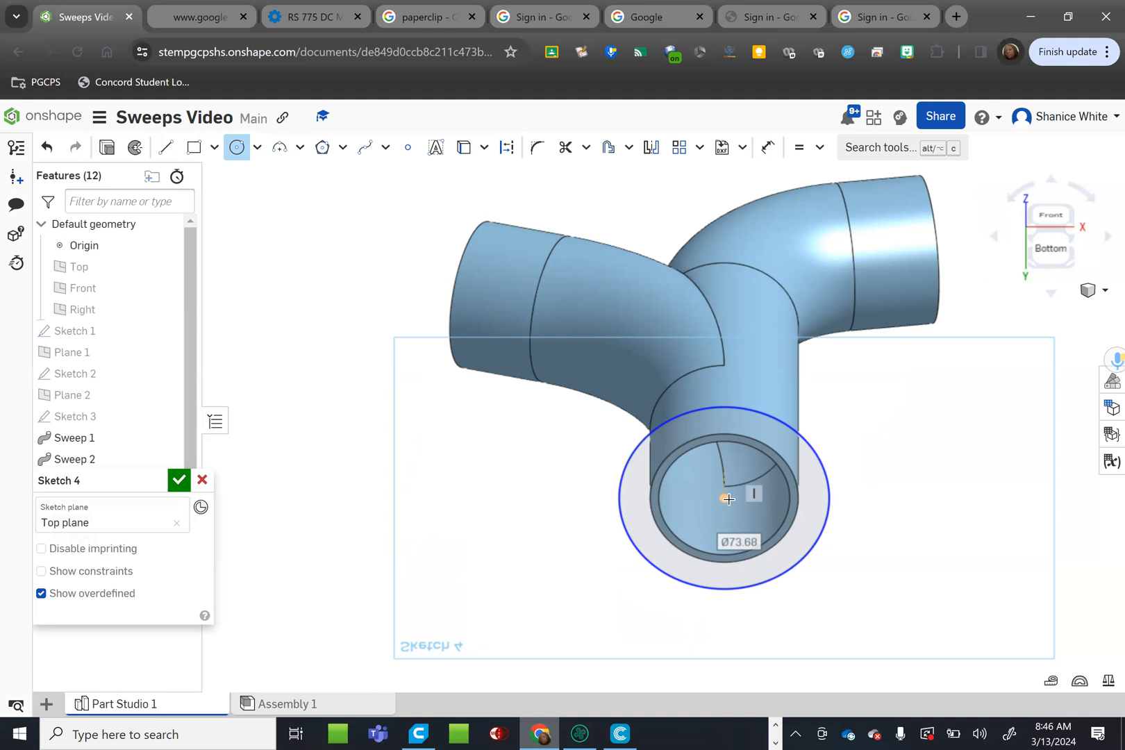
click(752, 583)
click(769, 612)
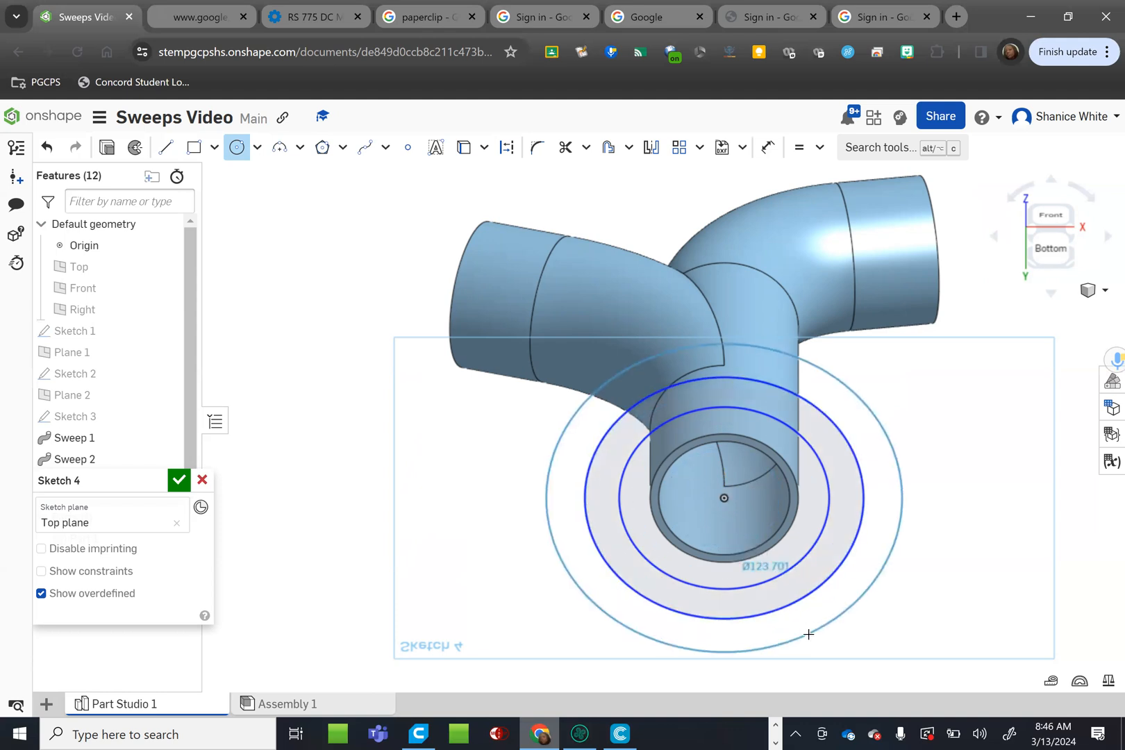
click(827, 625)
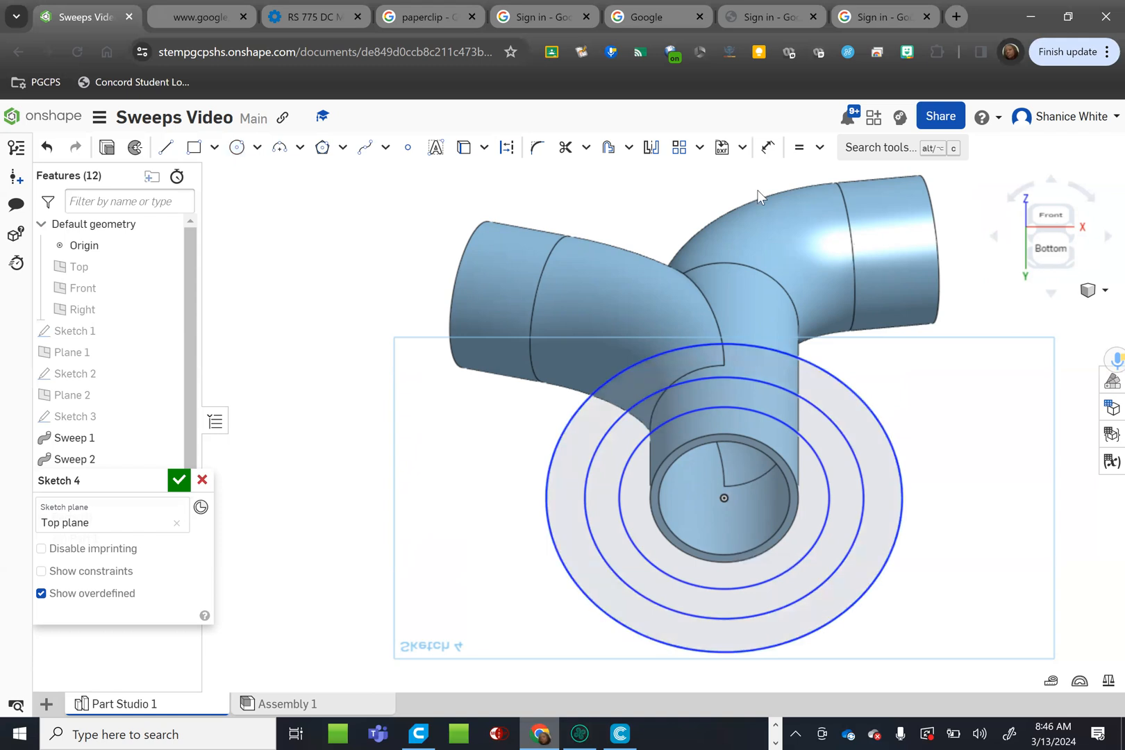
Step: Dimension the innermost circle to a diameter of 46 mm and the middle circle to 50 mm
click(767, 146)
click(960, 420)
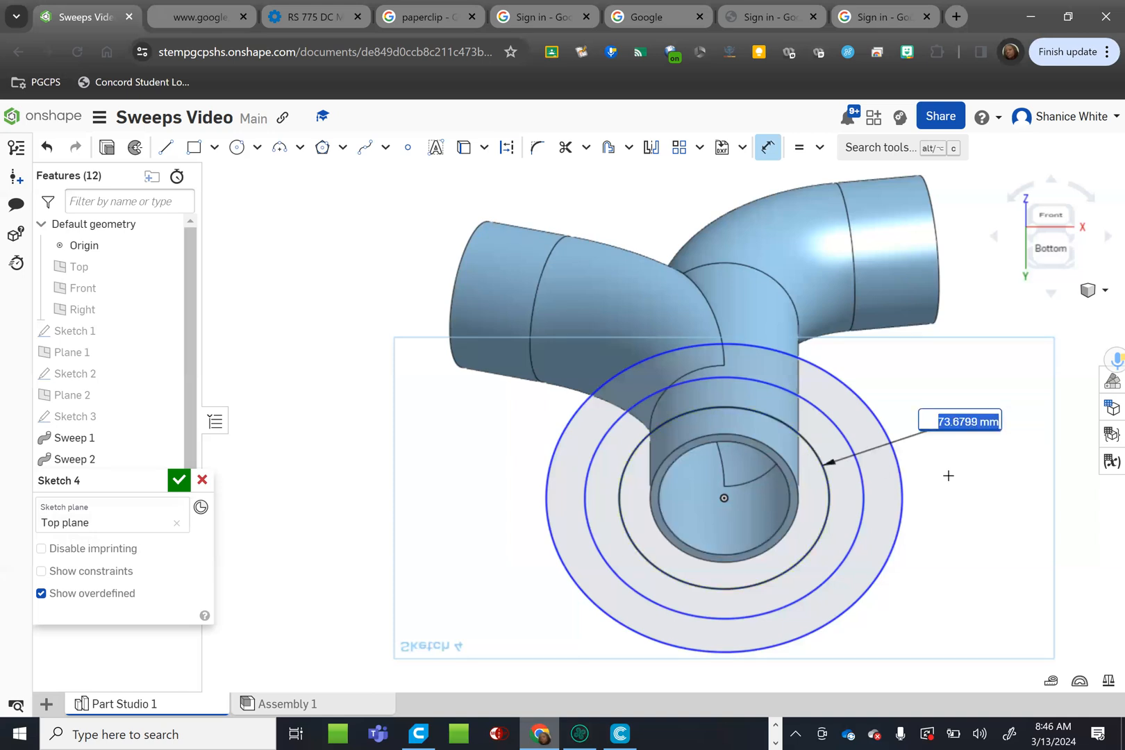
text(46)
key(Return)
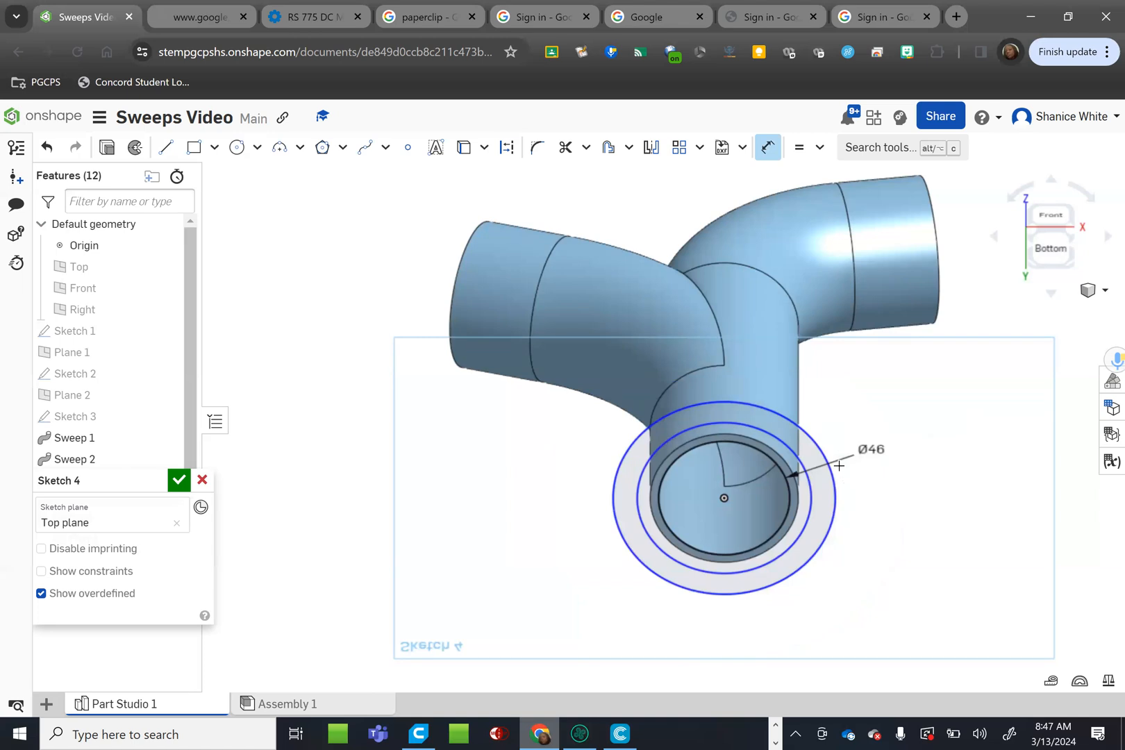
click(782, 444)
click(892, 402)
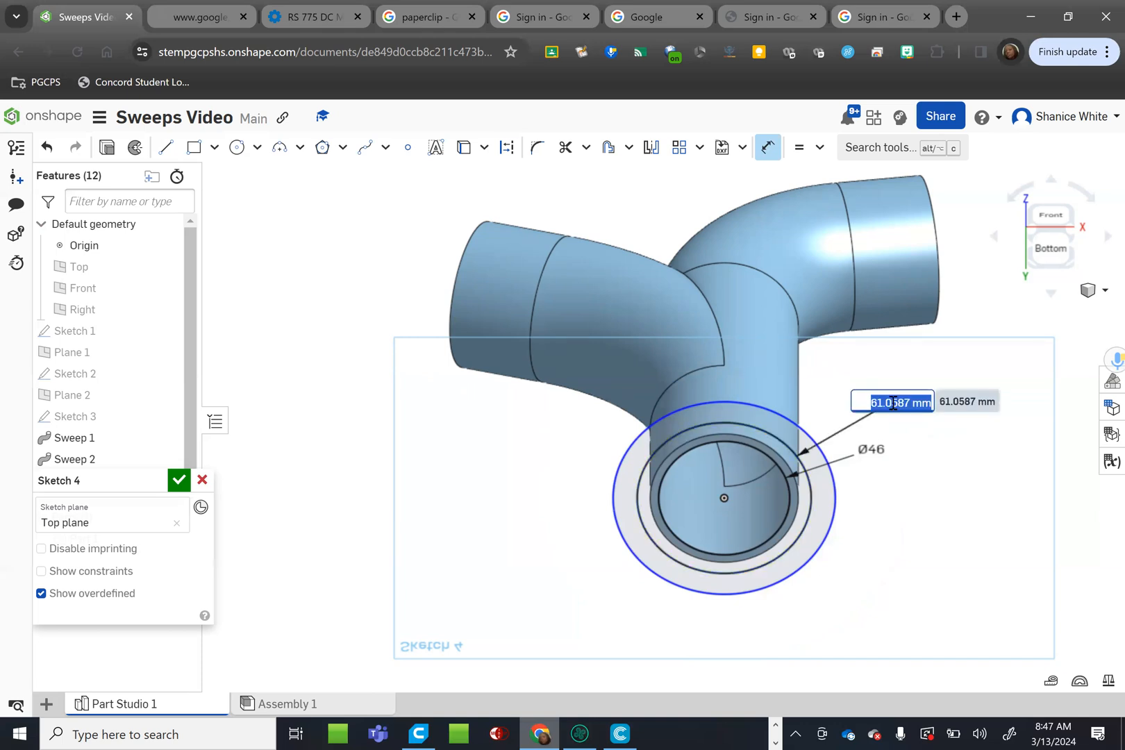
text(50)
key(Return)
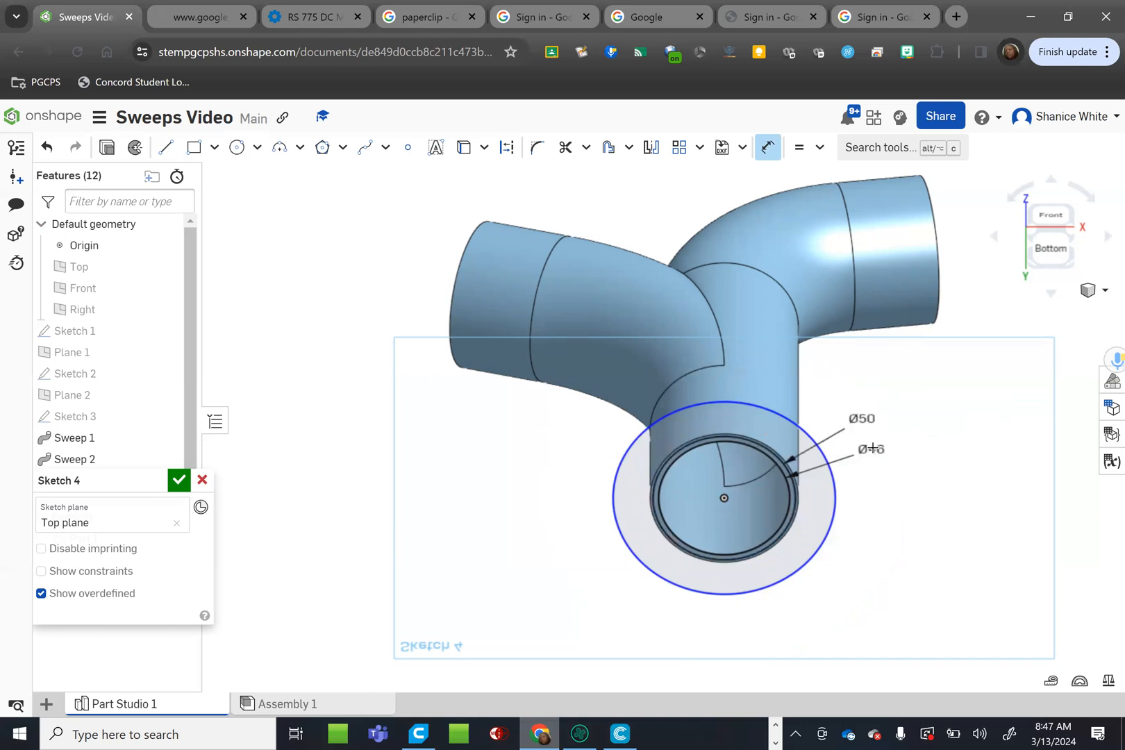
Step: Dimension the outermost circle to a diameter of 90 mm and leave the dimension tool
click(838, 511)
click(897, 493)
text(90)
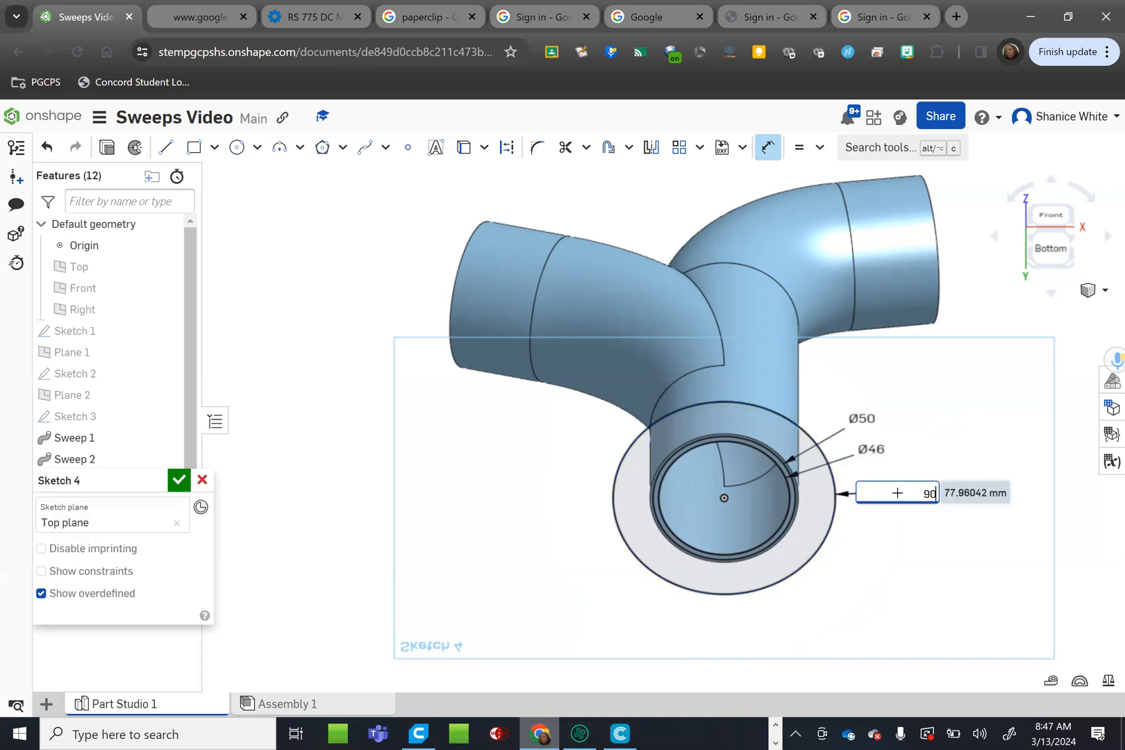
key(Return)
key(Escape)
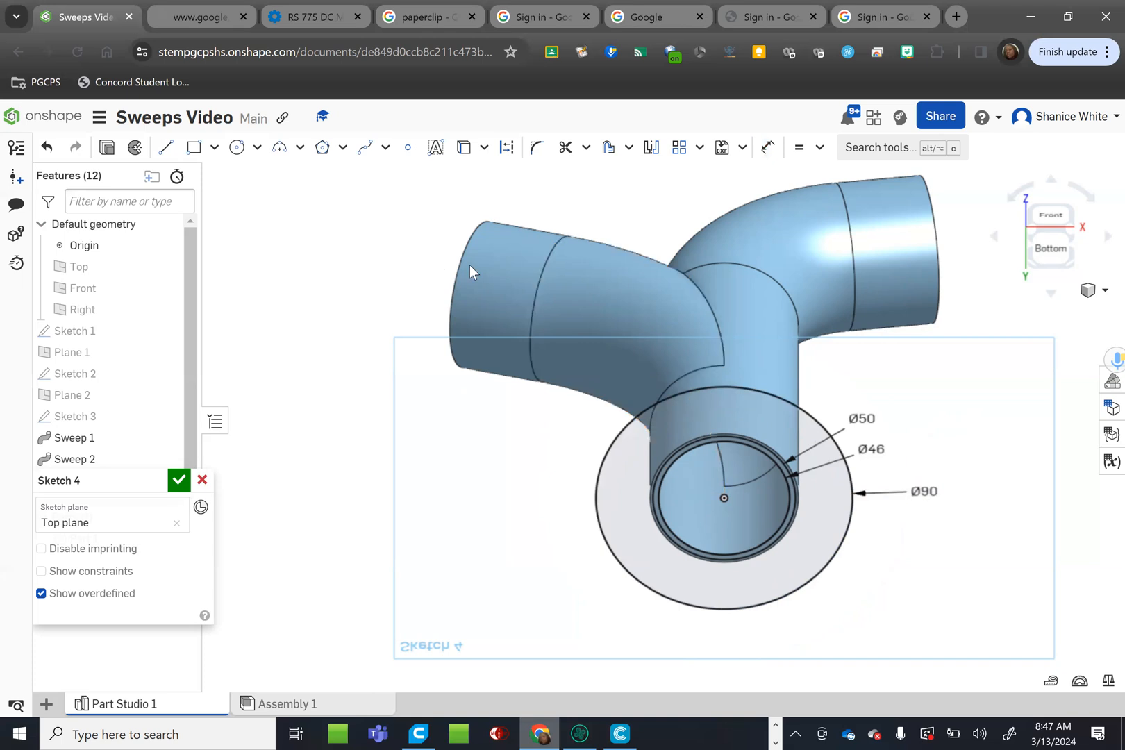
Step: Examine from below how the 46 and 50 mm circles line up with the pipe wall's inner and outer edges
click(1053, 179)
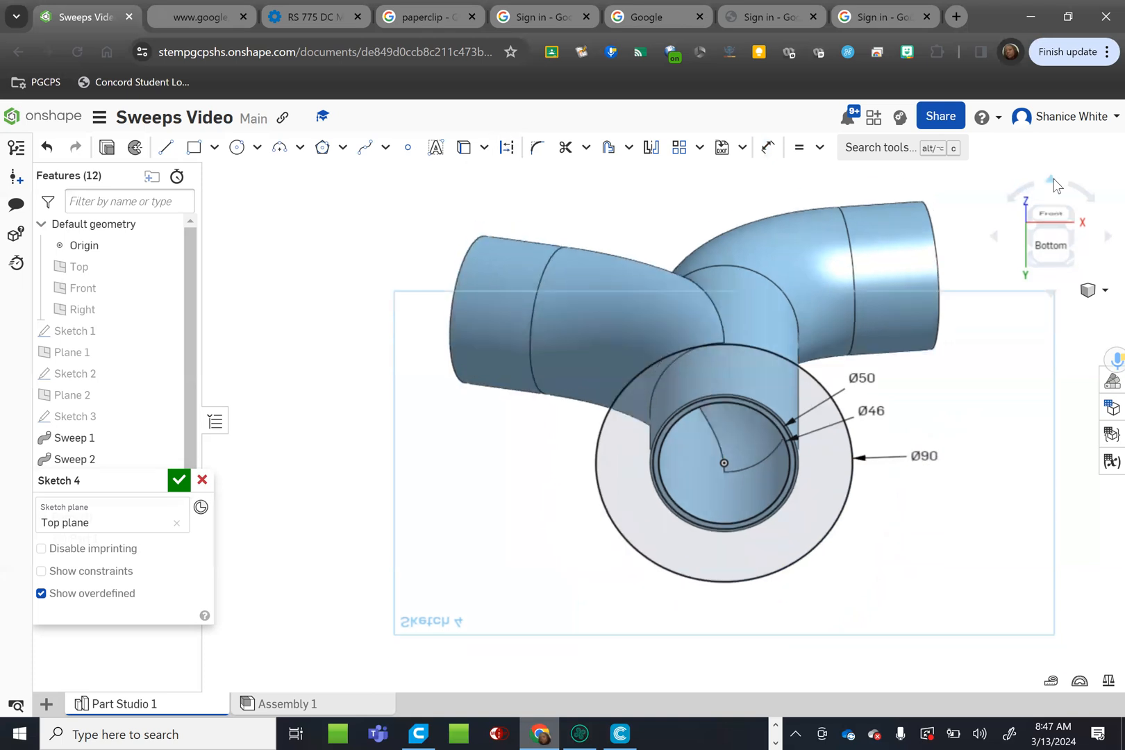
scroll(762, 374, up, 5)
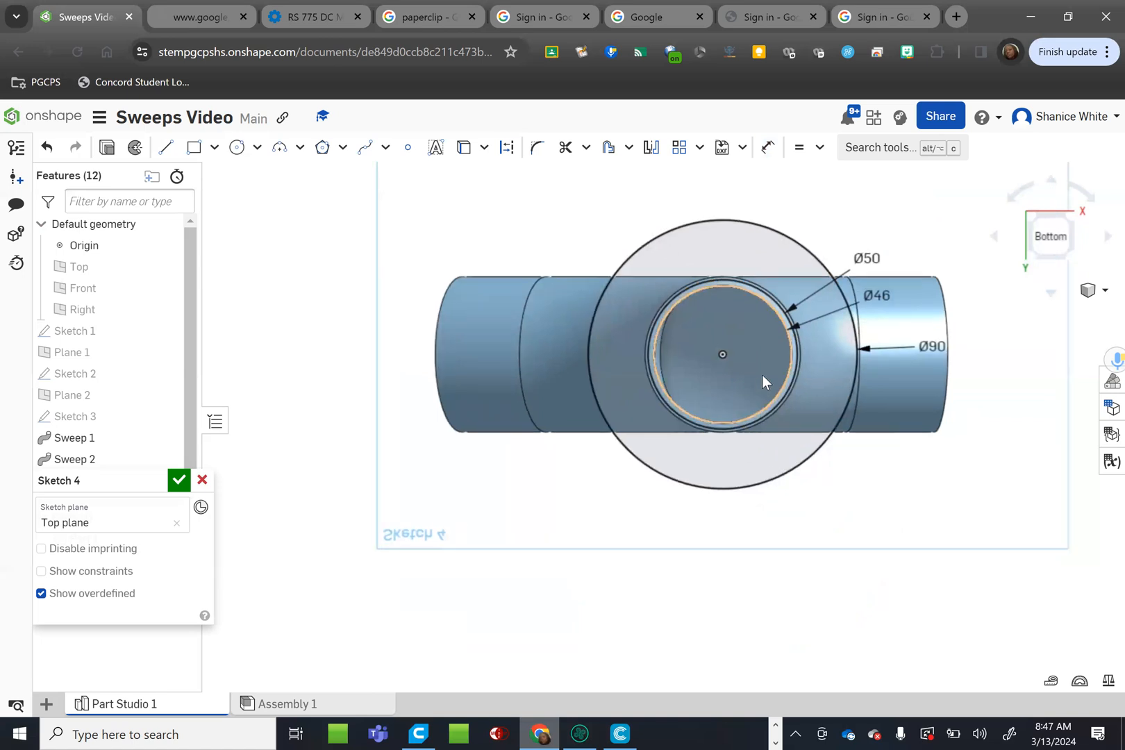
scroll(815, 300, up, 2)
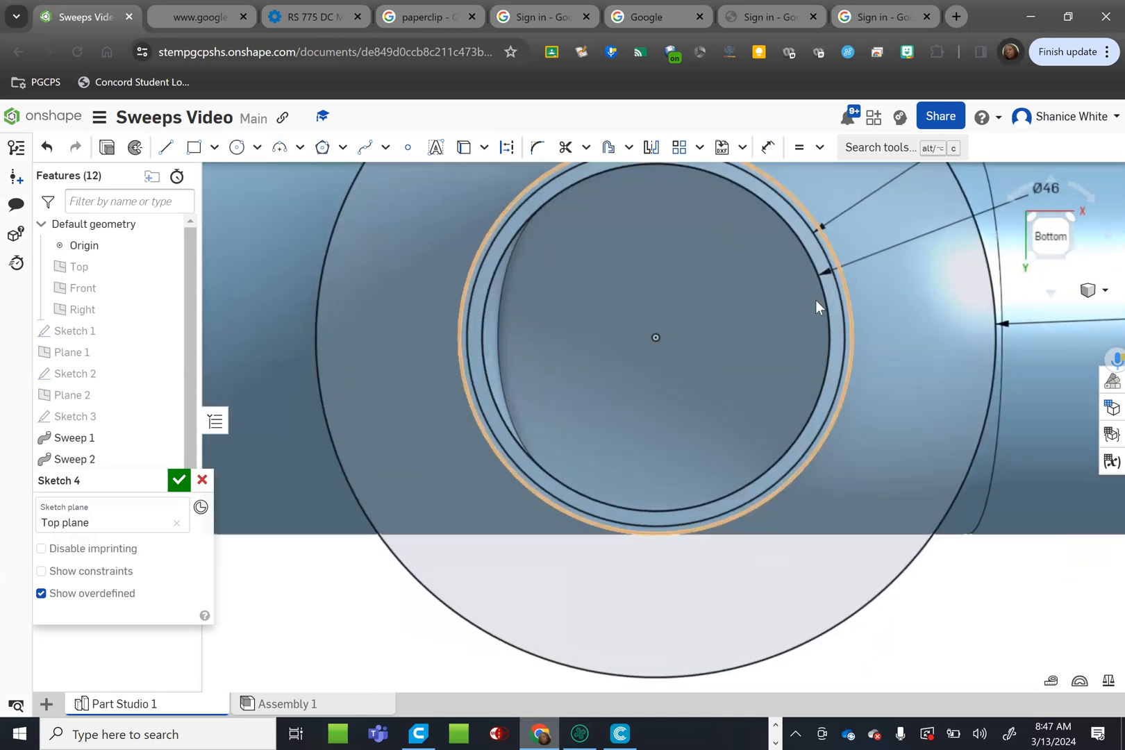
scroll(815, 223, down, 3)
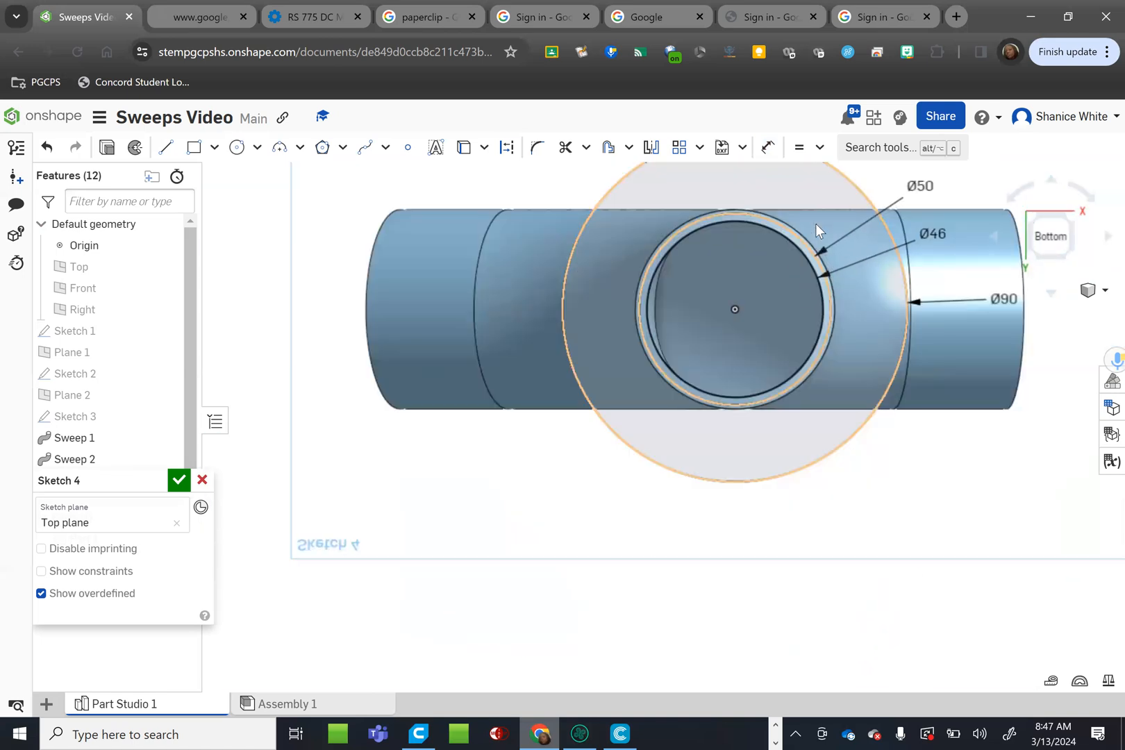
scroll(800, 251, up, 3)
scroll(799, 276, up, 3)
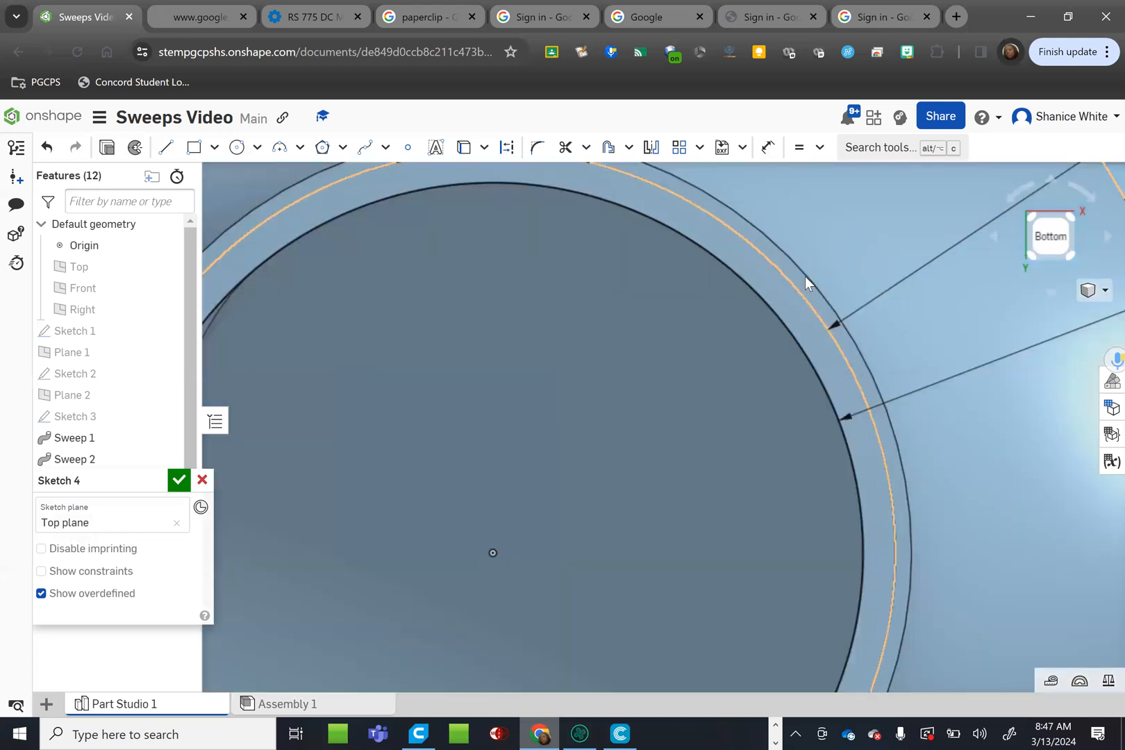
scroll(809, 284, up, 2)
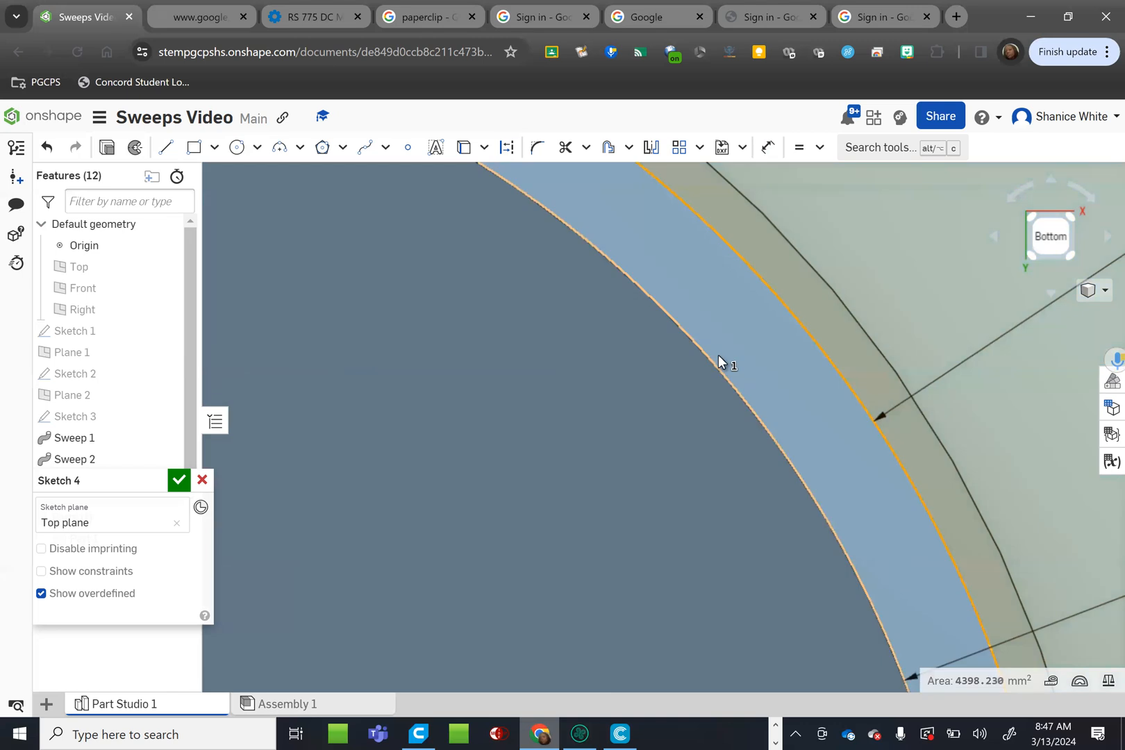
scroll(868, 250, down, 5)
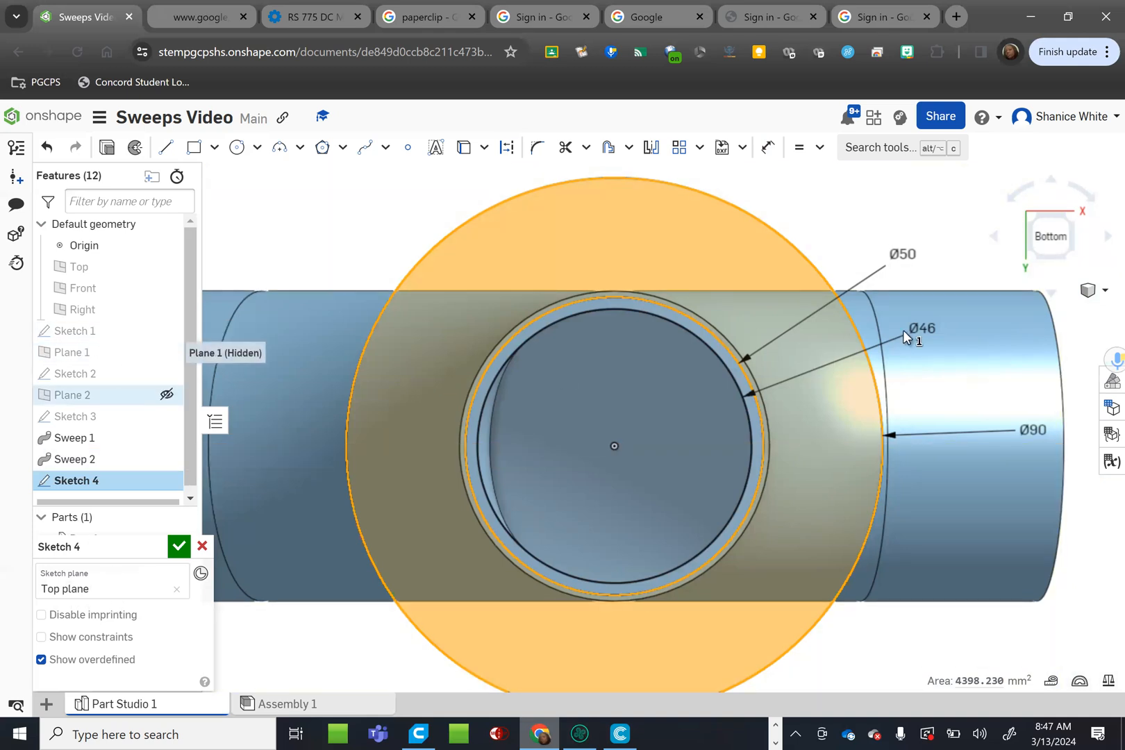
click(1050, 295)
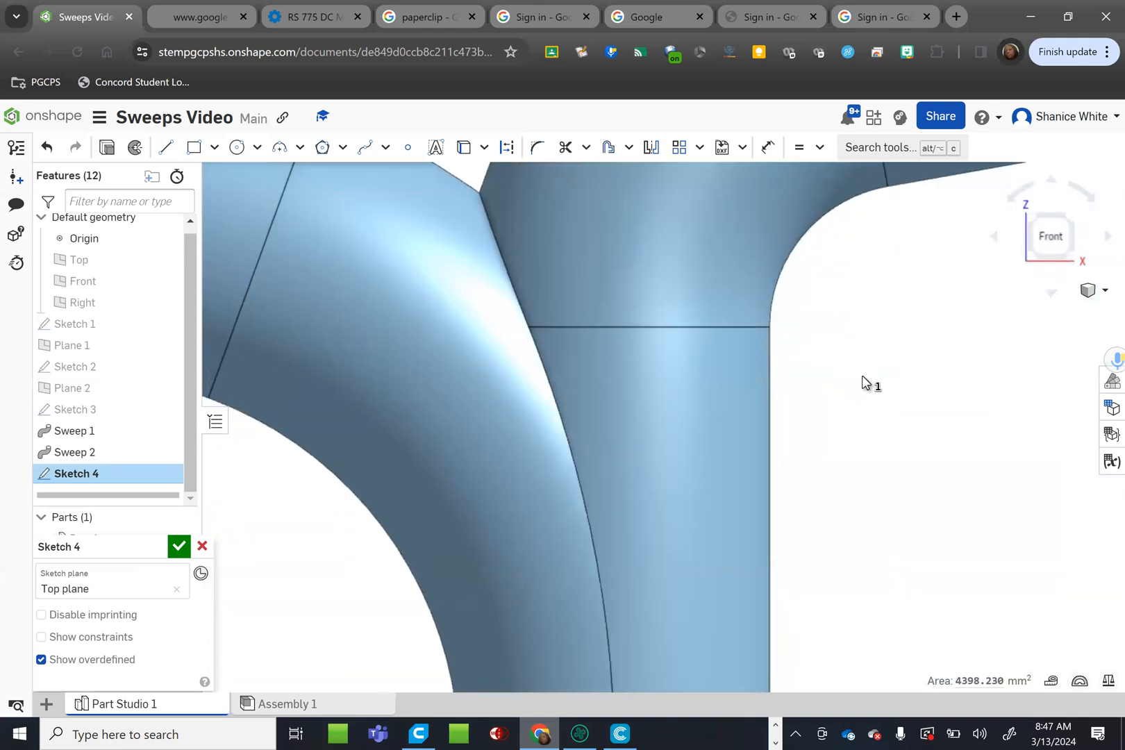
Step: Hide the pipe part so that only the base circle sketch is displayed
scroll(864, 382, down, 3)
drag(113, 547, 105, 332)
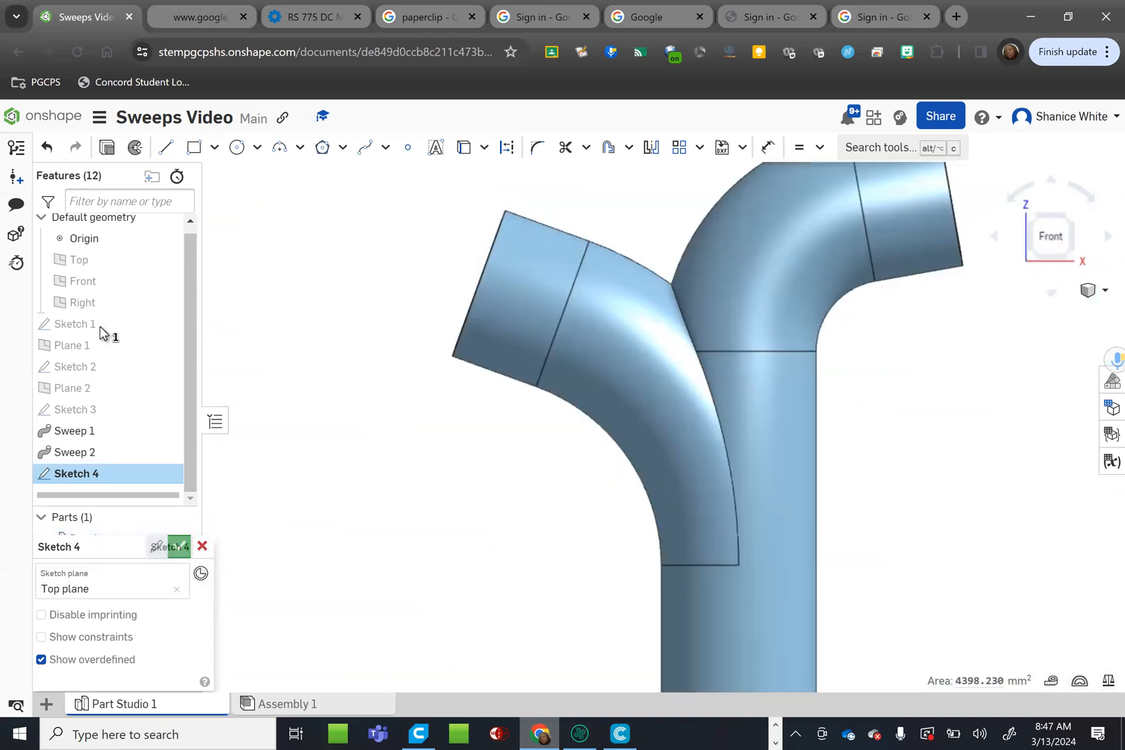
click(180, 540)
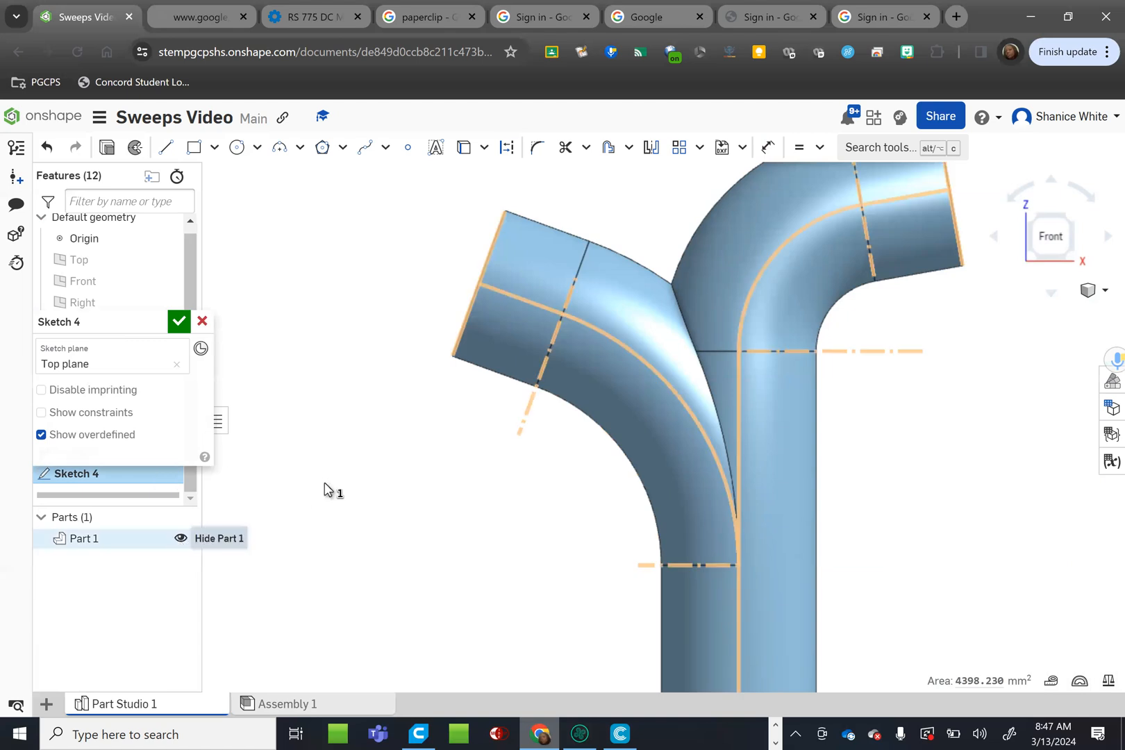
scroll(394, 514, down, 1)
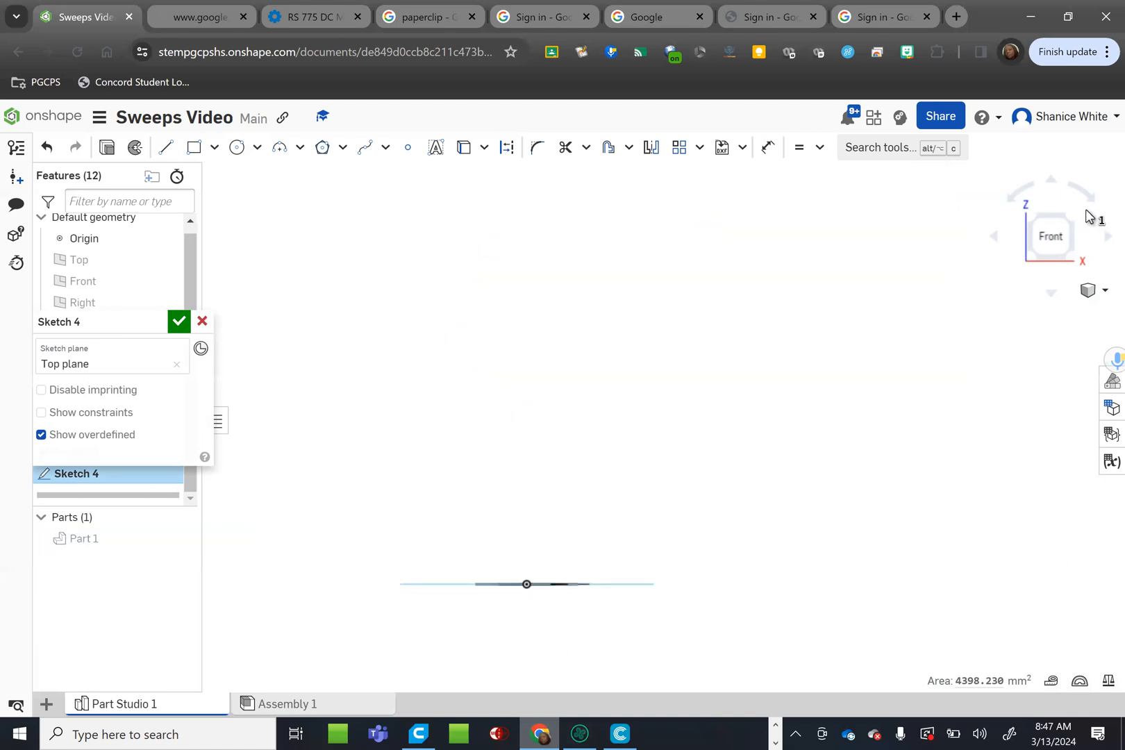
click(1053, 183)
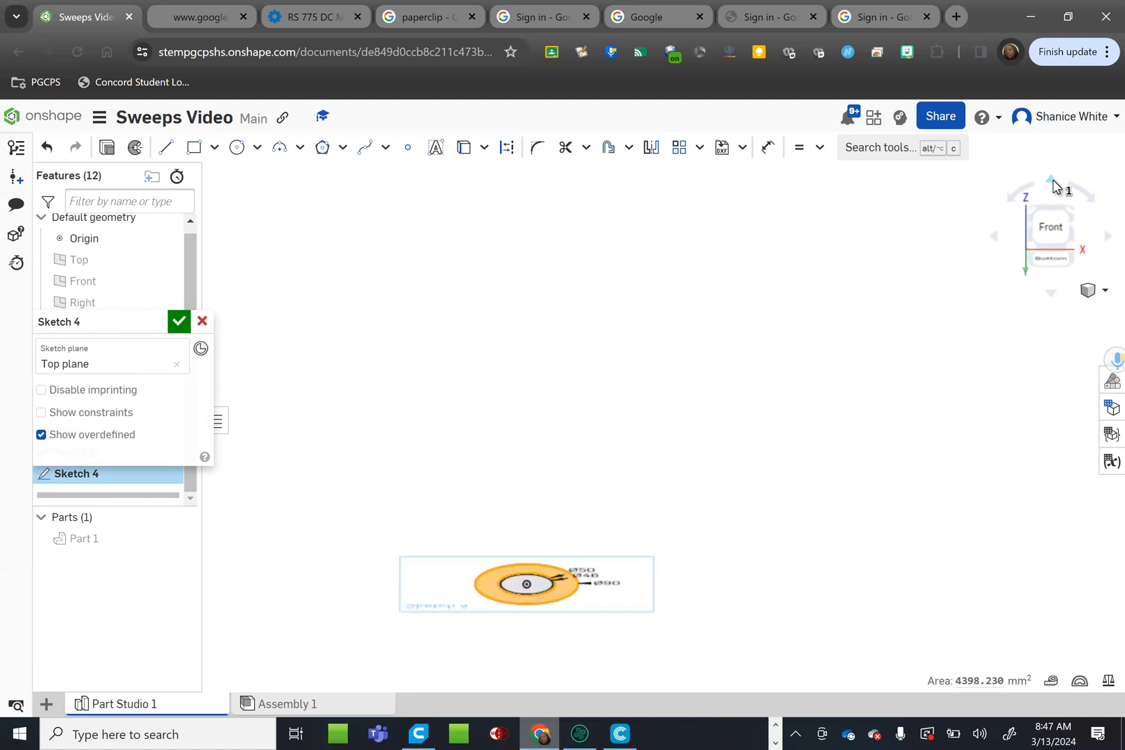
Step: Select the thin ring region between the 46 and 50 mm circles and show the pipe part again
scroll(578, 546, up, 8)
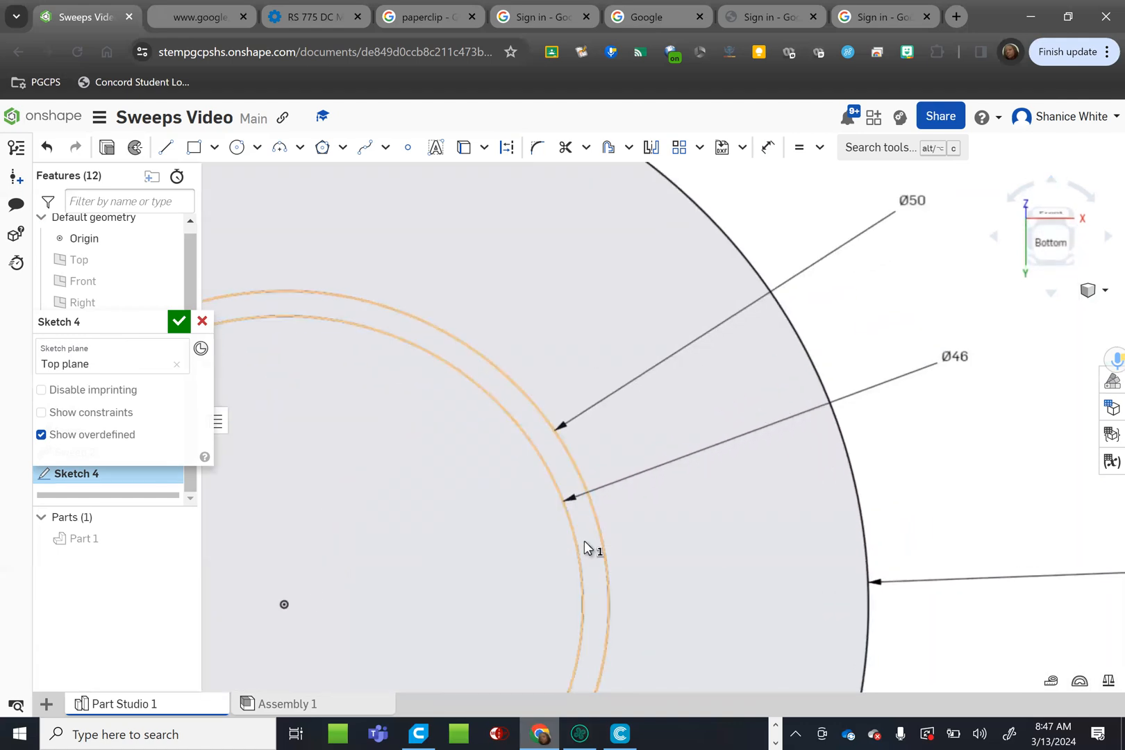
click(584, 542)
scroll(831, 353, down, 4)
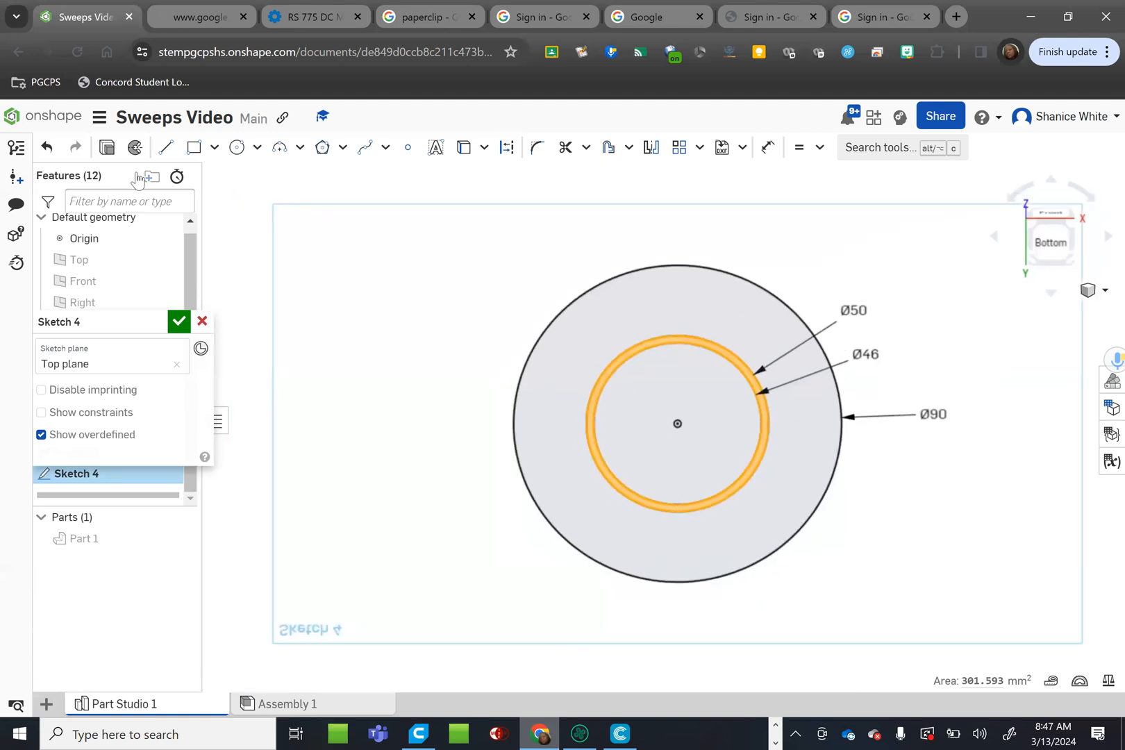
click(180, 539)
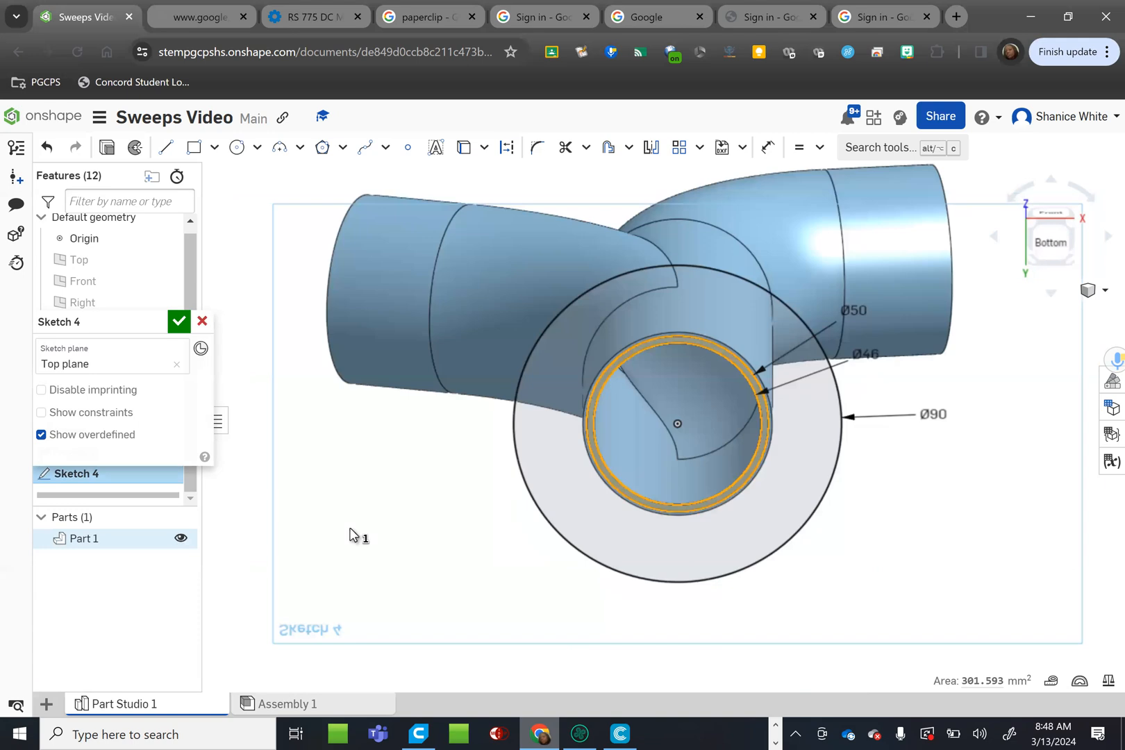
Step: Finish the base circle sketch, keeping the thin ring region selected
click(1050, 294)
click(1051, 294)
click(1050, 295)
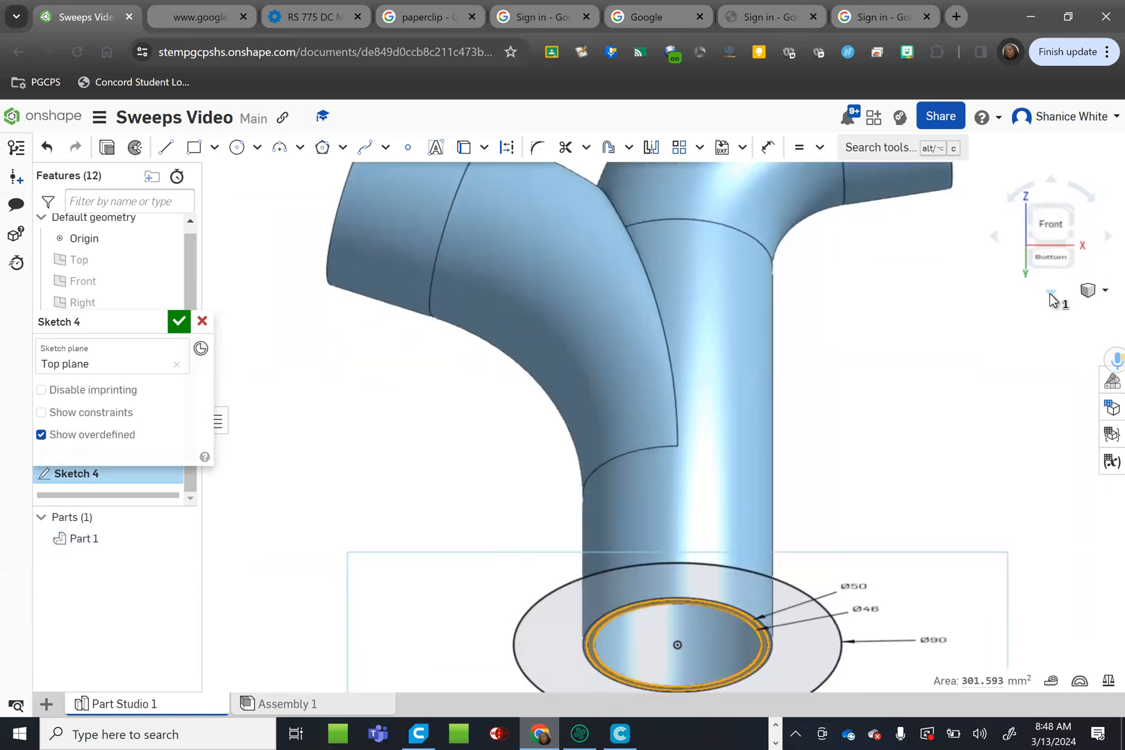
click(1050, 294)
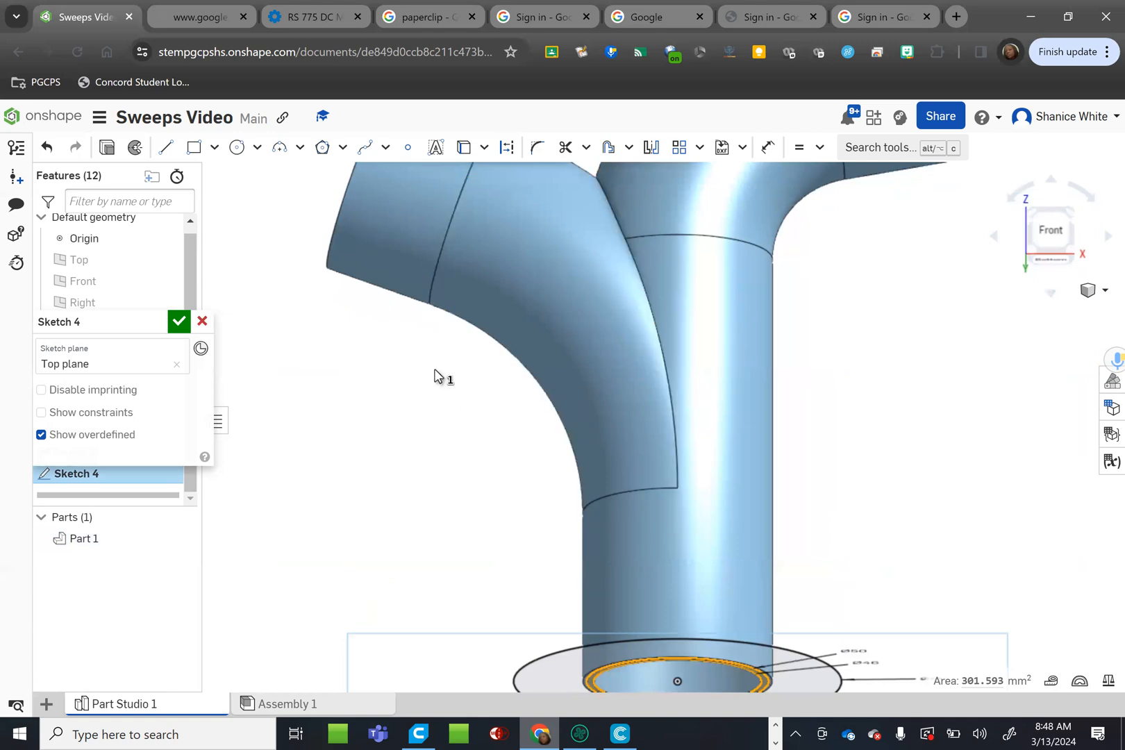
click(168, 148)
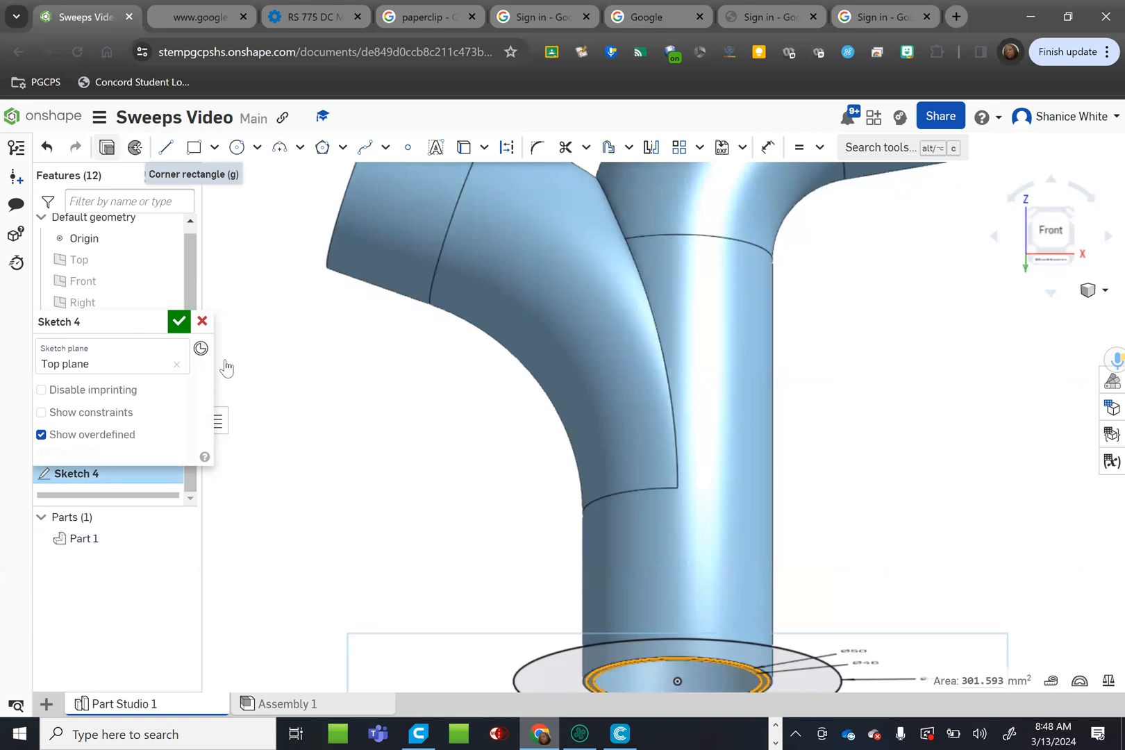
key(Return)
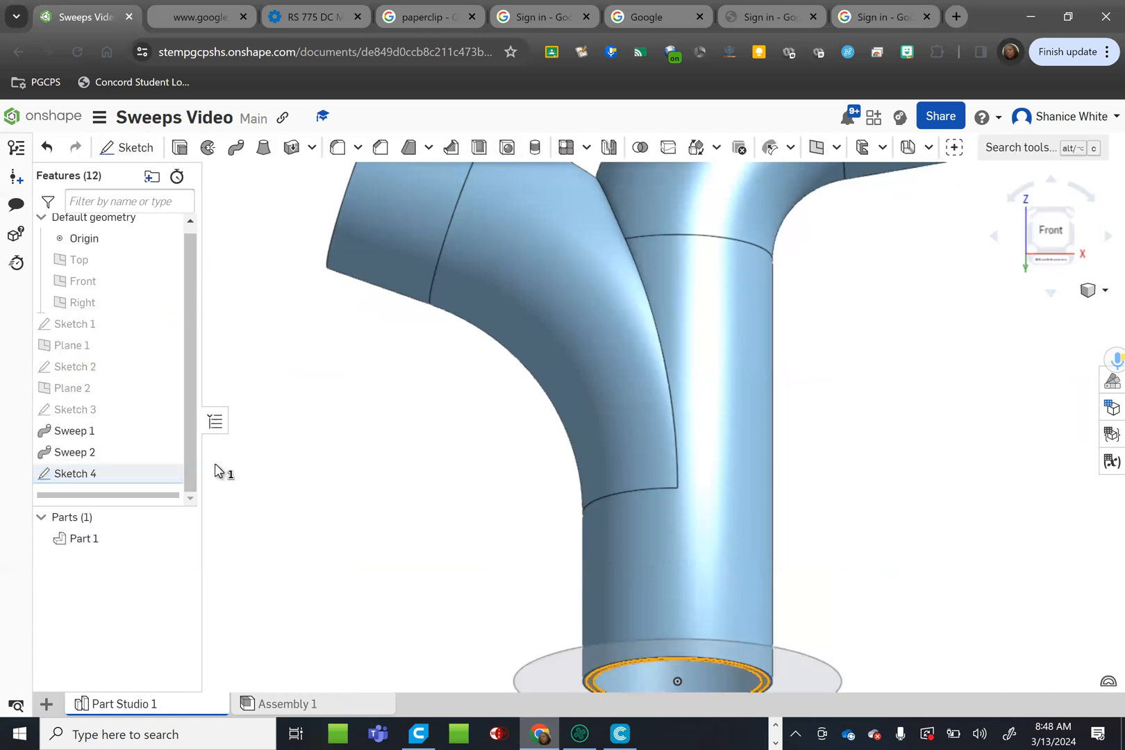
Step: Extrude the thin ring 2 mm in the opposite direction, below the pipe's base, adding it to the part
key(shift+e)
click(163, 459)
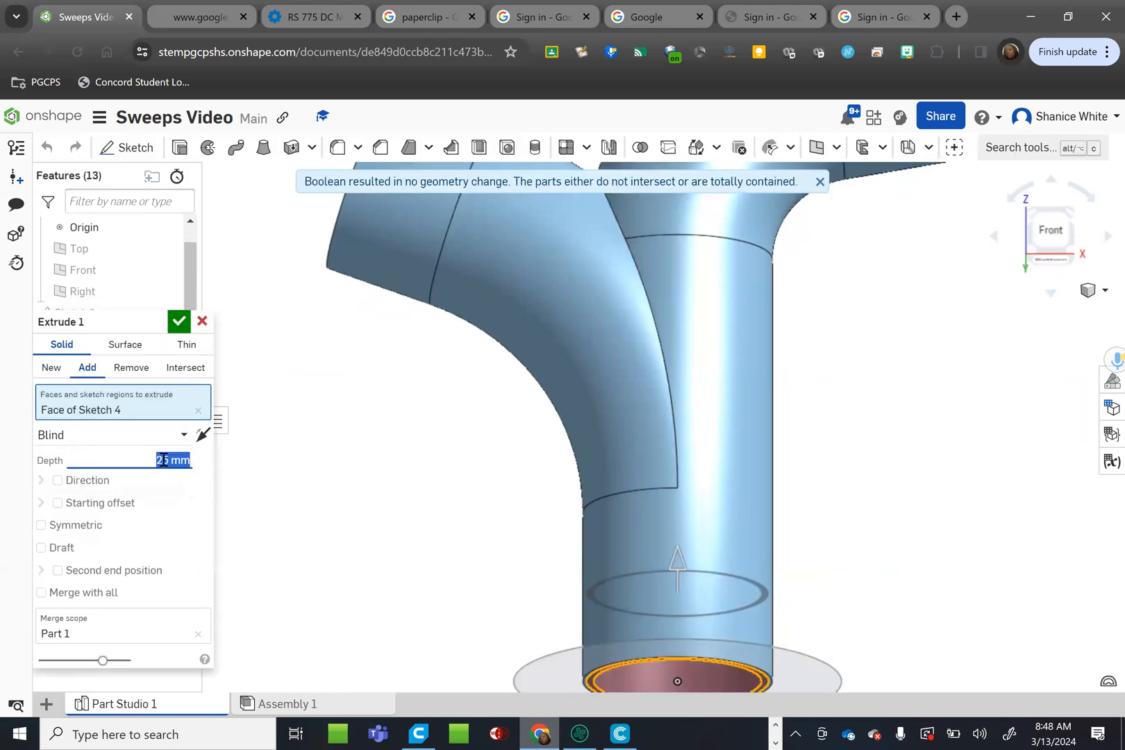
text(2)
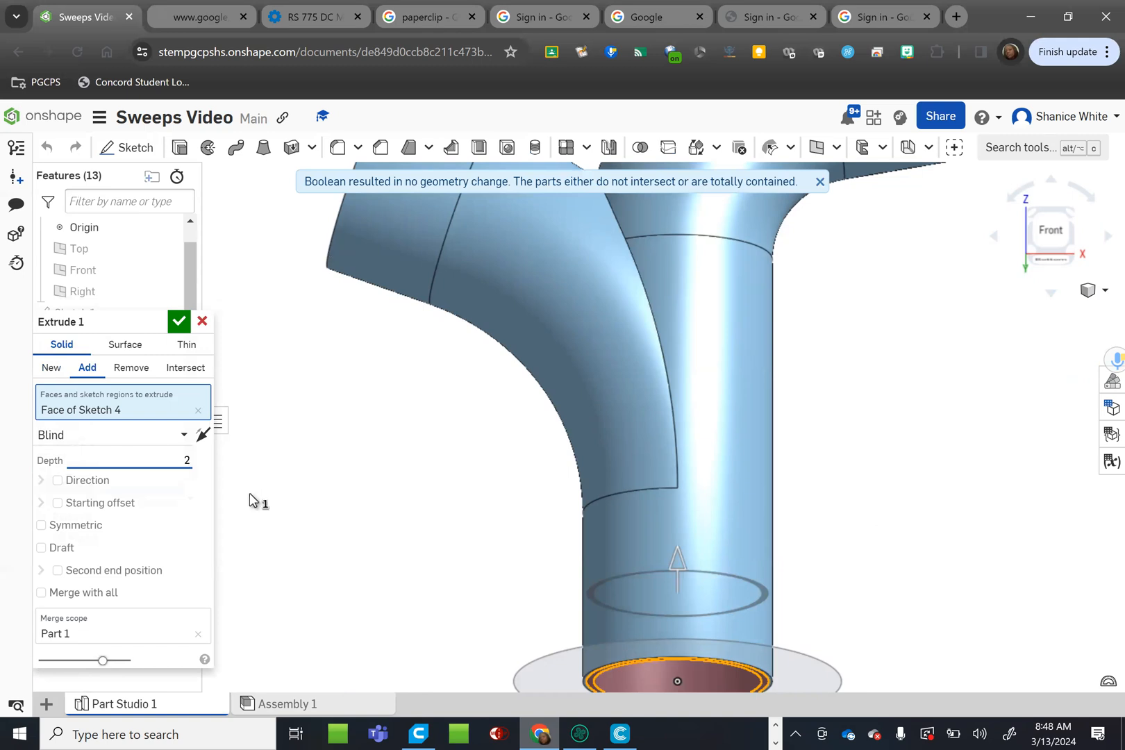
scroll(250, 499, down, 5)
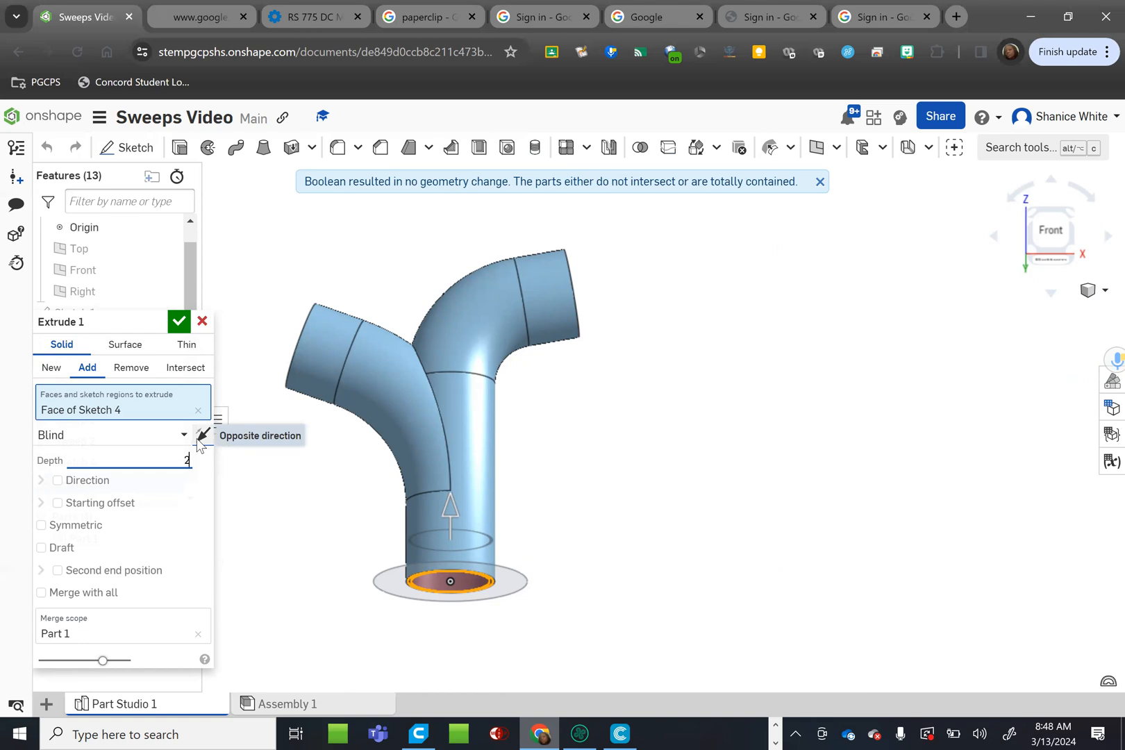
click(202, 436)
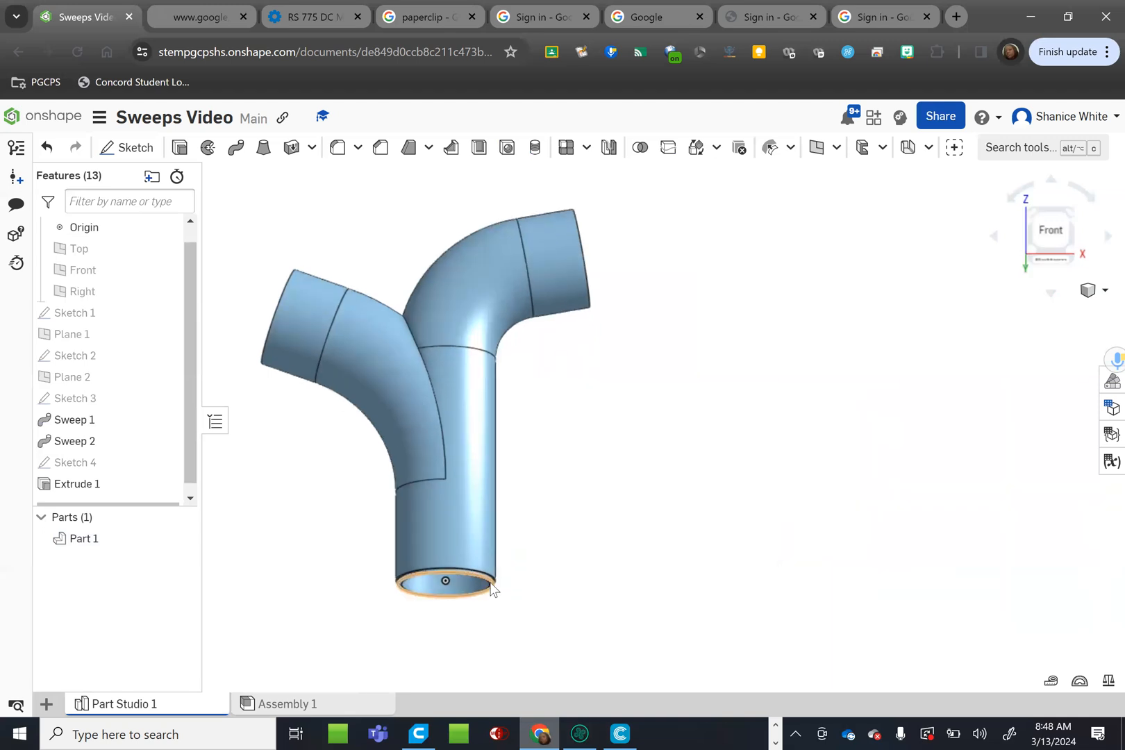
Step: Show Sketch 4 again so its circles at the pipe base are available
scroll(572, 570, up, 5)
scroll(572, 570, down, 3)
scroll(572, 571, down, 1)
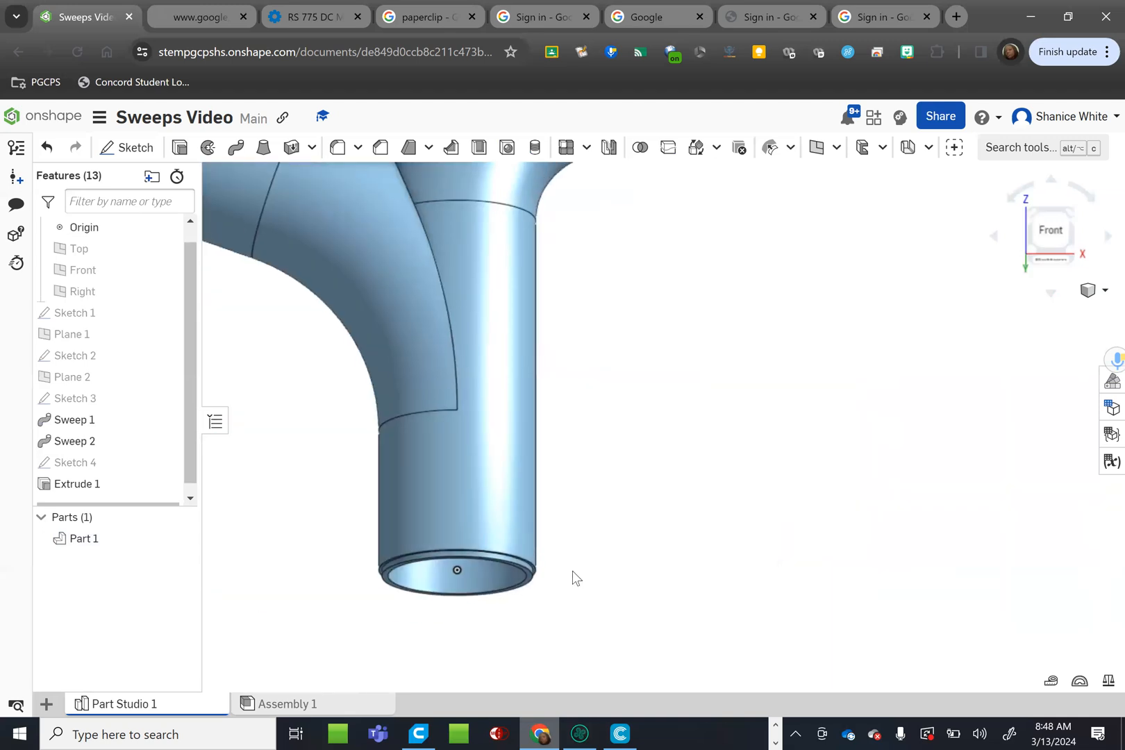
click(158, 463)
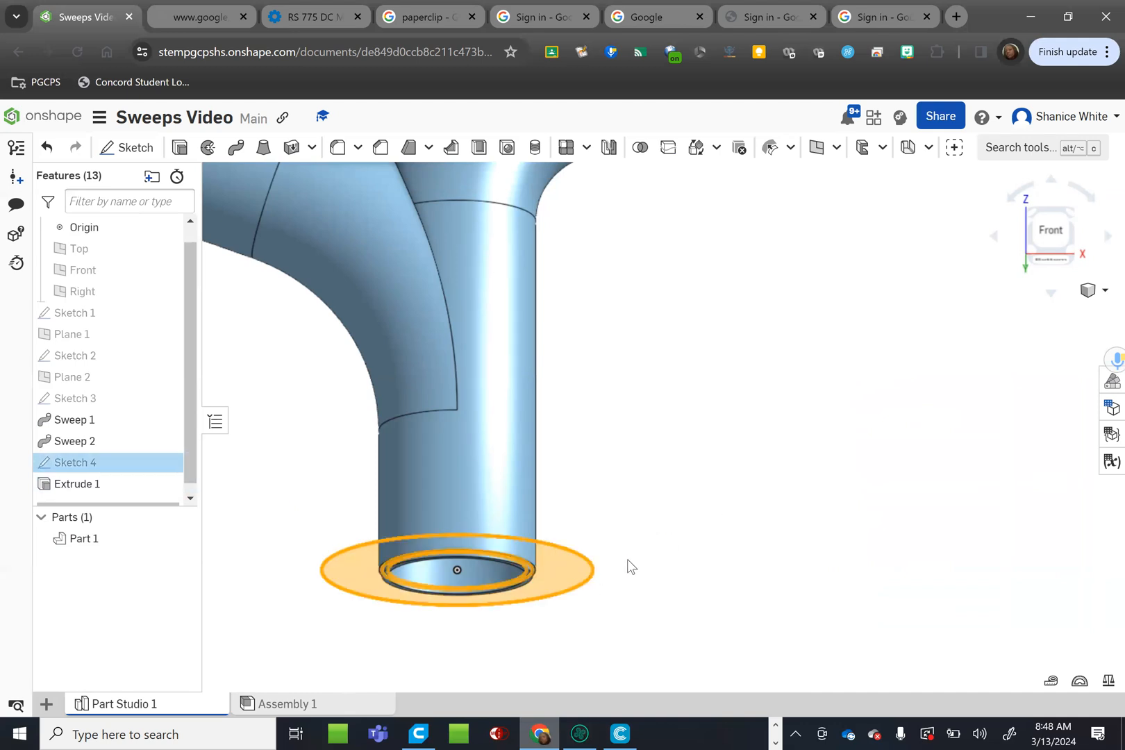
click(678, 563)
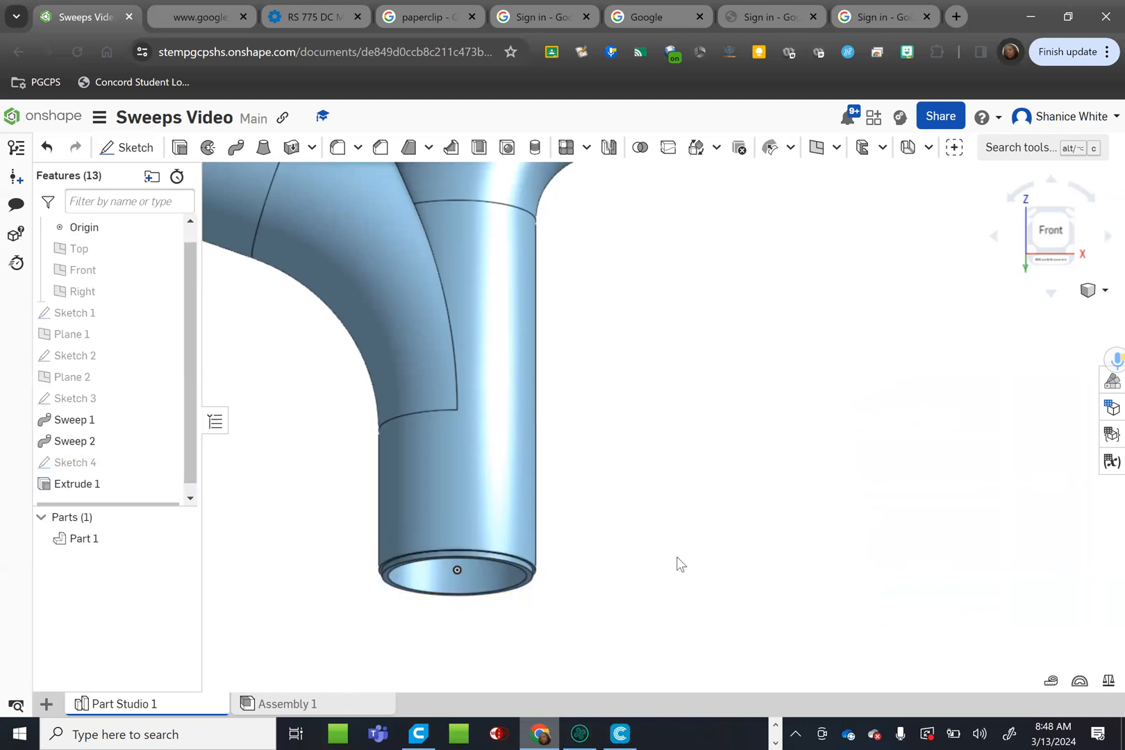
click(167, 463)
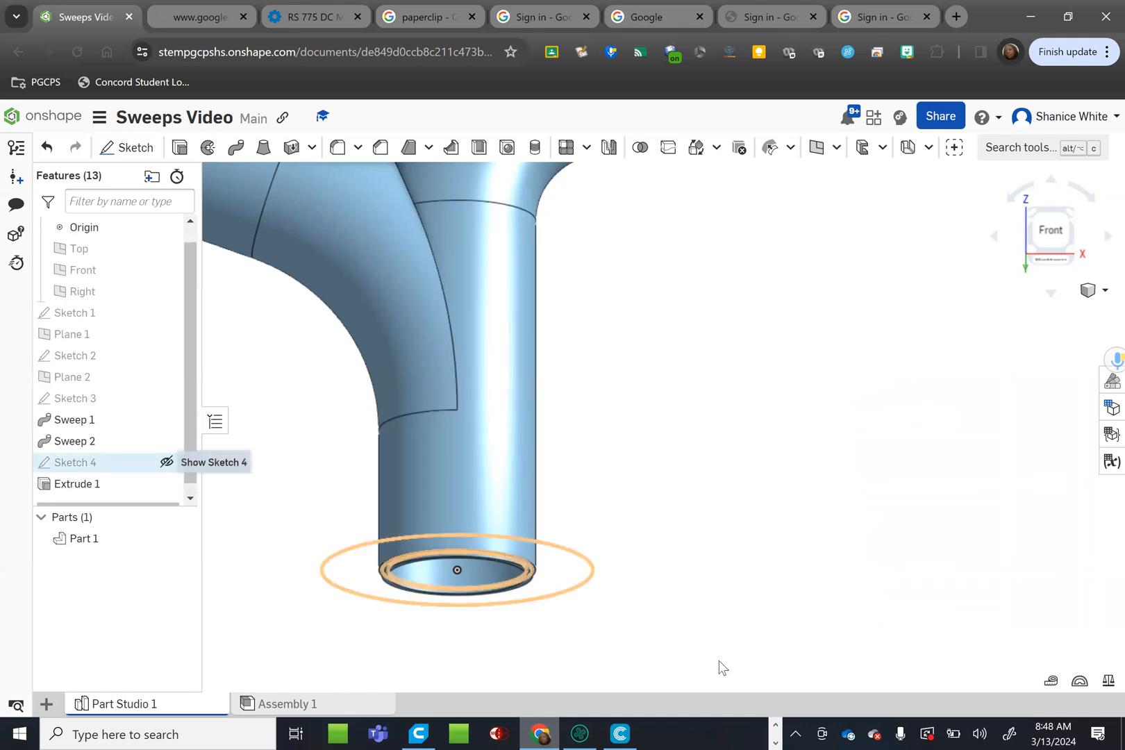
Step: Extrude the region between the 50 and 90 mm circles 15 mm upward as a flange added to Part 1
click(571, 571)
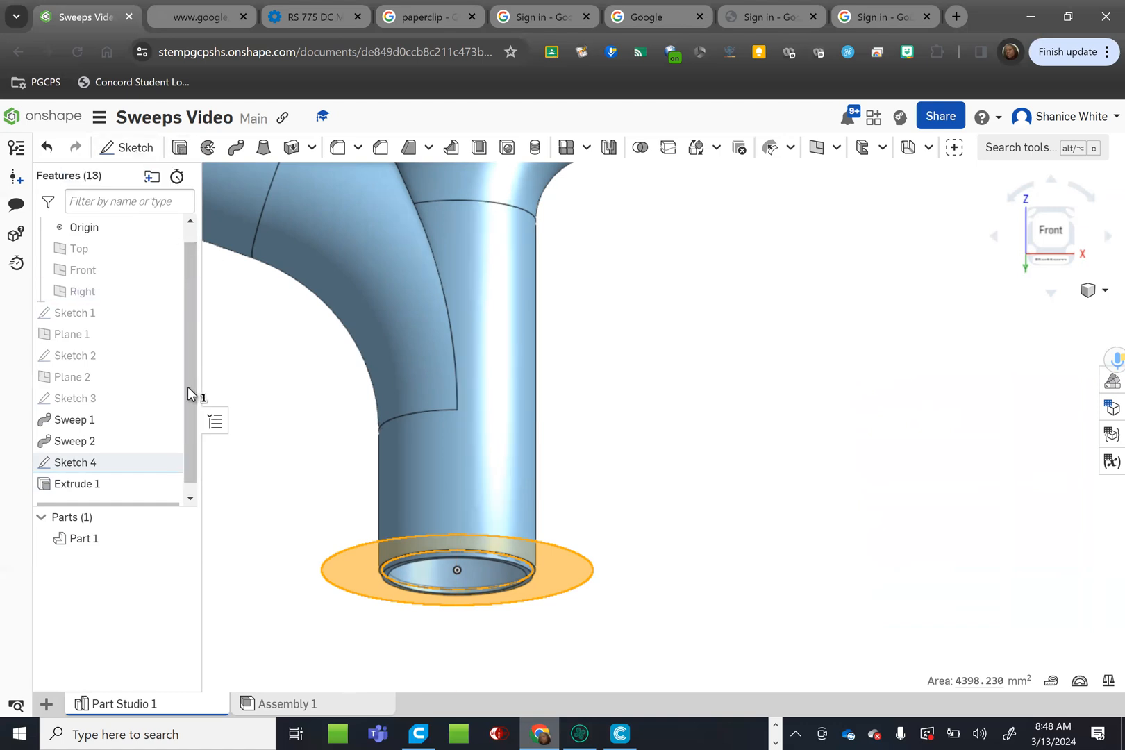
key(shift+e)
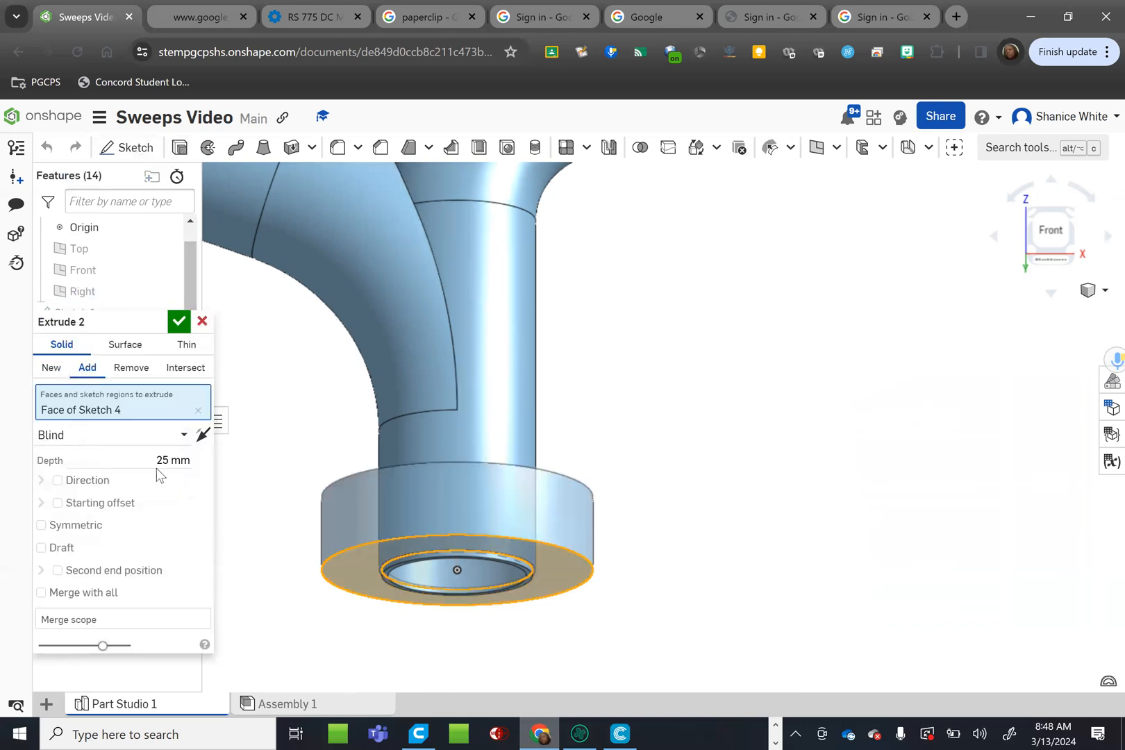
click(152, 459)
text(15)
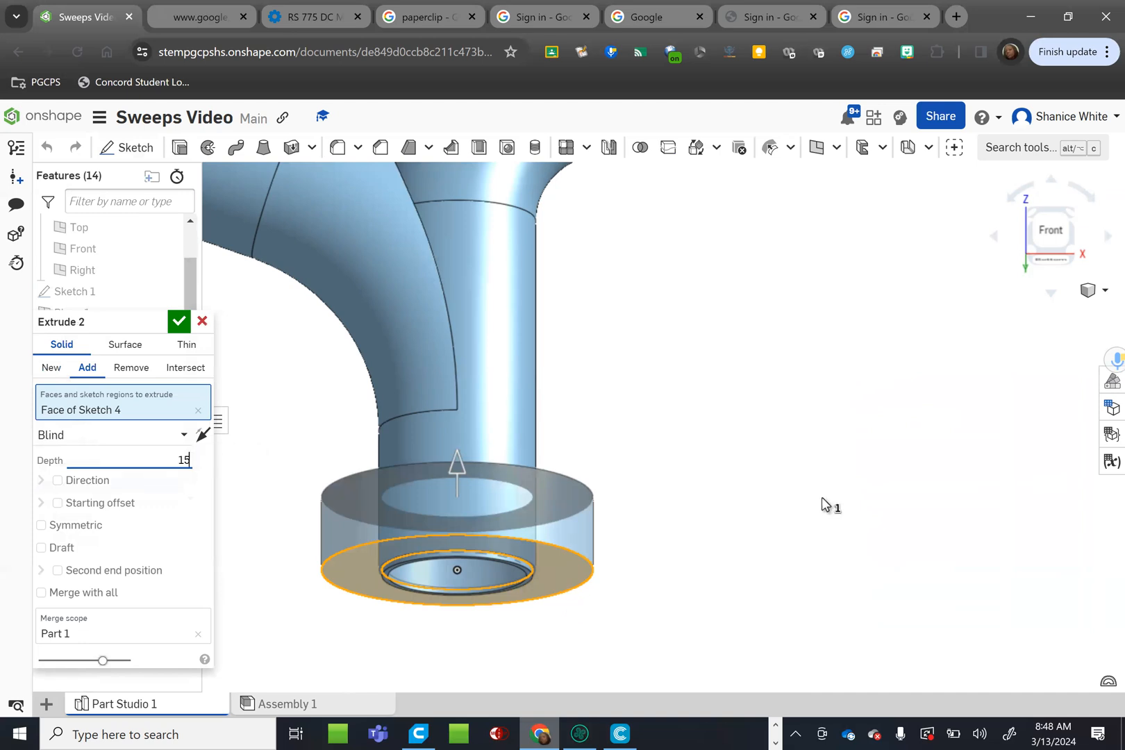
scroll(823, 505, down, 4)
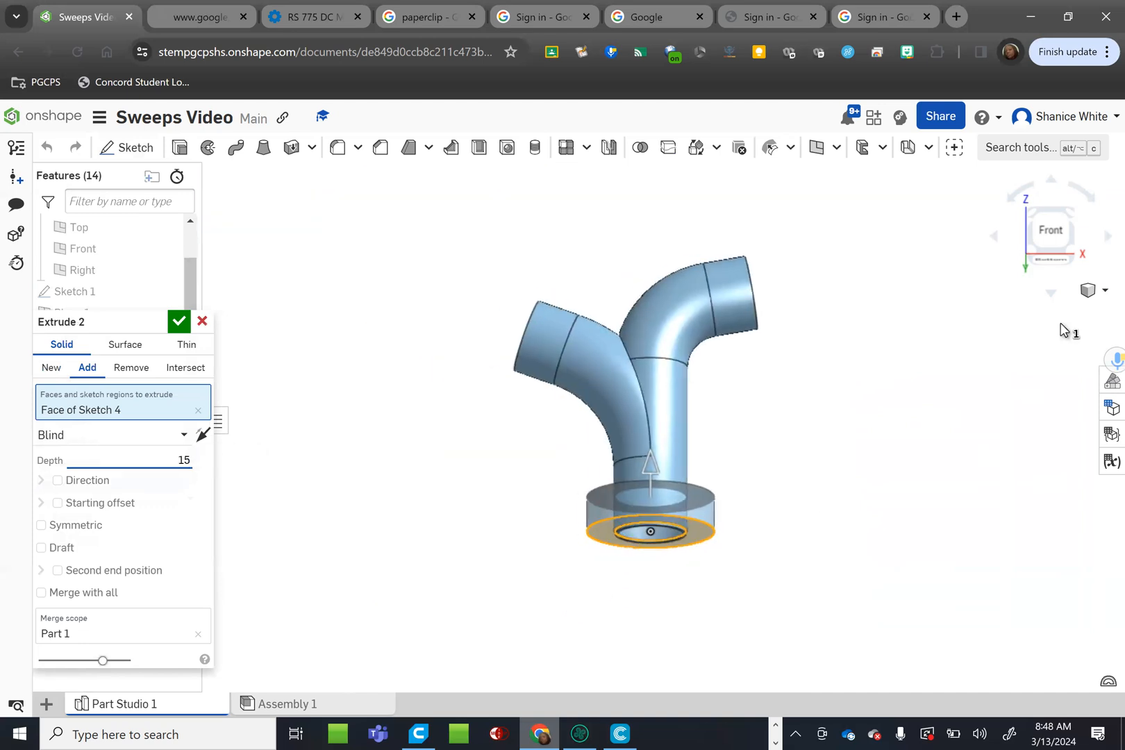
click(1094, 290)
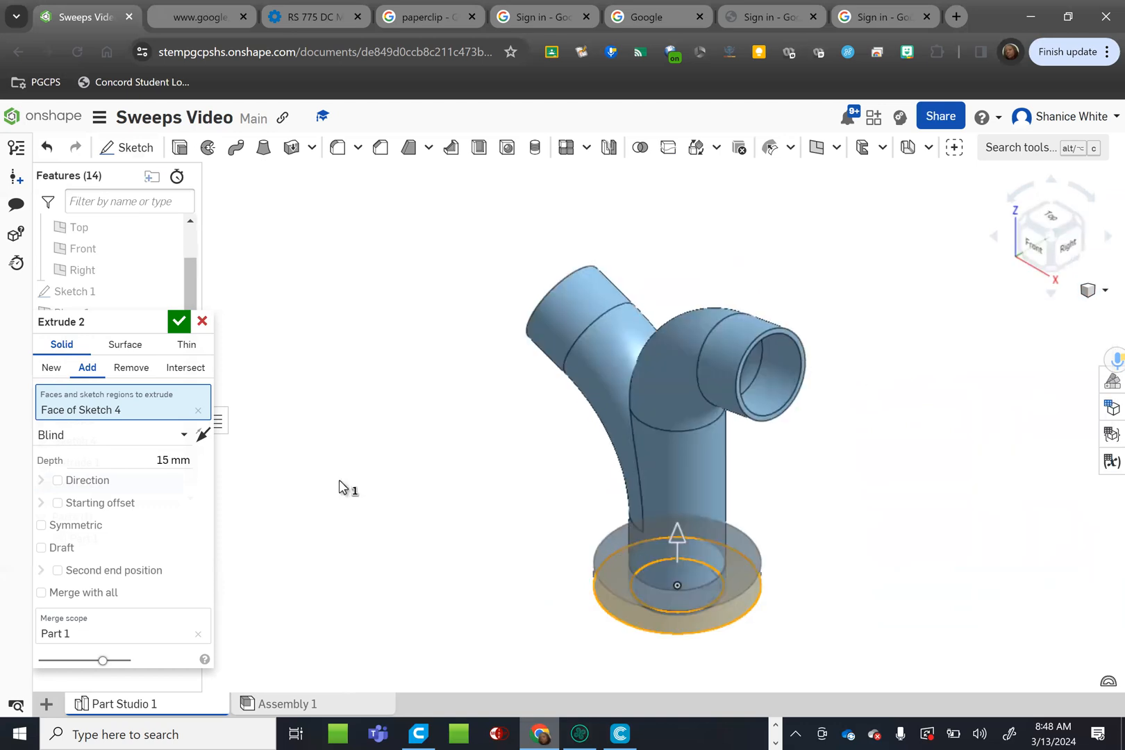
drag(123, 316, 281, 298)
click(332, 294)
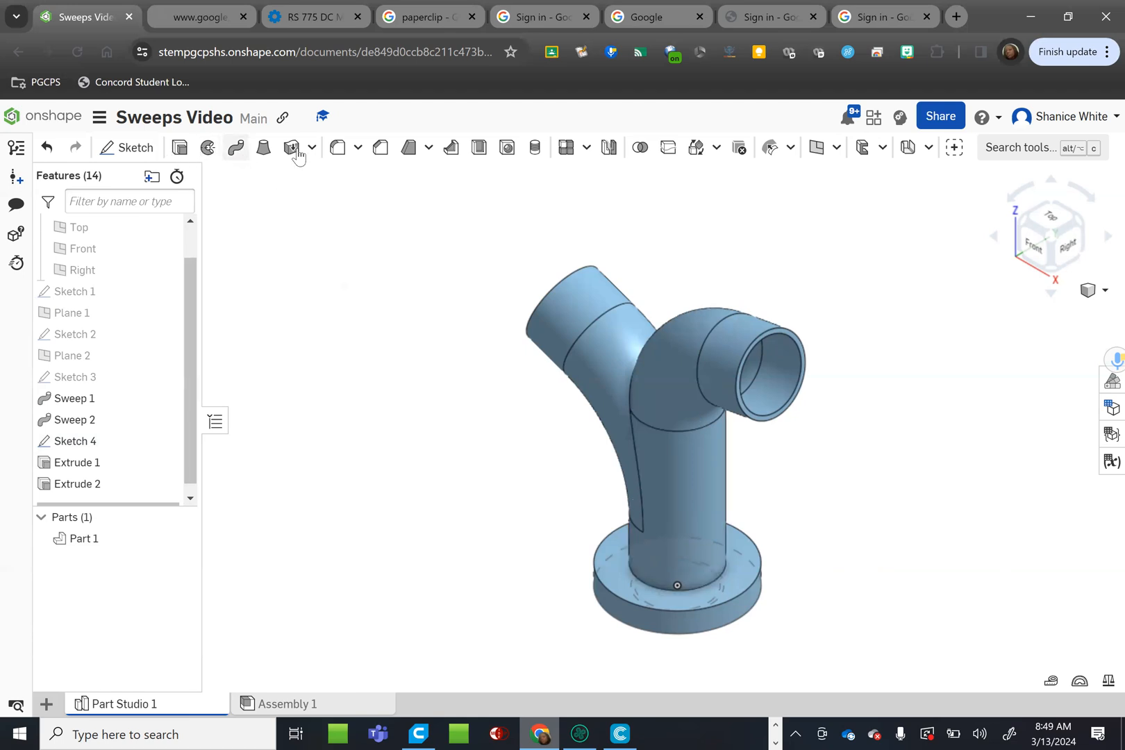
Step: Fillet the edge where the vertical pipe meets the flange's upper face and check the raised ring on its underside
scroll(718, 579, up, 3)
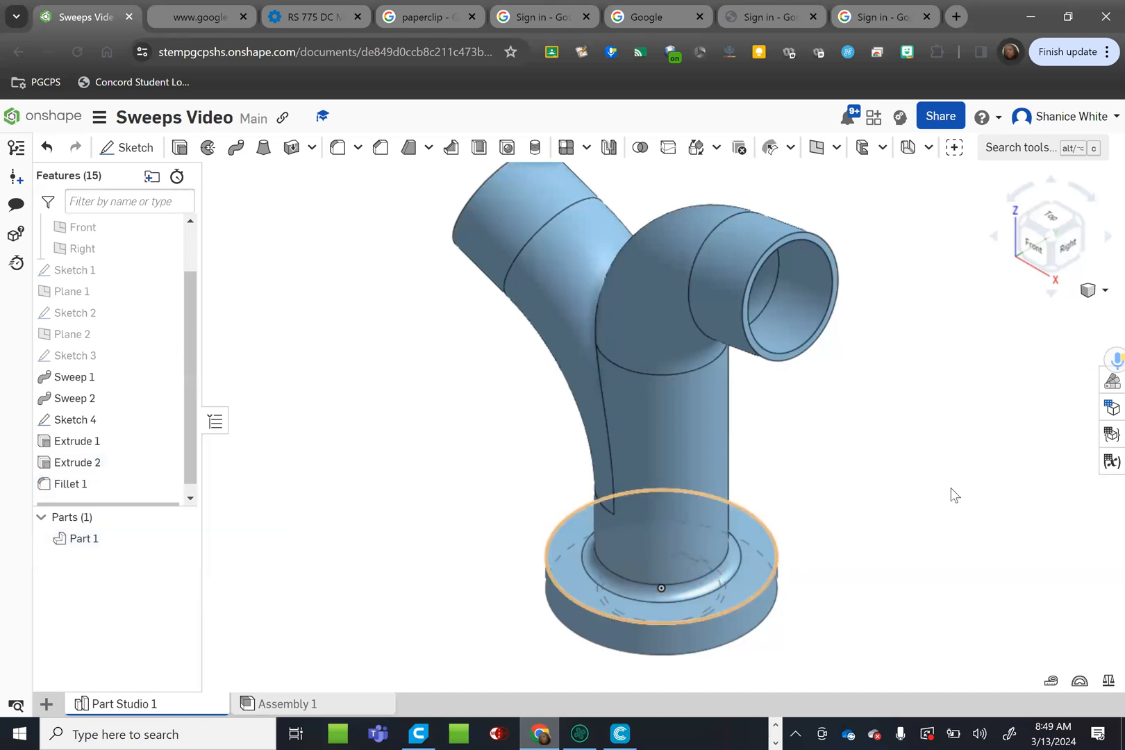
click(1055, 180)
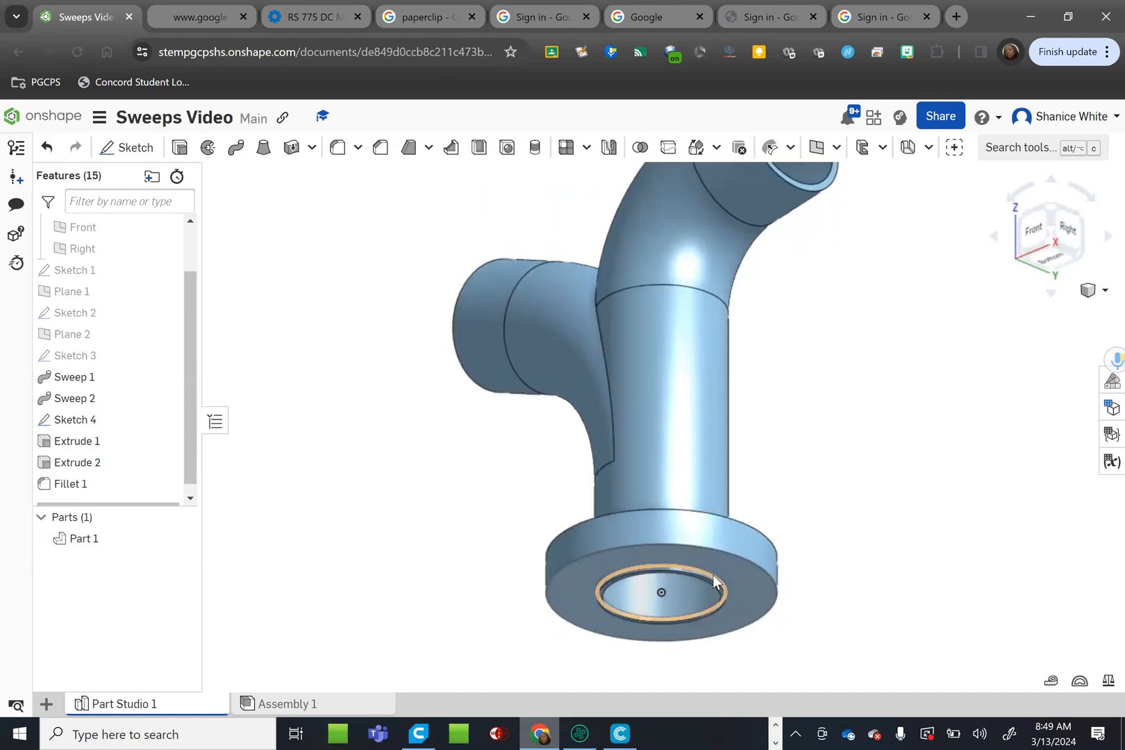
scroll(722, 583, up, 3)
scroll(733, 590, up, 3)
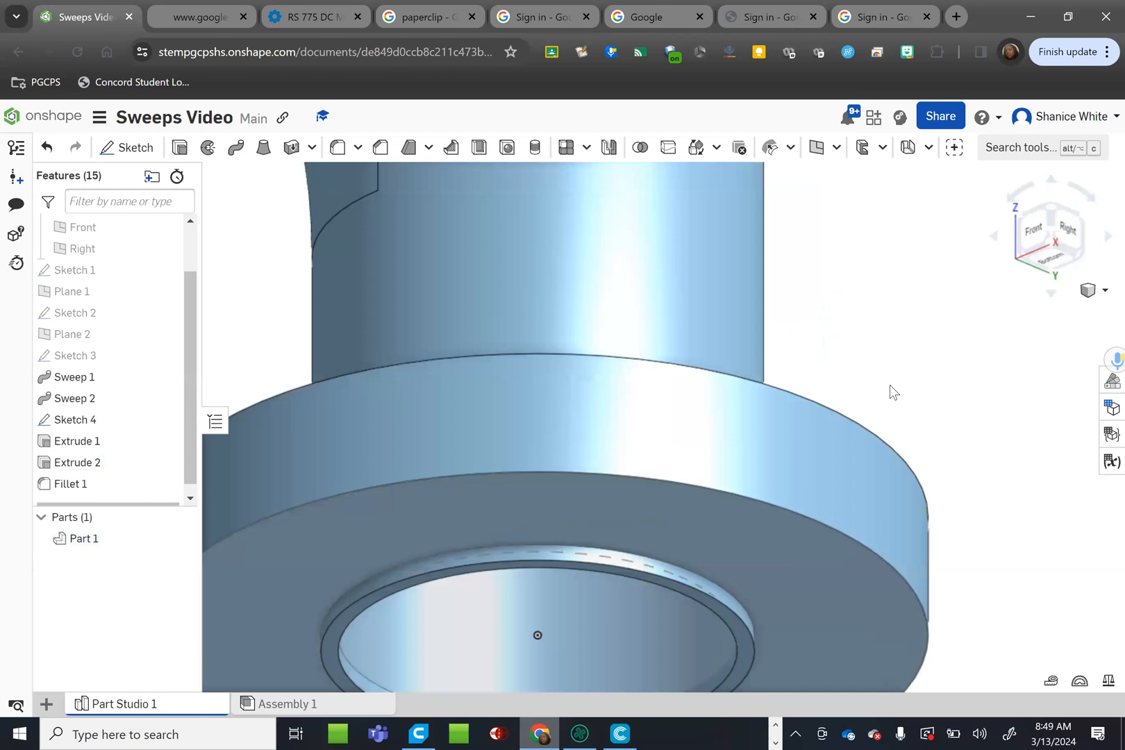
scroll(889, 385, down, 5)
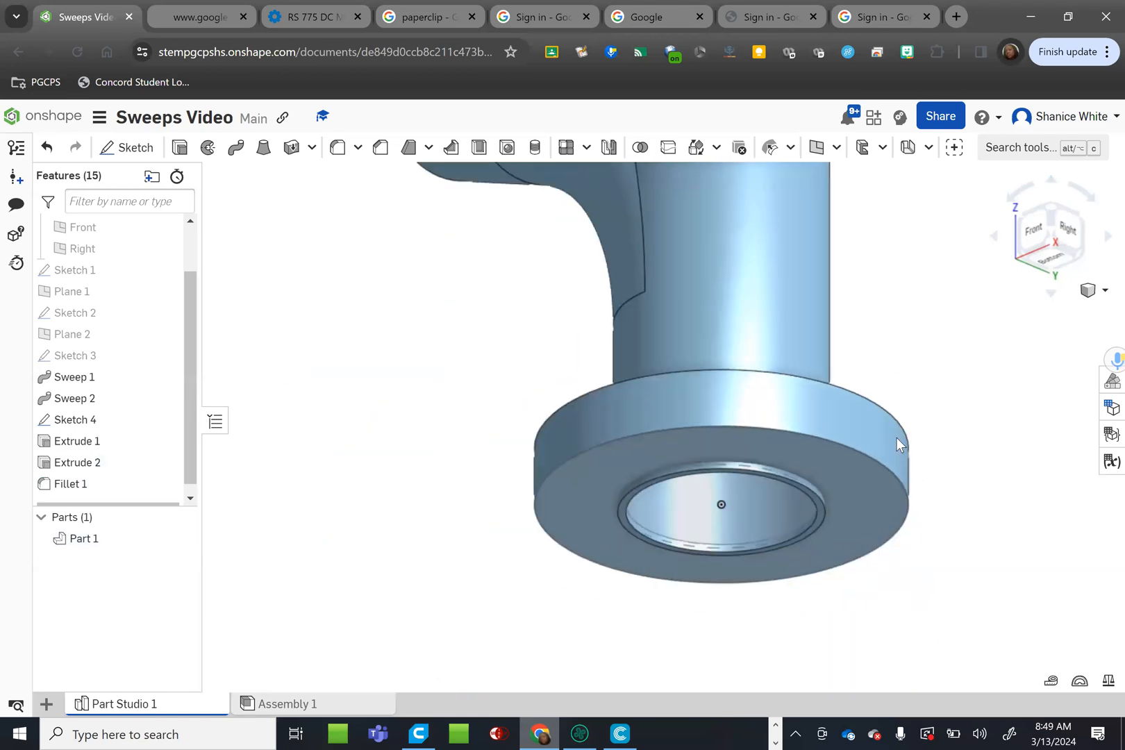
Step: Hide Sketch 4, which lies at the base of the flange
click(1054, 296)
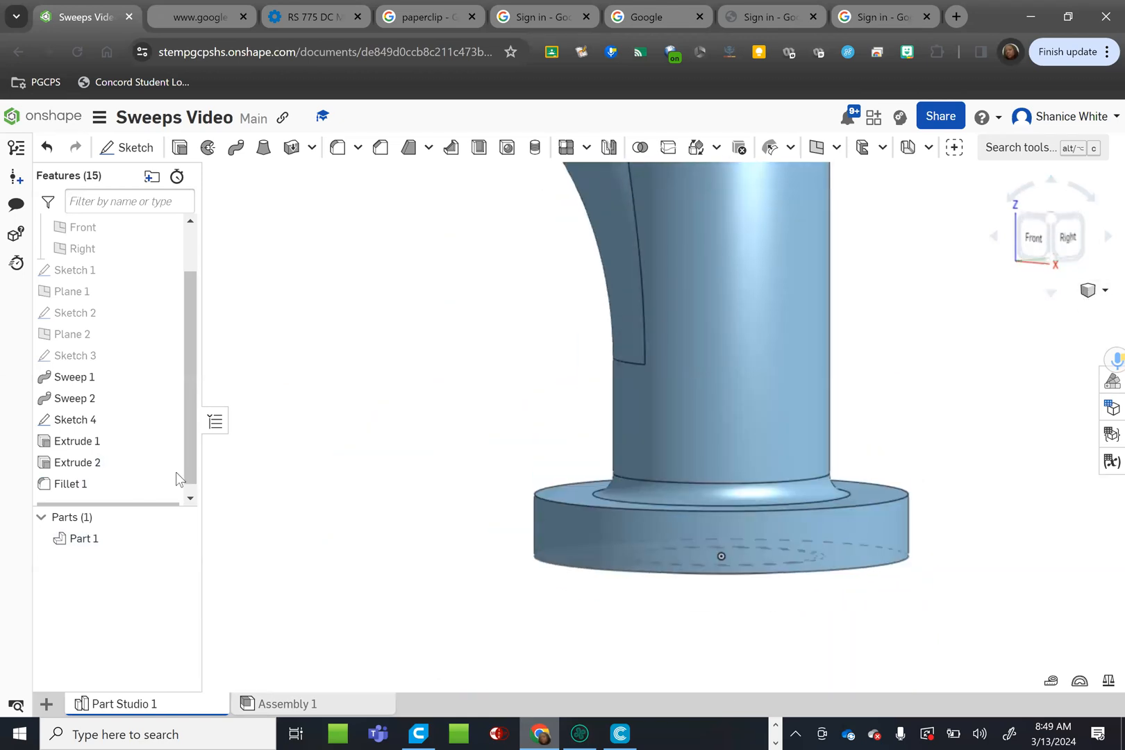
scroll(189, 477, down, 1)
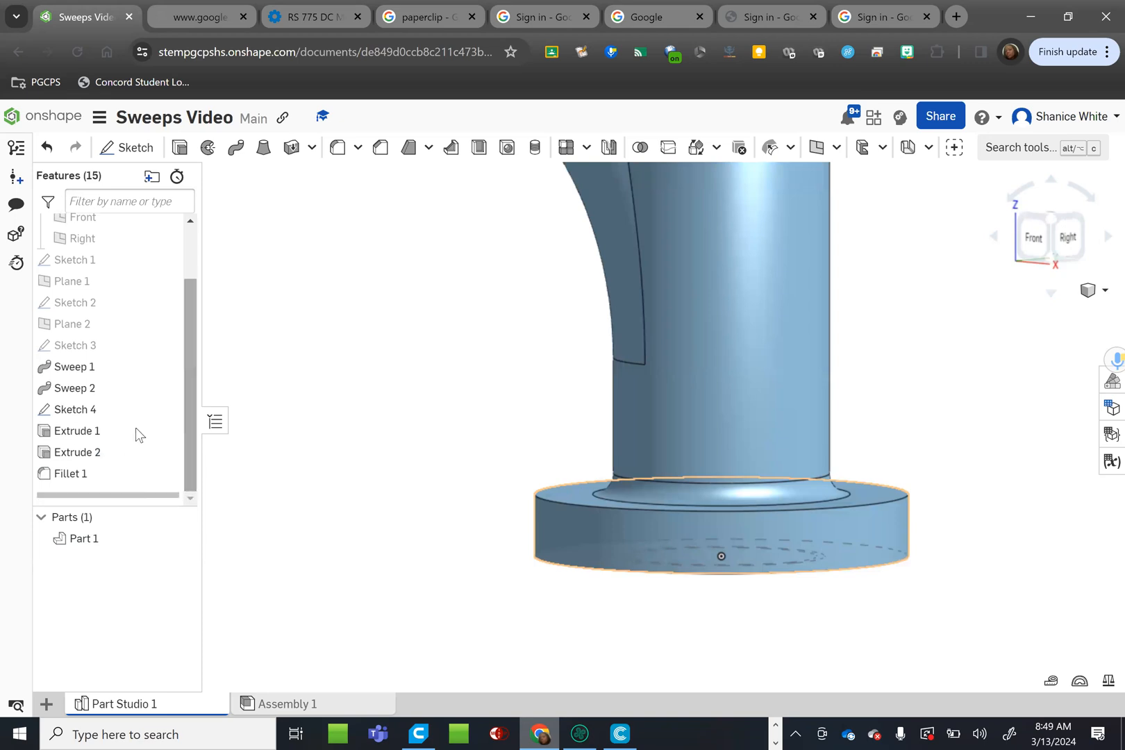
click(166, 410)
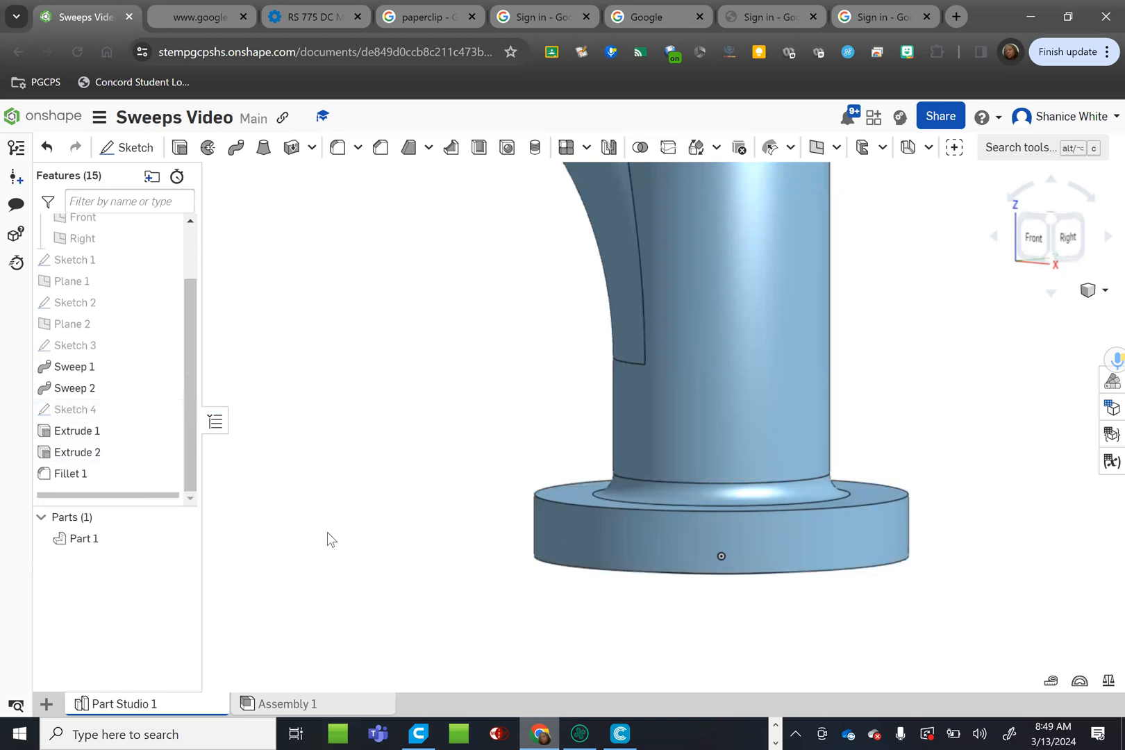
Step: Start a new sketch on the ring-shaped end face of the Sweep 1 branch and view it normal to the sketch plane
scroll(327, 539, down, 3)
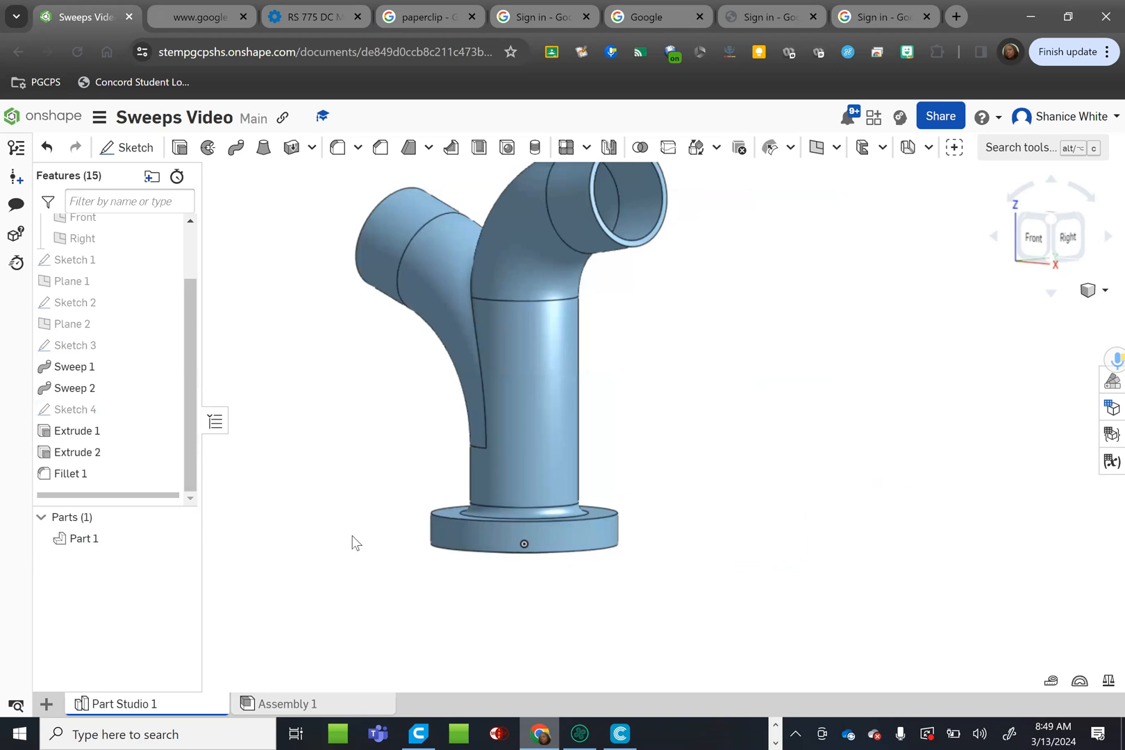
scroll(347, 521, down, 3)
scroll(522, 317, up, 5)
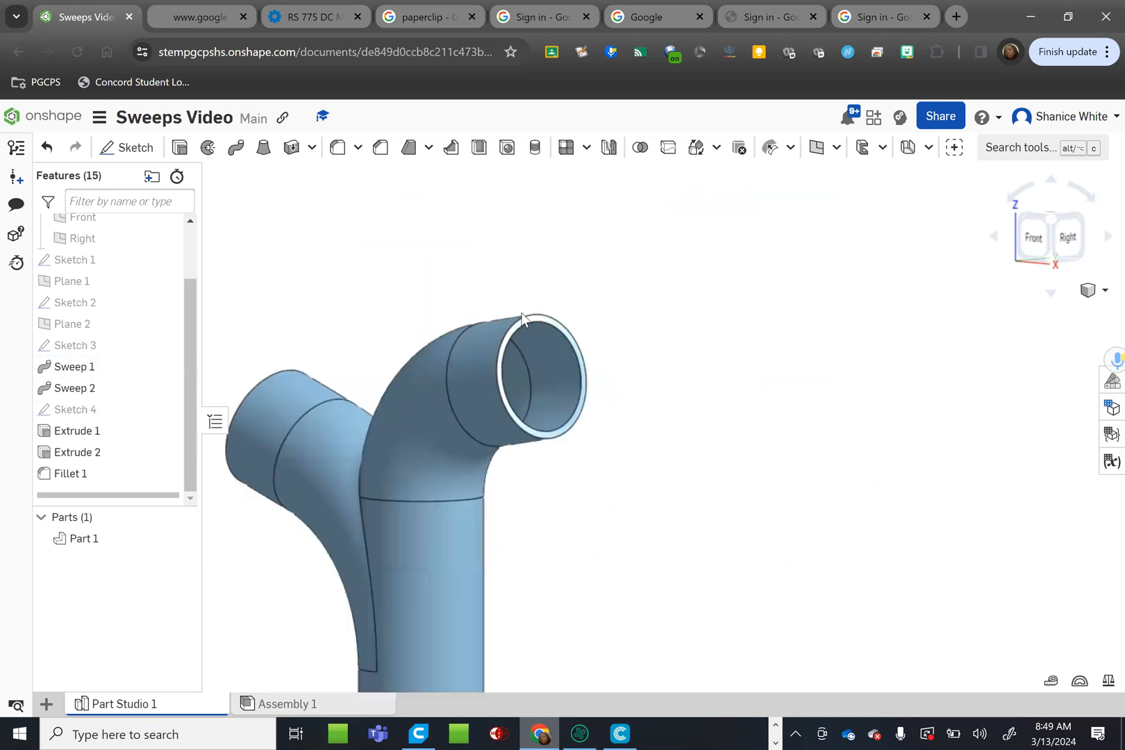
scroll(525, 318, up, 3)
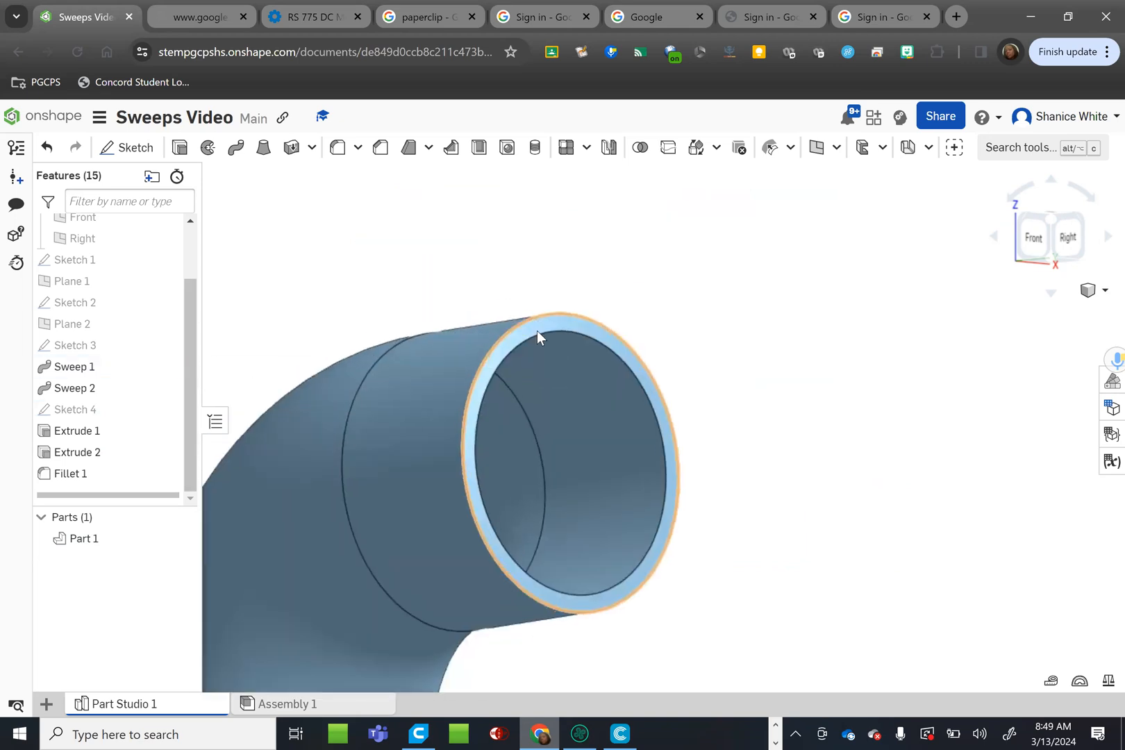
click(582, 352)
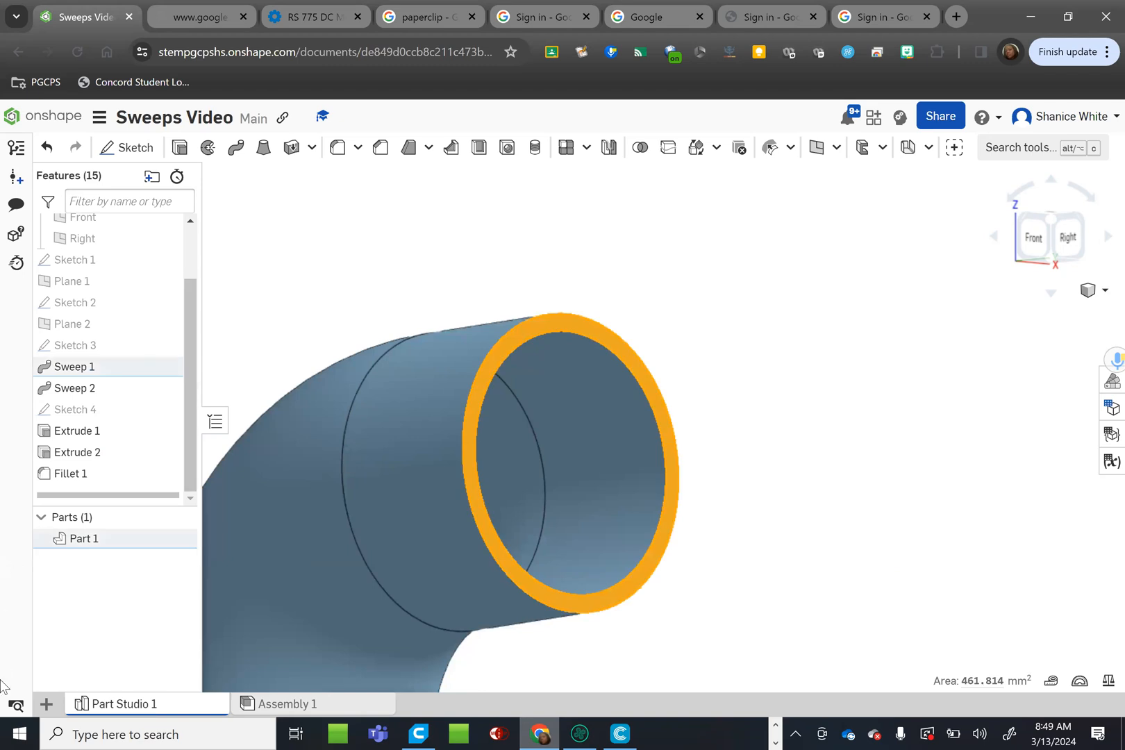
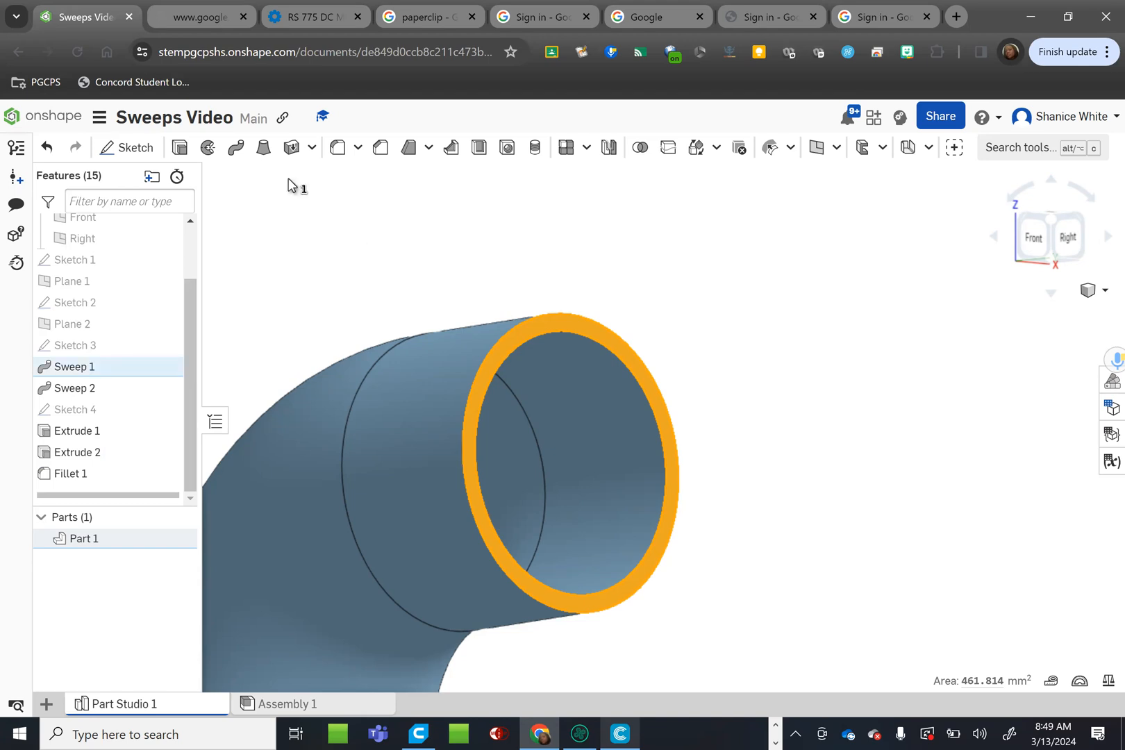
key(shift+s)
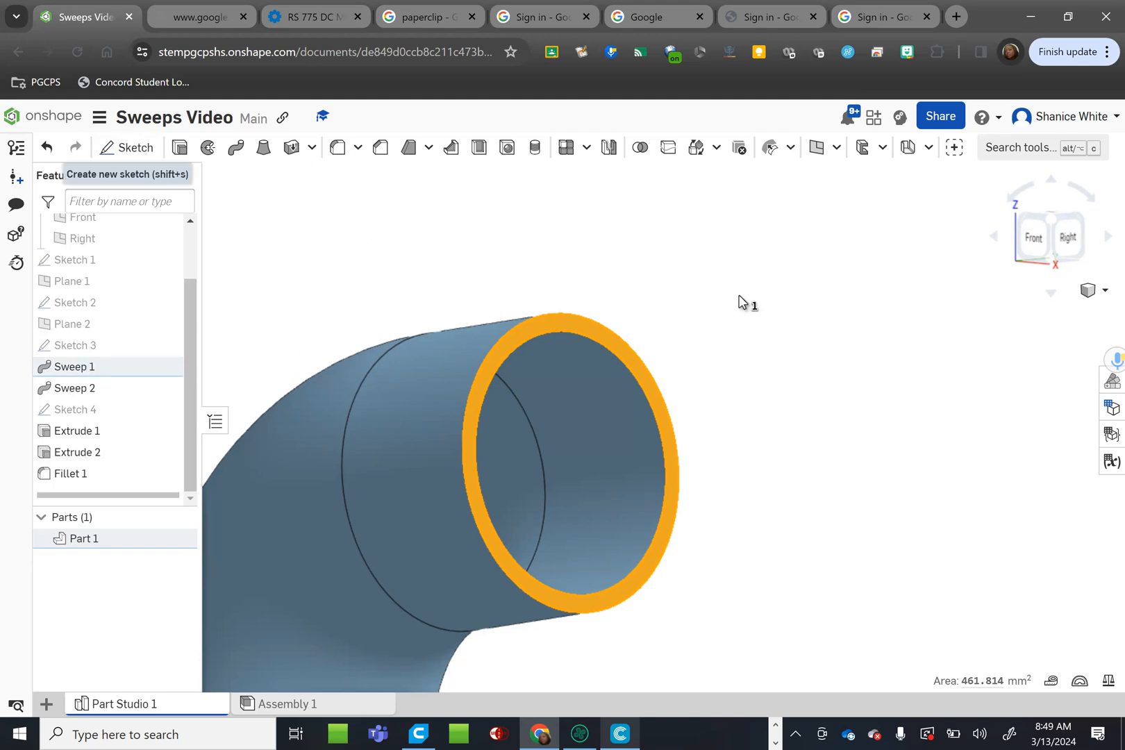
key(f)
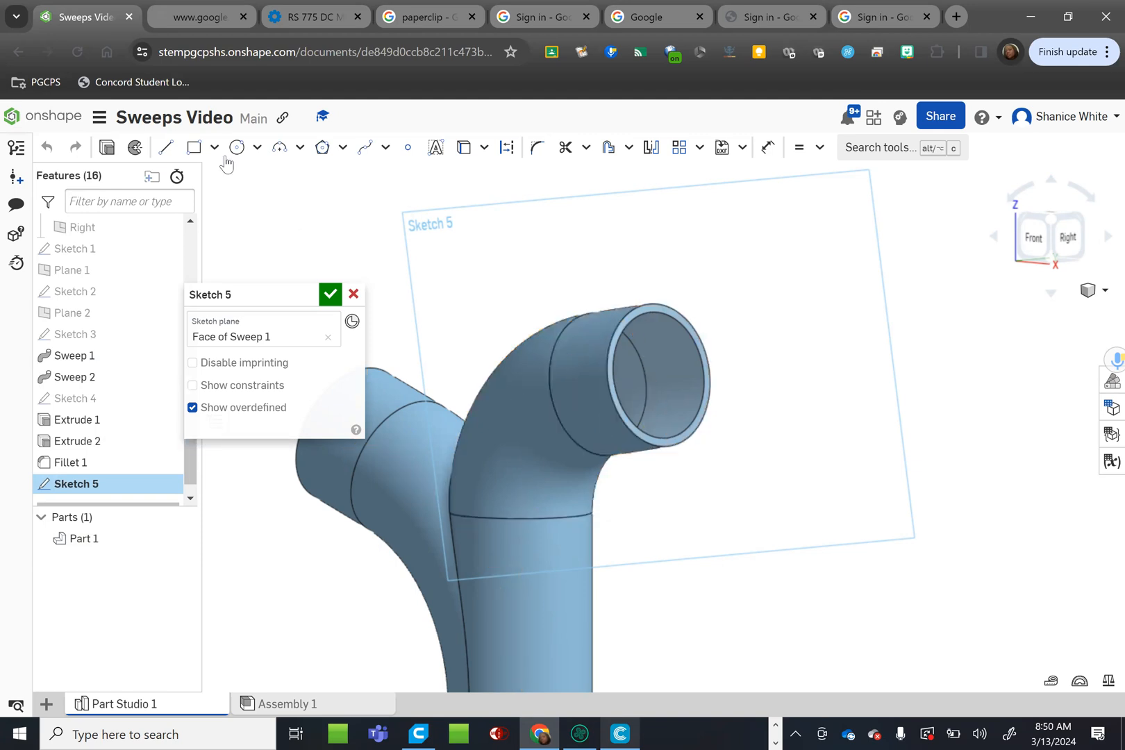
right_click(738, 256)
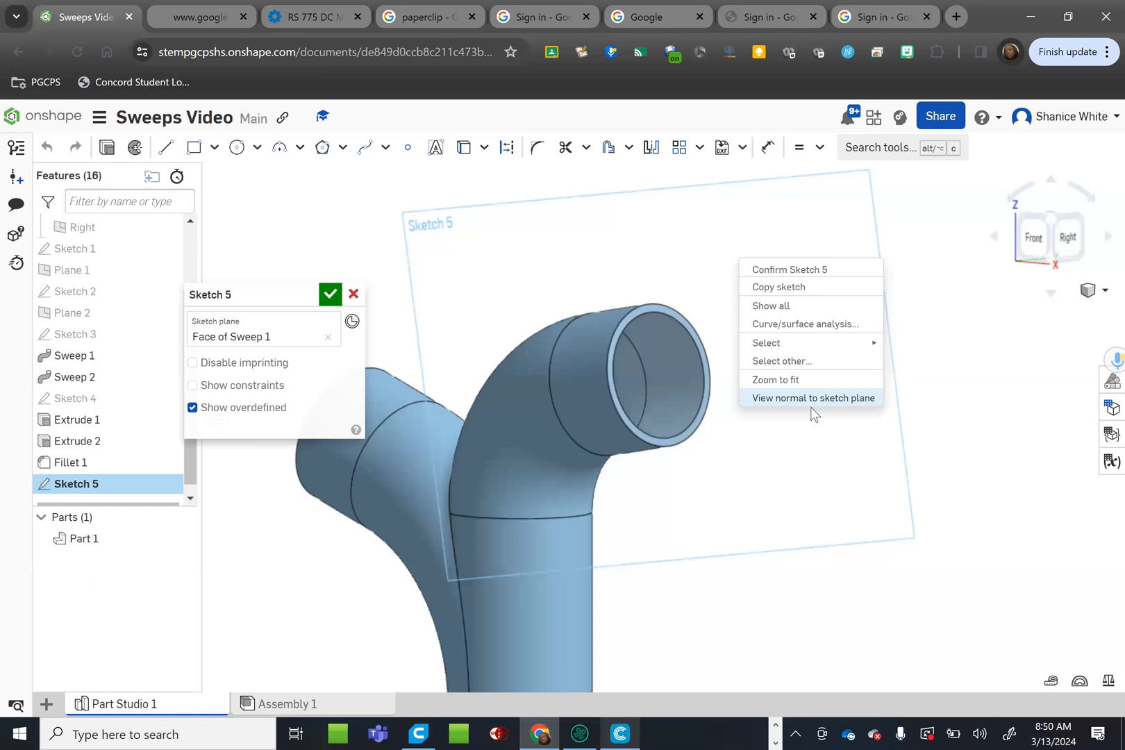
click(813, 398)
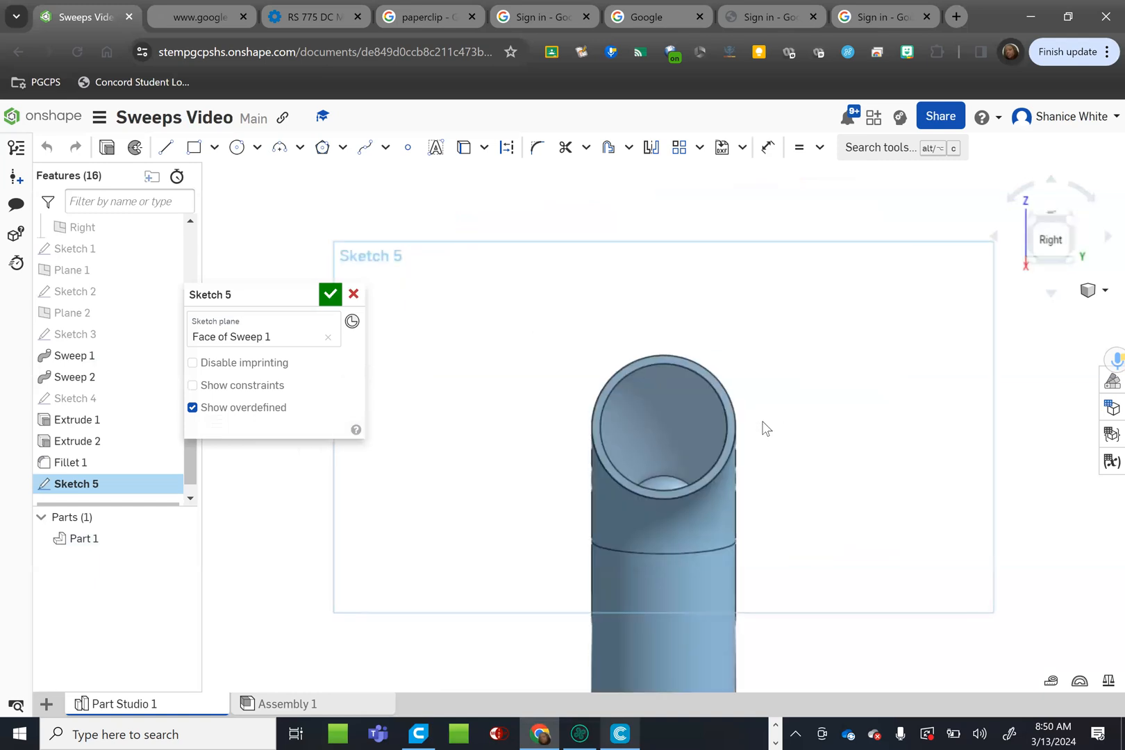
Step: Sketch a circle about 79 mm in diameter concentric with the pipe opening and two concentric circles, about 15 and 36 mm, directly above it
click(238, 149)
click(693, 471)
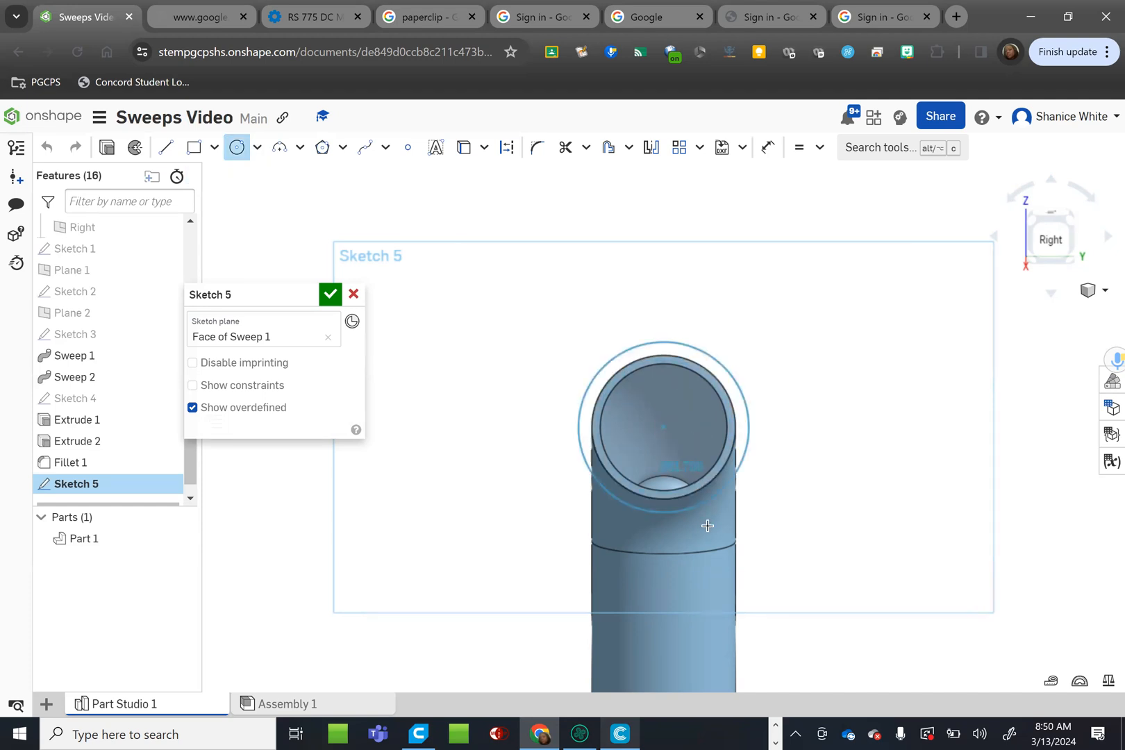
click(701, 509)
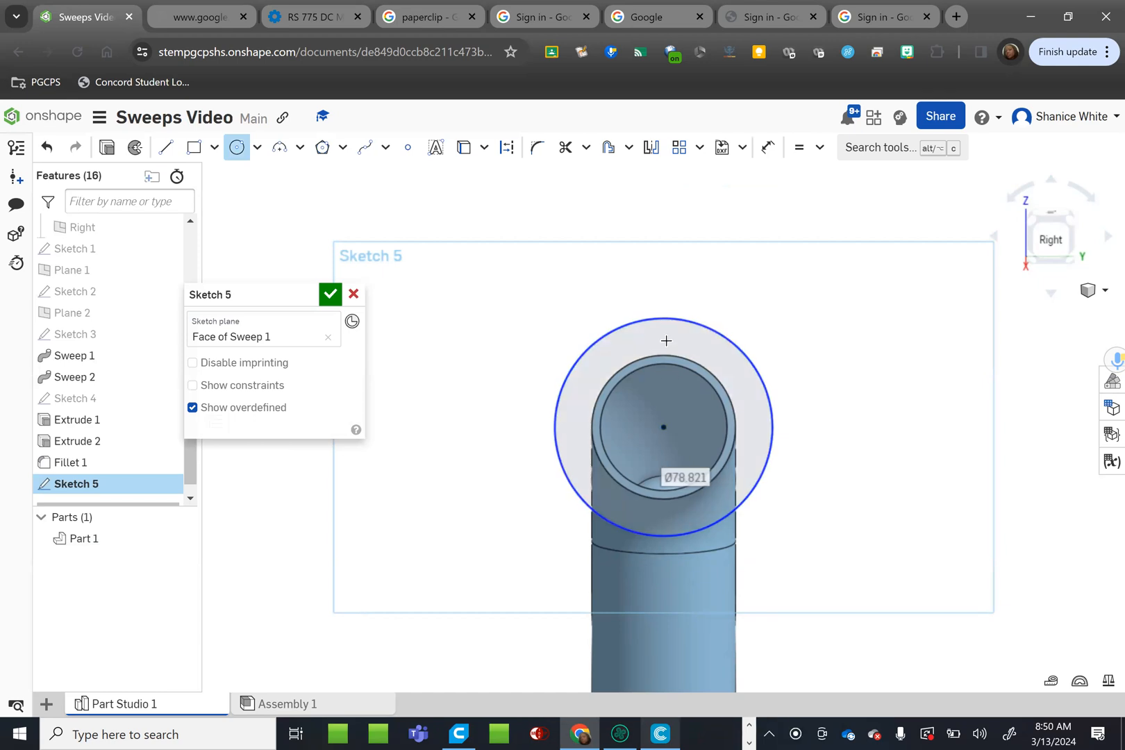
click(663, 231)
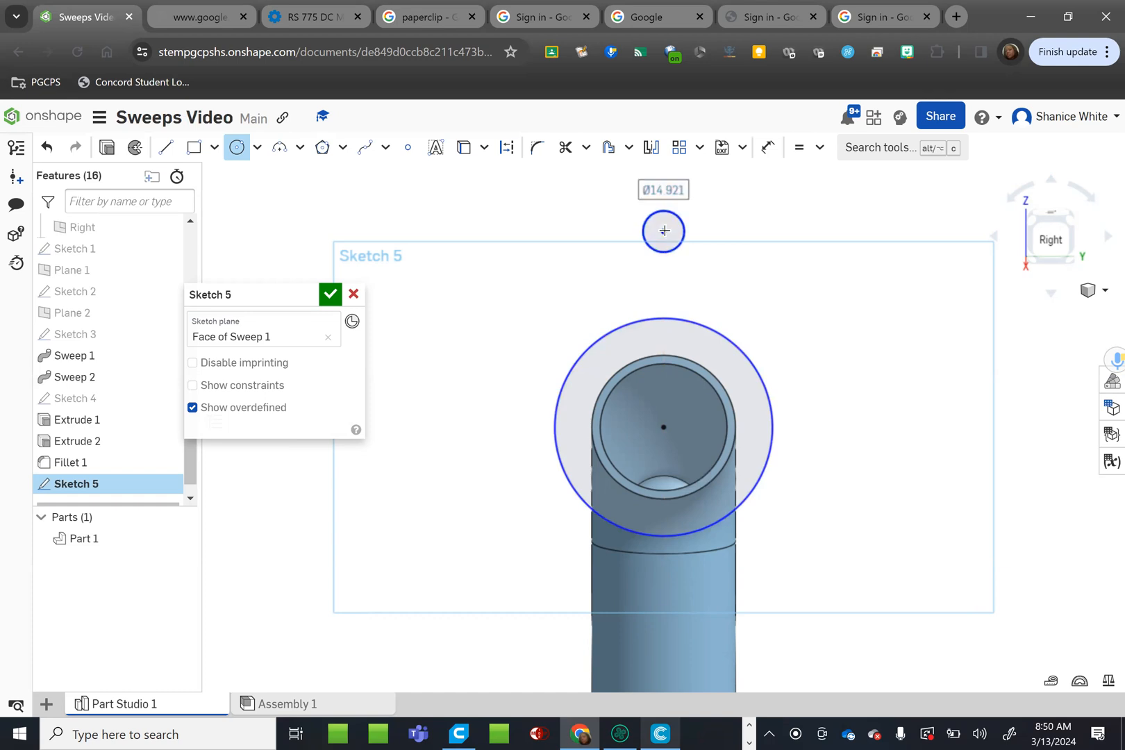
click(663, 231)
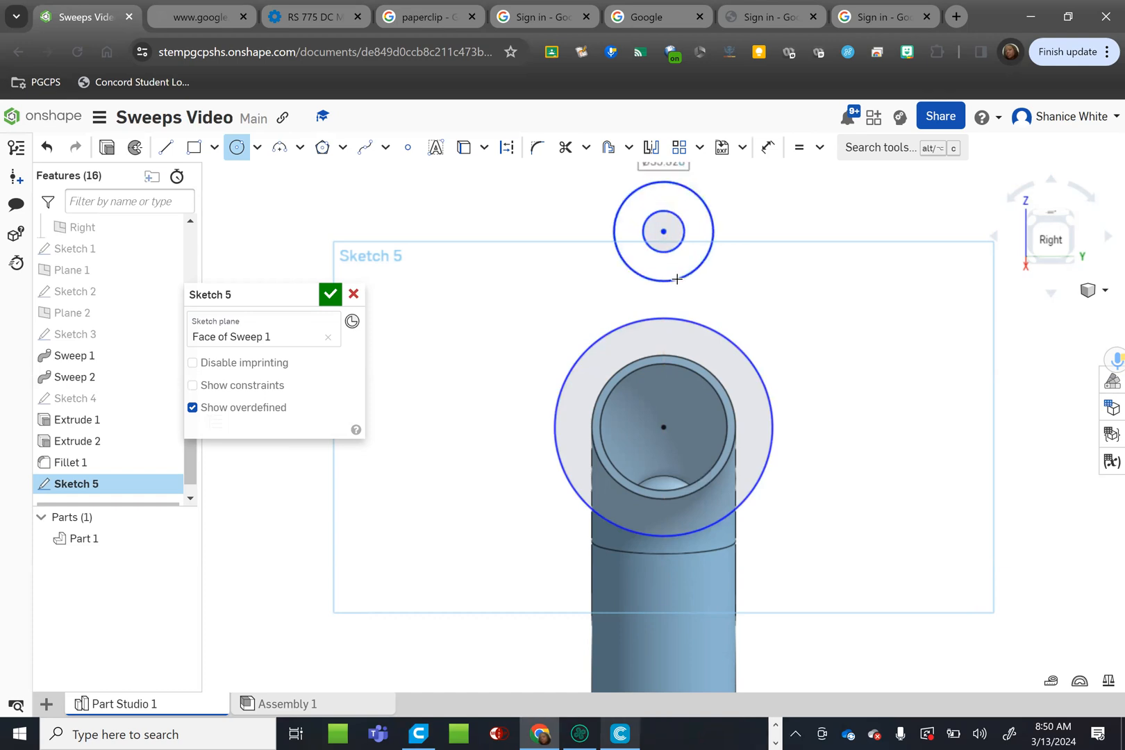
click(677, 278)
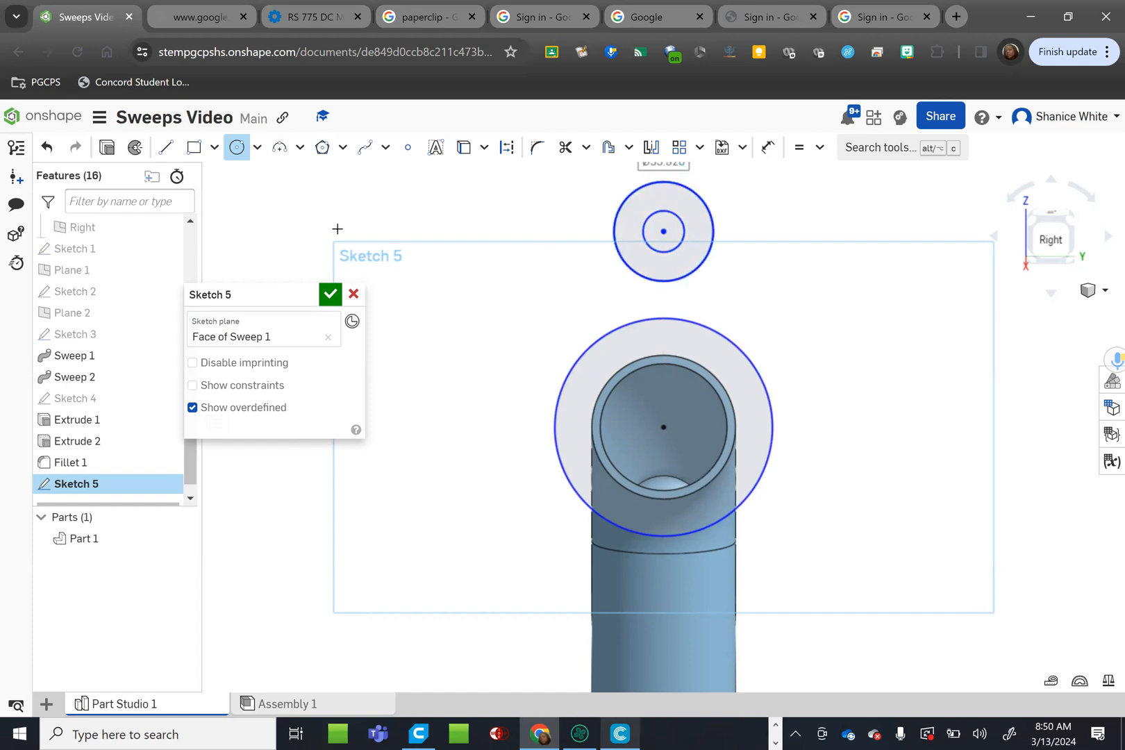
Step: Draw a vertical construction line upward and a horizontal one leftward from the centre of the pipe opening
click(167, 150)
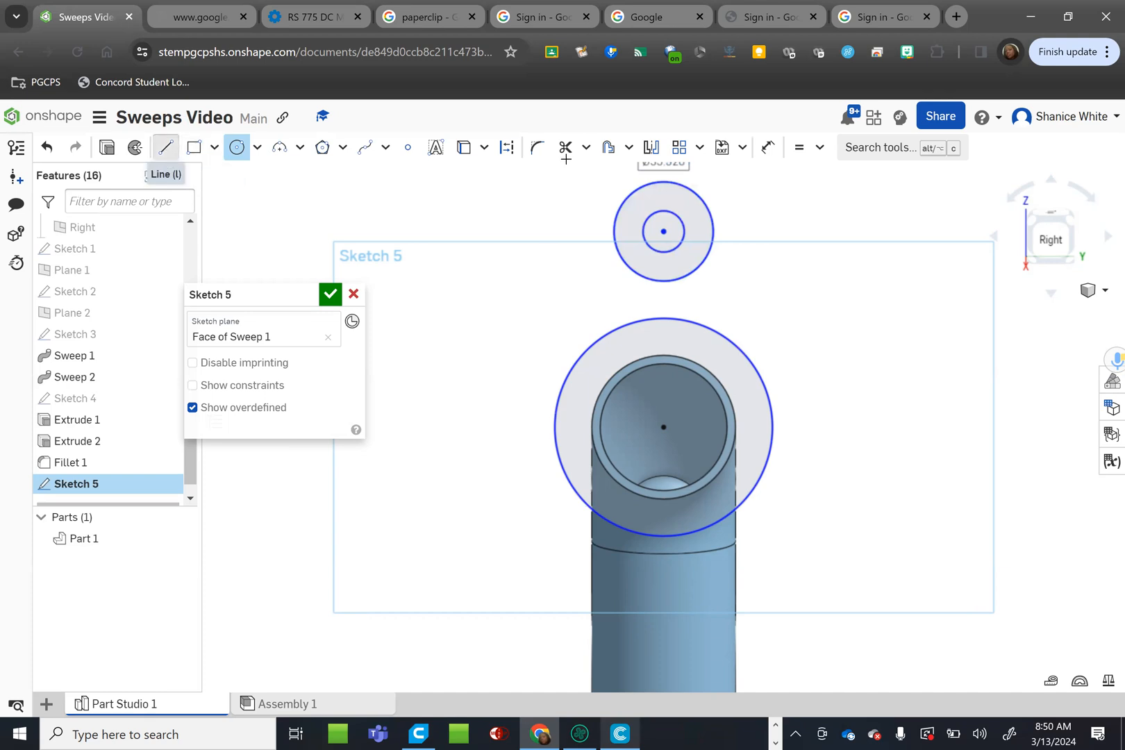
click(504, 150)
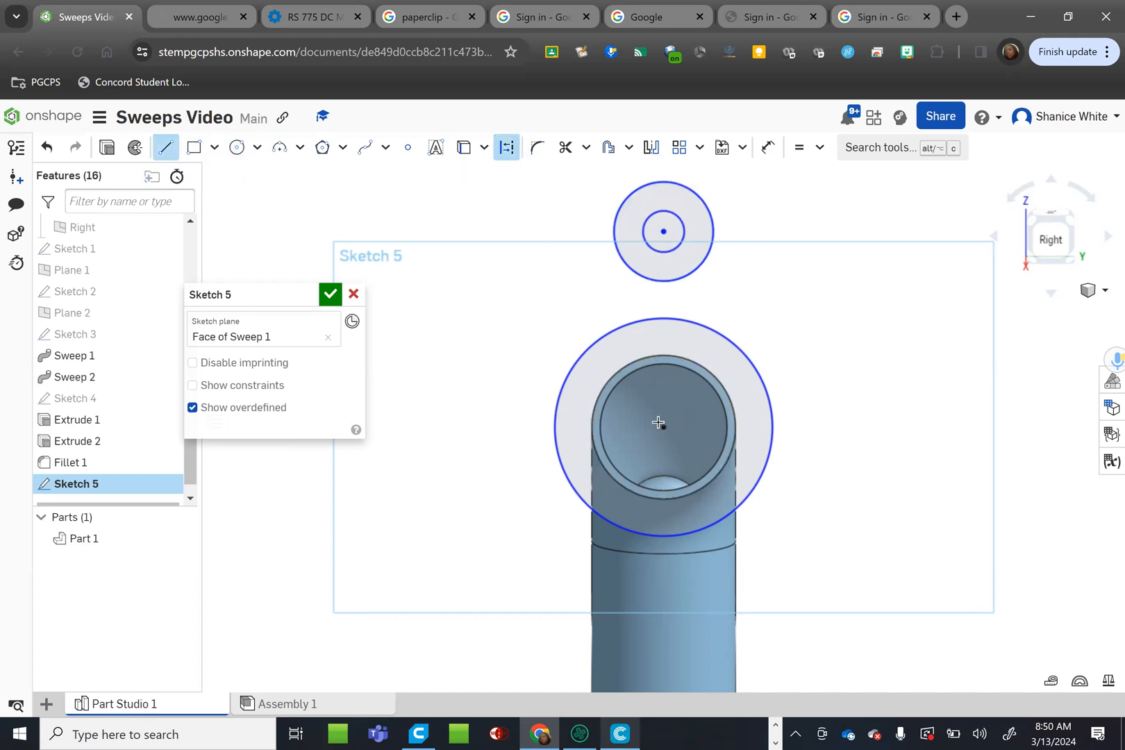
click(664, 425)
click(664, 300)
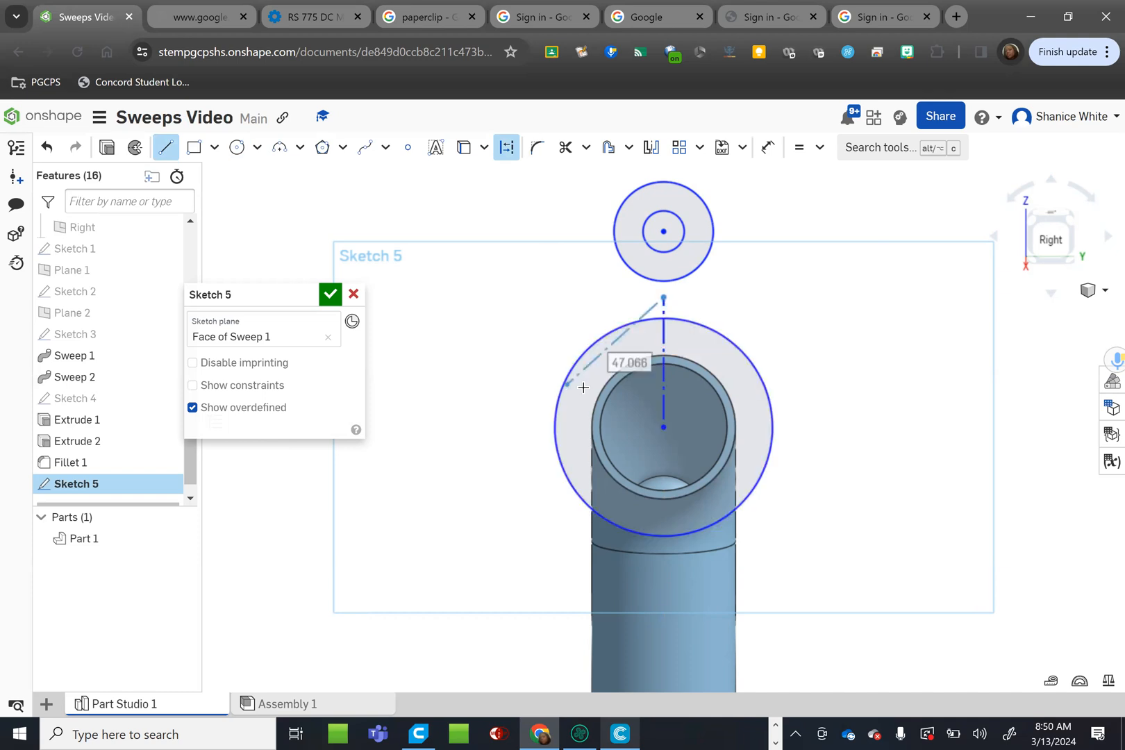
key(Escape)
click(170, 153)
click(507, 147)
click(662, 427)
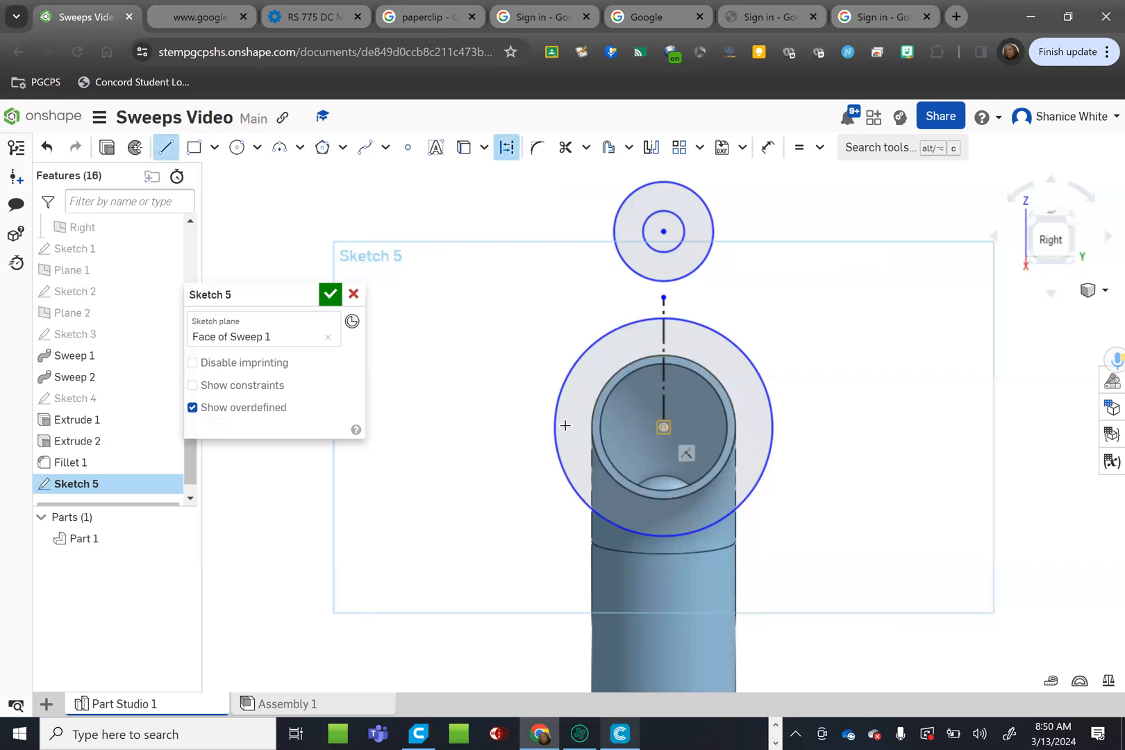
click(496, 428)
key(Escape)
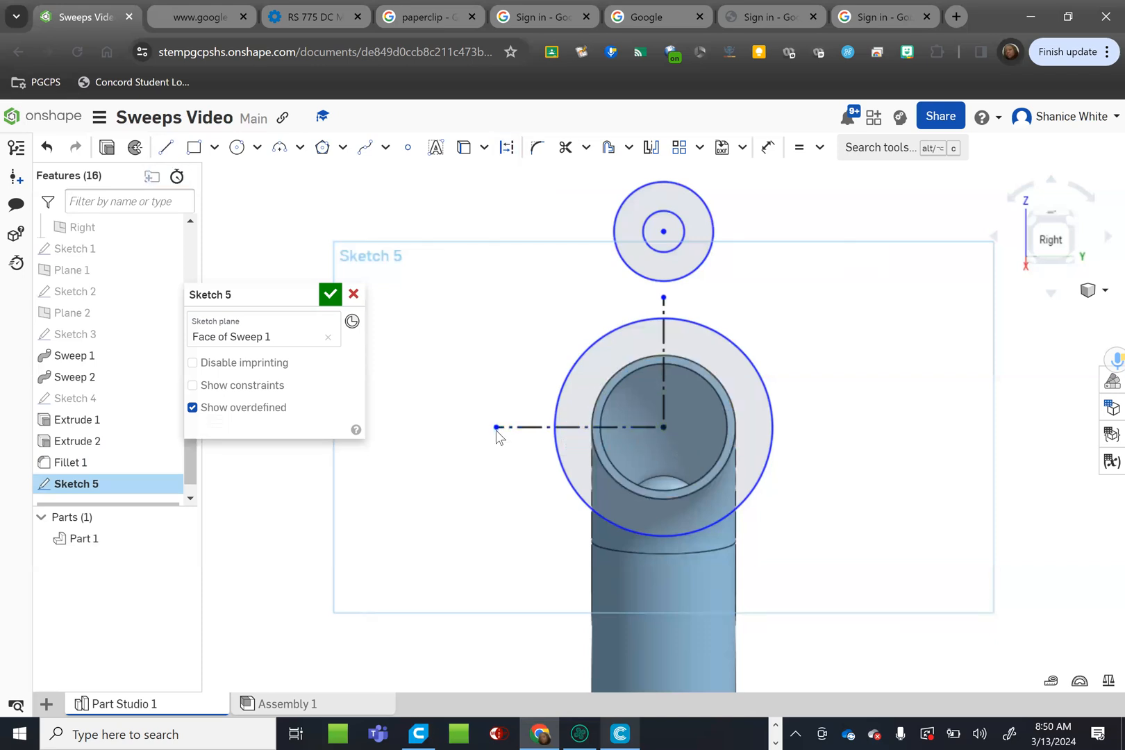
Step: Join the left sides of the upper outer circle and the large circle with a line, and mirror it across the vertical construction line
click(166, 148)
click(611, 228)
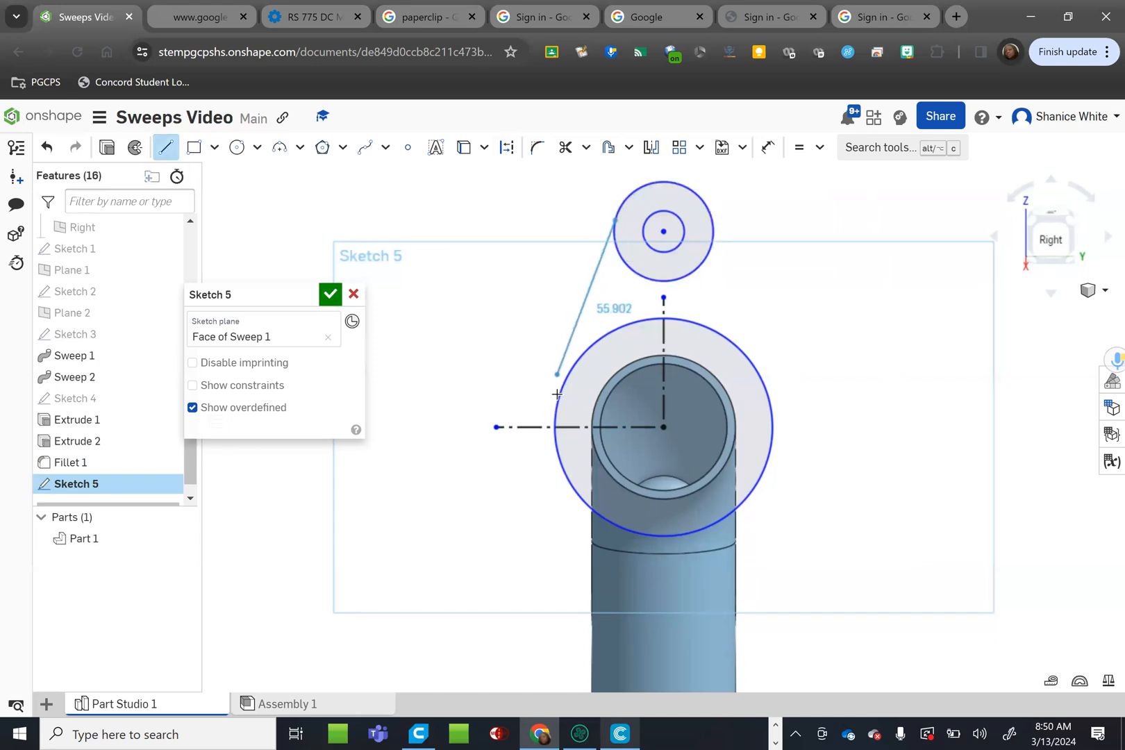
click(557, 397)
key(Escape)
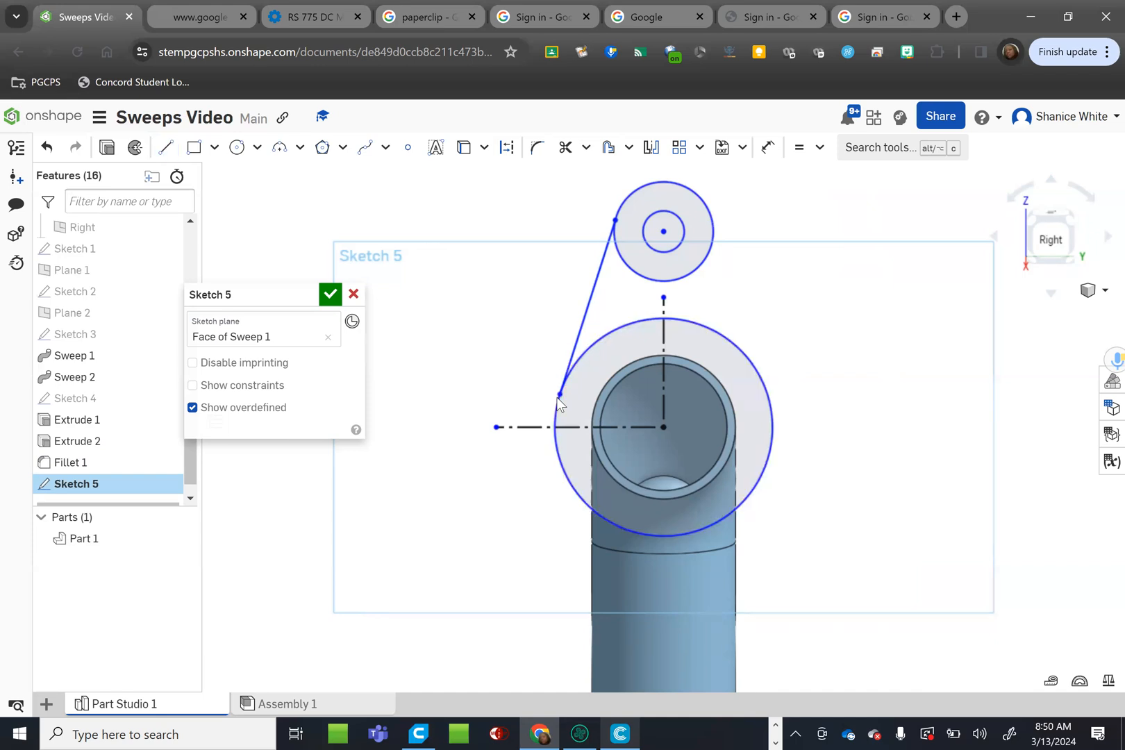
click(661, 358)
click(651, 147)
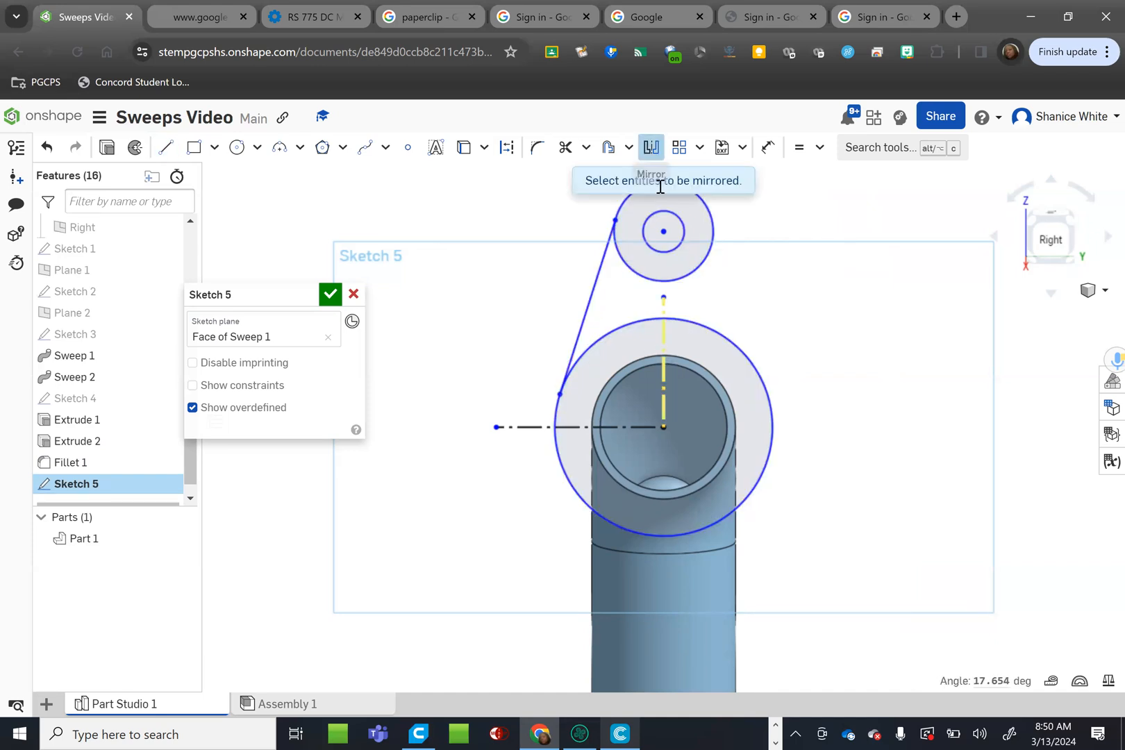
click(611, 237)
key(Escape)
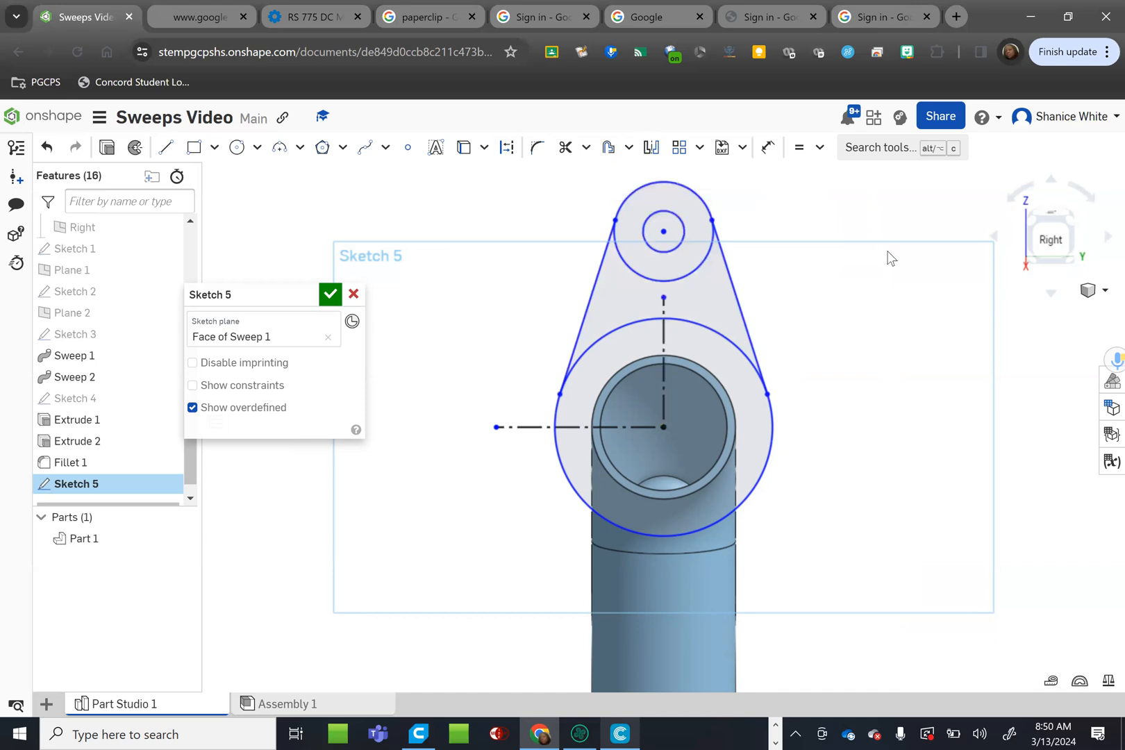
Step: Make the mirrored right-hand line tangent to both the large circle and the upper outer circle
click(731, 280)
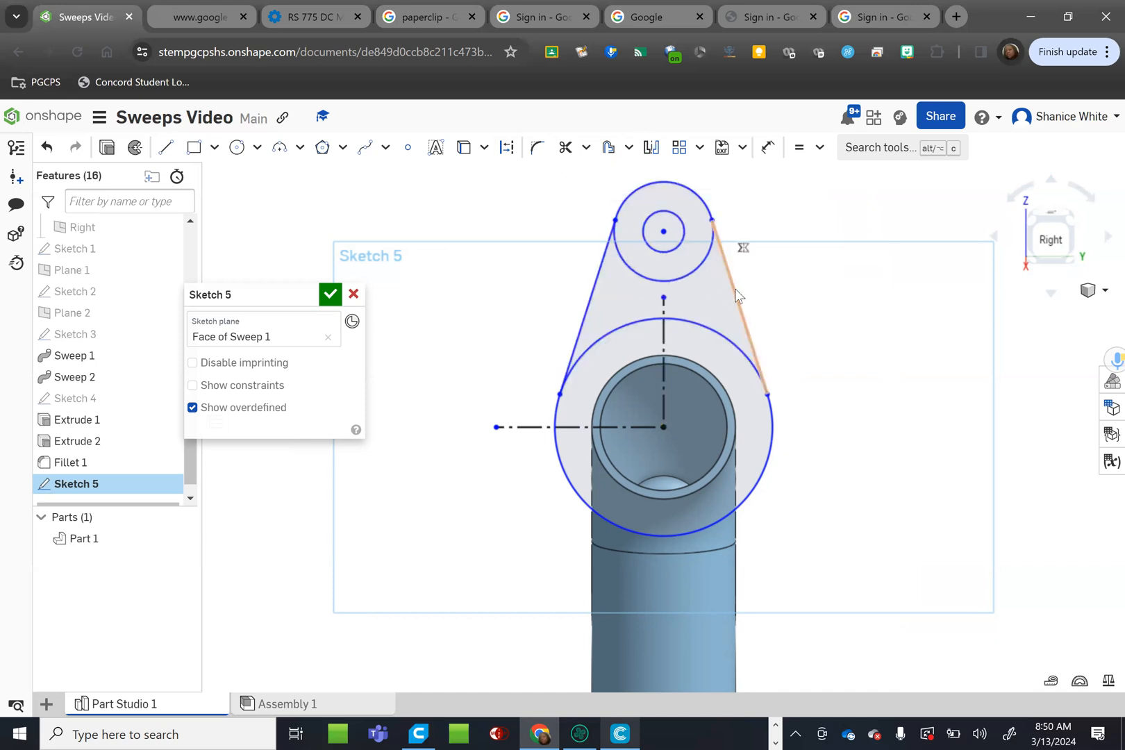
click(769, 410)
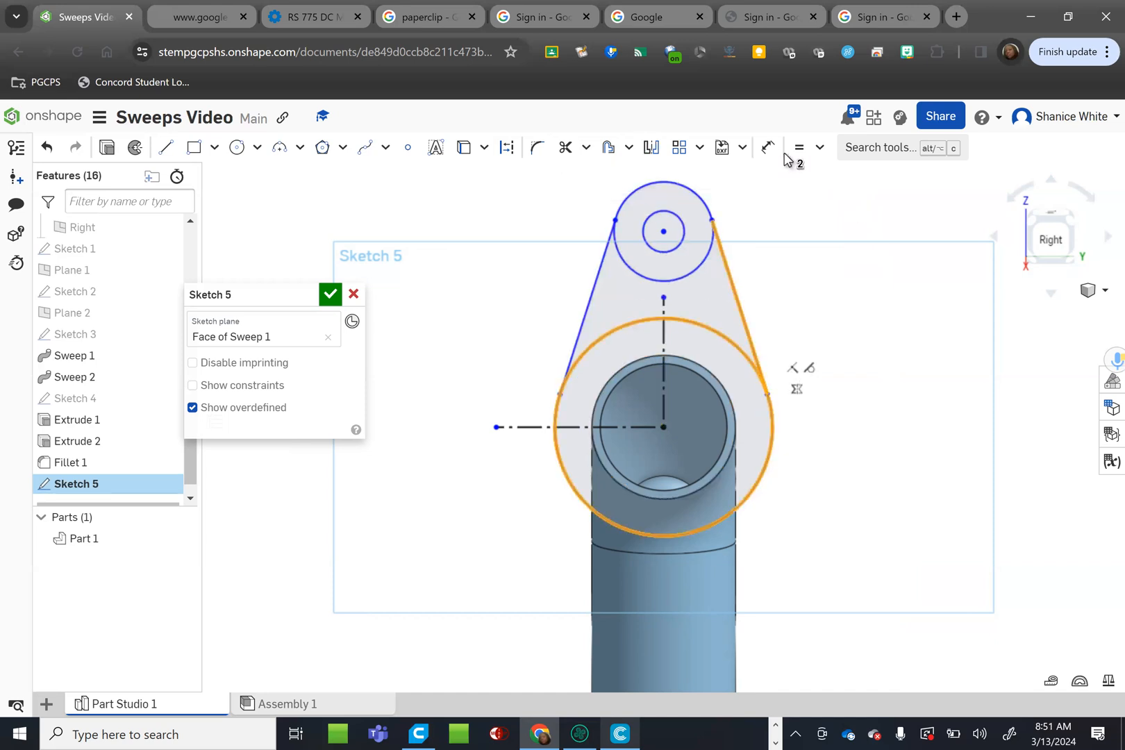
click(820, 148)
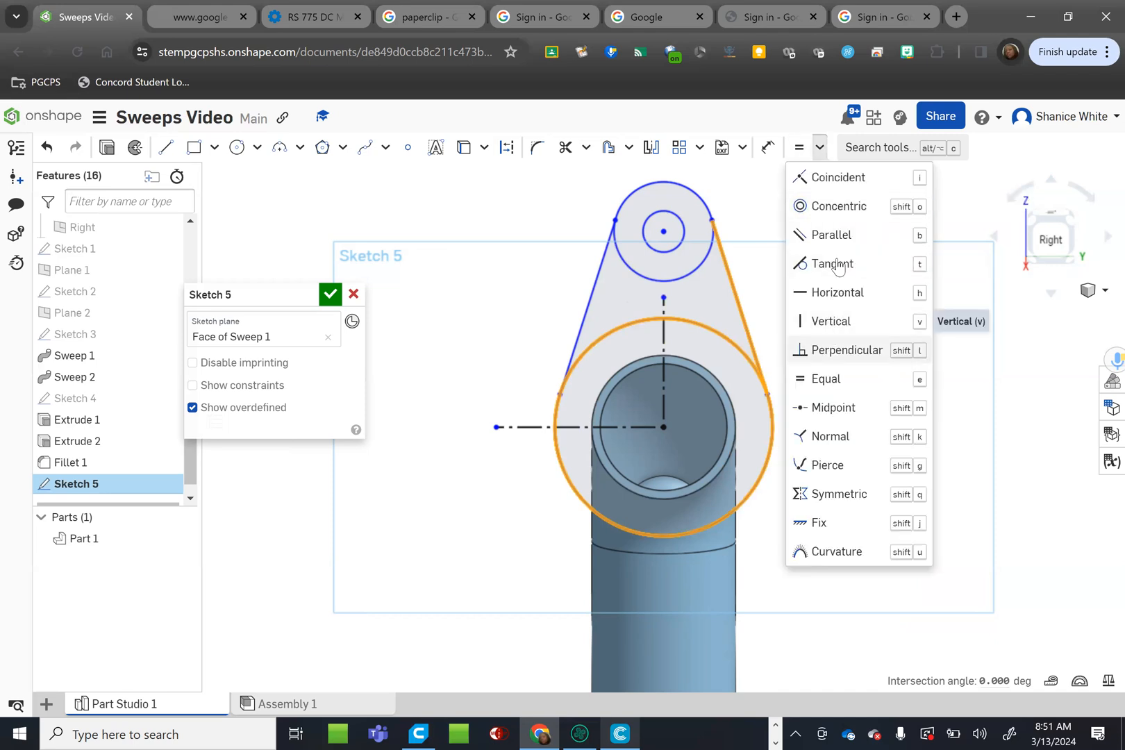
click(837, 265)
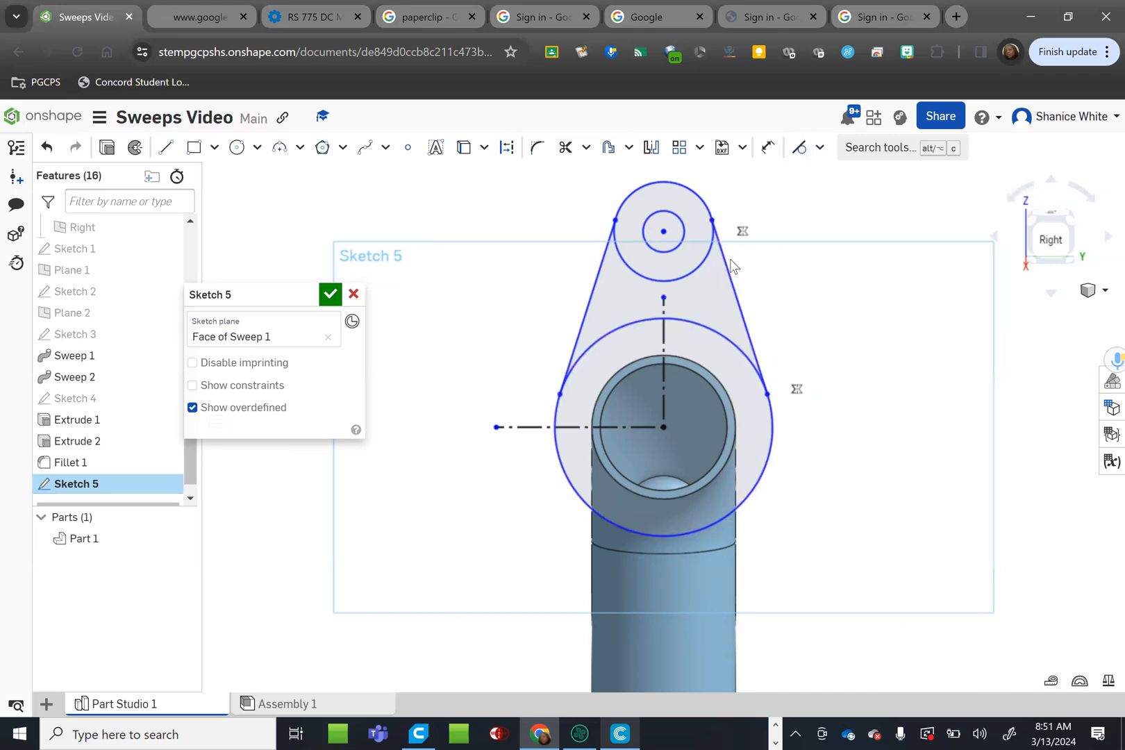
click(727, 274)
click(706, 196)
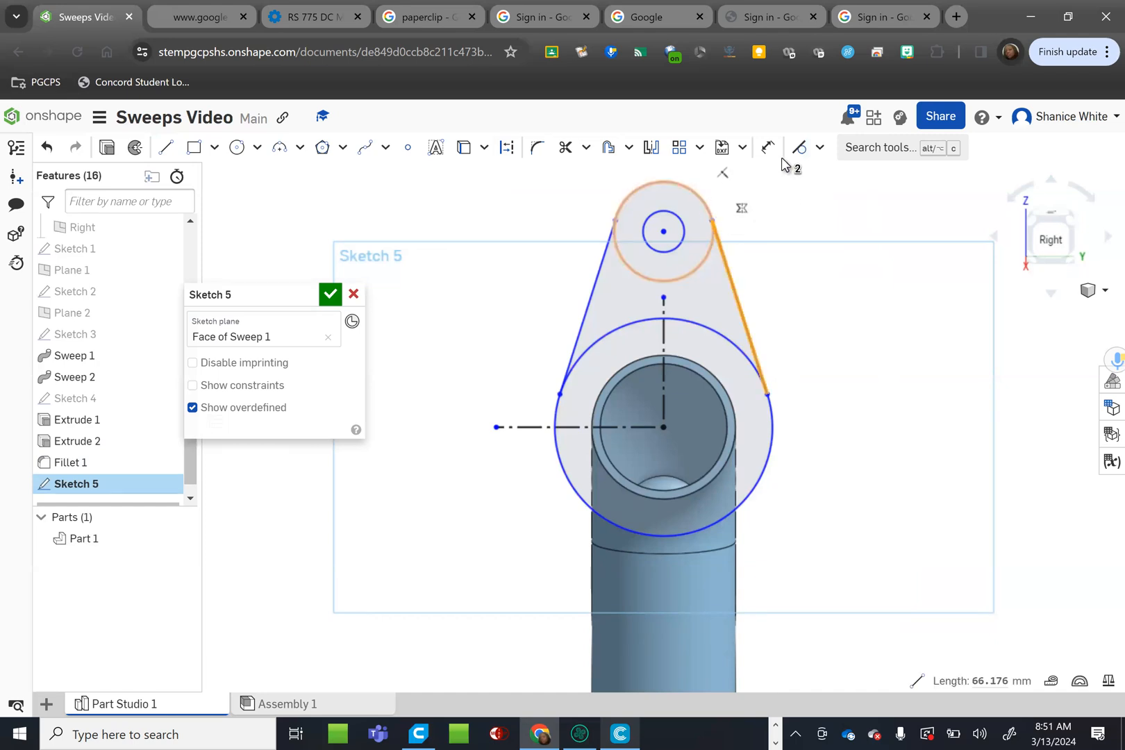
click(799, 147)
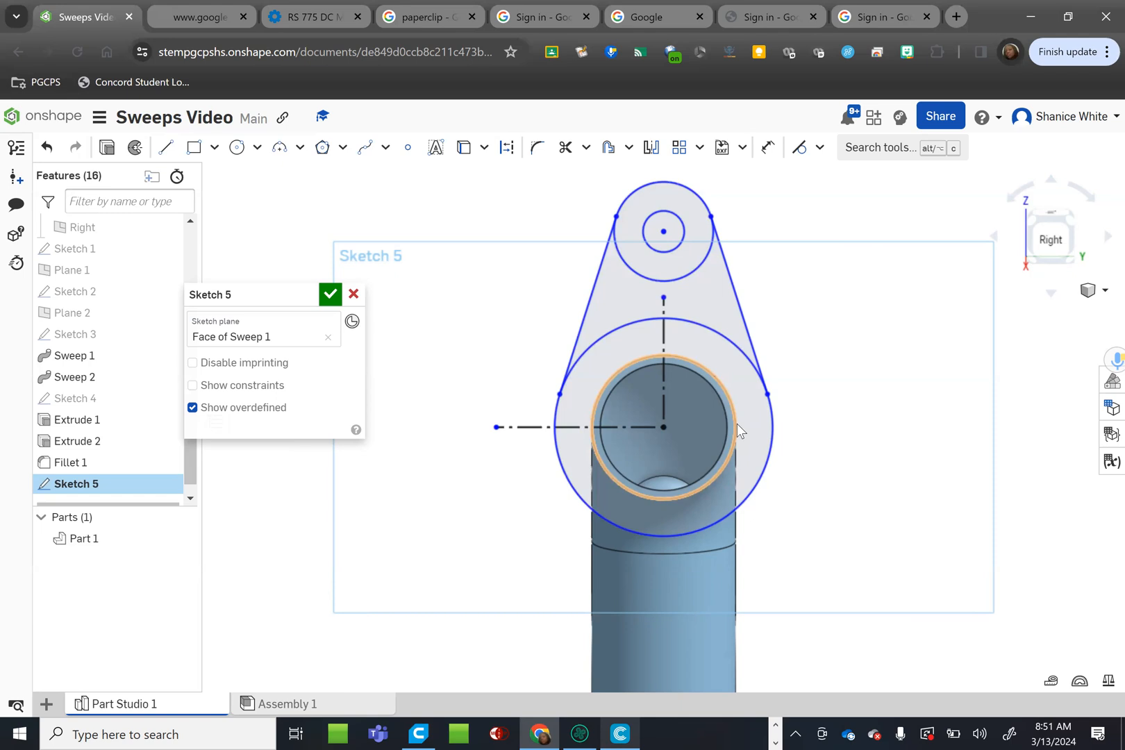
Step: Dimension the large circle around the pipe opening at 60 mm diameter and correct the value to 65 mm
click(767, 148)
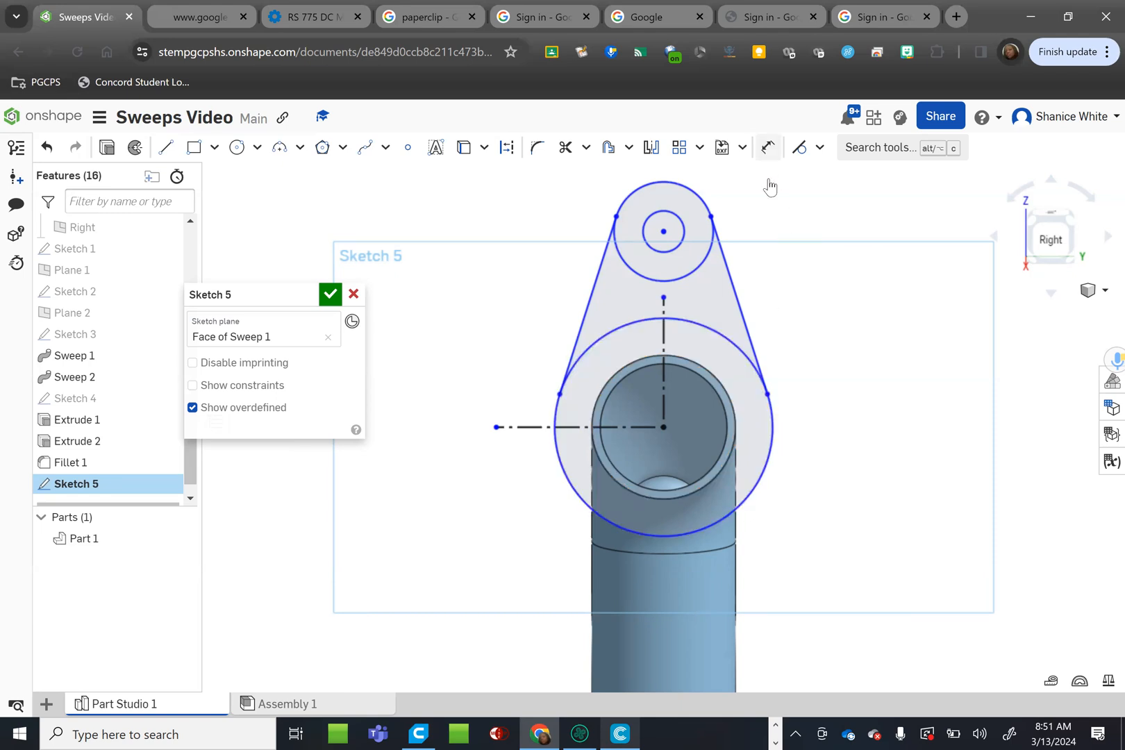
click(770, 394)
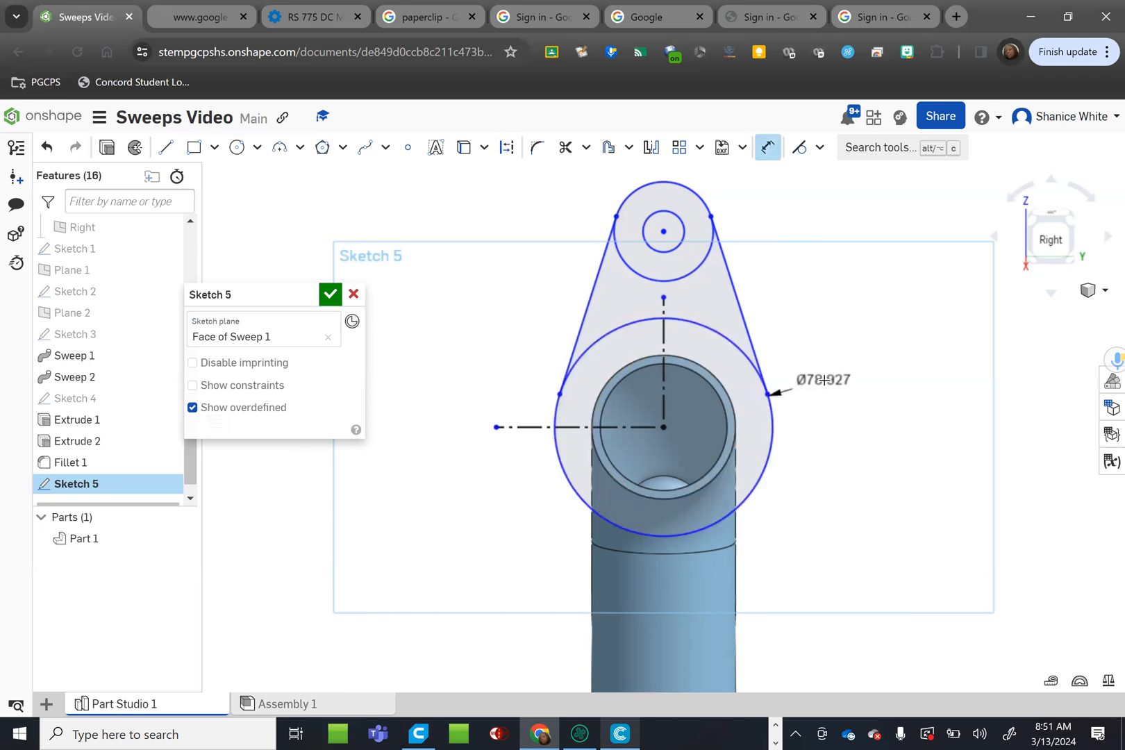
click(824, 381)
text(60)
key(Return)
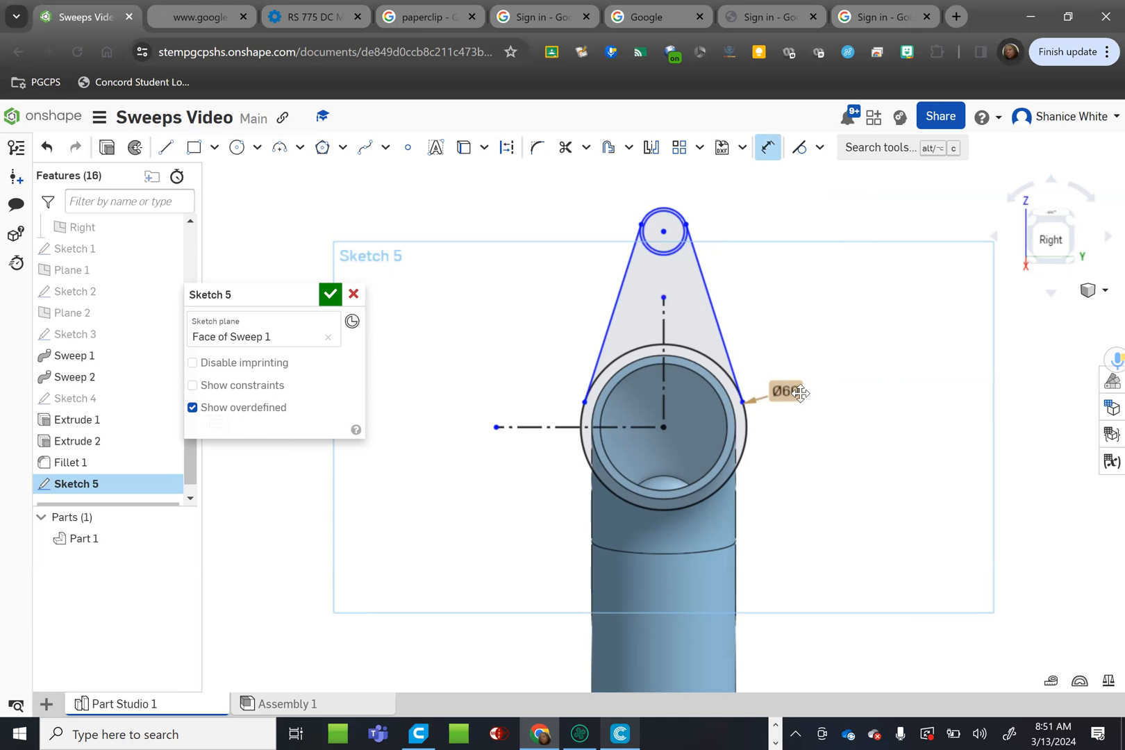
double_click(799, 392)
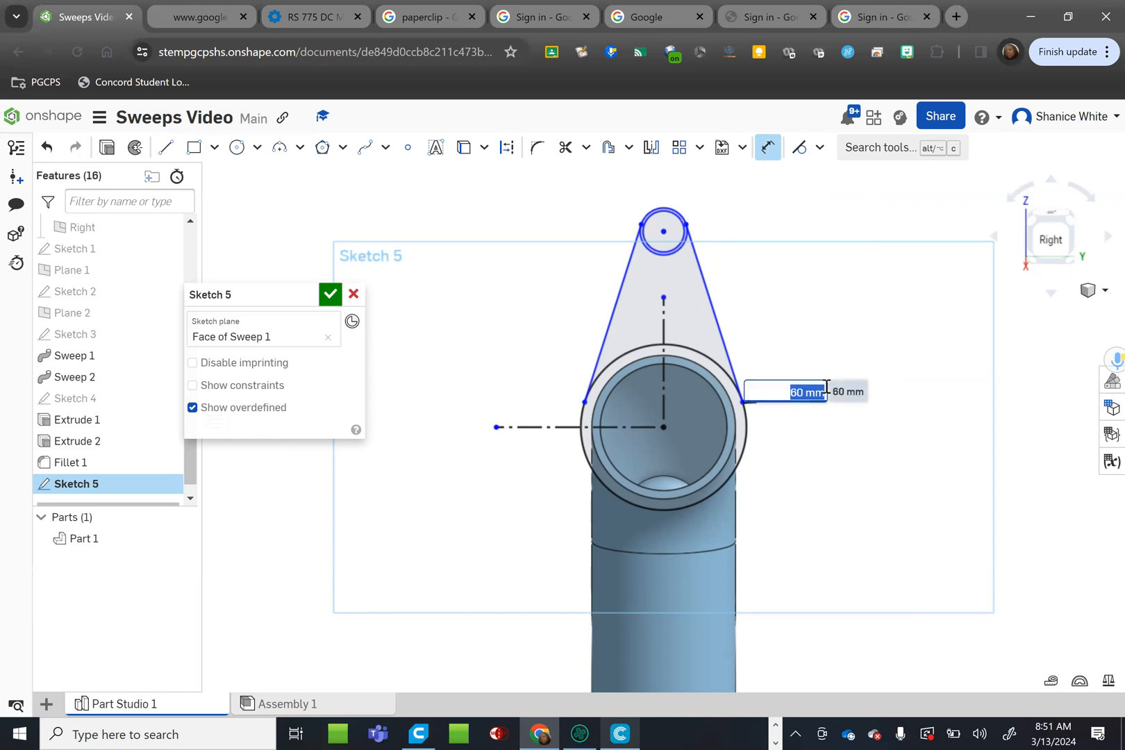
text(65)
key(Return)
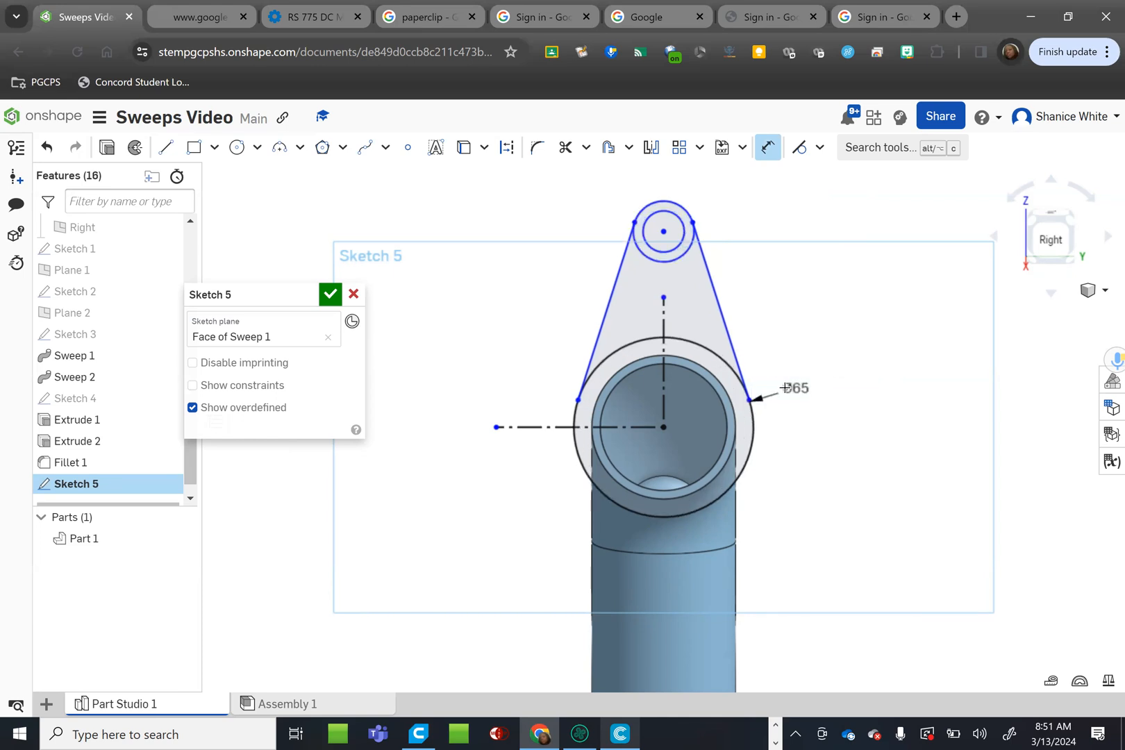
Step: Set the diameter of the large circle around the pipe opening to 70 mm
double_click(799, 389)
text(7)
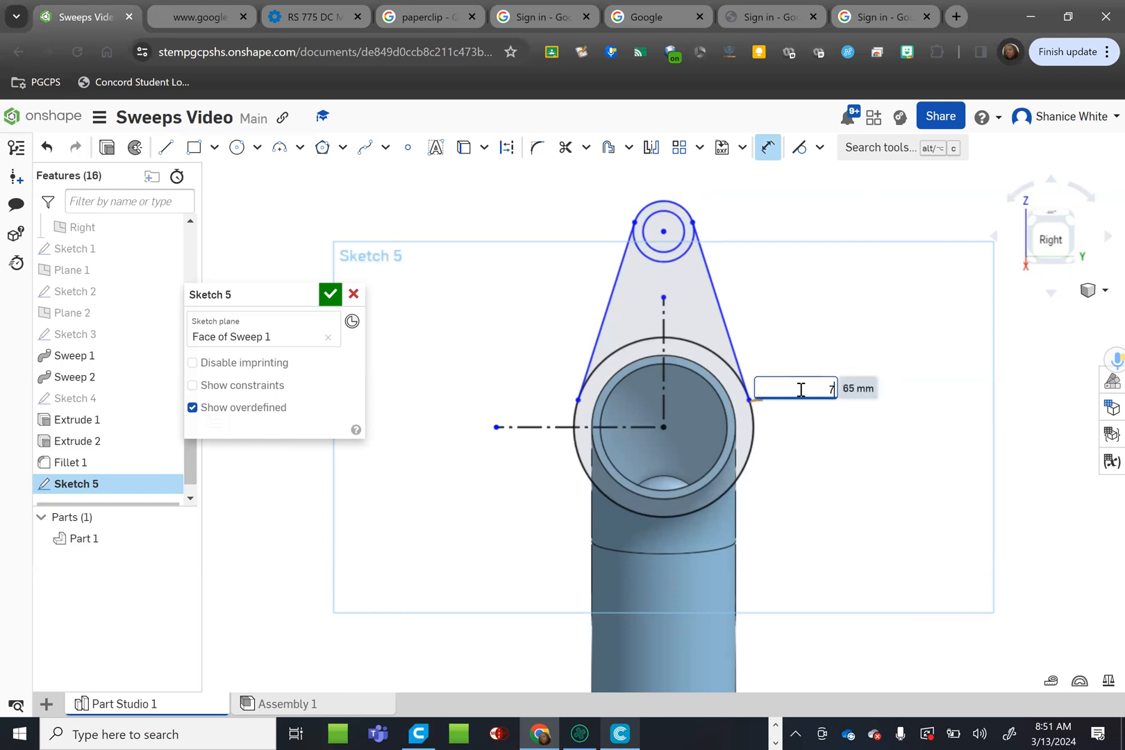
text(0)
key(Return)
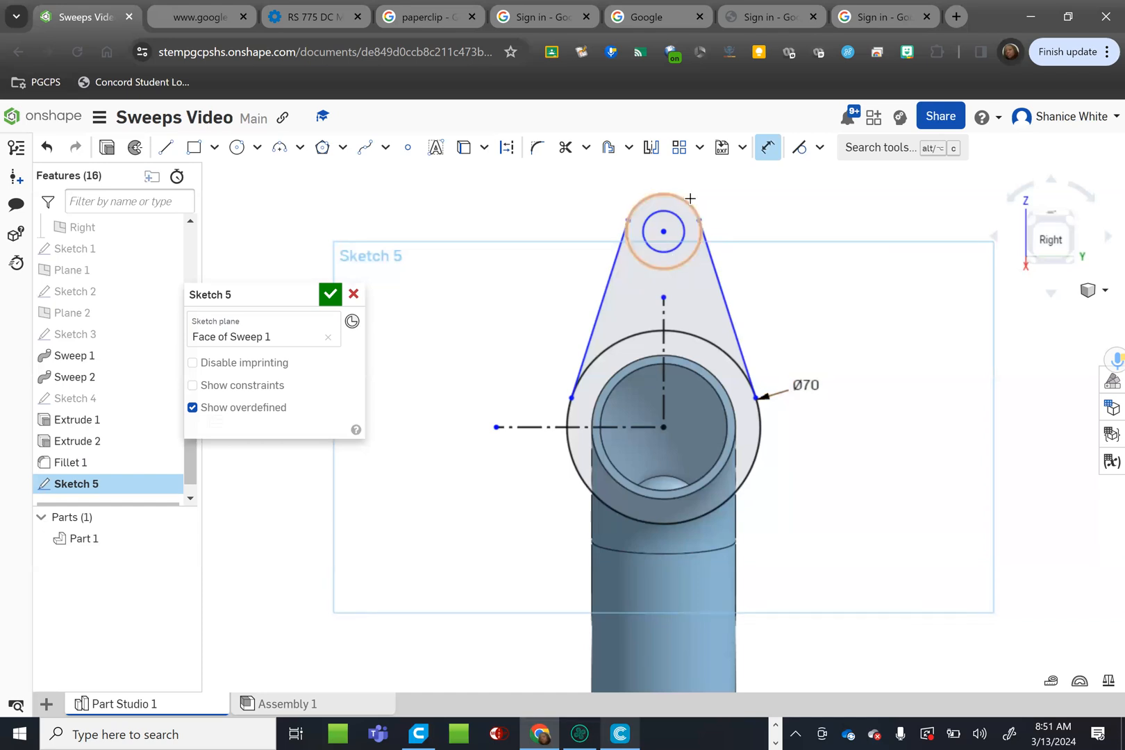
Step: Dimension the upper lug's outer circle at 20 mm diameter and its inner hole circle at 10 mm diameter
click(781, 222)
double_click(782, 222)
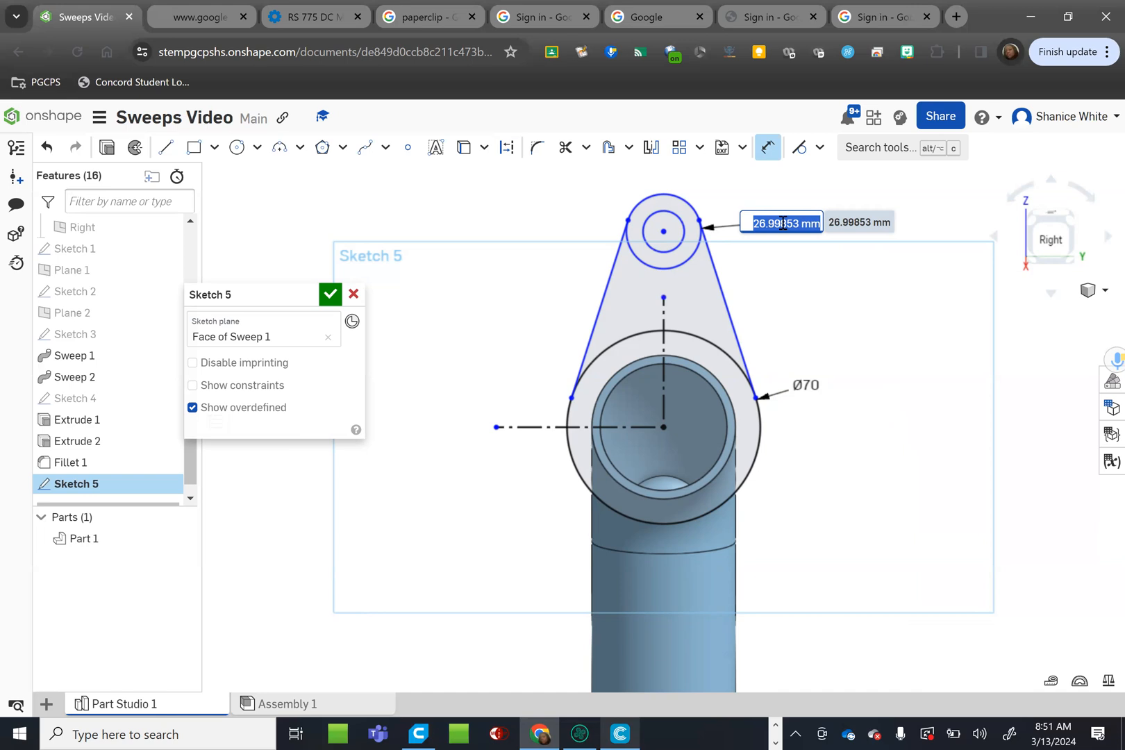
text(20)
key(Return)
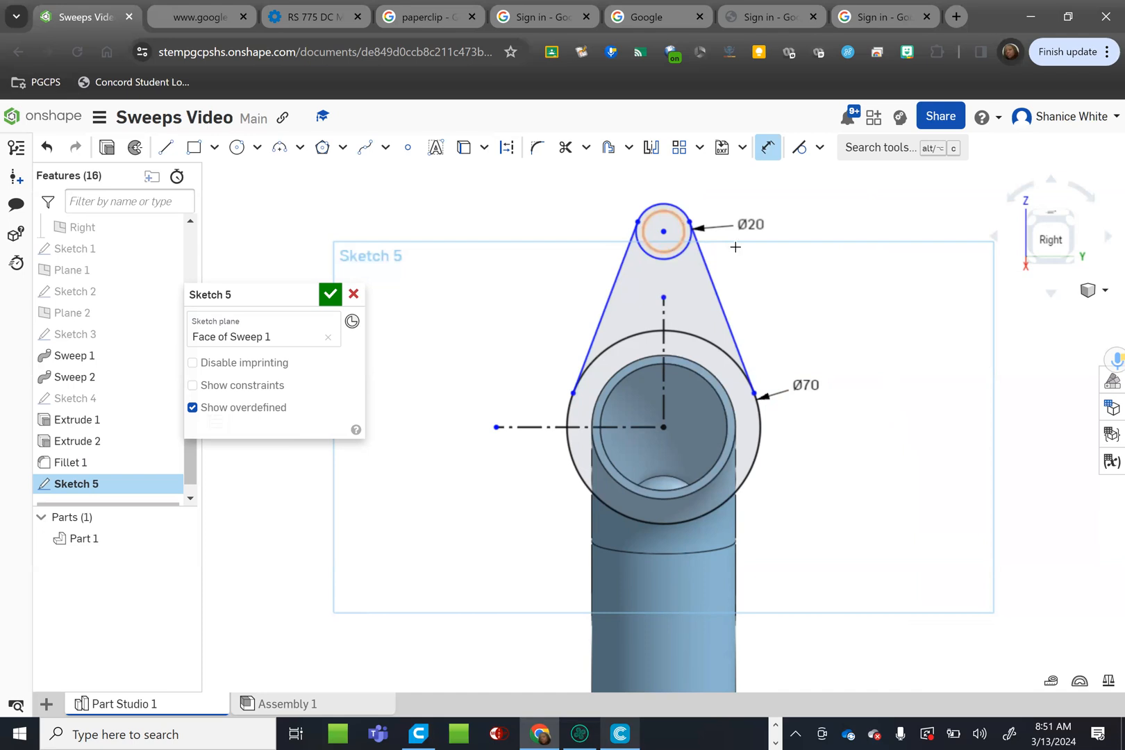
click(777, 255)
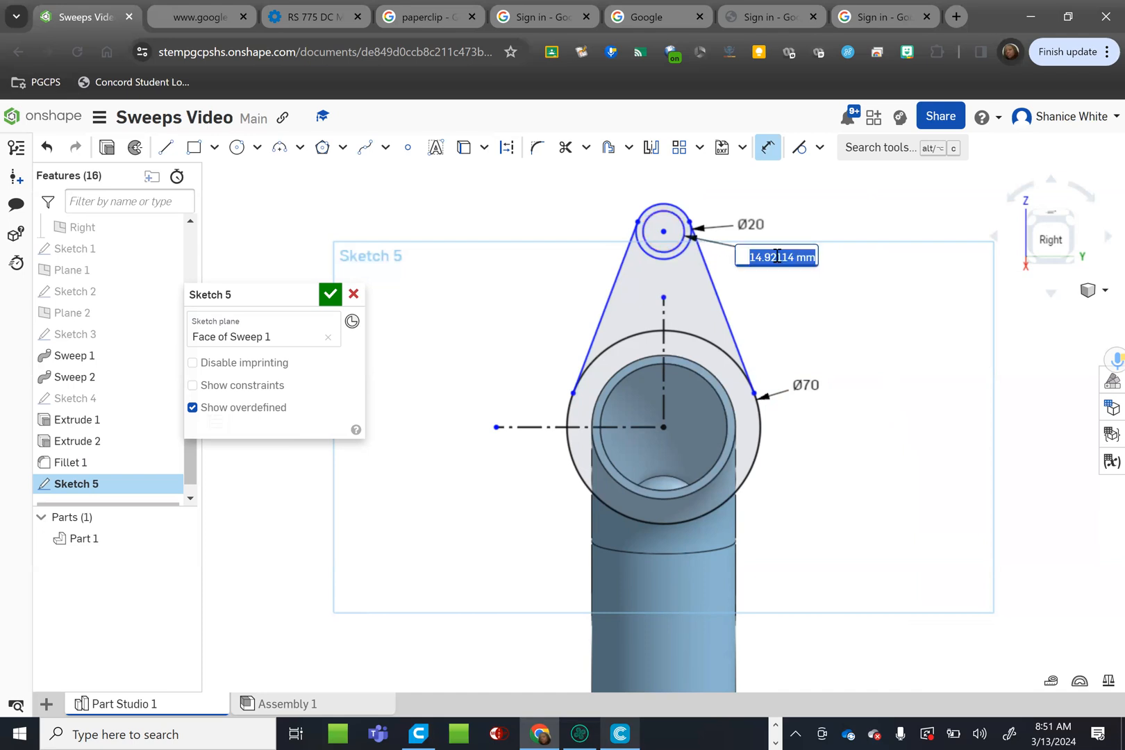
text(10)
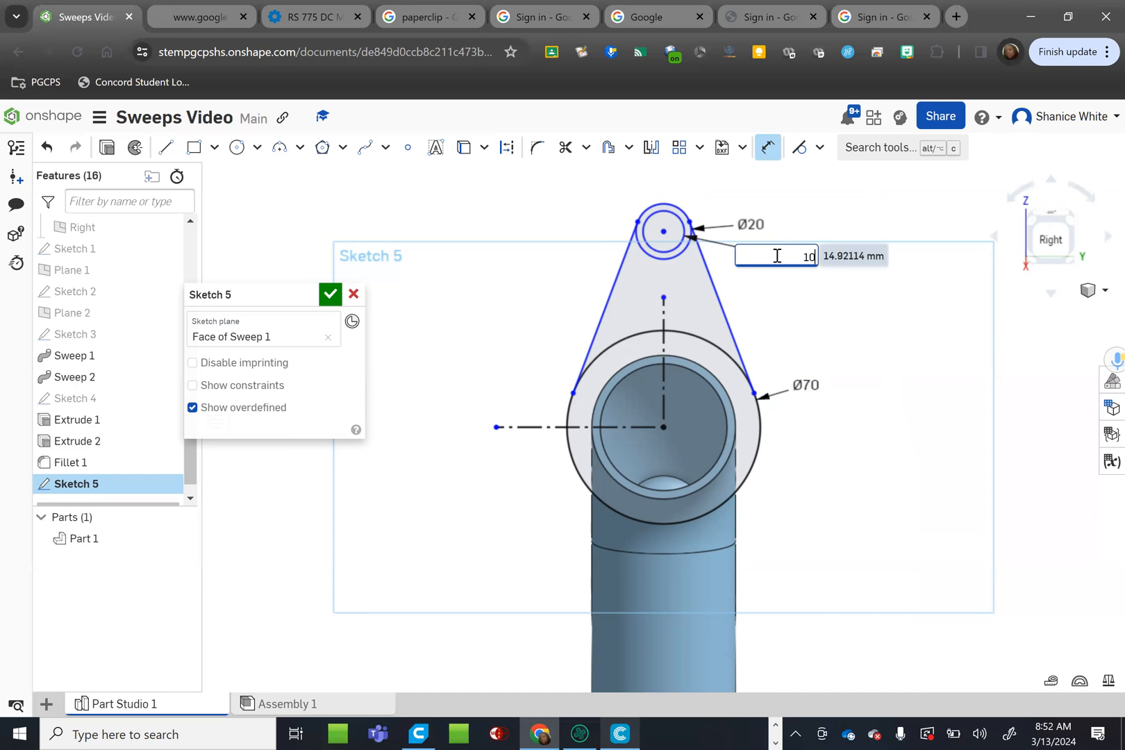
key(Return)
key(Escape)
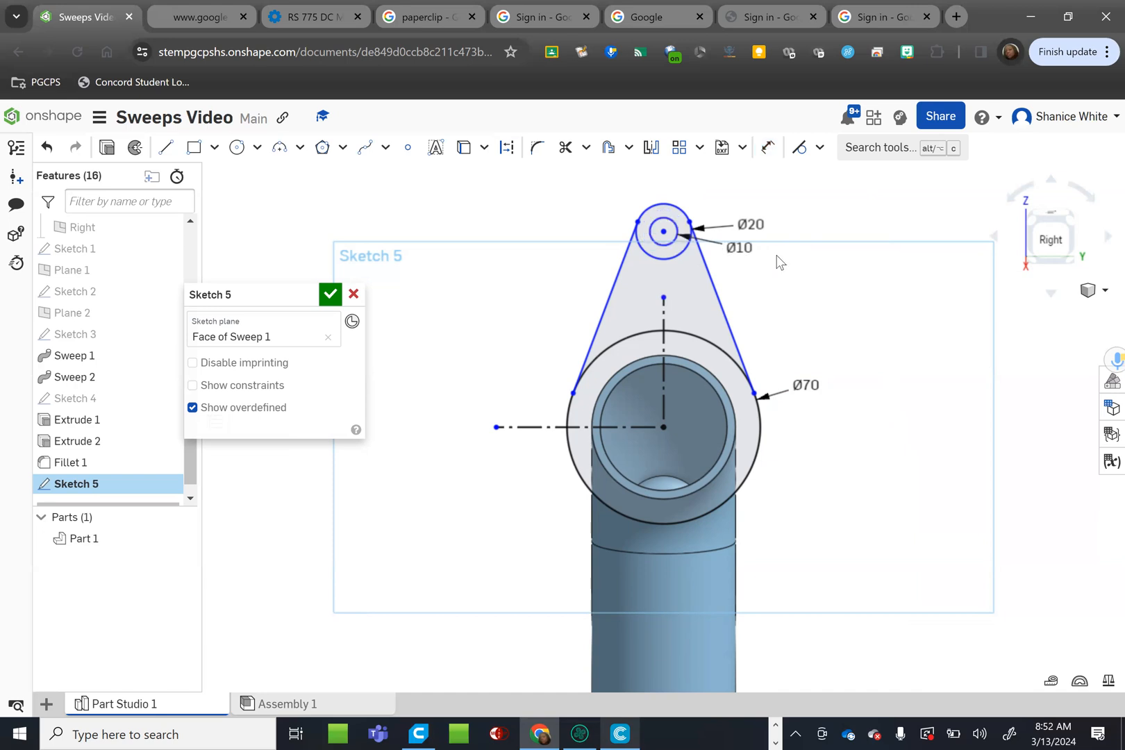
click(659, 258)
click(675, 236)
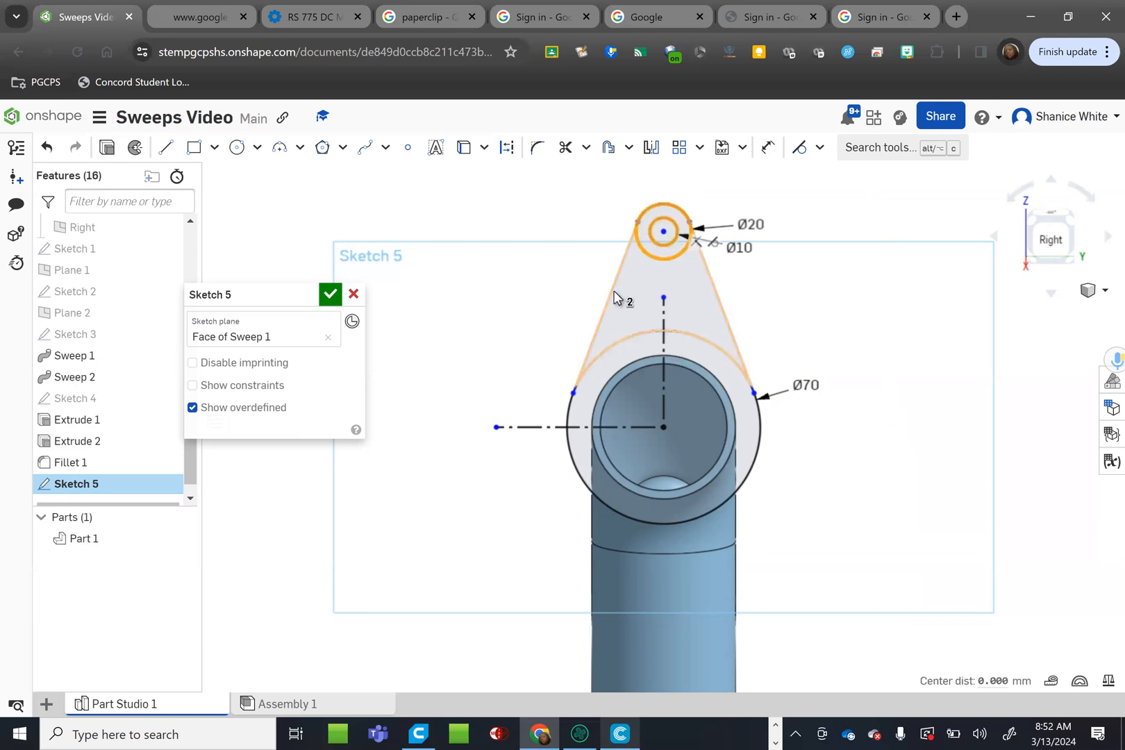
click(851, 293)
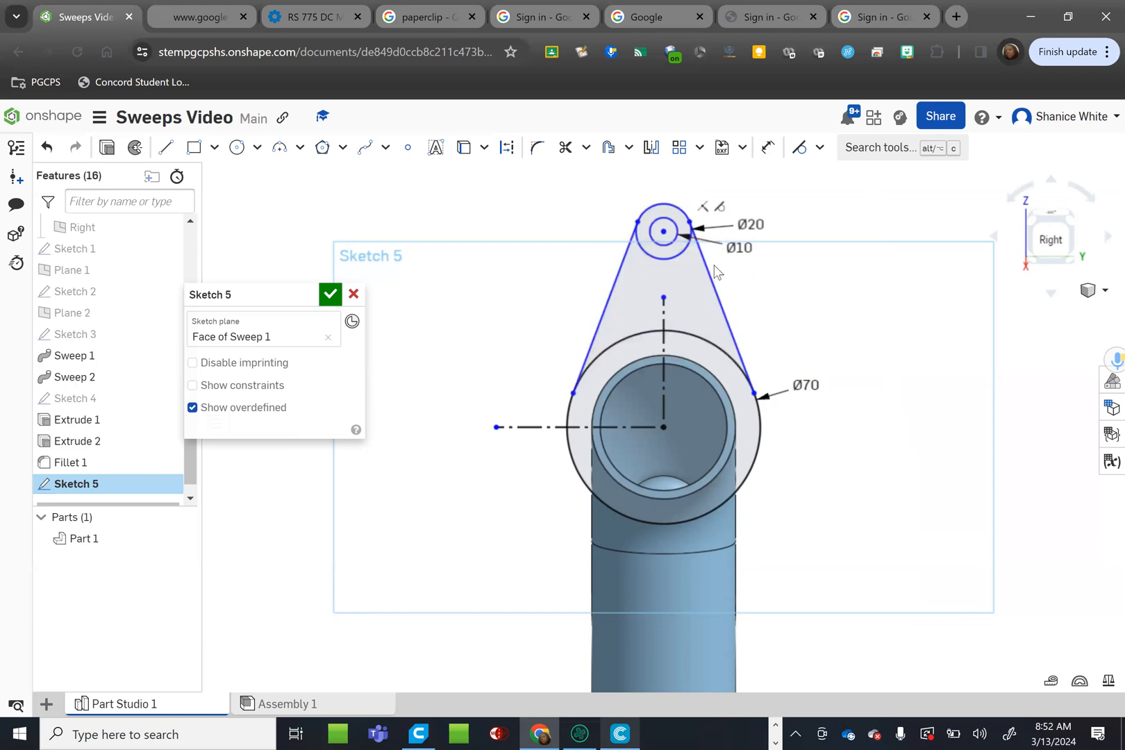
Step: Trim away the lower arc of the 20 mm circle between the two tangent lines
click(565, 147)
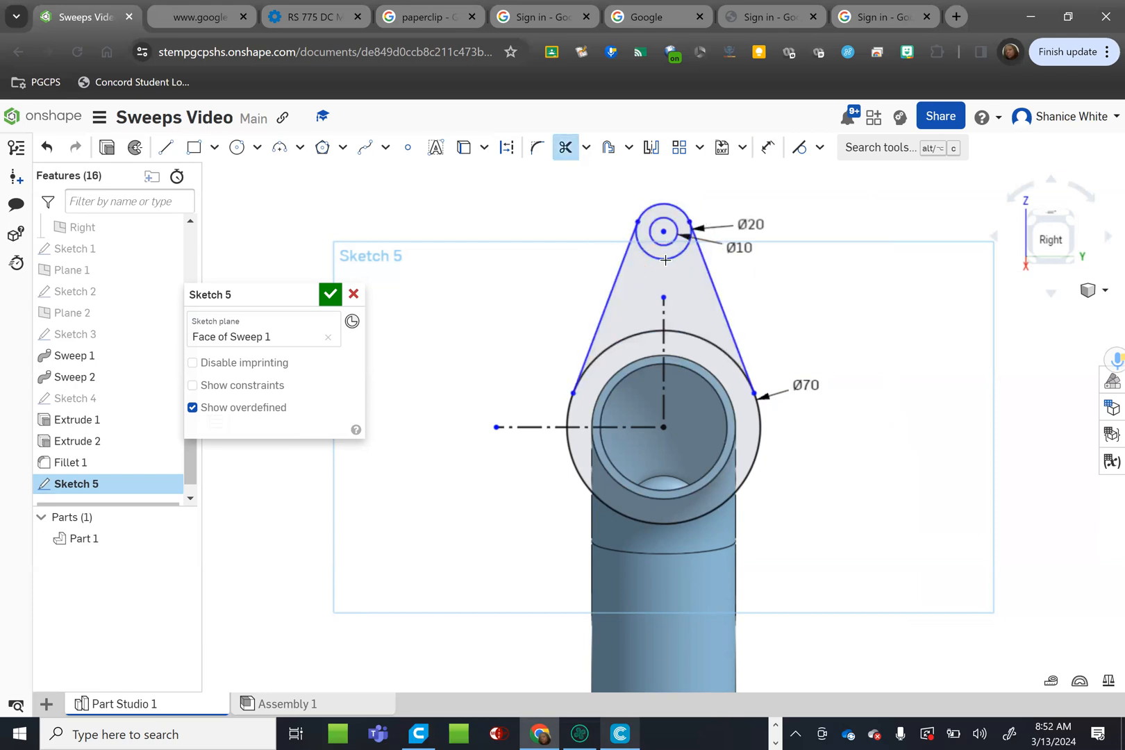
click(666, 260)
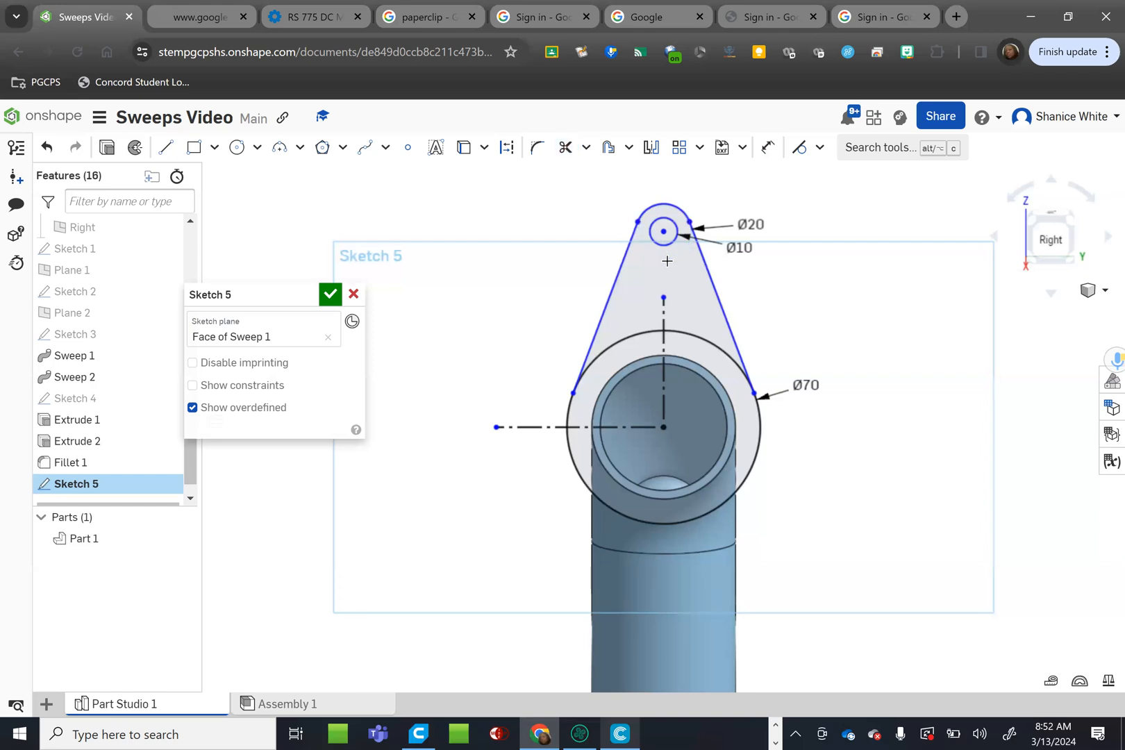
Step: Mirror the upper lug's two side lines, end arc and hole circle across the horizontal construction line
scroll(649, 197, up, 1)
click(621, 259)
click(673, 205)
click(673, 240)
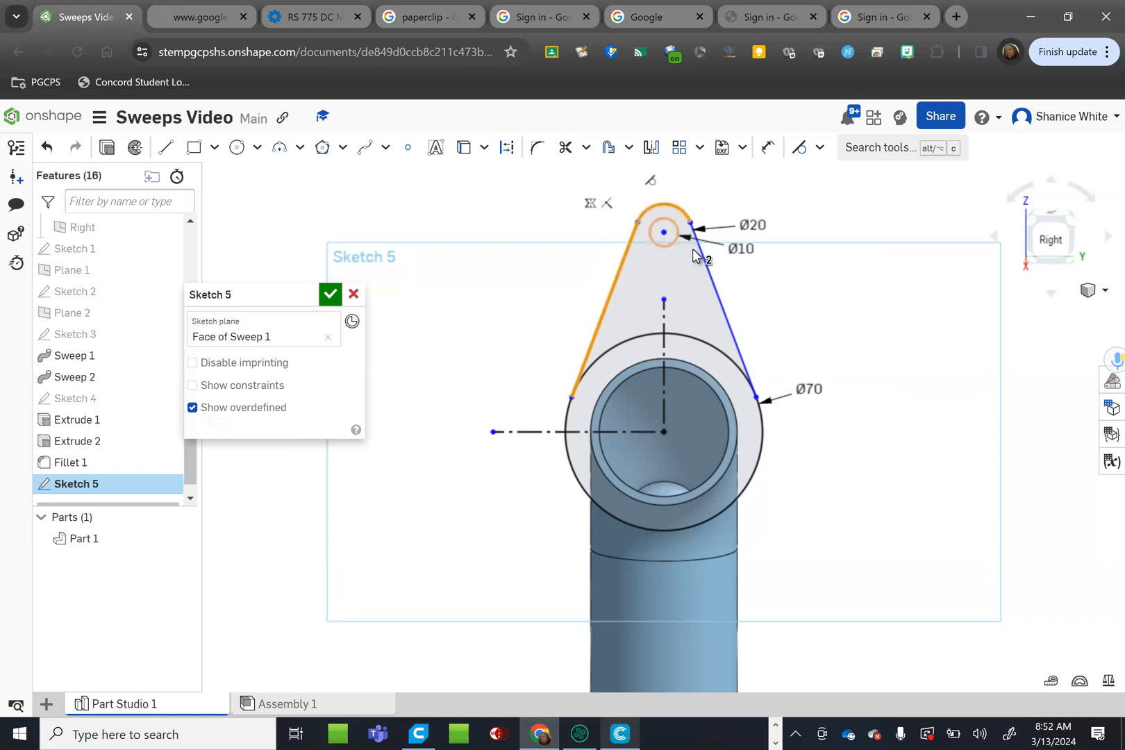
click(697, 266)
click(536, 432)
click(767, 148)
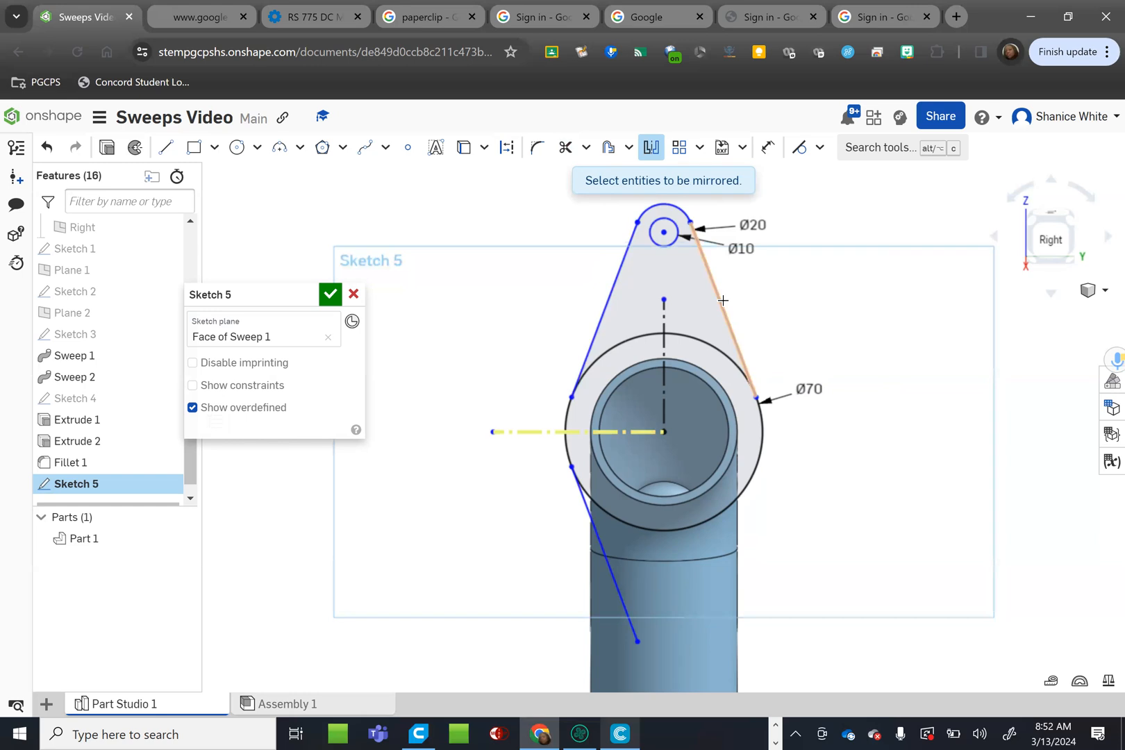
click(685, 249)
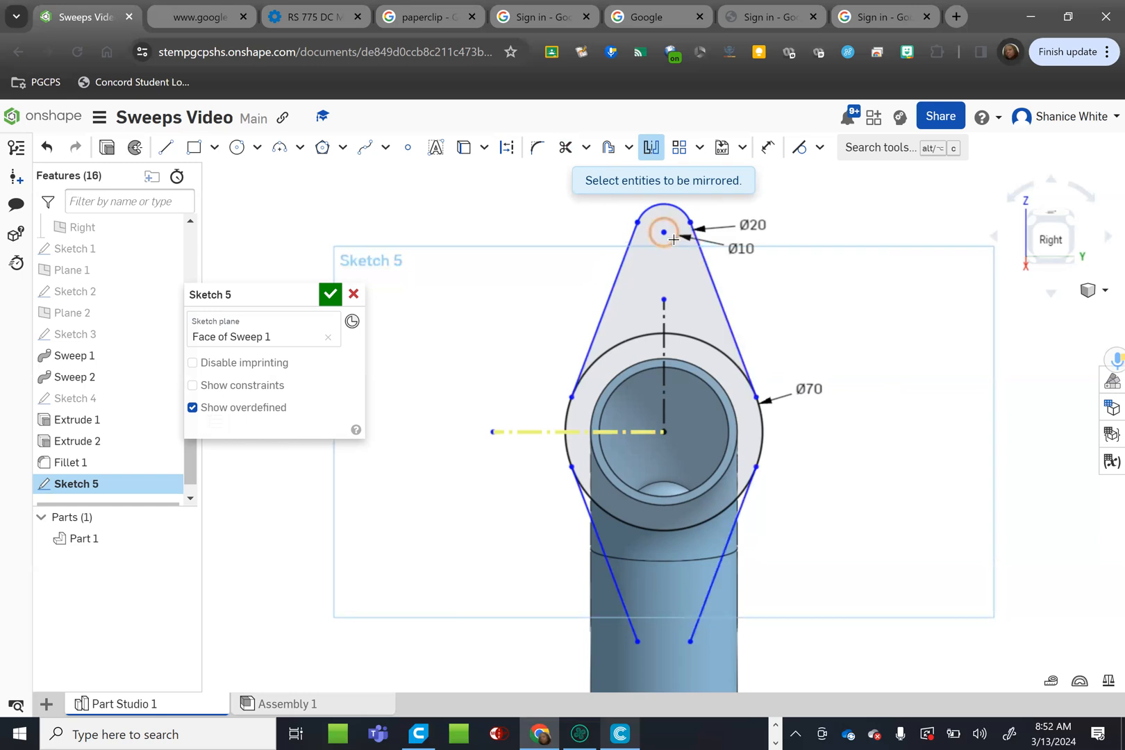
click(670, 221)
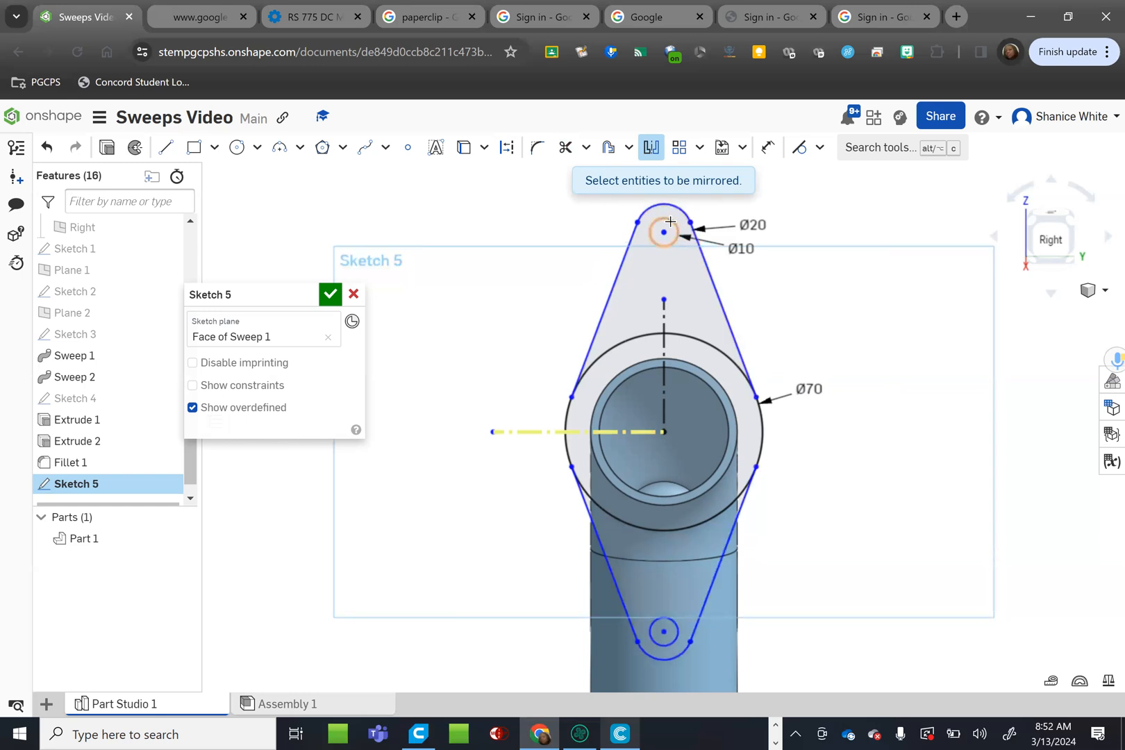
key(Escape)
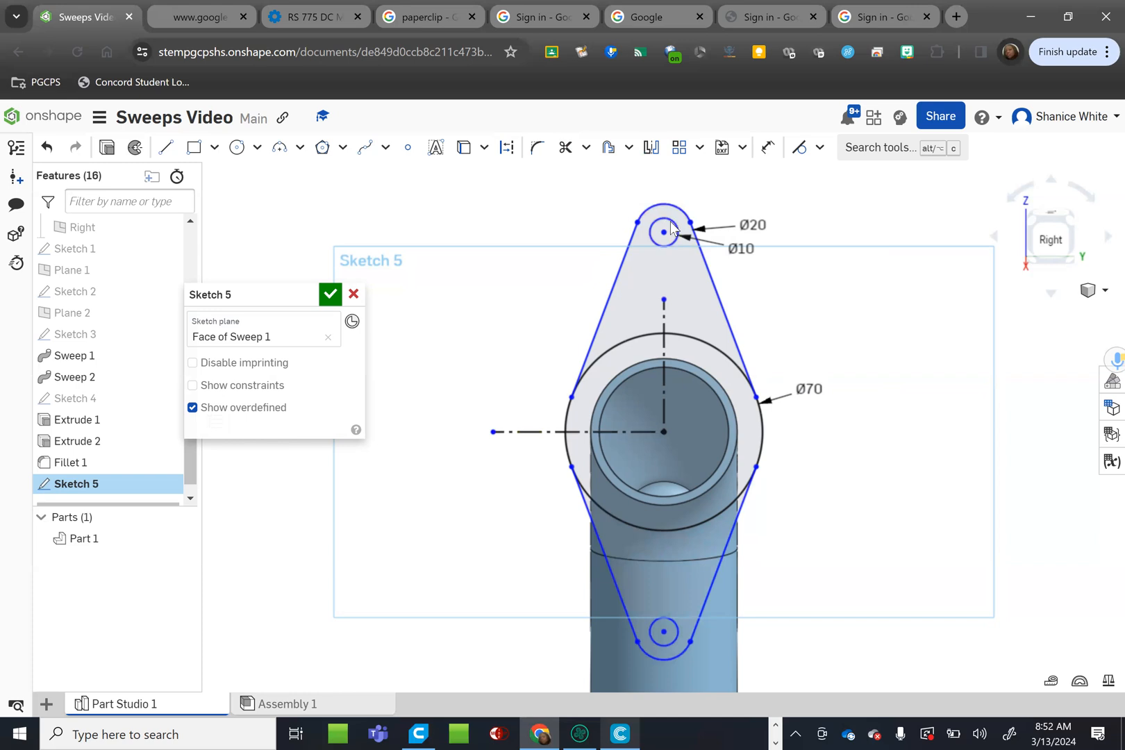
Step: Dimension the vertical distance between the upper and lower lug hole centres at 100 mm
click(771, 147)
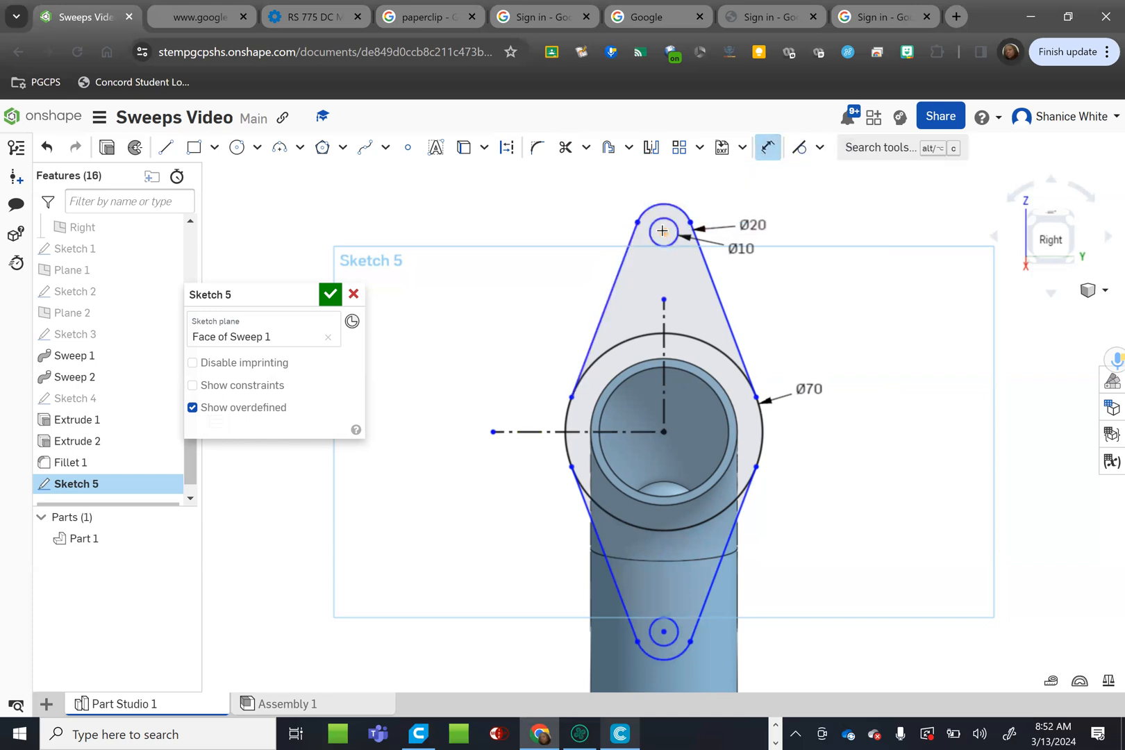
click(665, 631)
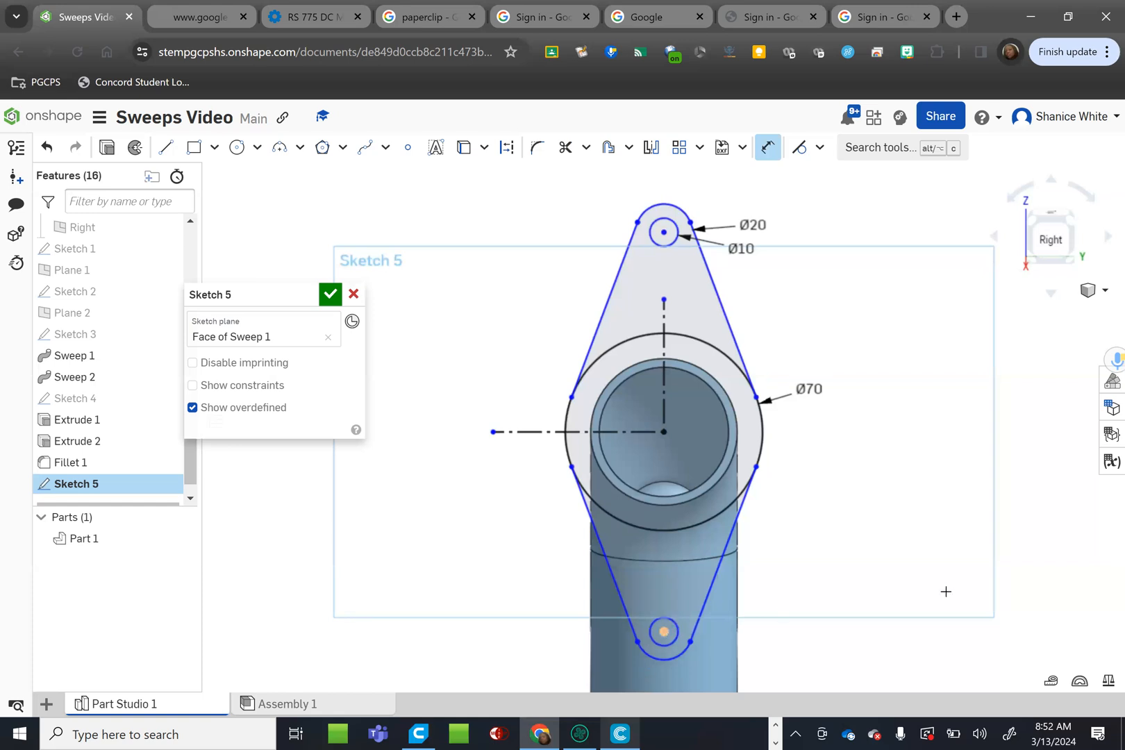
click(932, 430)
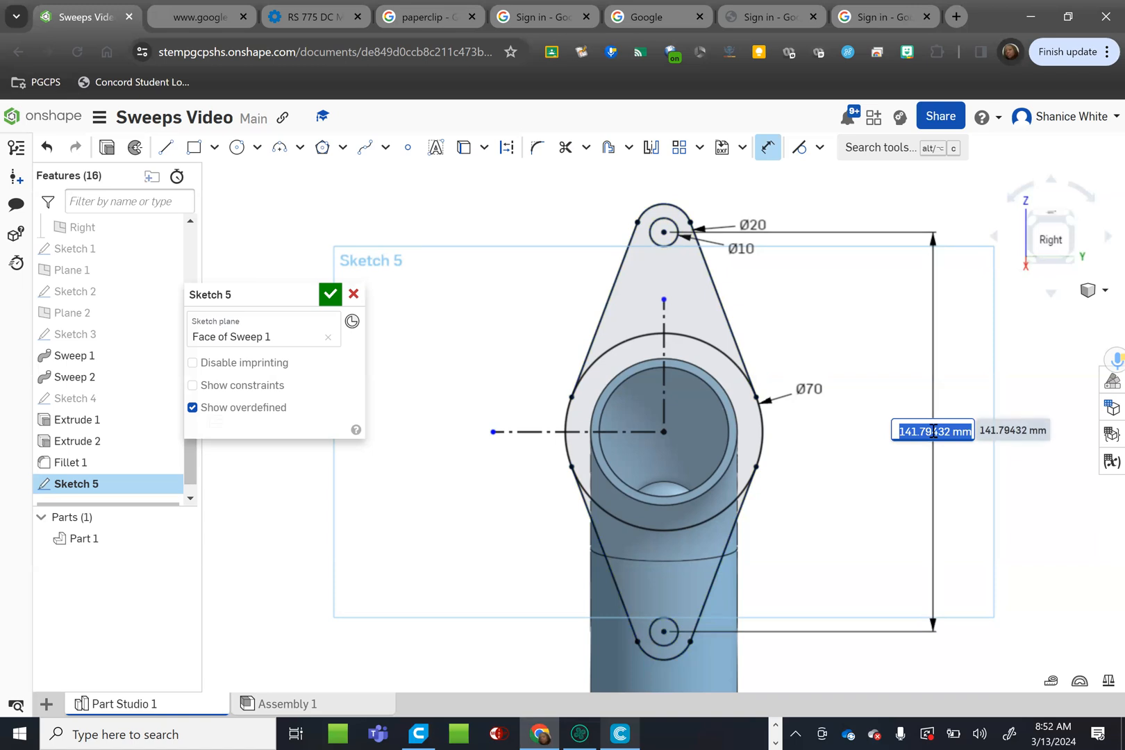
text(1)
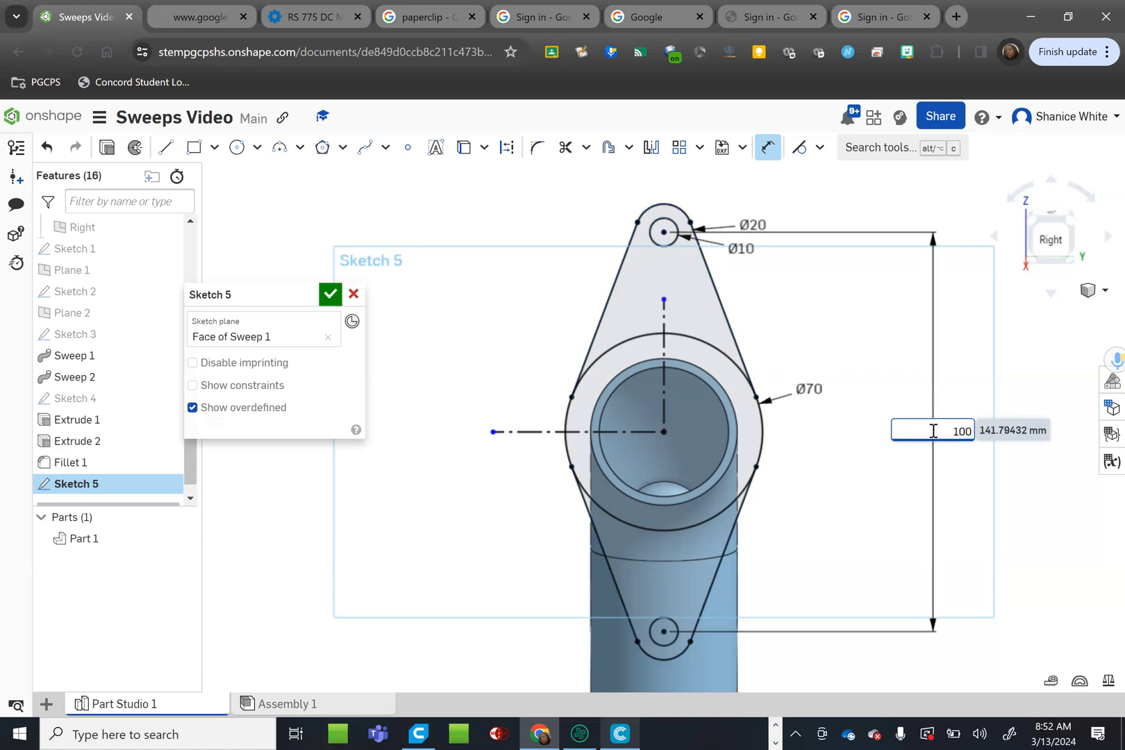
text(00)
key(Return)
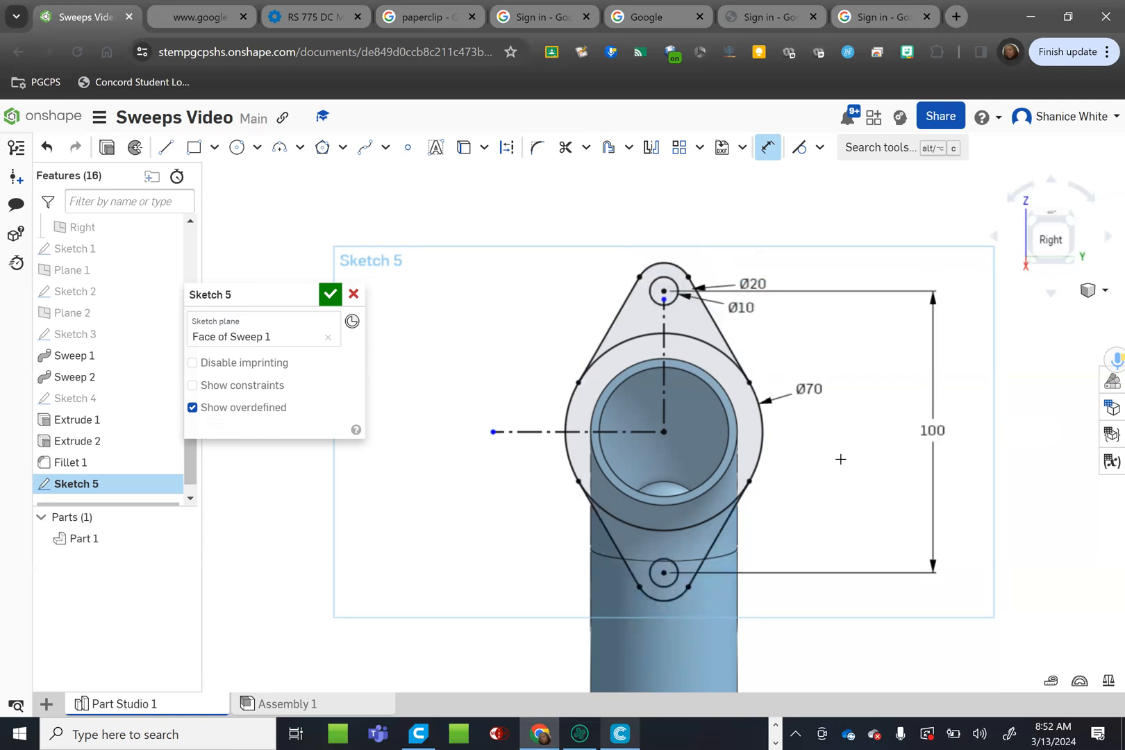
key(Escape)
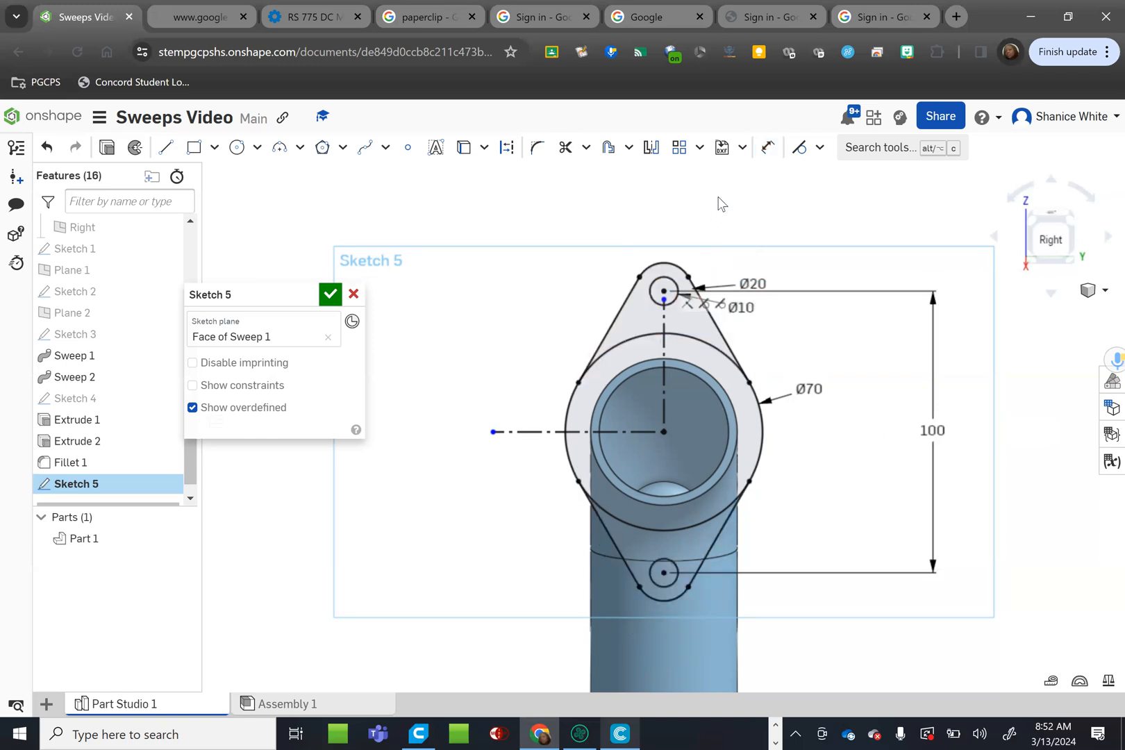
Step: Trim away the upper and lower arcs of the 70 mm circle that lie inside the two lugs
click(565, 148)
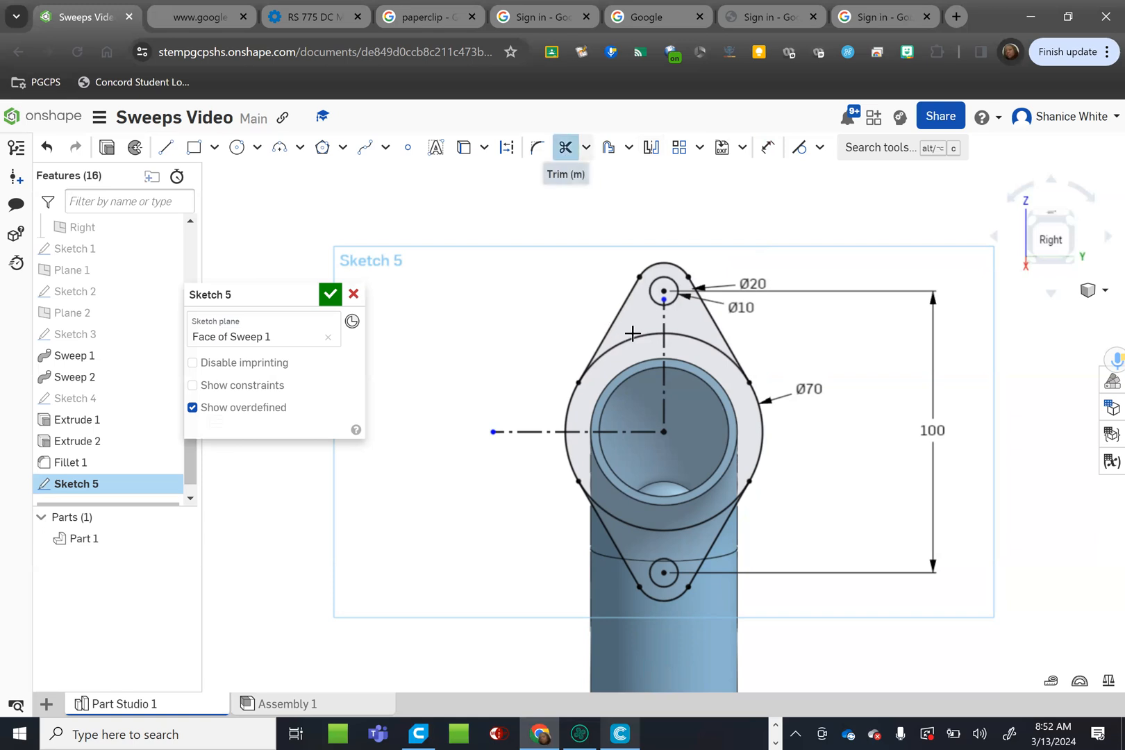
click(700, 339)
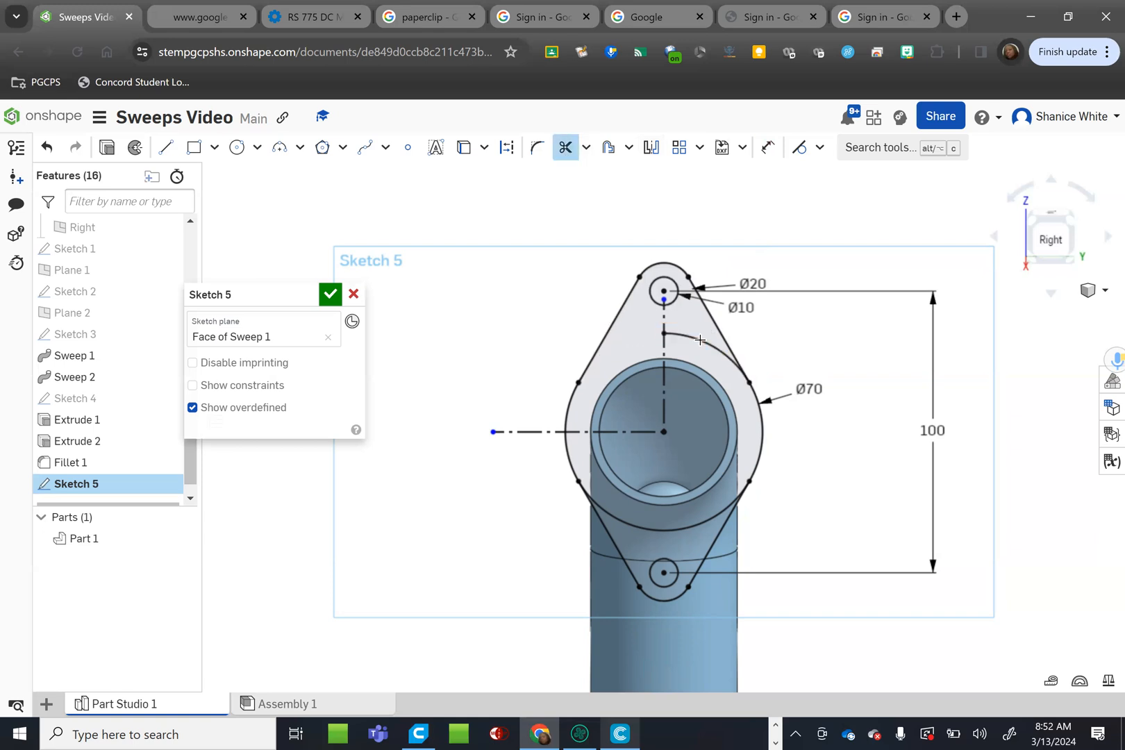
click(700, 340)
click(687, 530)
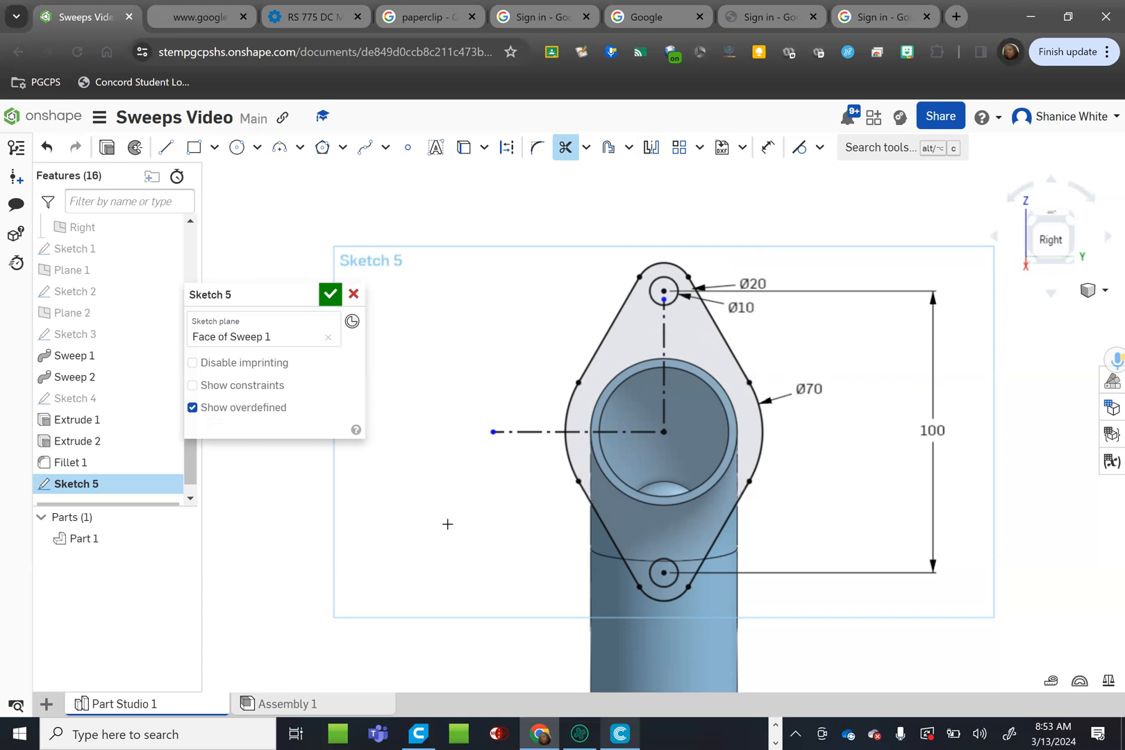
key(Escape)
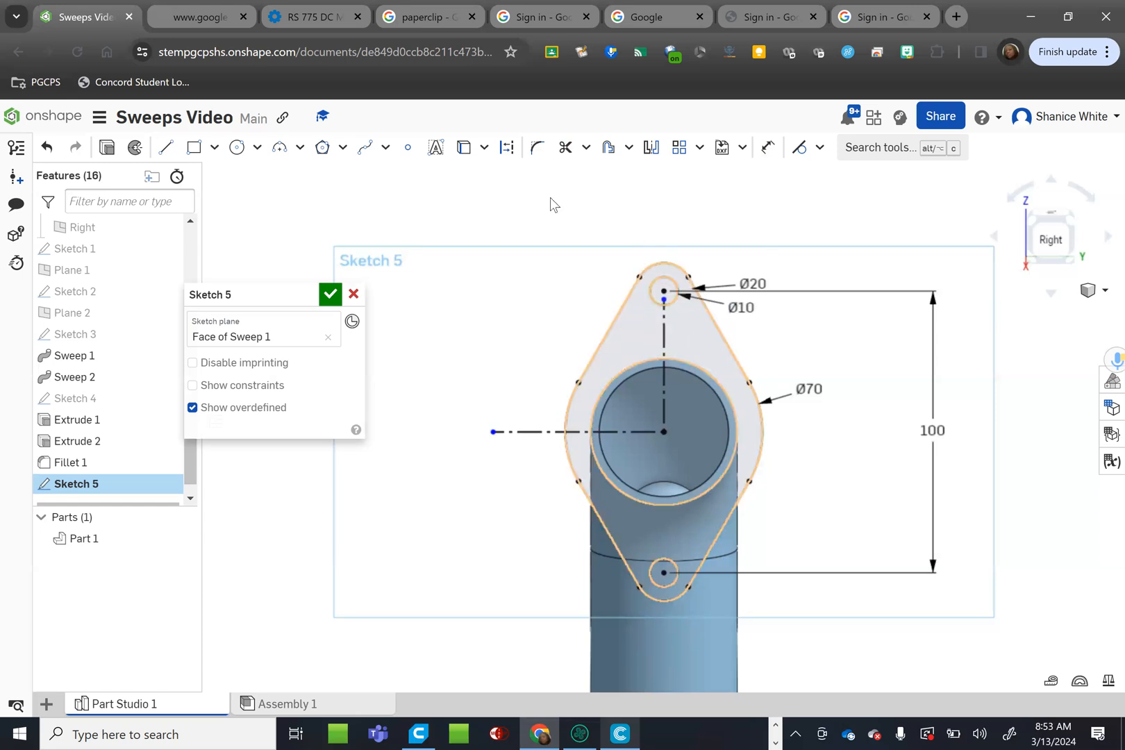
Step: Project the inner circular edge of the pipe opening into the flange sketch with Use
click(460, 149)
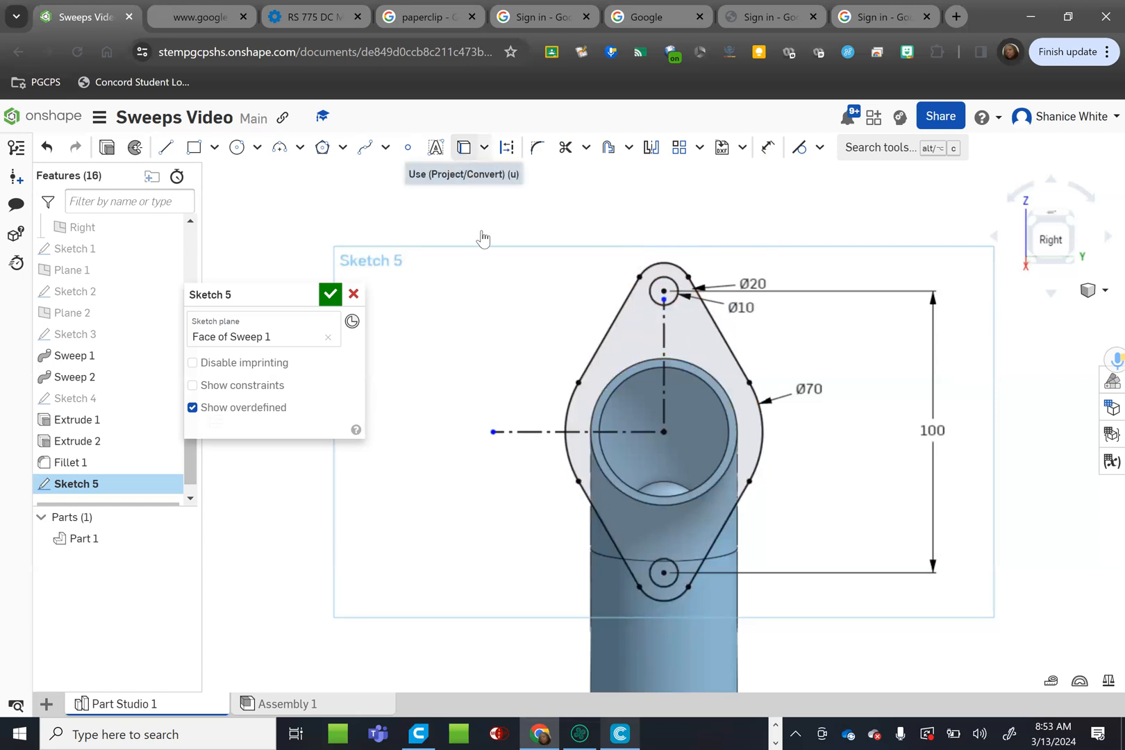
click(702, 379)
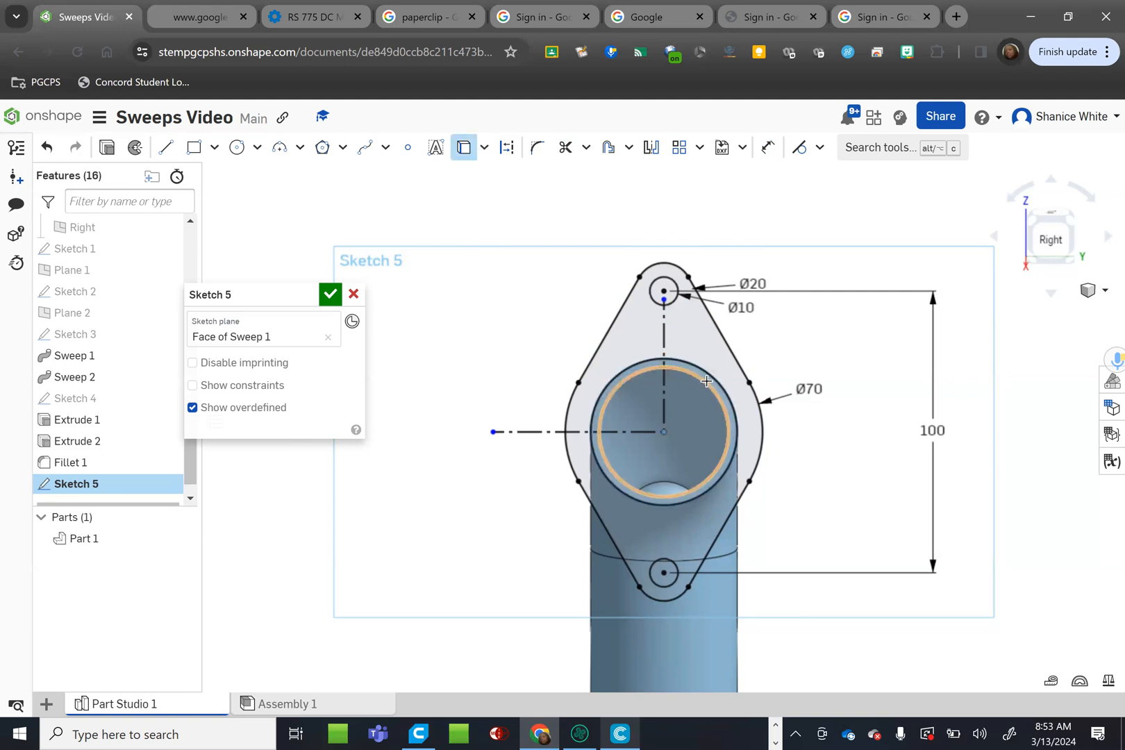
click(706, 381)
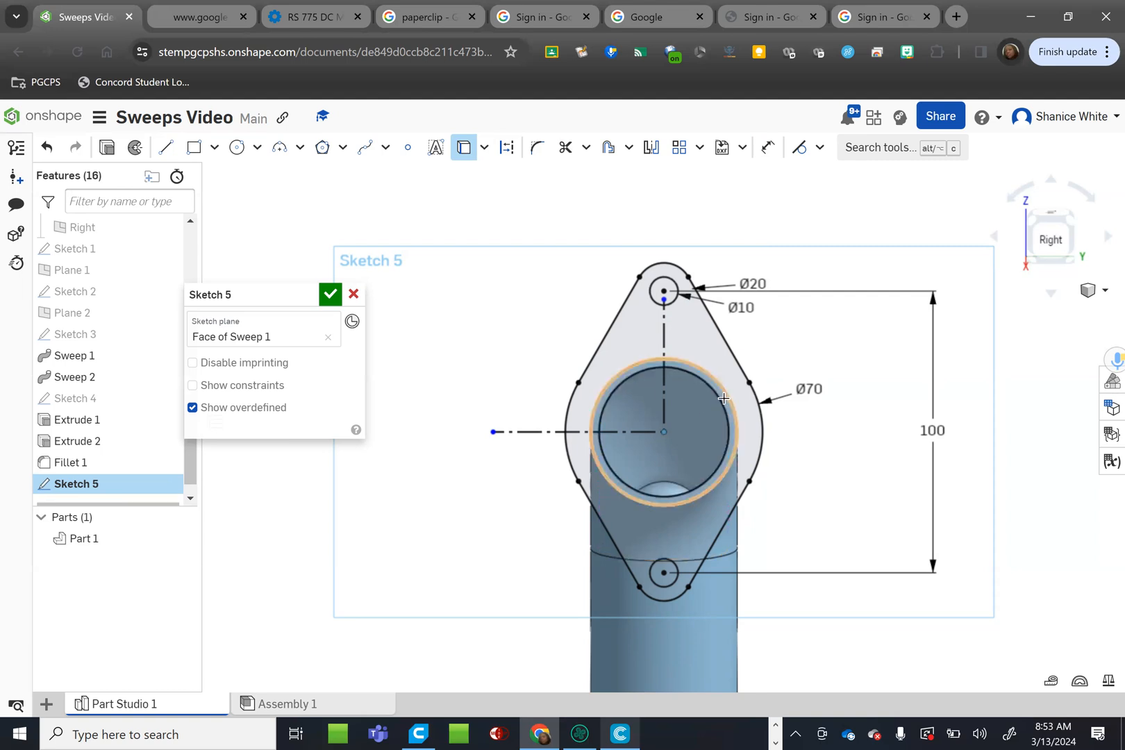
key(Escape)
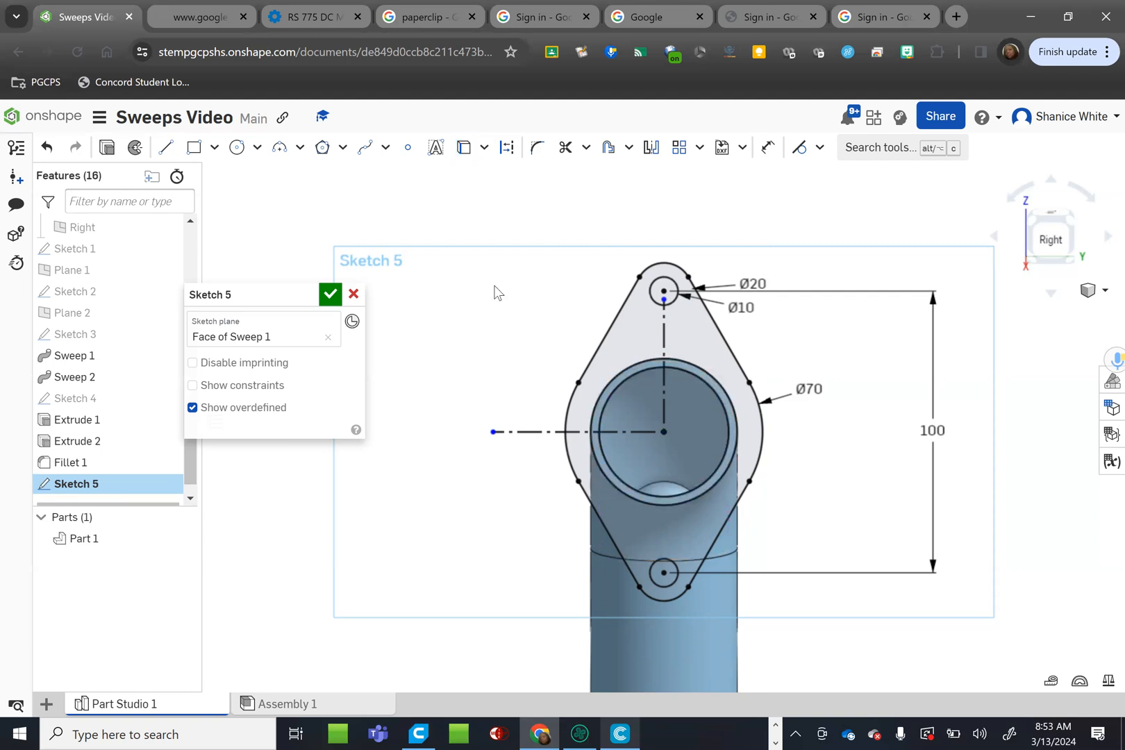
Step: Extrude the two-lug flange region as an Add to Part 1, with an 18 mm starting offset reversed back along the pipe
click(645, 335)
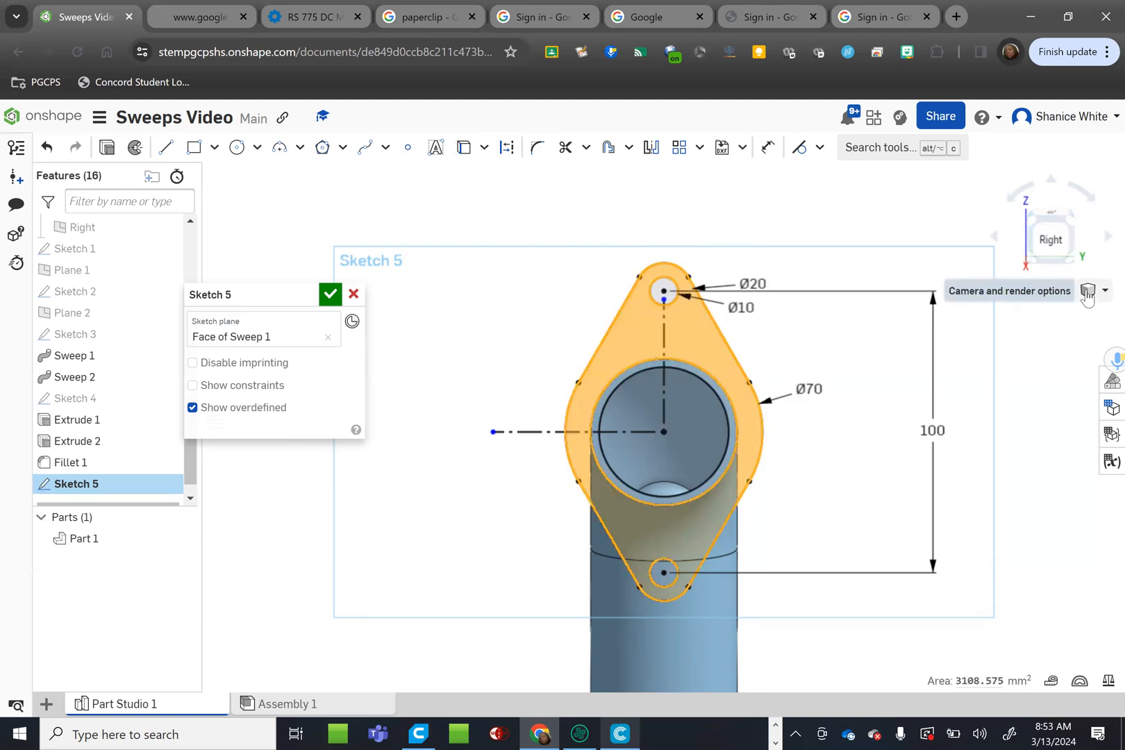
click(1087, 291)
click(1004, 313)
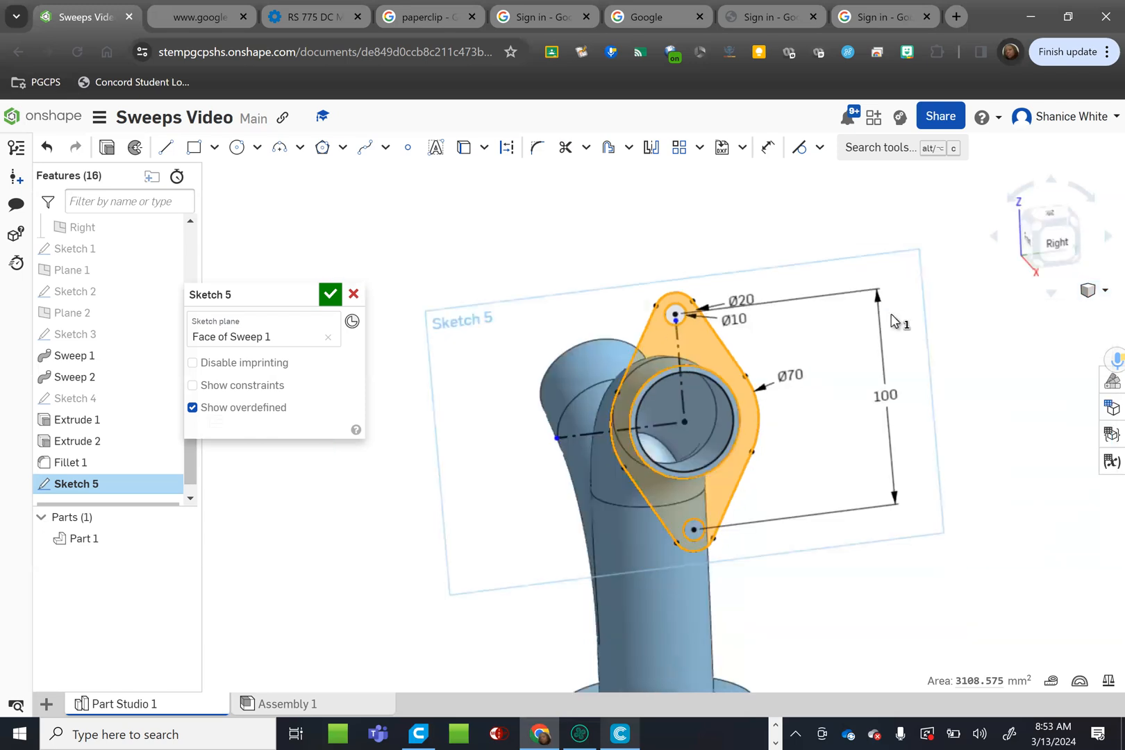
click(1104, 238)
scroll(757, 387, up, 5)
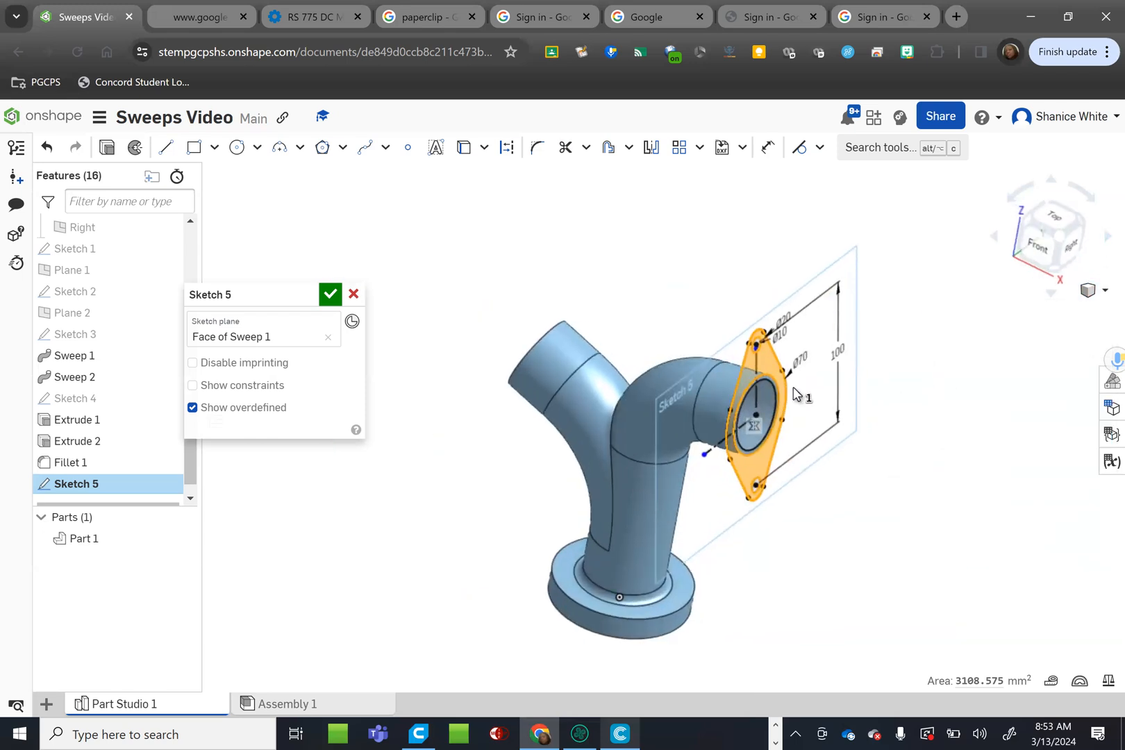
scroll(757, 388, up, 3)
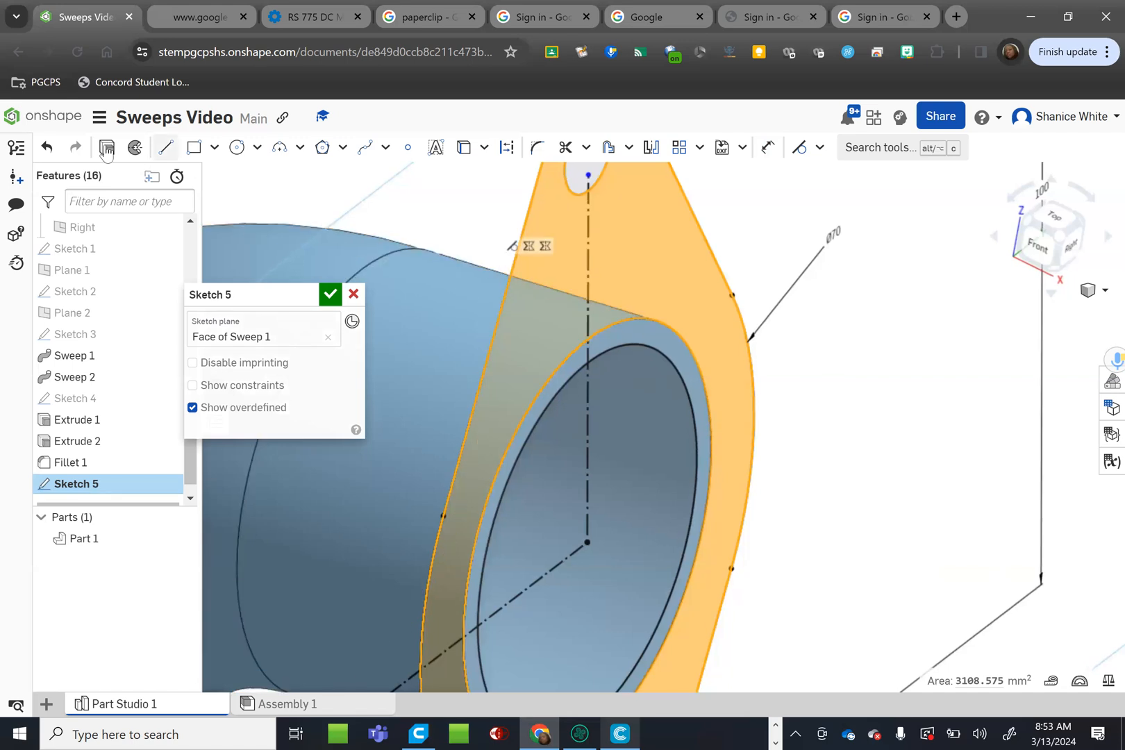
key(shift+e)
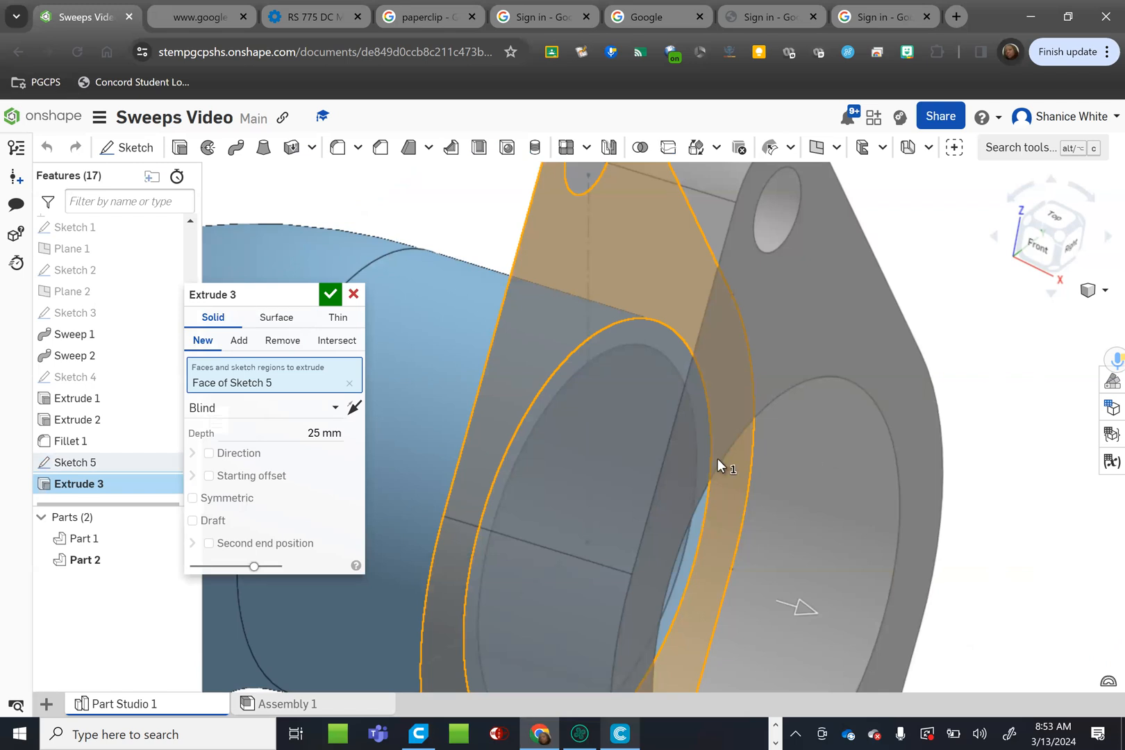
click(208, 476)
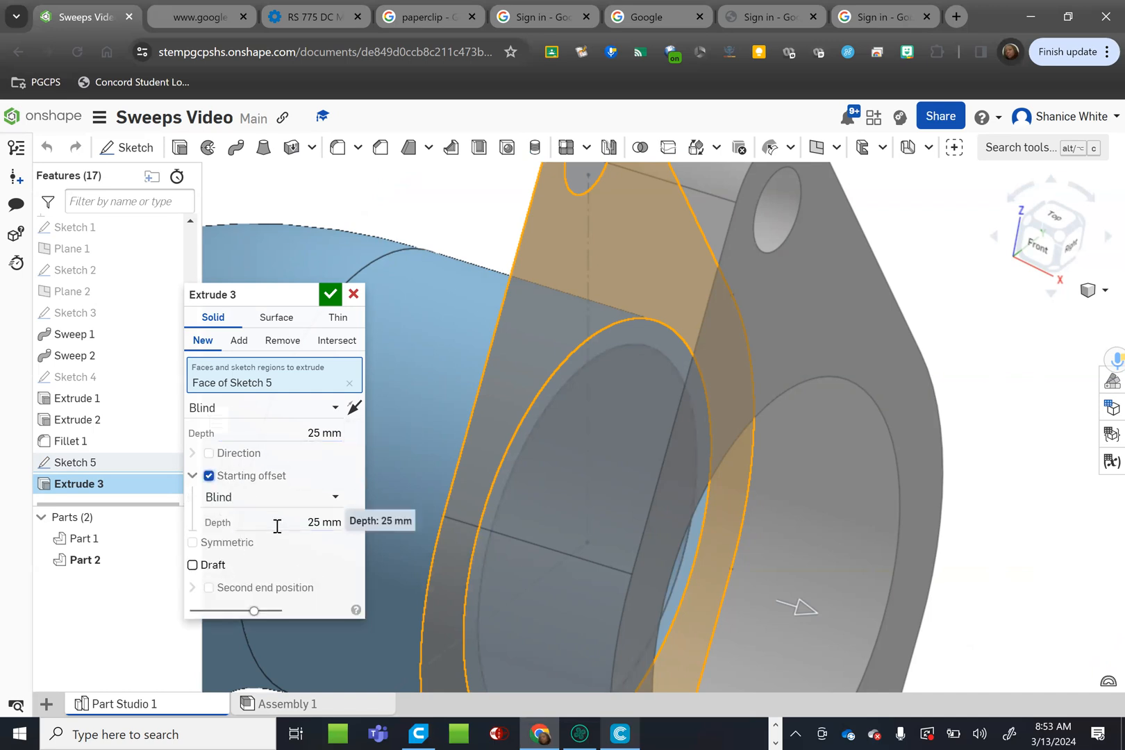
click(280, 523)
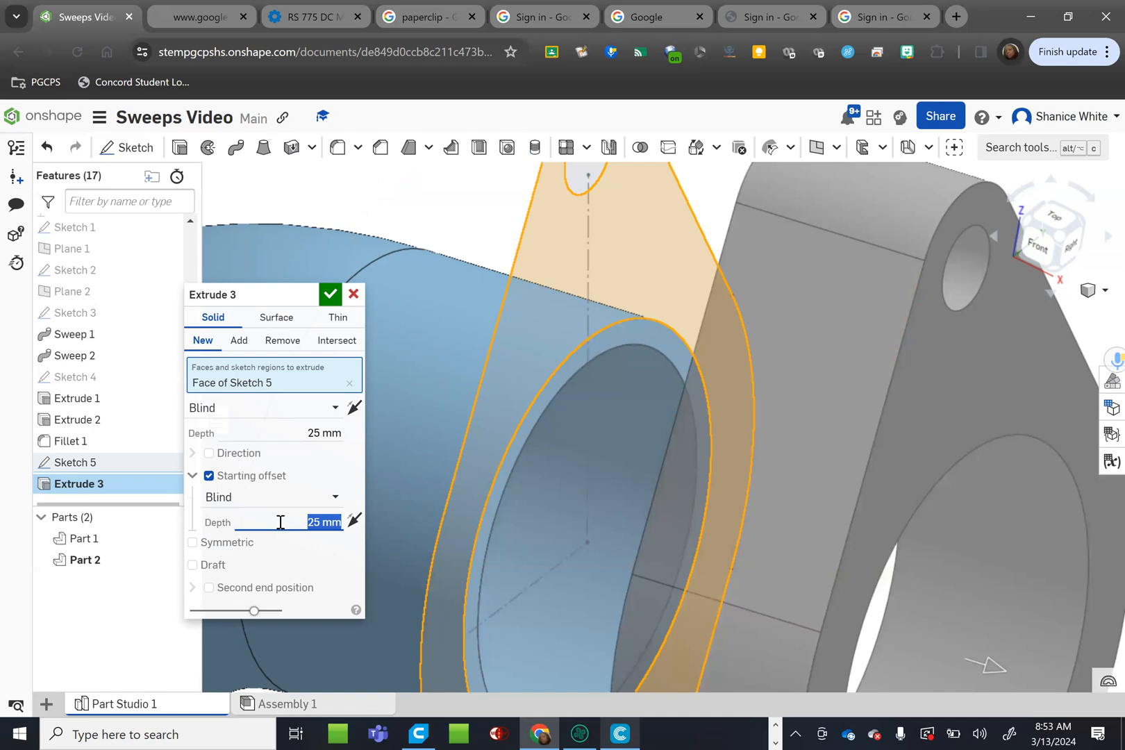
text(18)
scroll(808, 488, down, 5)
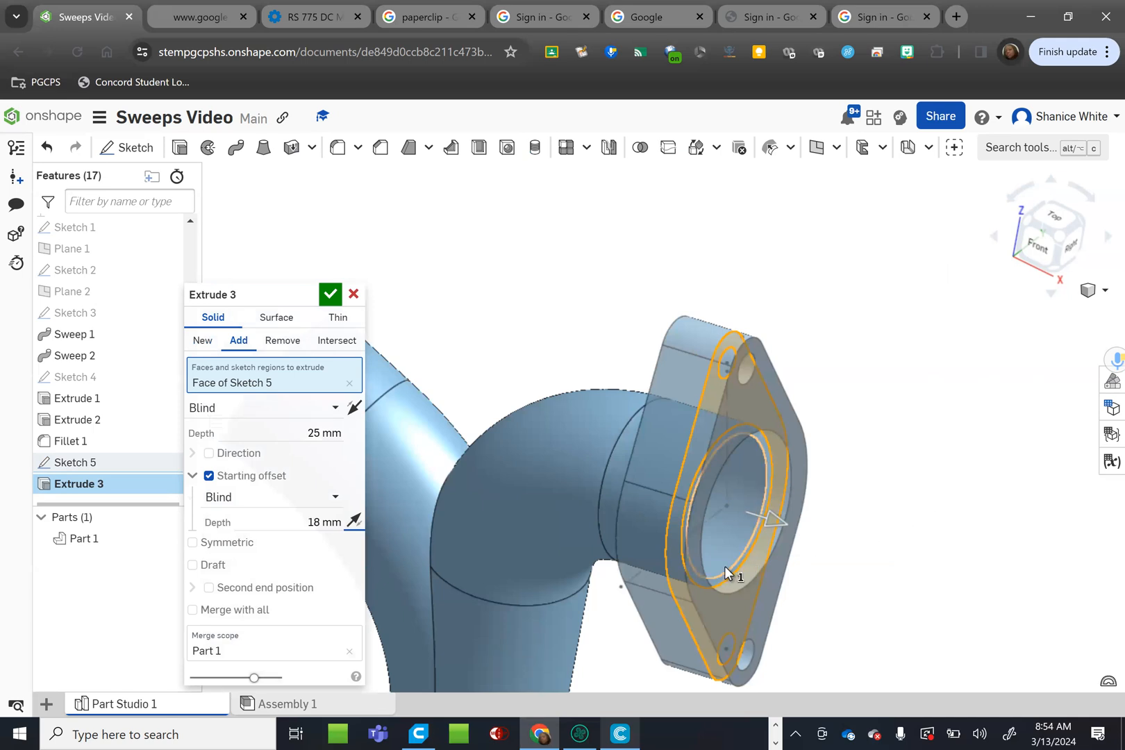
Step: Set the flange extrusion's depth to 20 mm and accept the feature
click(300, 438)
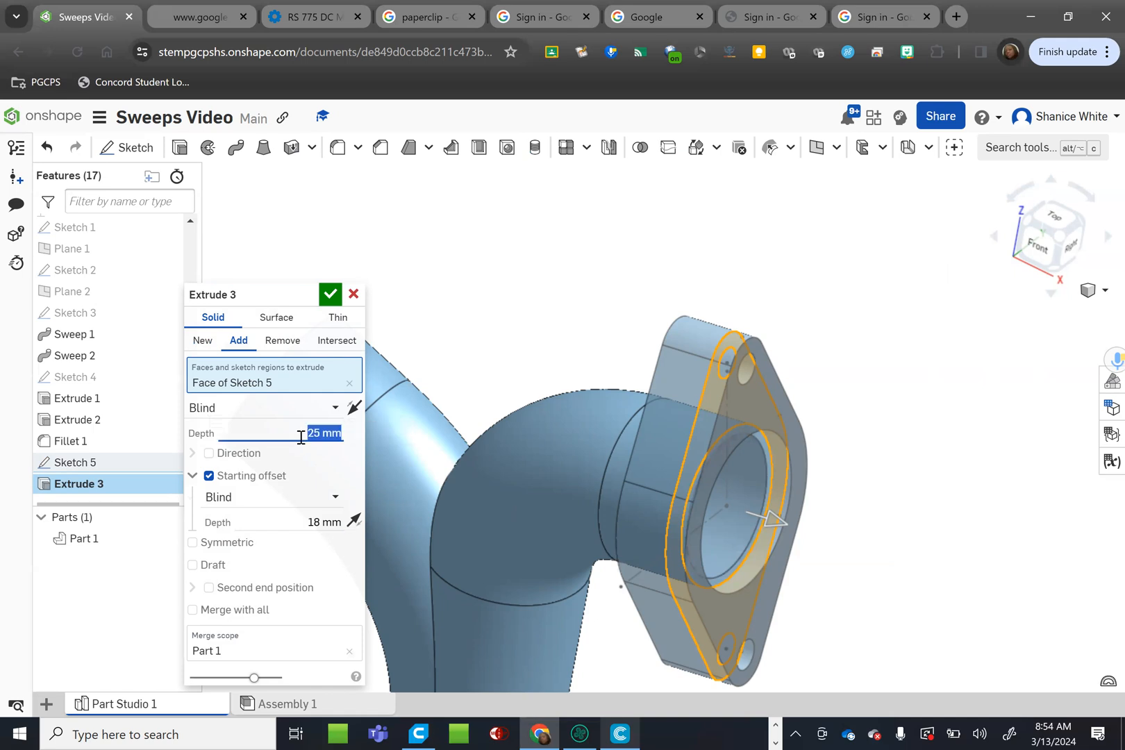
text(20)
key(Return)
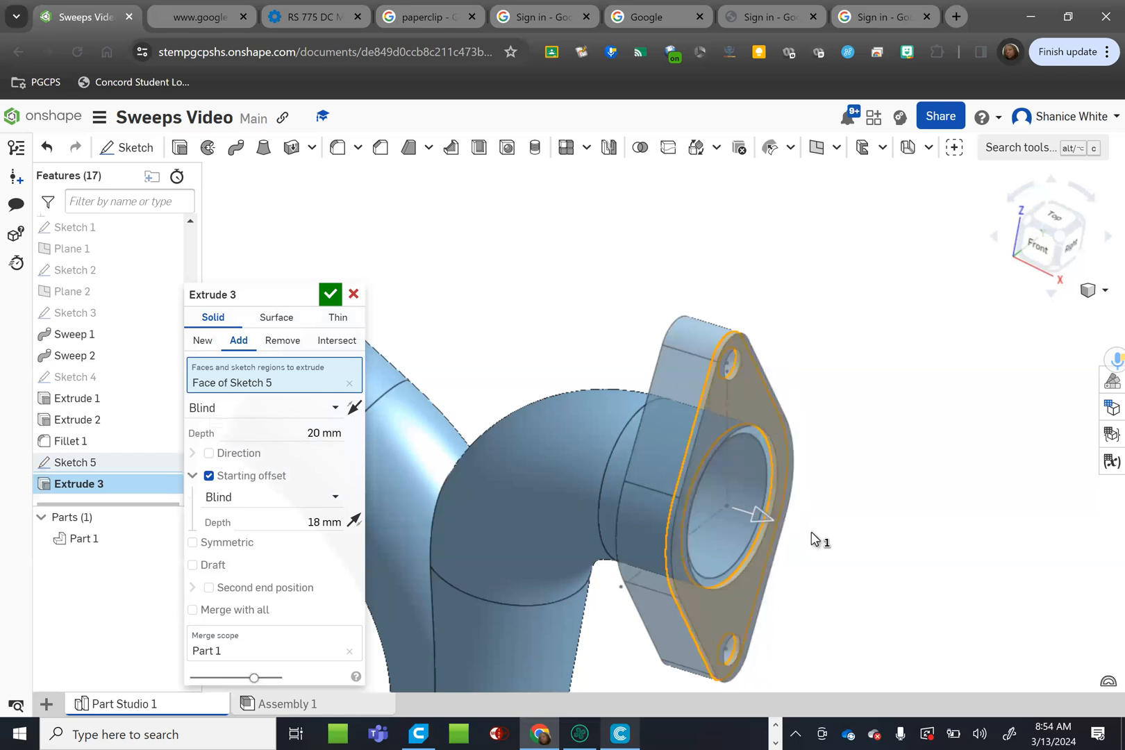
click(331, 298)
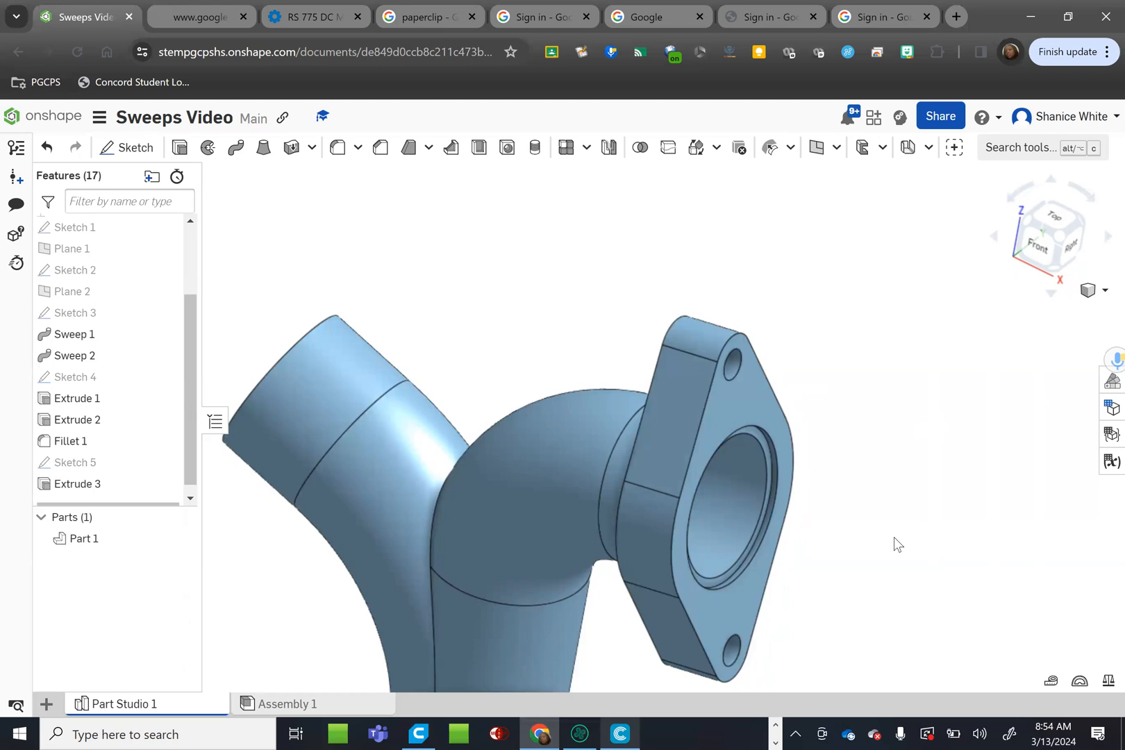
Step: Reopen the two-lug flange sketch and copy all of its entities
scroll(894, 537, down, 5)
scroll(891, 618, up, 3)
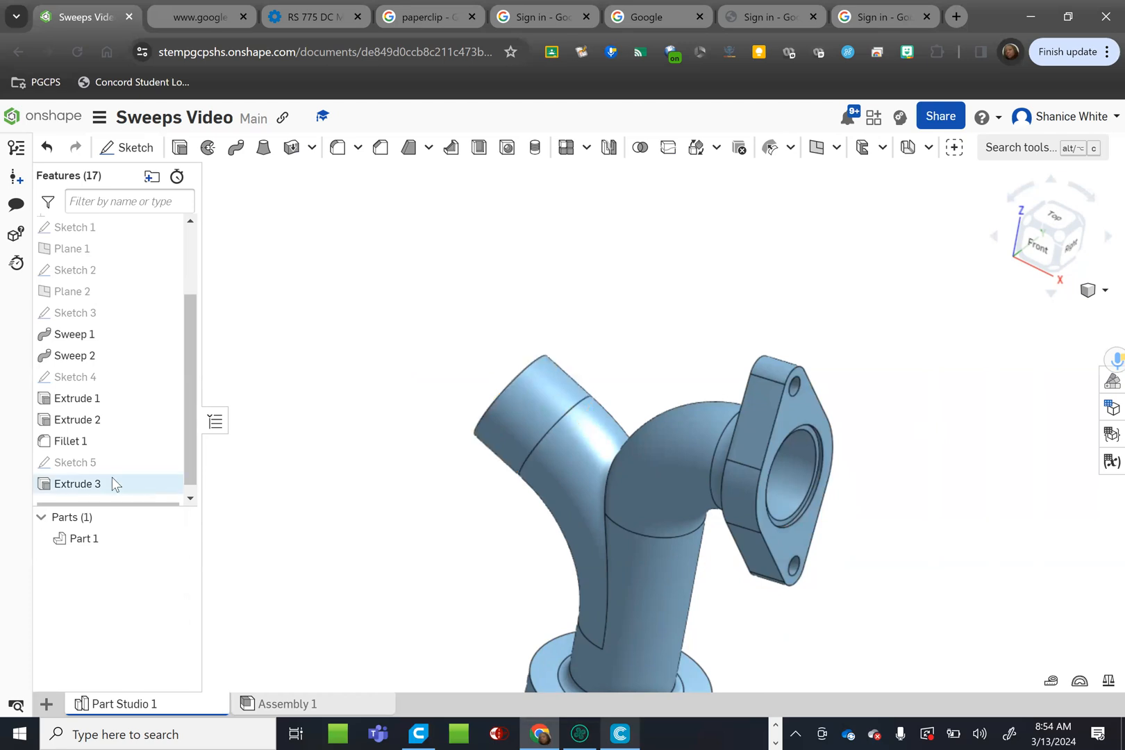
double_click(75, 462)
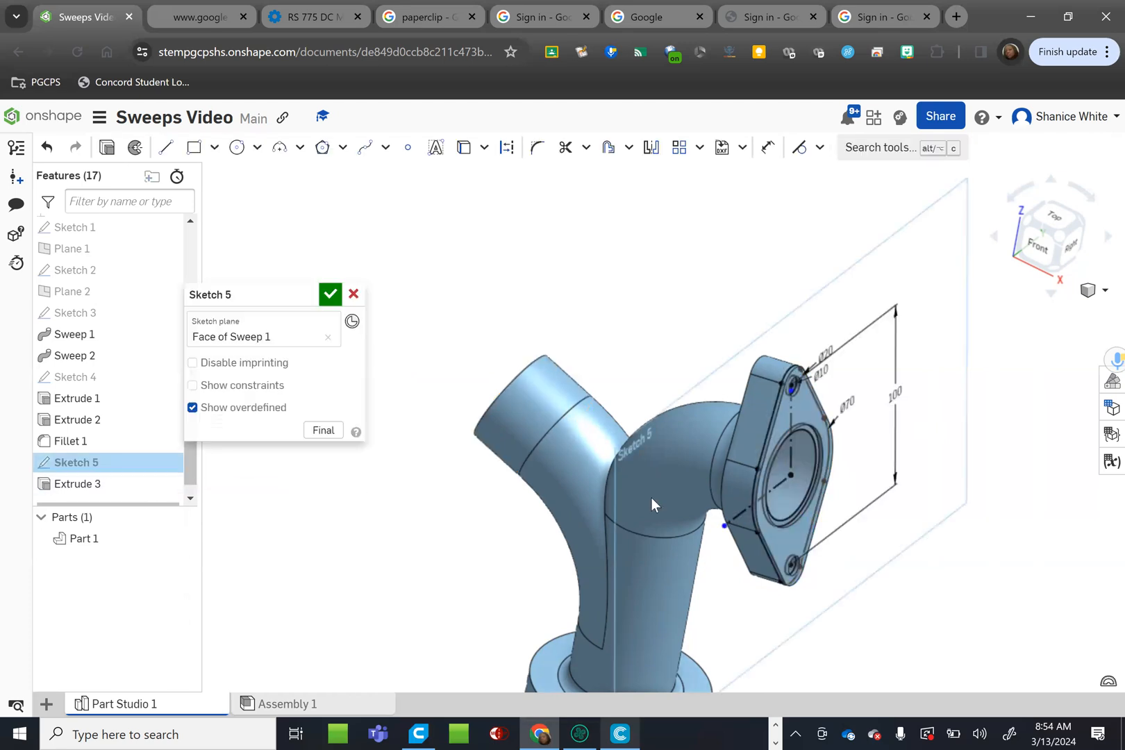
mouse_move(705, 312)
mouse_down()
mouse_move(776, 491)
mouse_move(871, 613)
mouse_move(928, 630)
mouse_move(958, 622)
mouse_up()
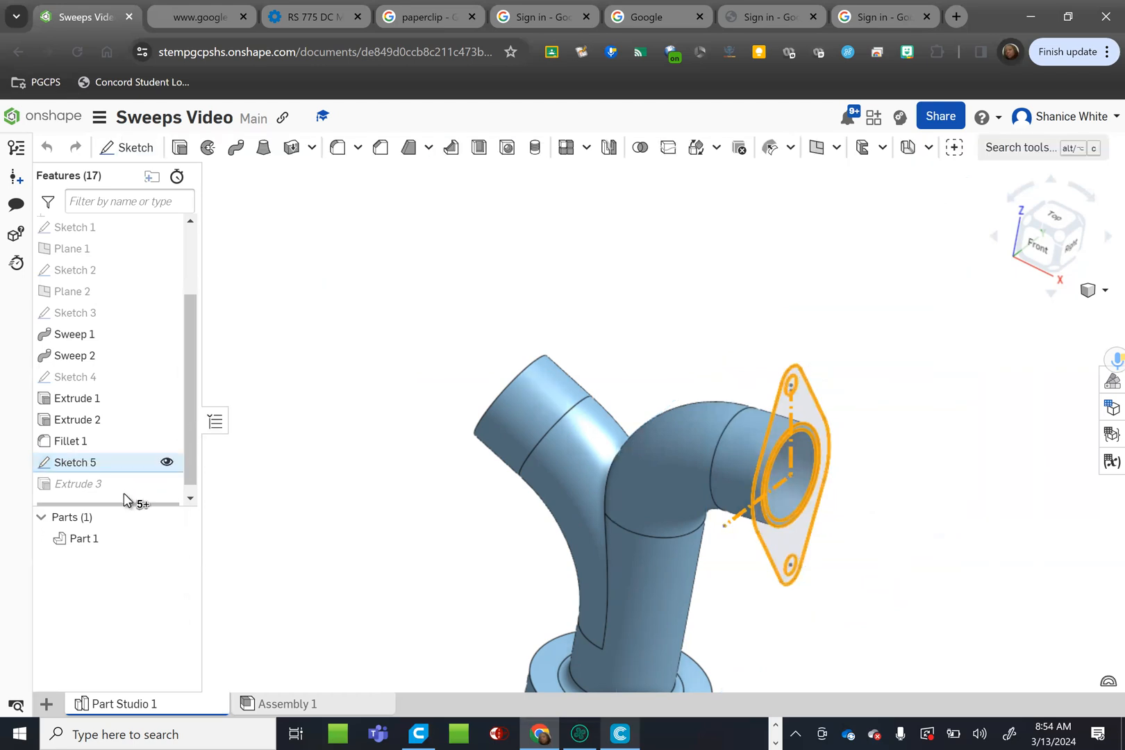
Step: Start a sketch on the end face of the other branch, Sweep 2, and paste the copied flange profile into it
click(1103, 237)
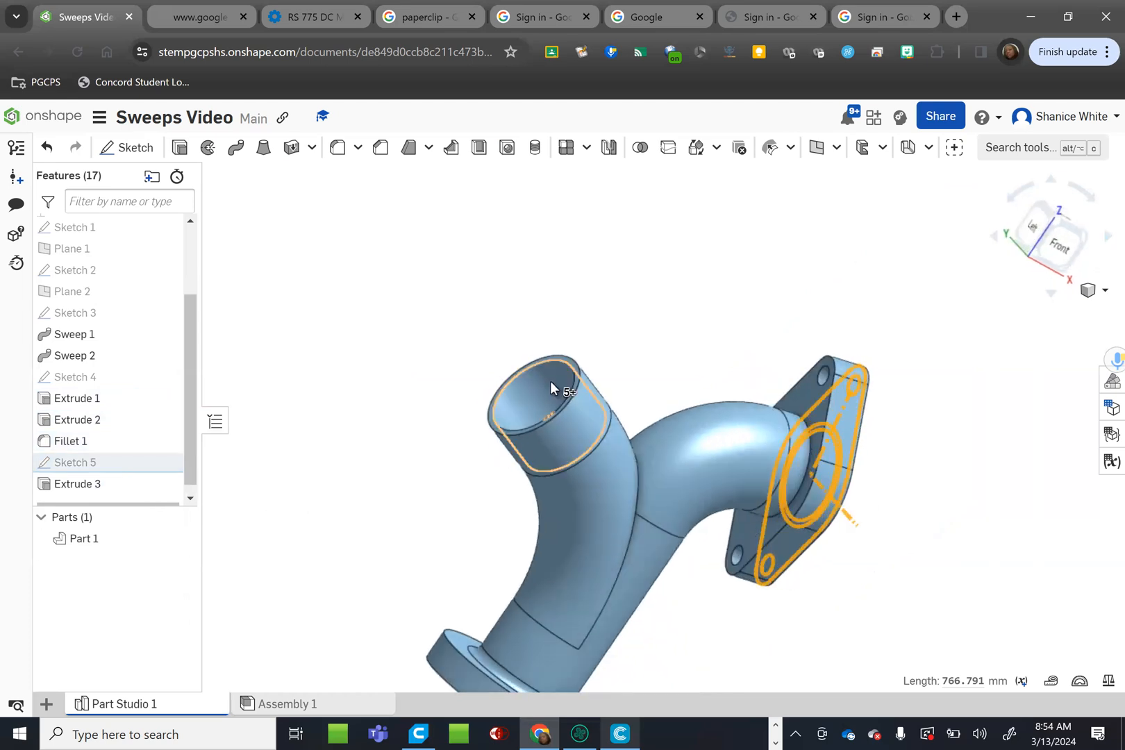
scroll(550, 380, up, 5)
scroll(658, 282, up, 3)
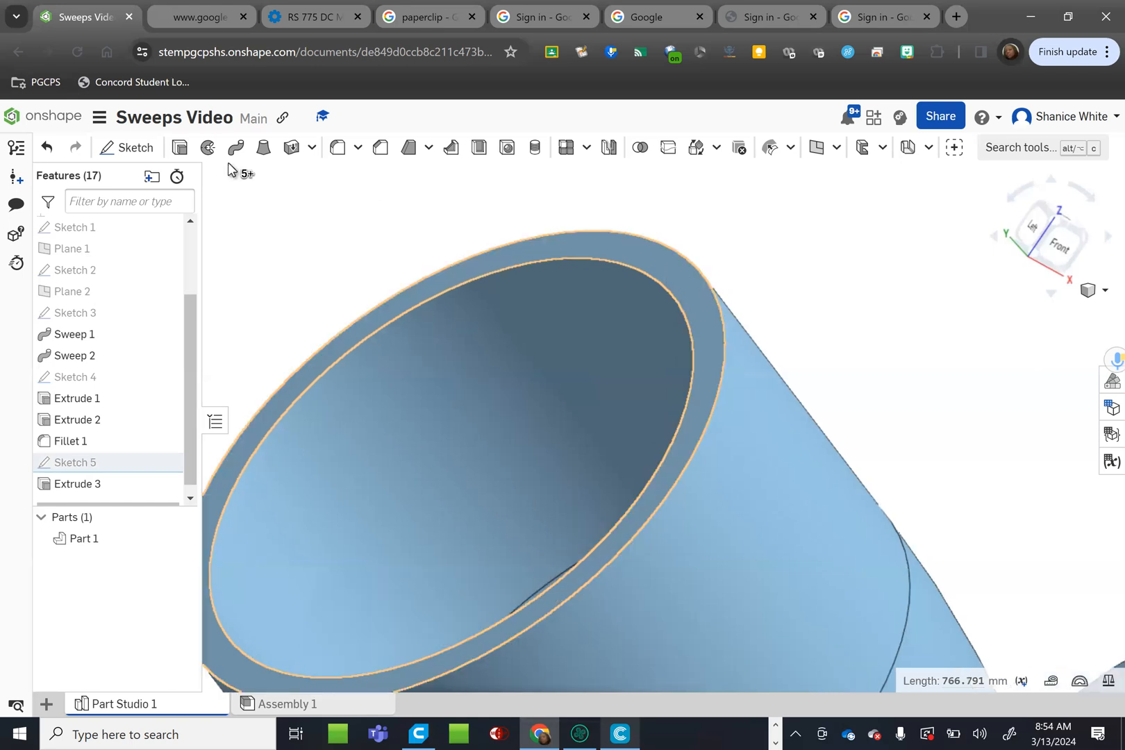
scroll(720, 393, down, 1)
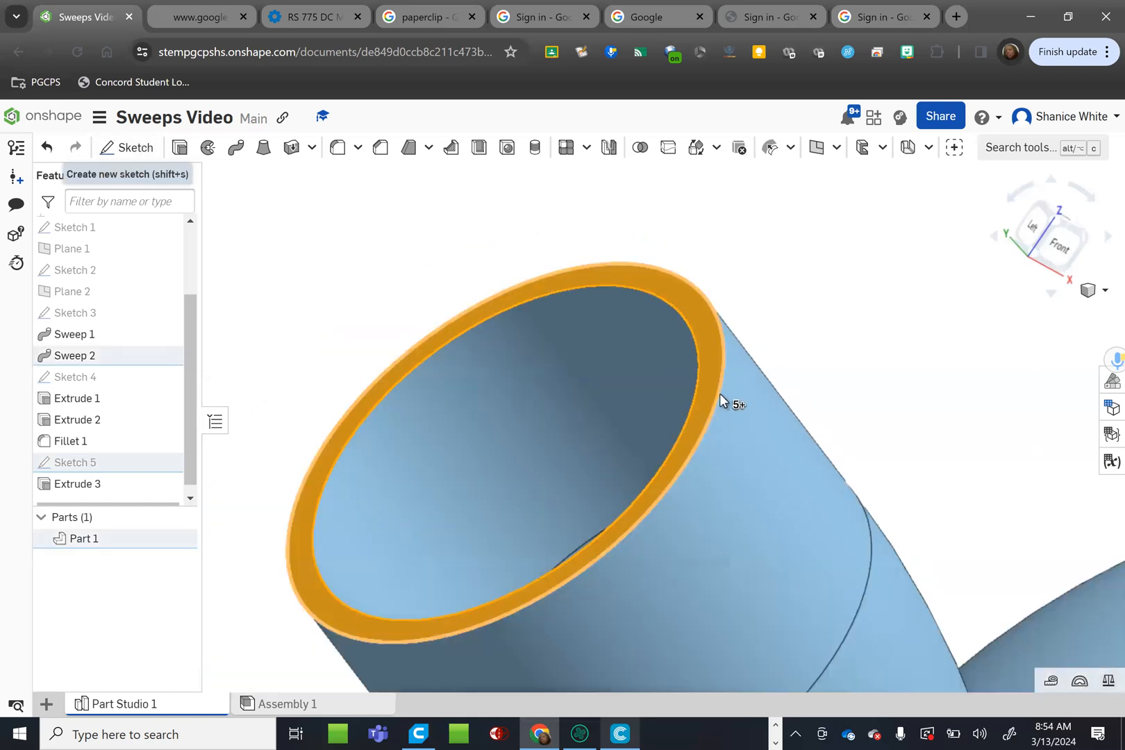
scroll(720, 393, down, 3)
key(shift+s)
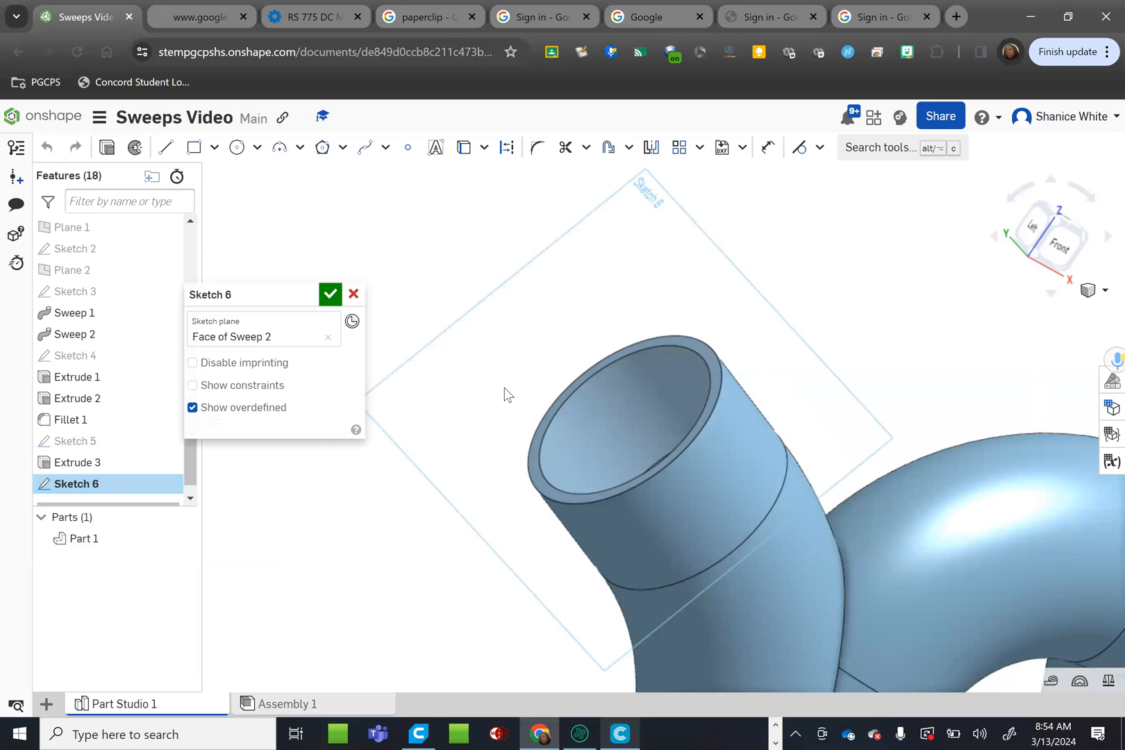
key(ctrl+v)
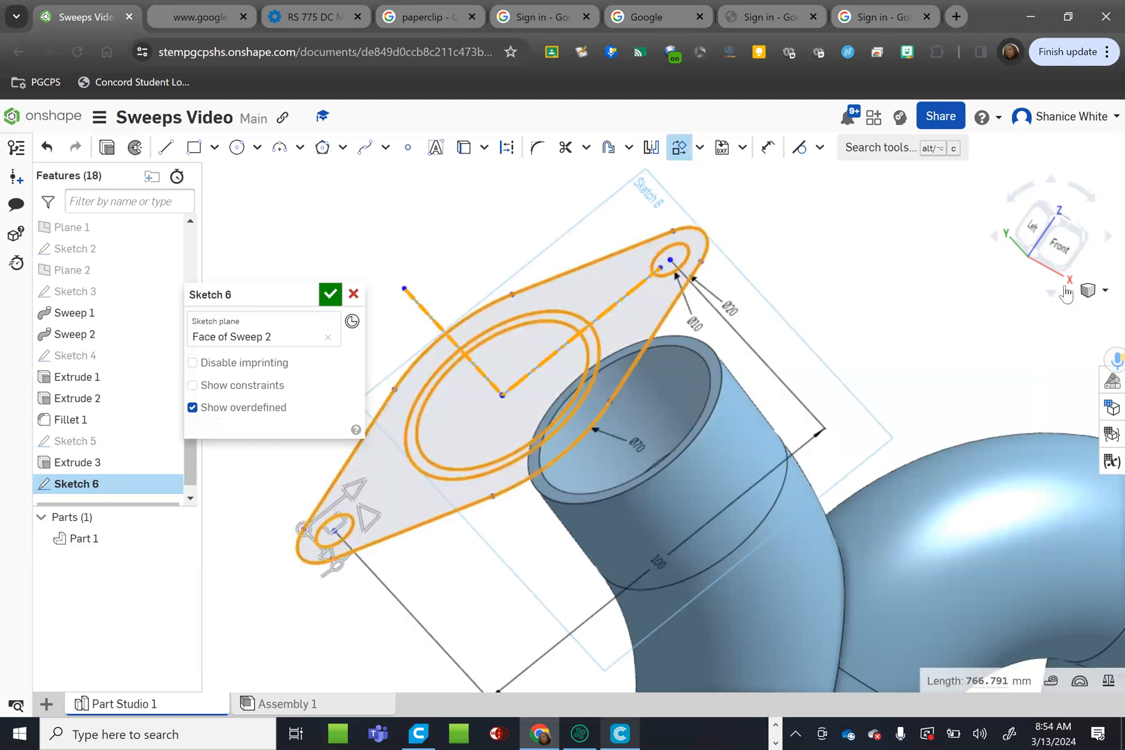
Step: Move the pasted flange profile so its ring lies roughly over the angled branch's pipe opening
right_click(965, 281)
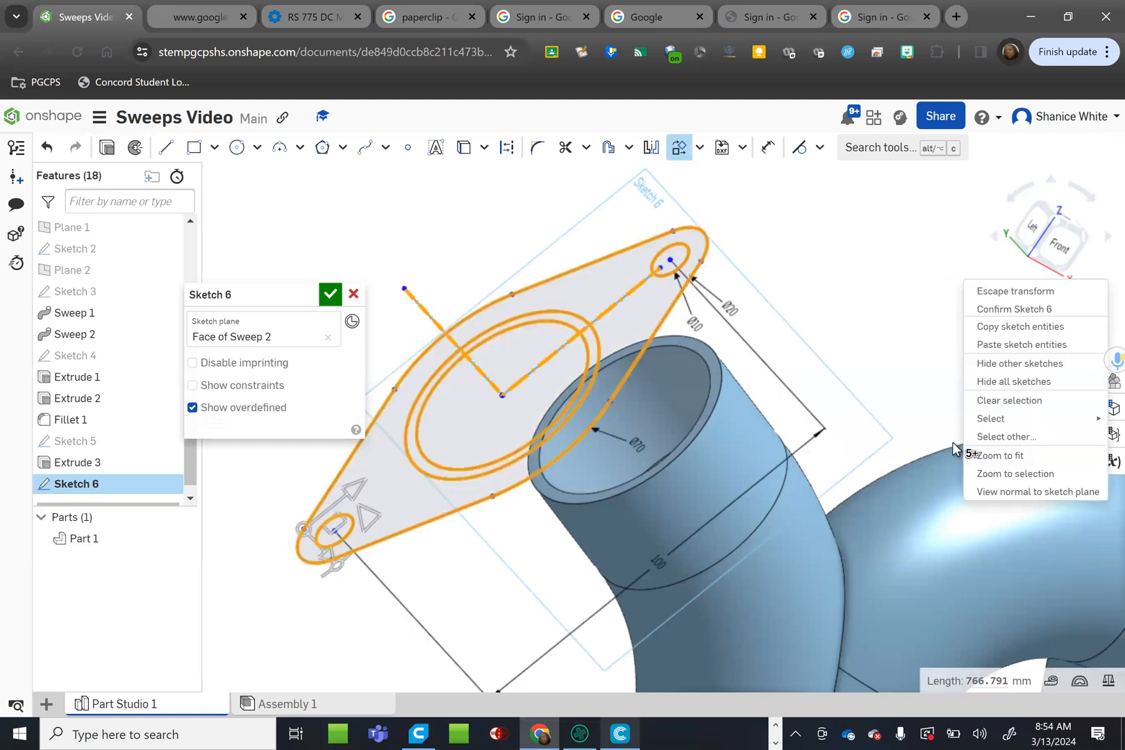
click(1008, 493)
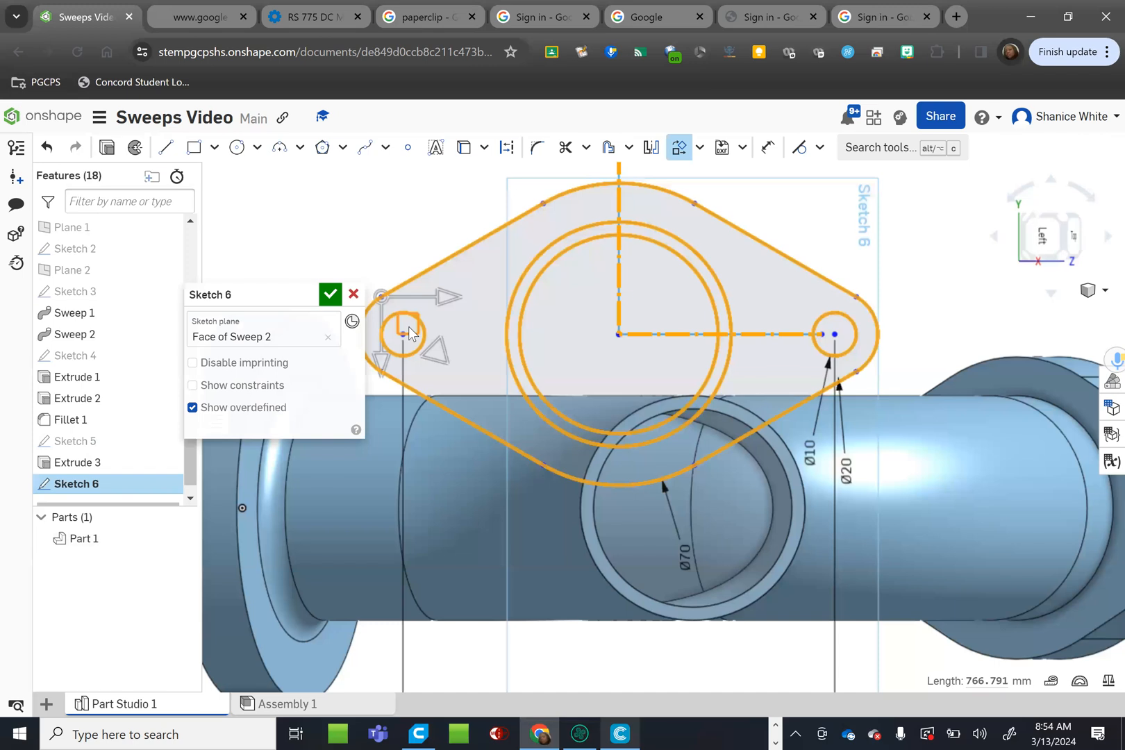
mouse_move(409, 326)
mouse_down()
mouse_move(697, 553)
mouse_move(646, 524)
mouse_move(575, 527)
mouse_move(483, 499)
mouse_up()
mouse_move(408, 323)
mouse_down()
mouse_move(477, 363)
mouse_move(630, 497)
mouse_move(550, 508)
mouse_move(478, 496)
mouse_up()
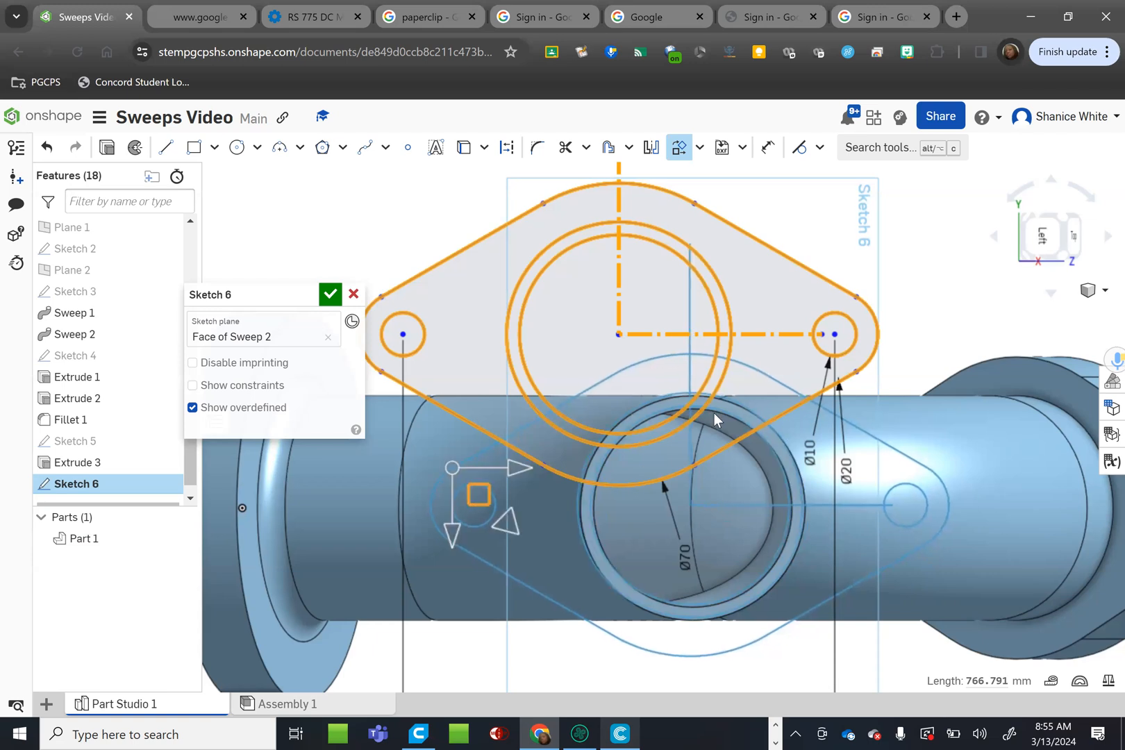
click(861, 247)
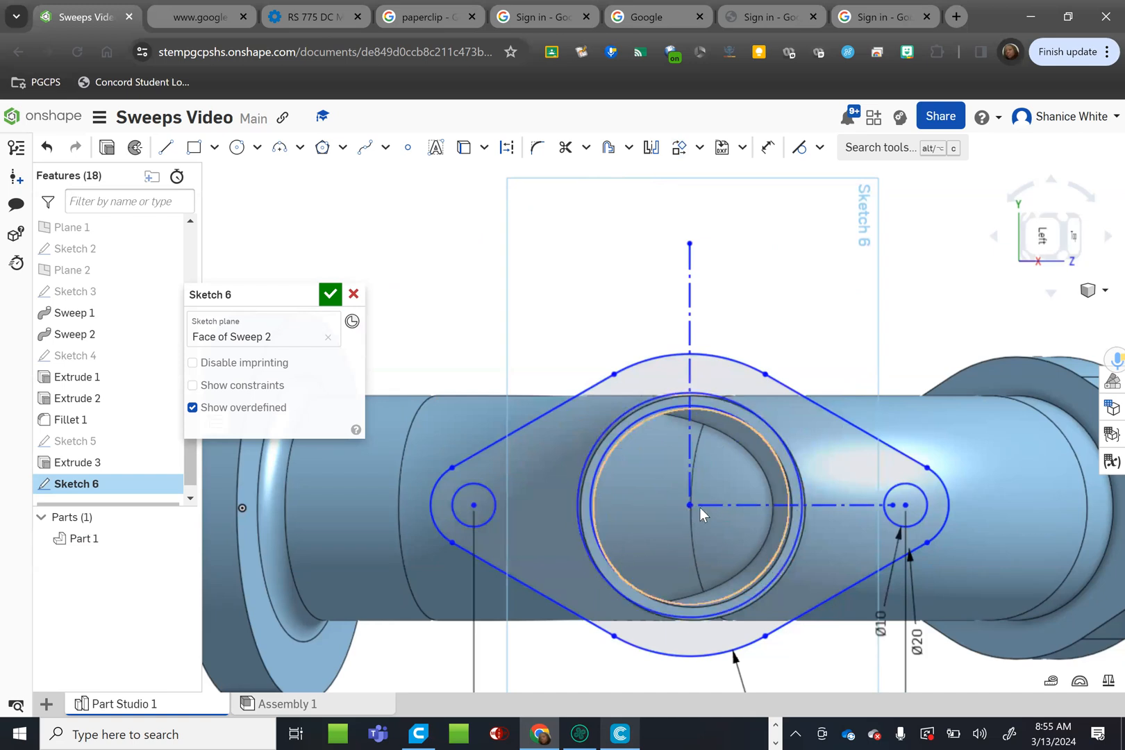
Step: Make the intersection of the pasted construction lines coincident with the centre of the pipe opening
scroll(691, 507, up, 3)
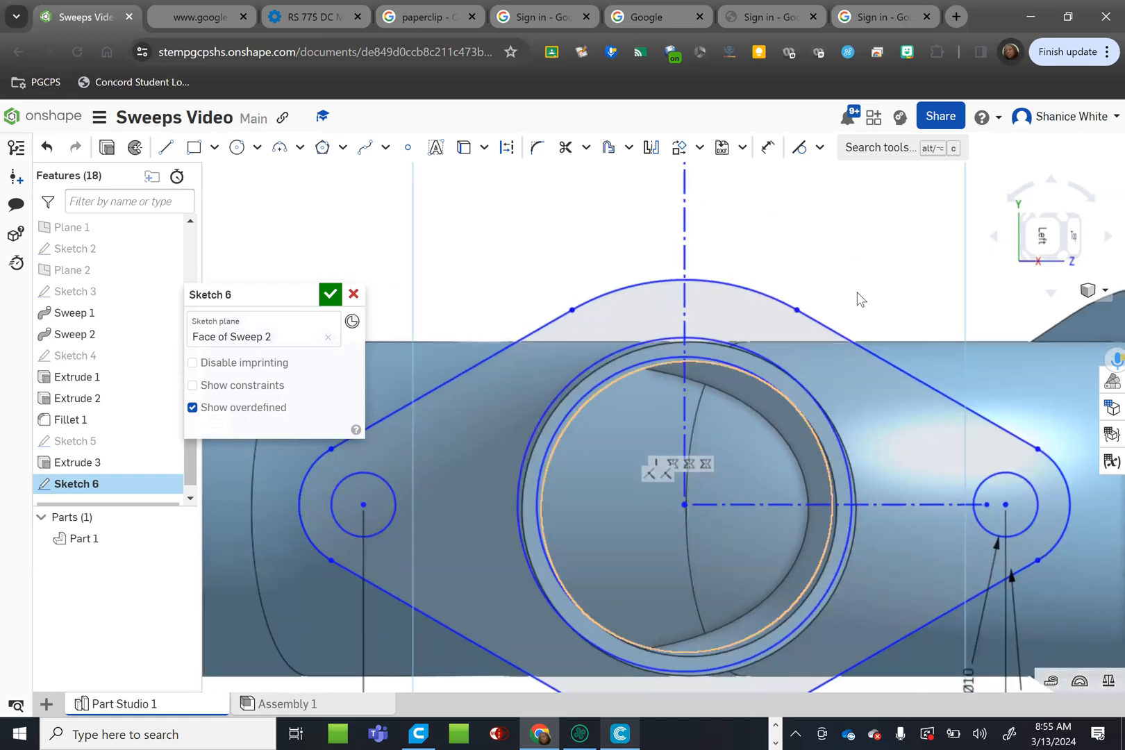
click(1009, 197)
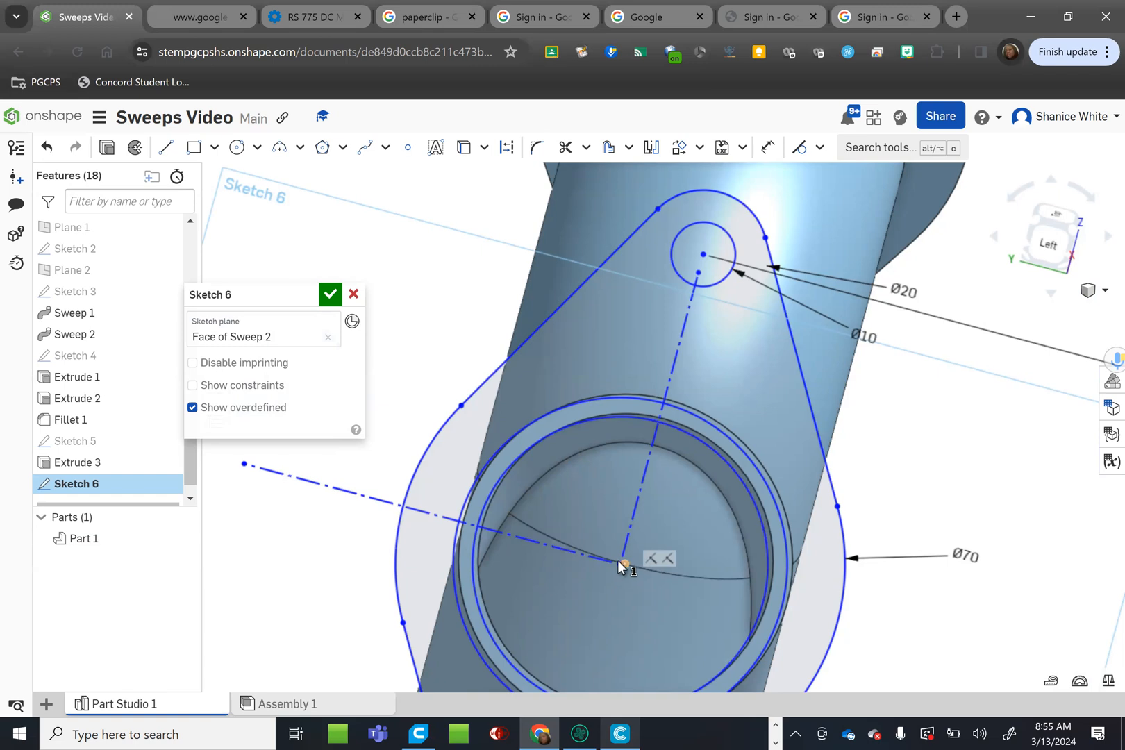
scroll(620, 564, up, 5)
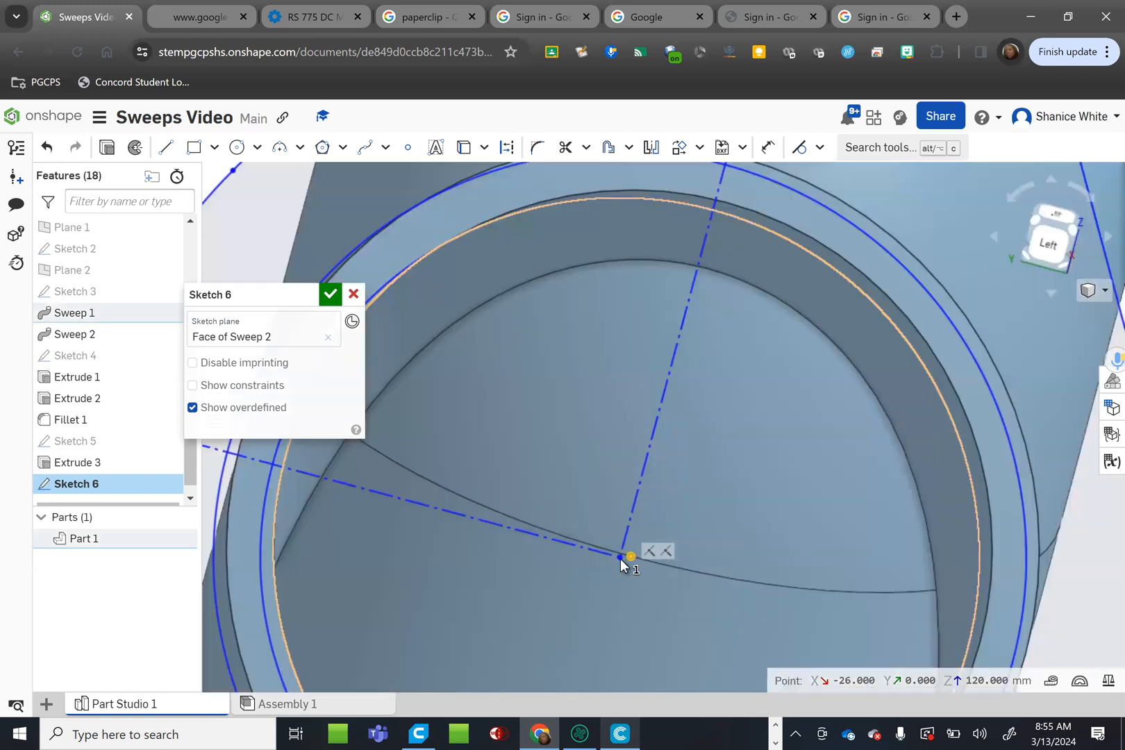
click(620, 557)
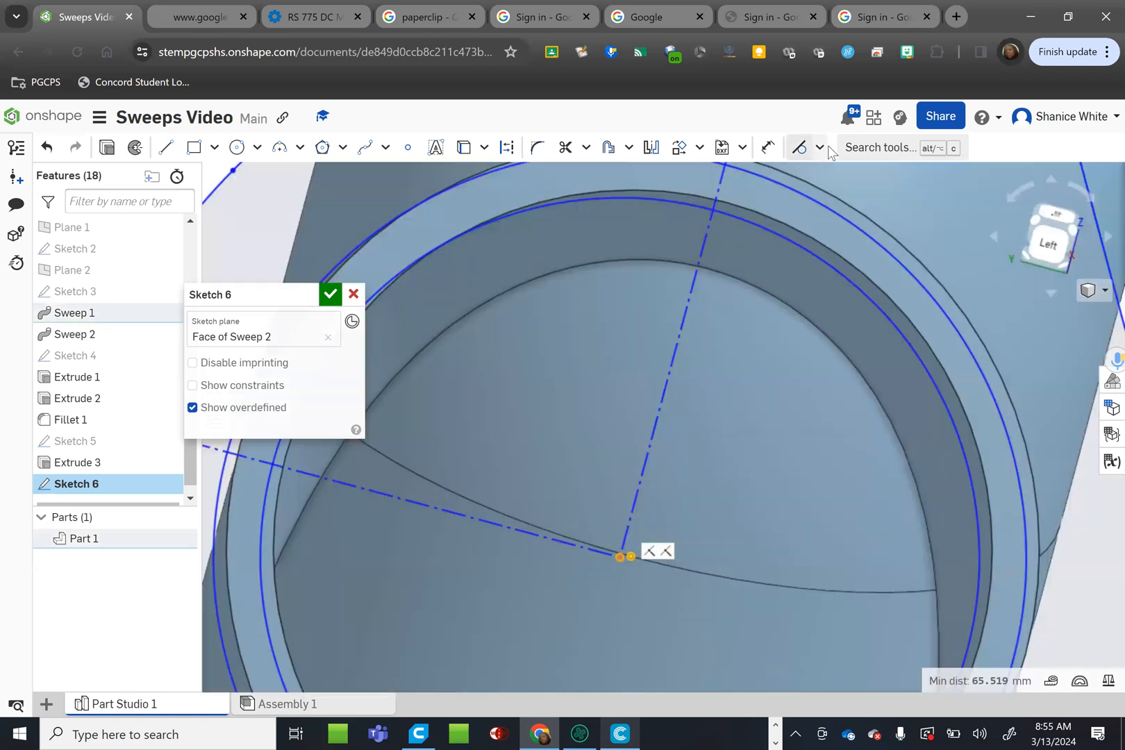
click(820, 147)
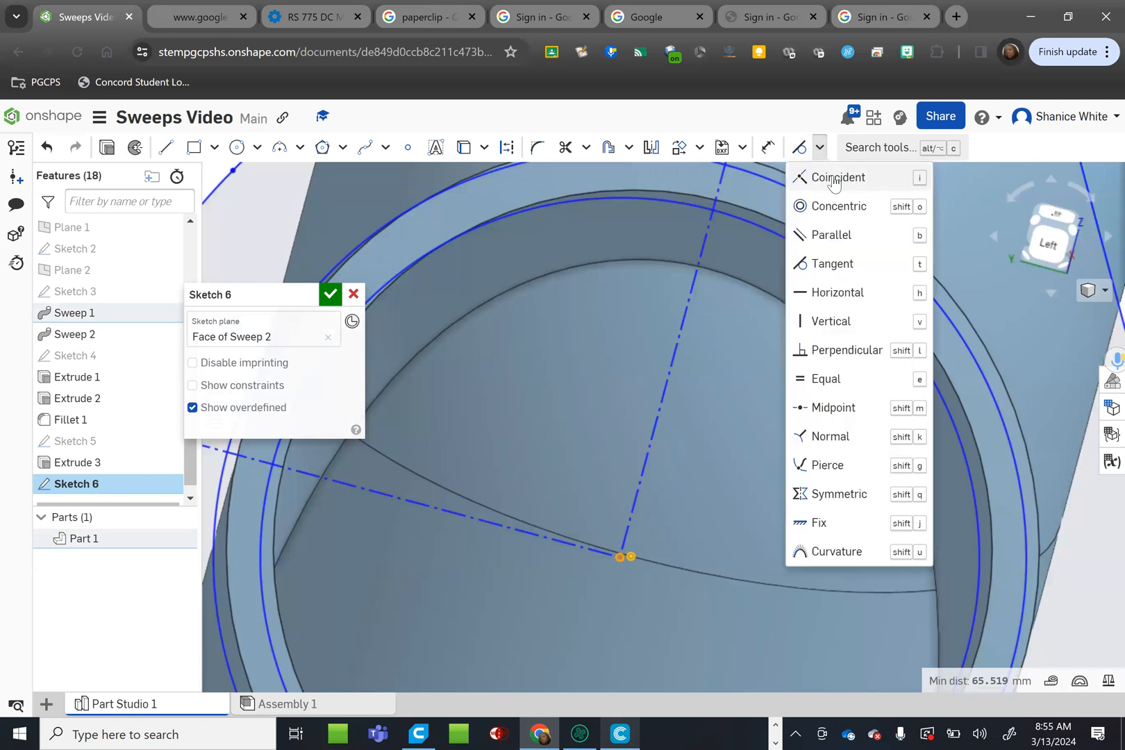
click(818, 214)
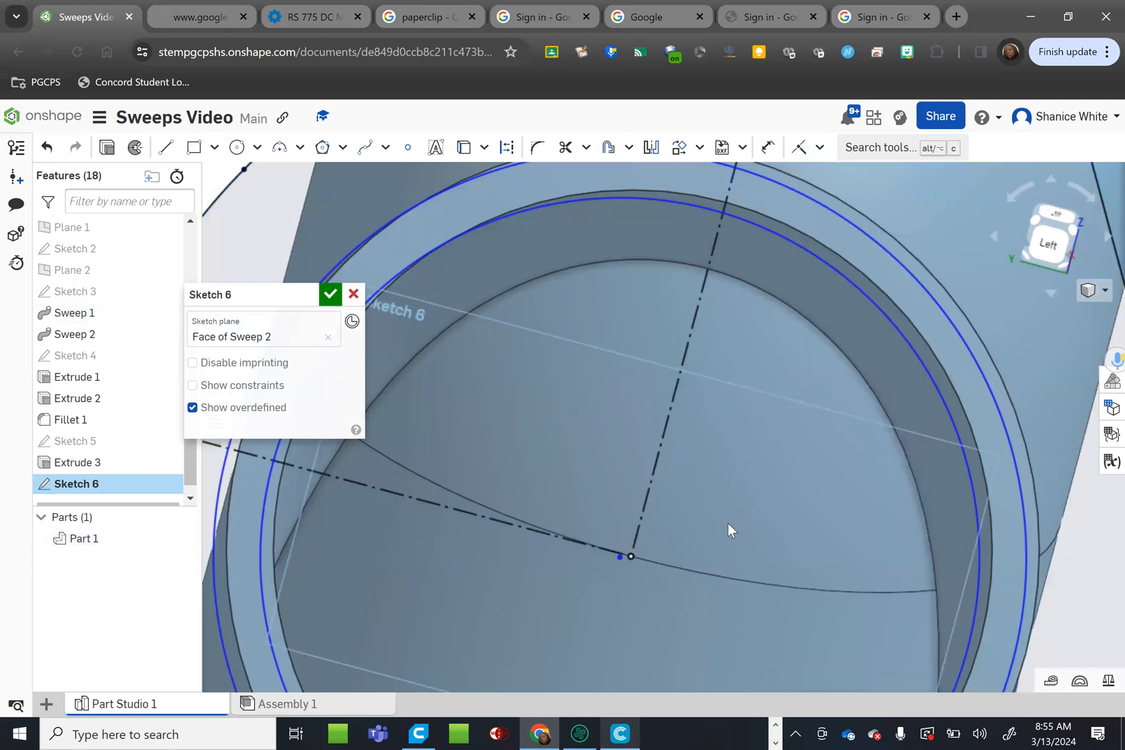
Step: Make the centre of the pasted ring's outer circle coincident with the centre of the pipe opening
scroll(727, 523, down, 5)
scroll(696, 539, up, 5)
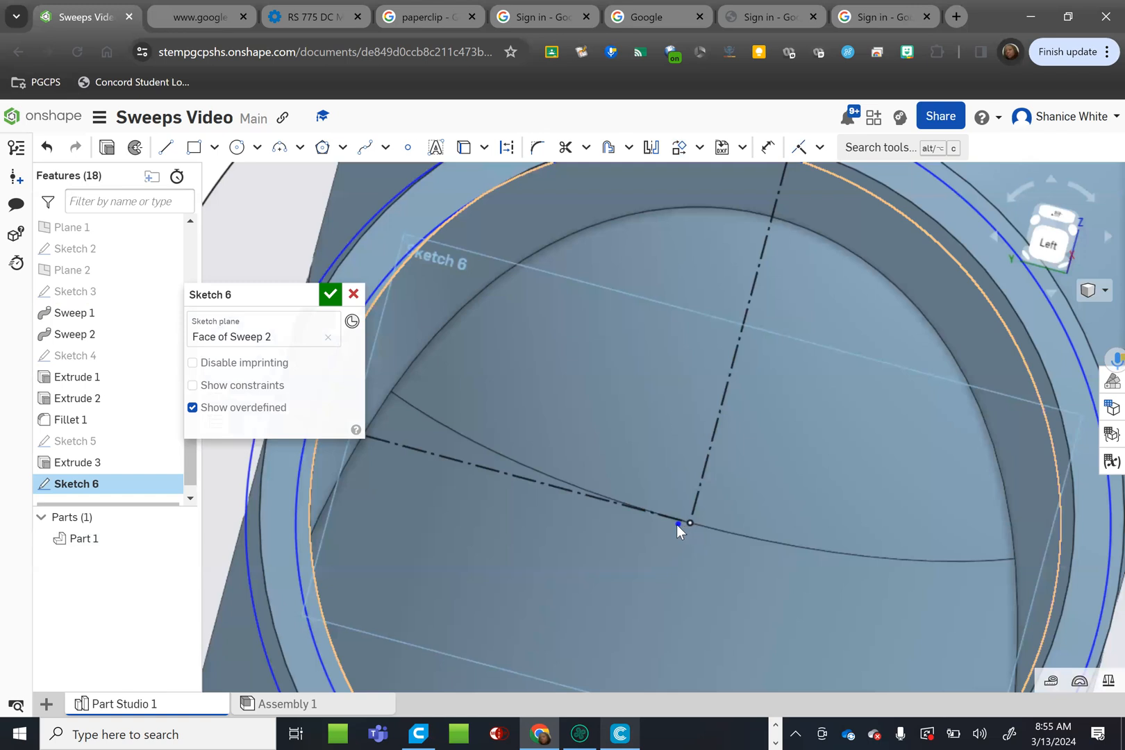
scroll(677, 525, up, 1)
click(688, 519)
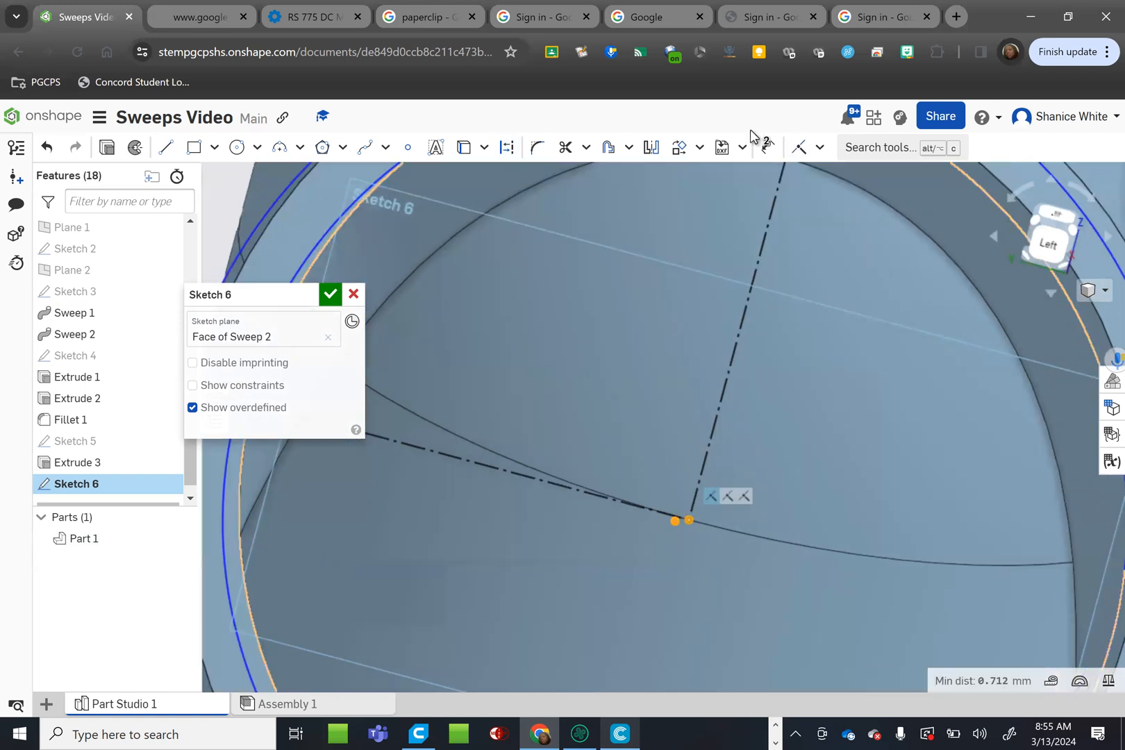
click(799, 150)
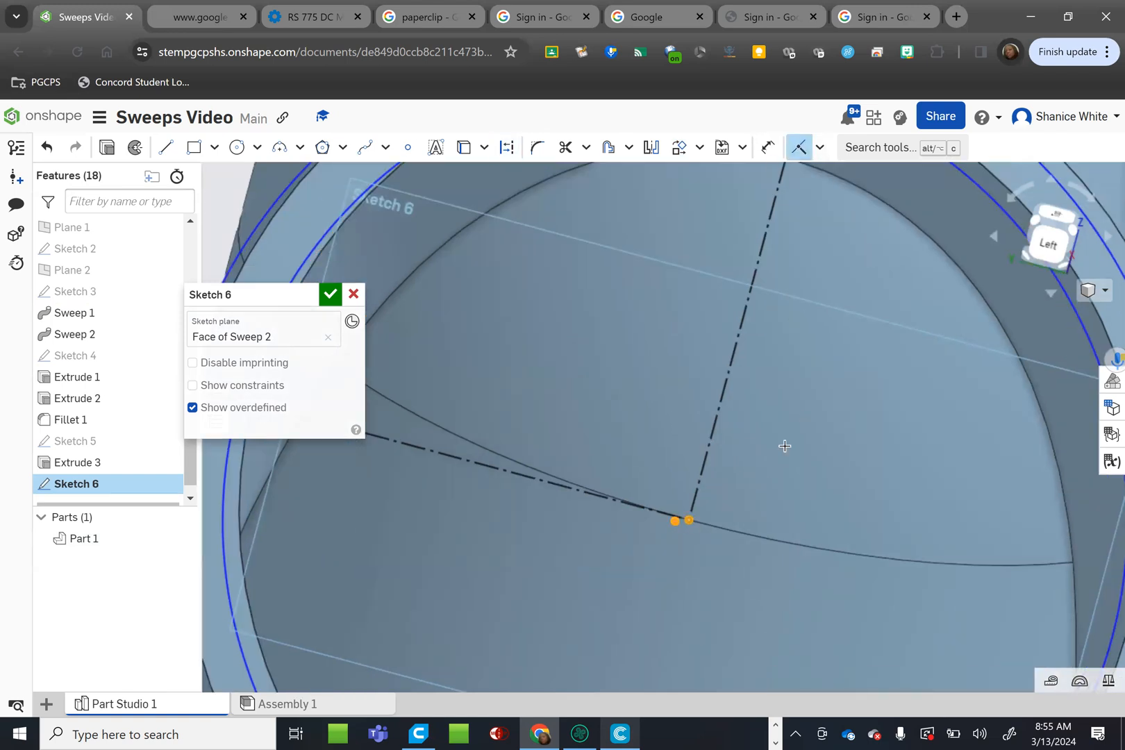
scroll(784, 445, down, 3)
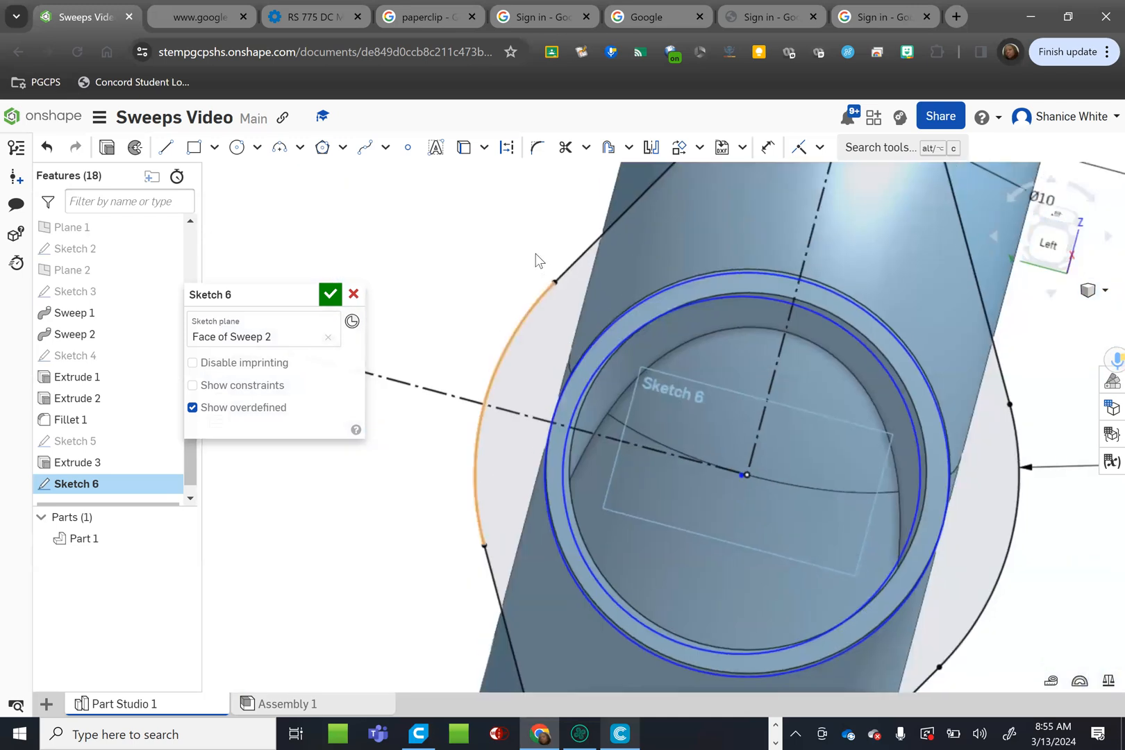
right_click(536, 544)
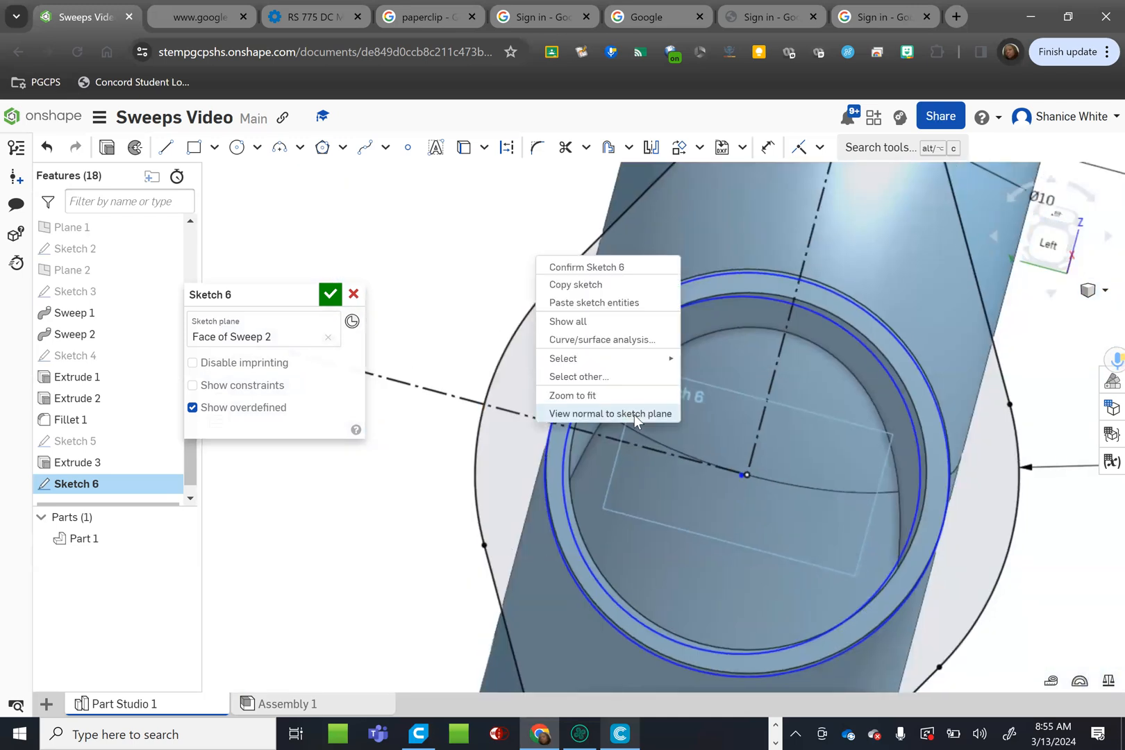
key(n)
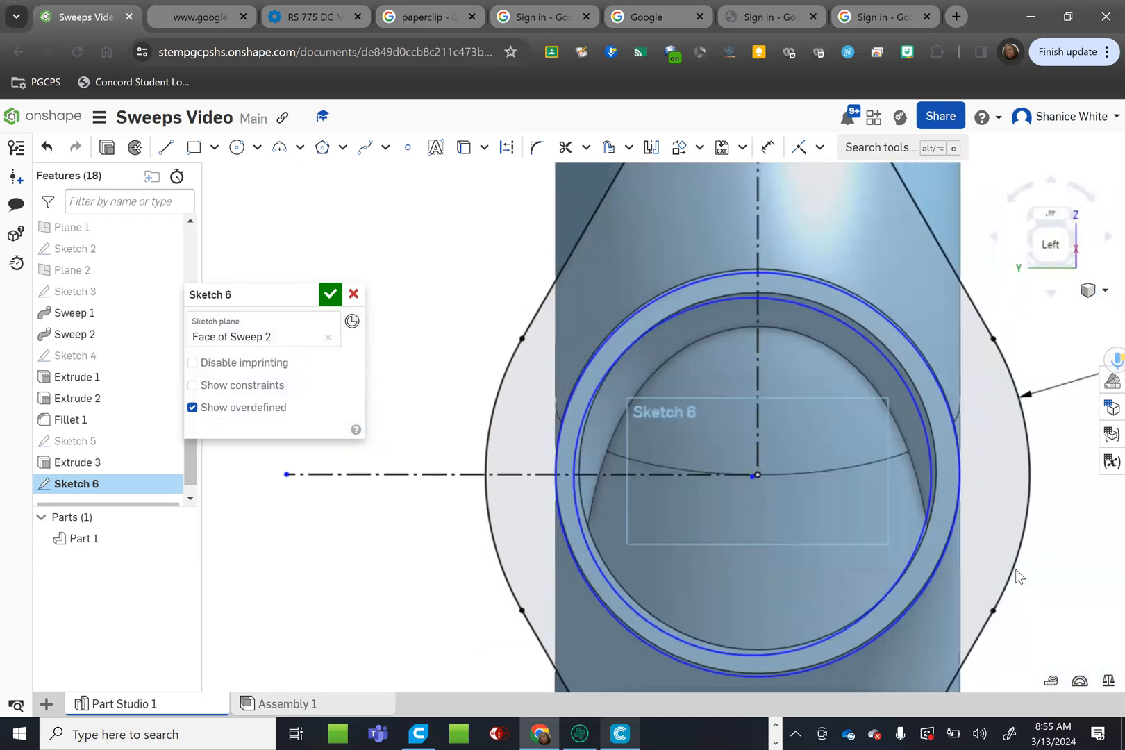
Step: Make the pasted flange ring's inner circle coincident with the inner edge of the angled branch's pipe opening
click(952, 546)
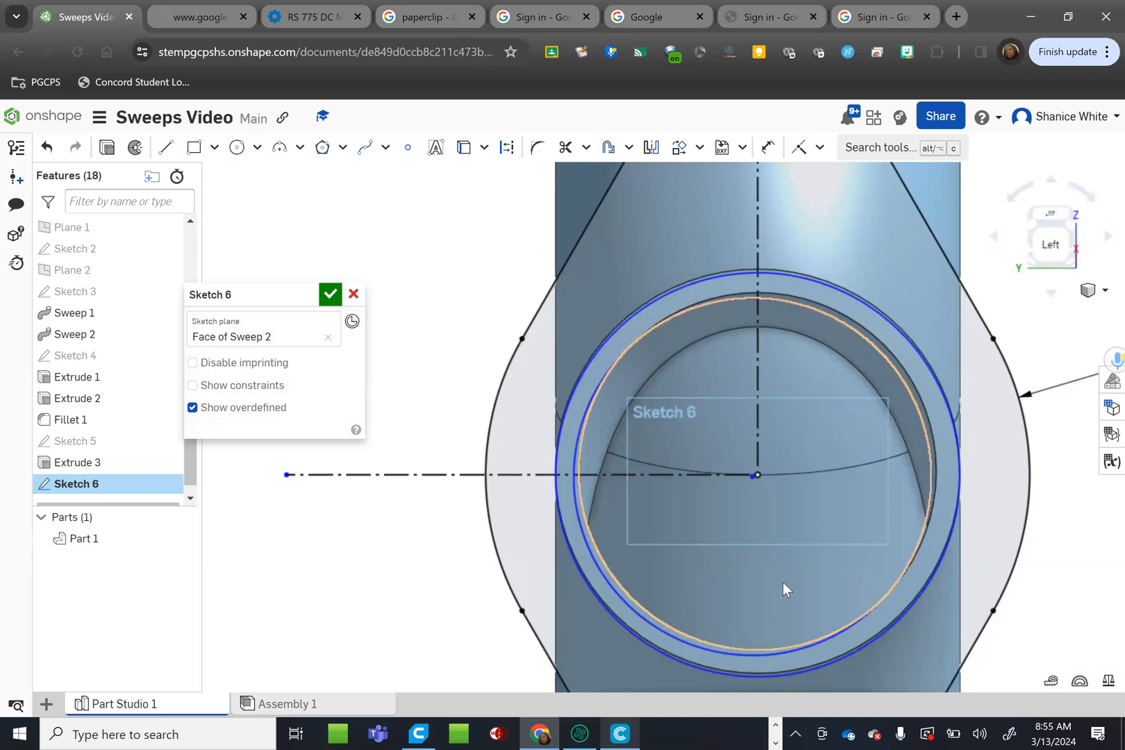
scroll(722, 650, down, 1)
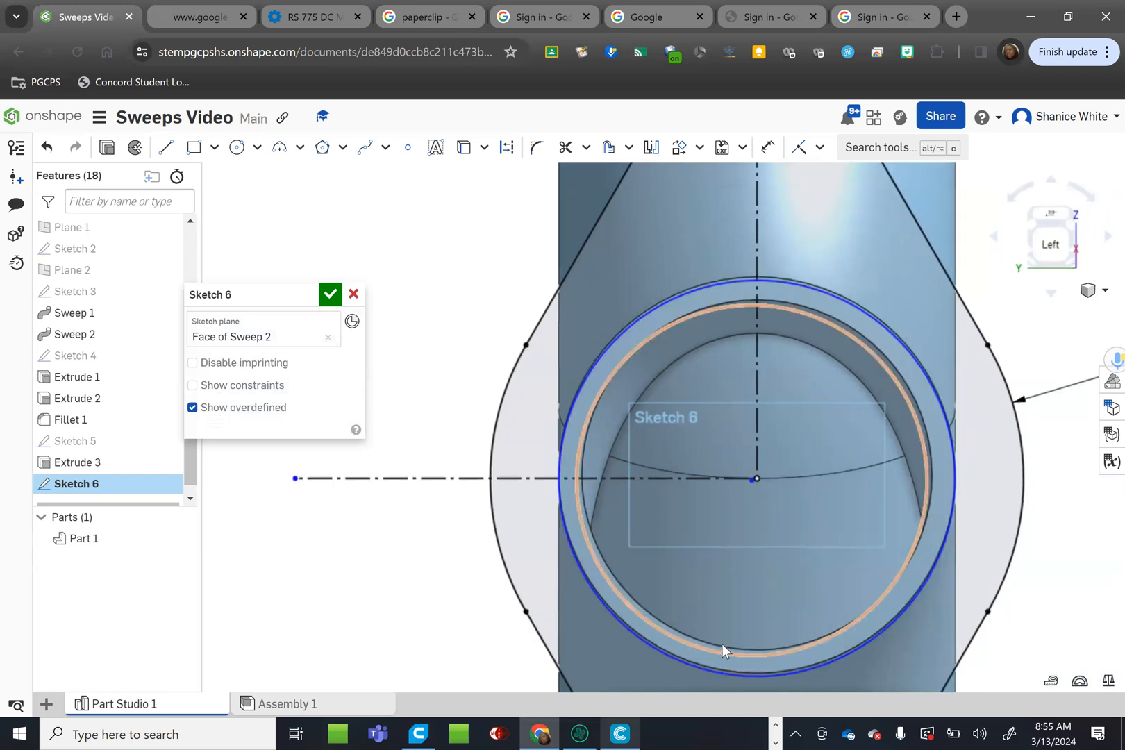
click(721, 643)
click(796, 148)
key(Escape)
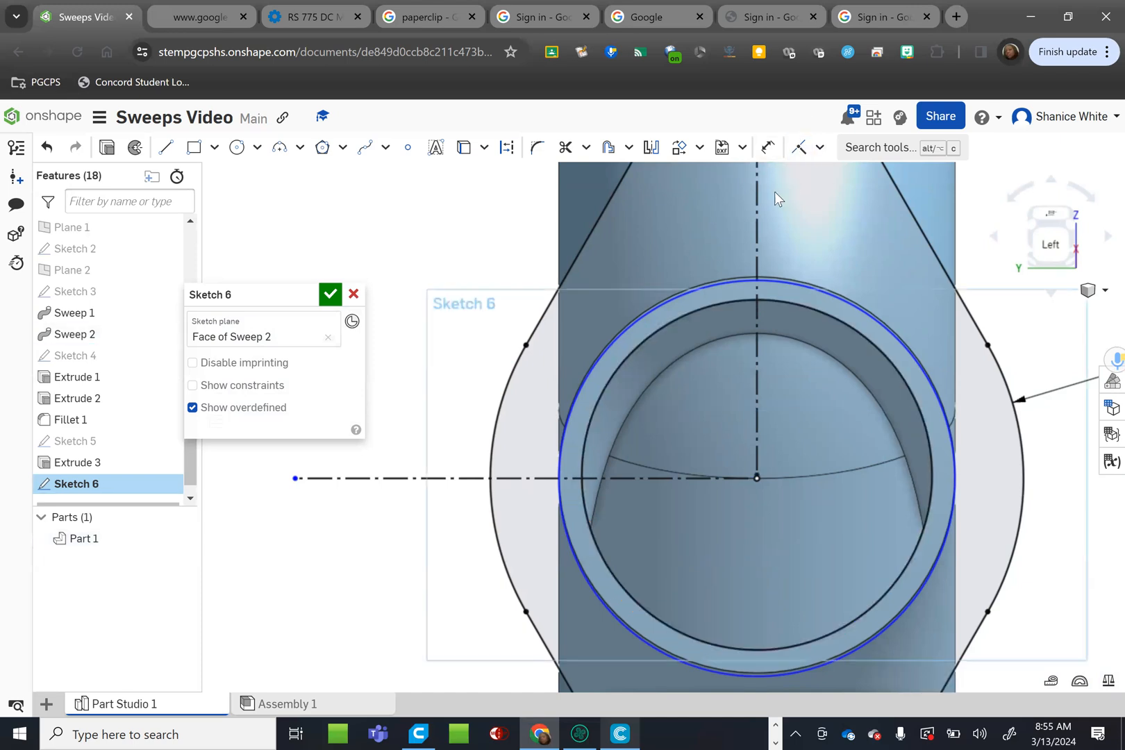
Step: Make the pasted ring's outer circle coincident with the outer edge of the branch pipe's end face
click(638, 632)
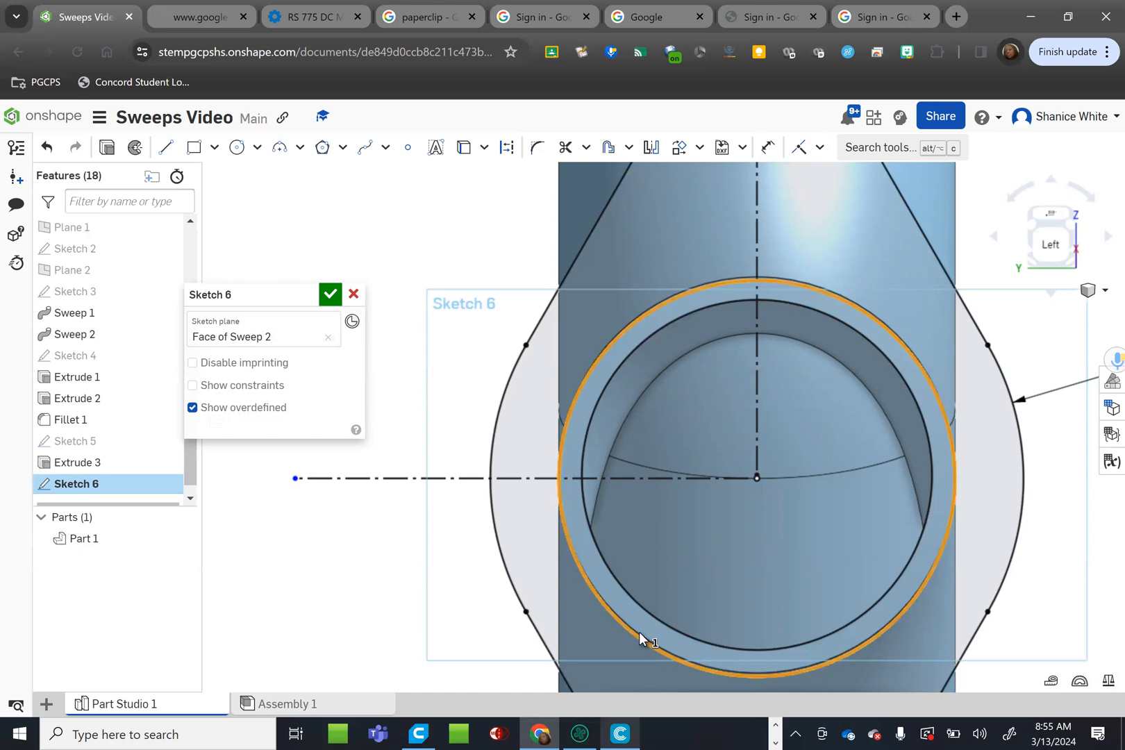
scroll(848, 660, up, 5)
scroll(919, 595, up, 3)
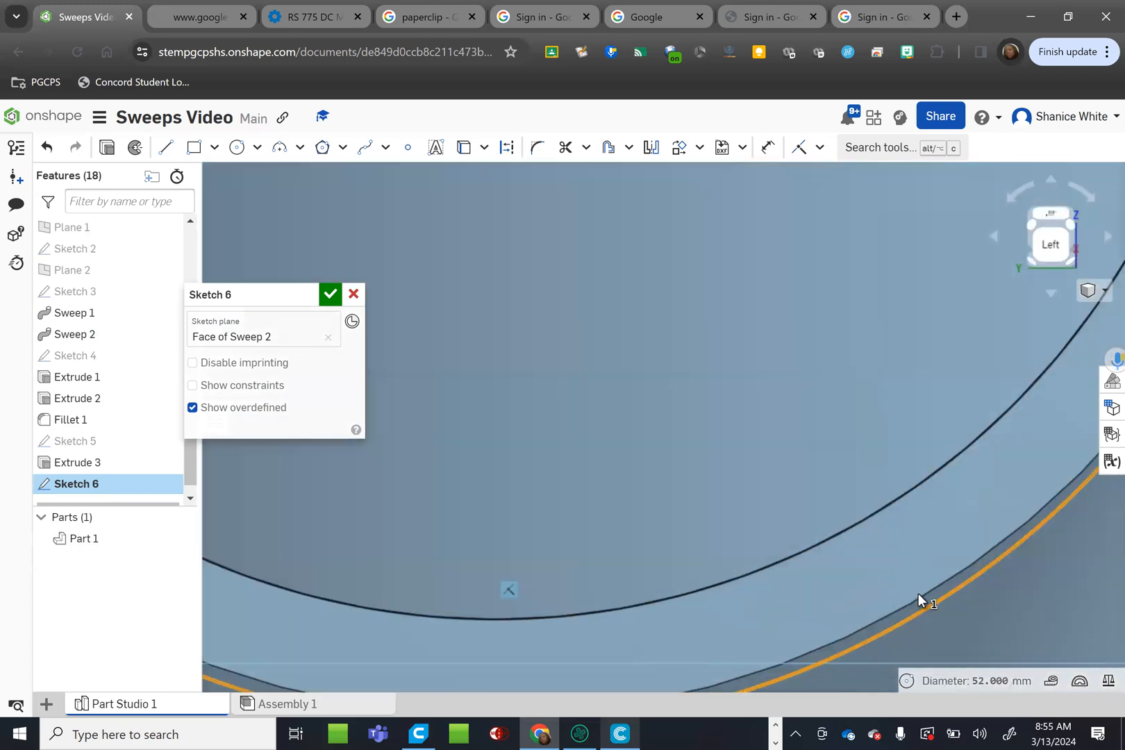
click(799, 148)
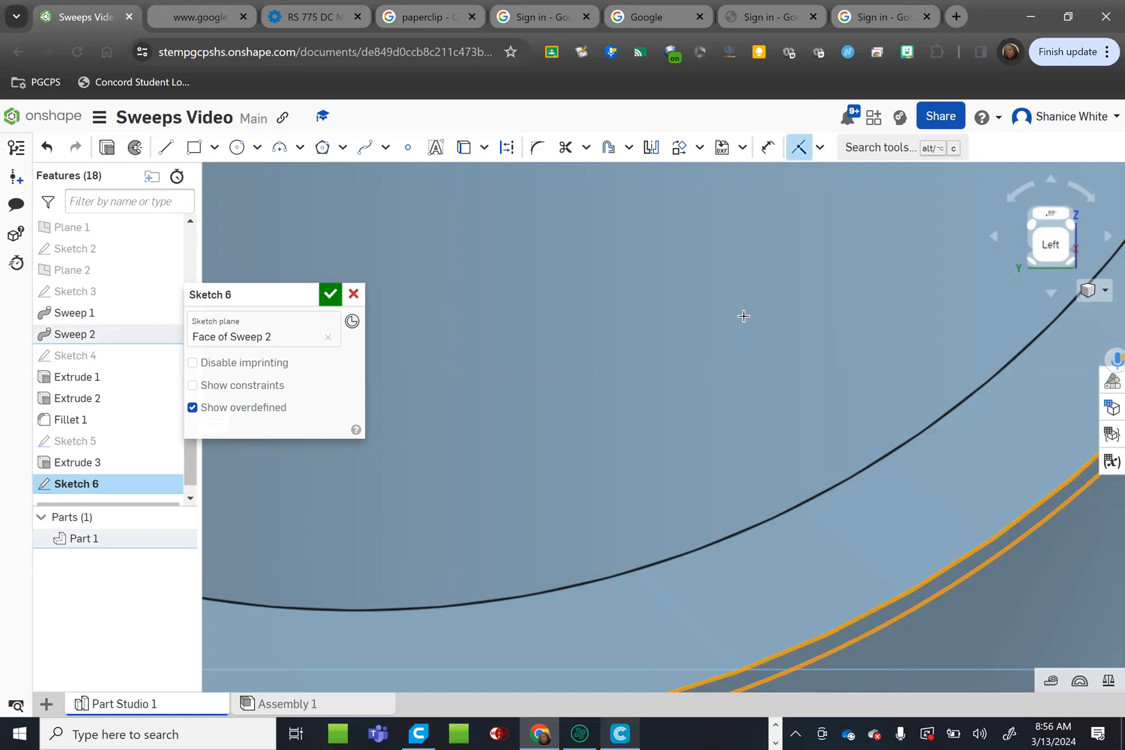
key(Escape)
Step: Delete the two conflicting coincident constraints at the centre of the pipe opening and finish the flange sketch
scroll(744, 316, down, 1)
scroll(744, 317, down, 4)
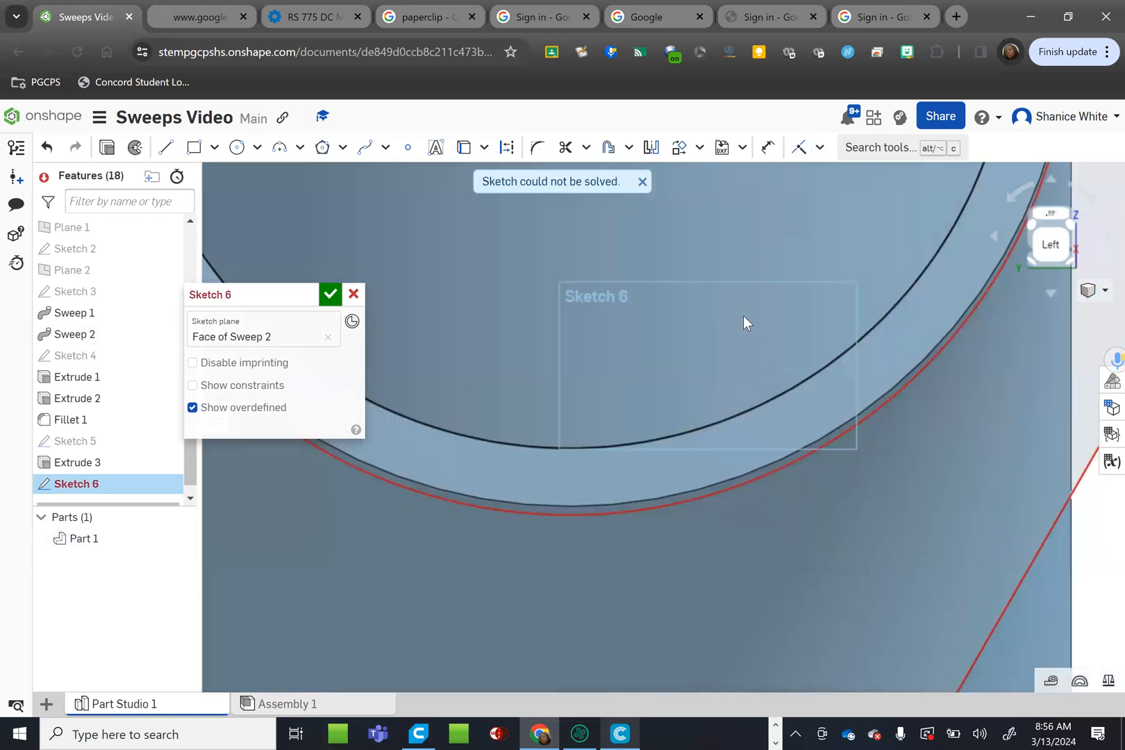
scroll(744, 316, down, 4)
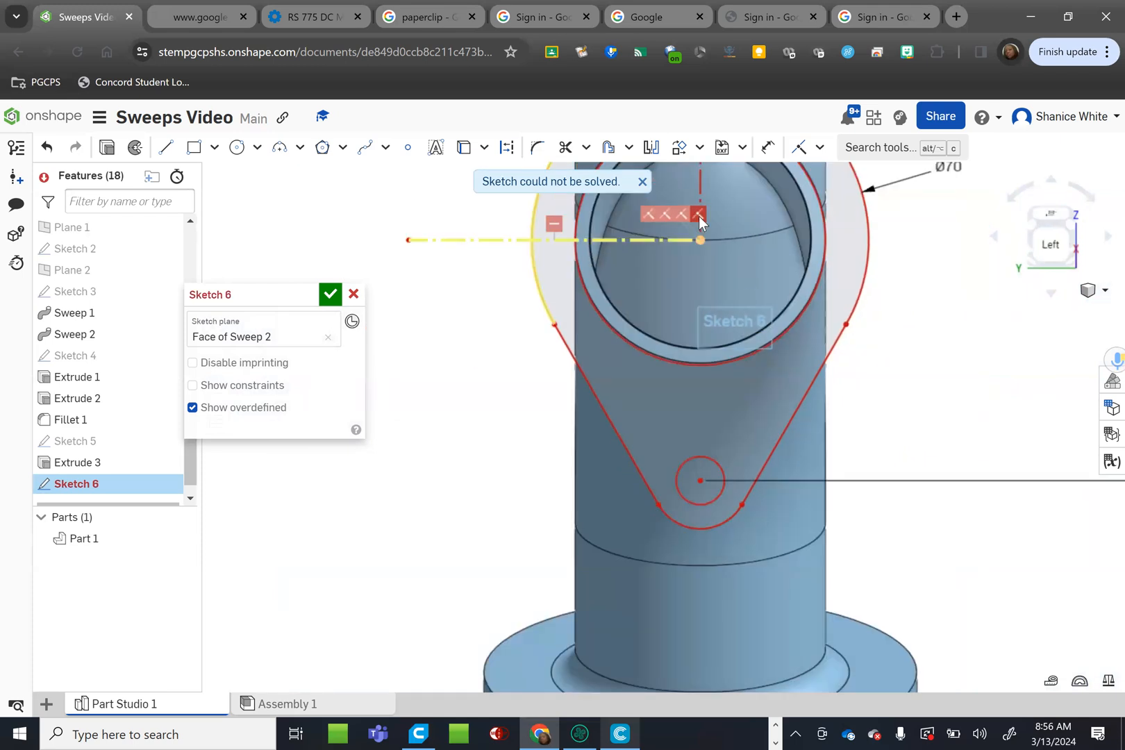
key(Delete)
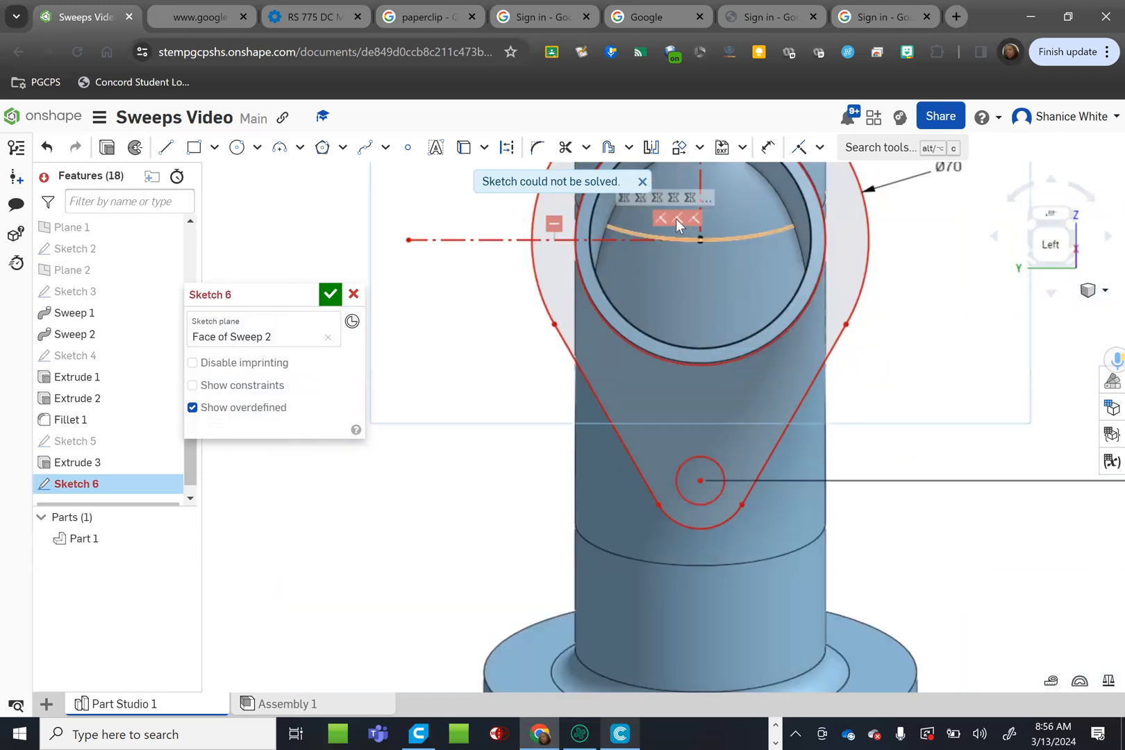
click(696, 219)
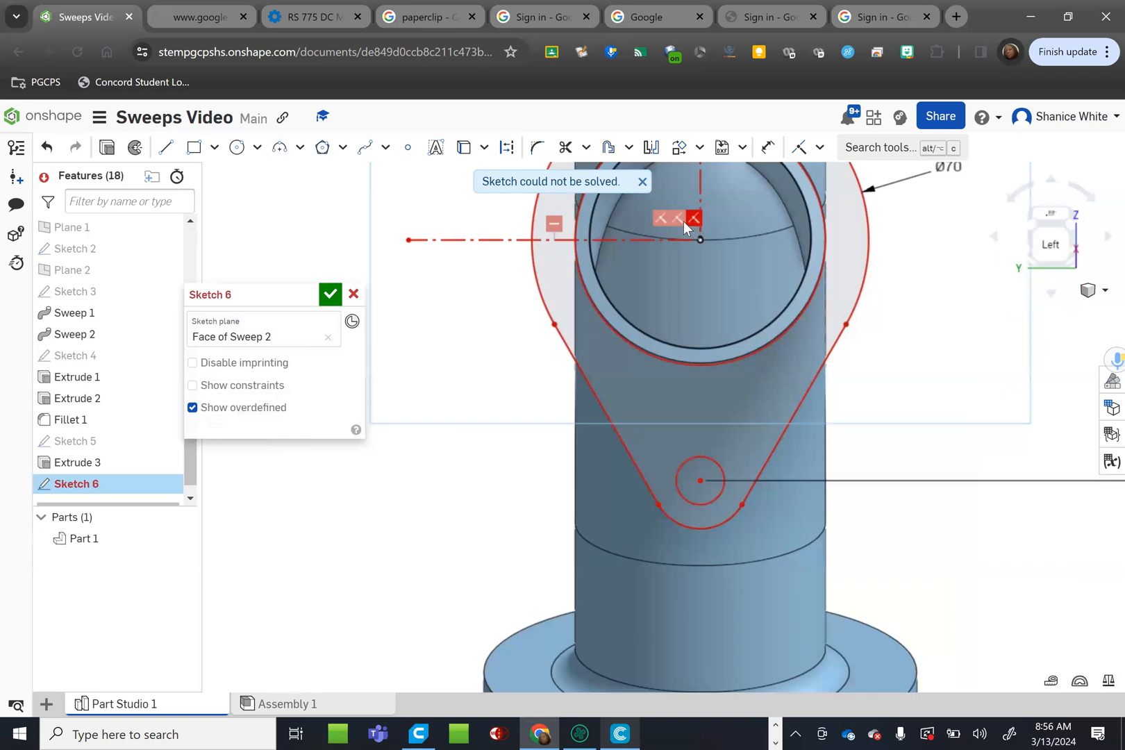
key(Delete)
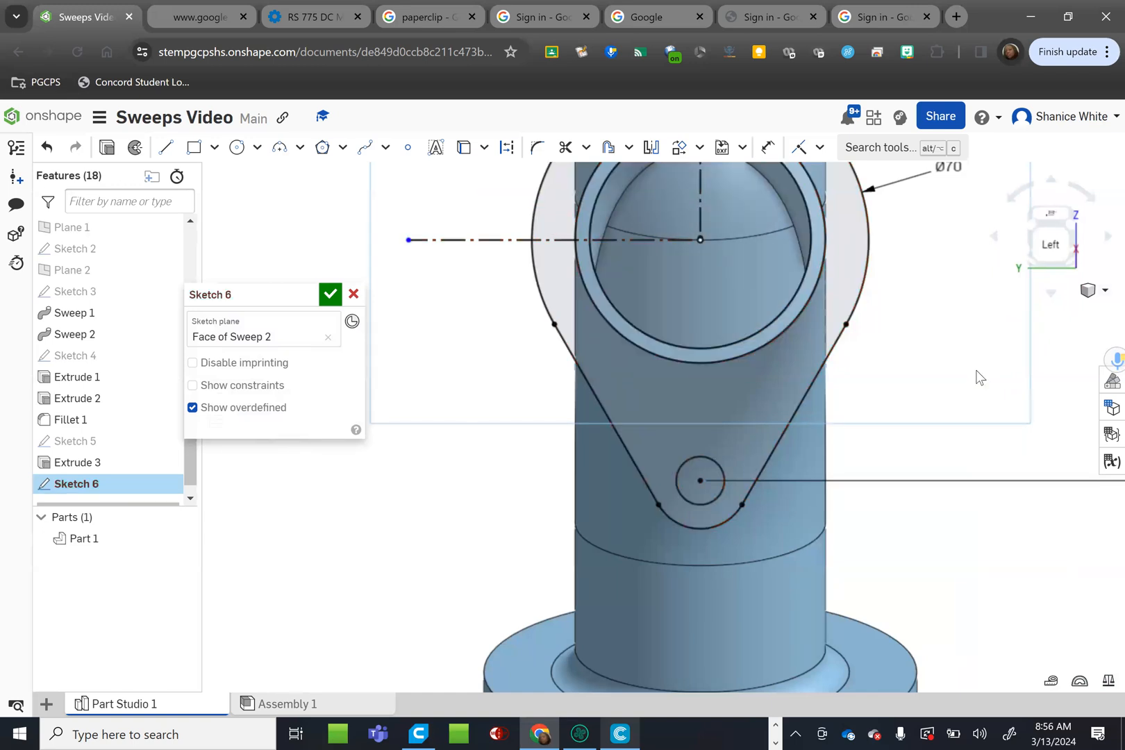
scroll(952, 382, down, 5)
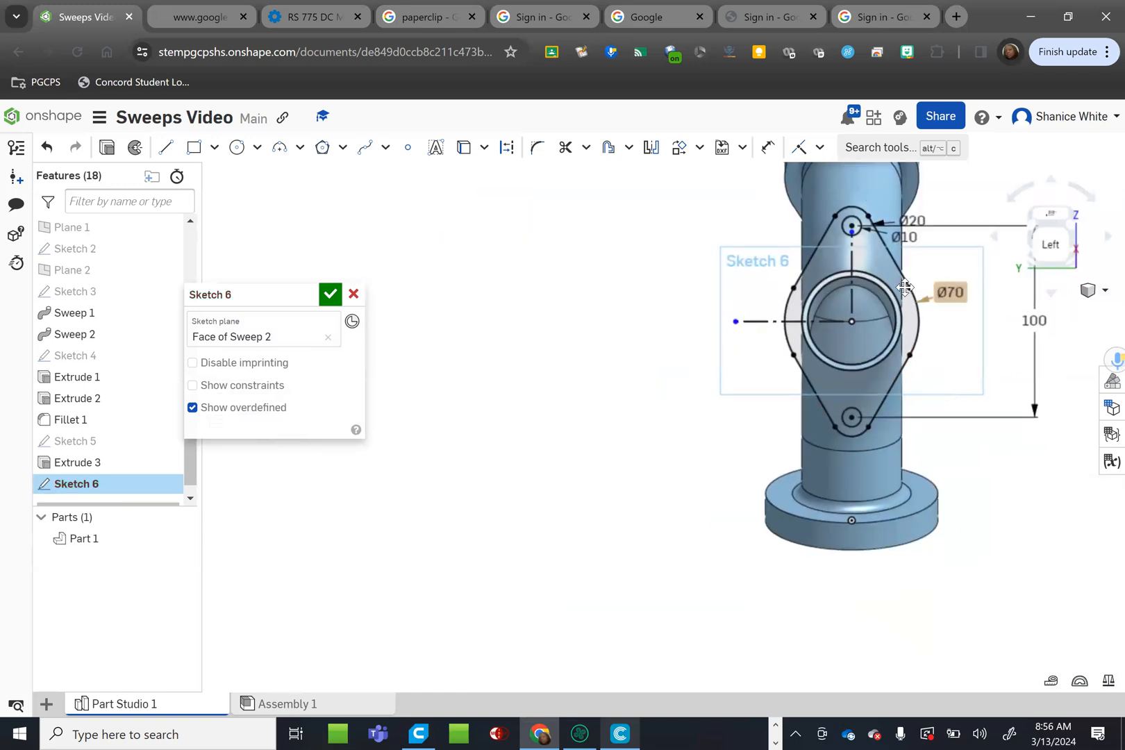
scroll(639, 306, up, 2)
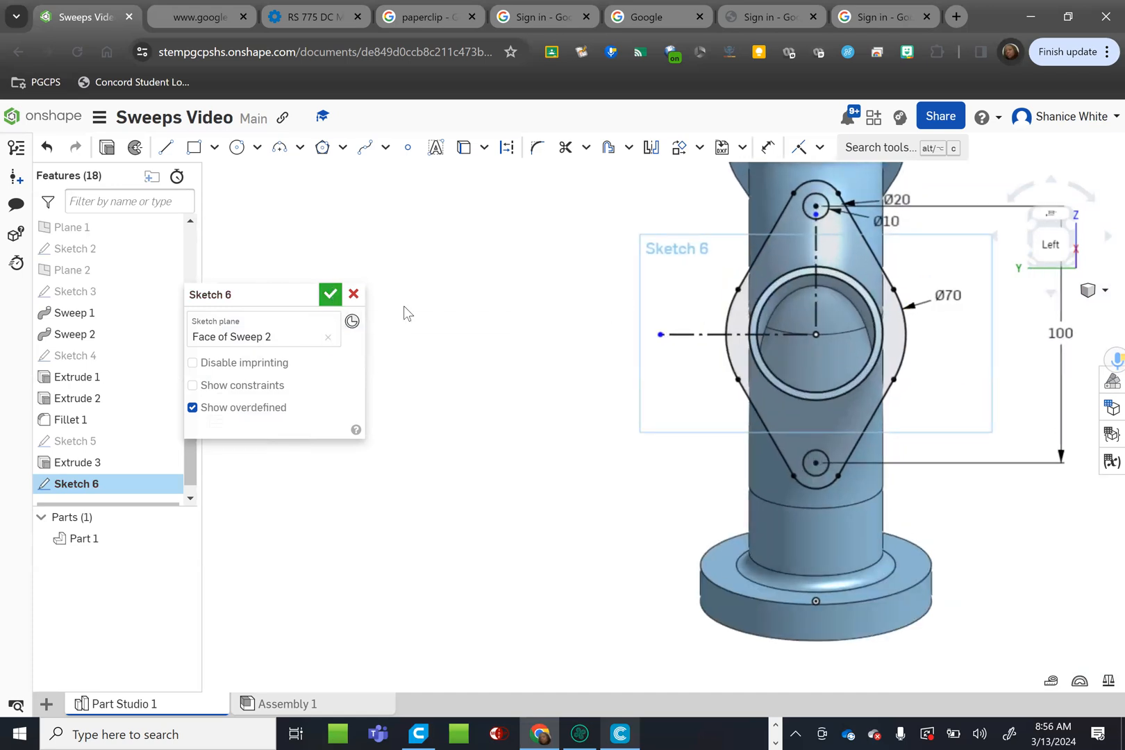
key(Return)
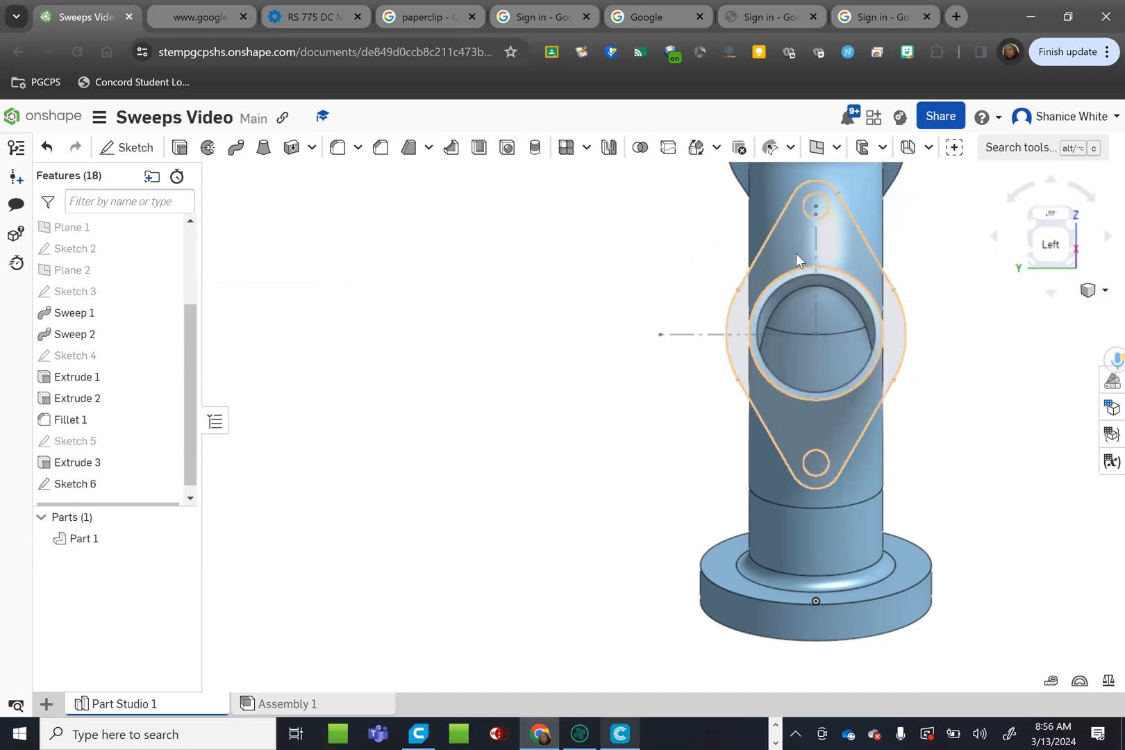
Step: Start extruding the Sketch 6 flange region with a blind starting offset of 18 mm, flipped back towards the pipe
click(1101, 235)
click(1102, 235)
click(1102, 236)
click(1101, 235)
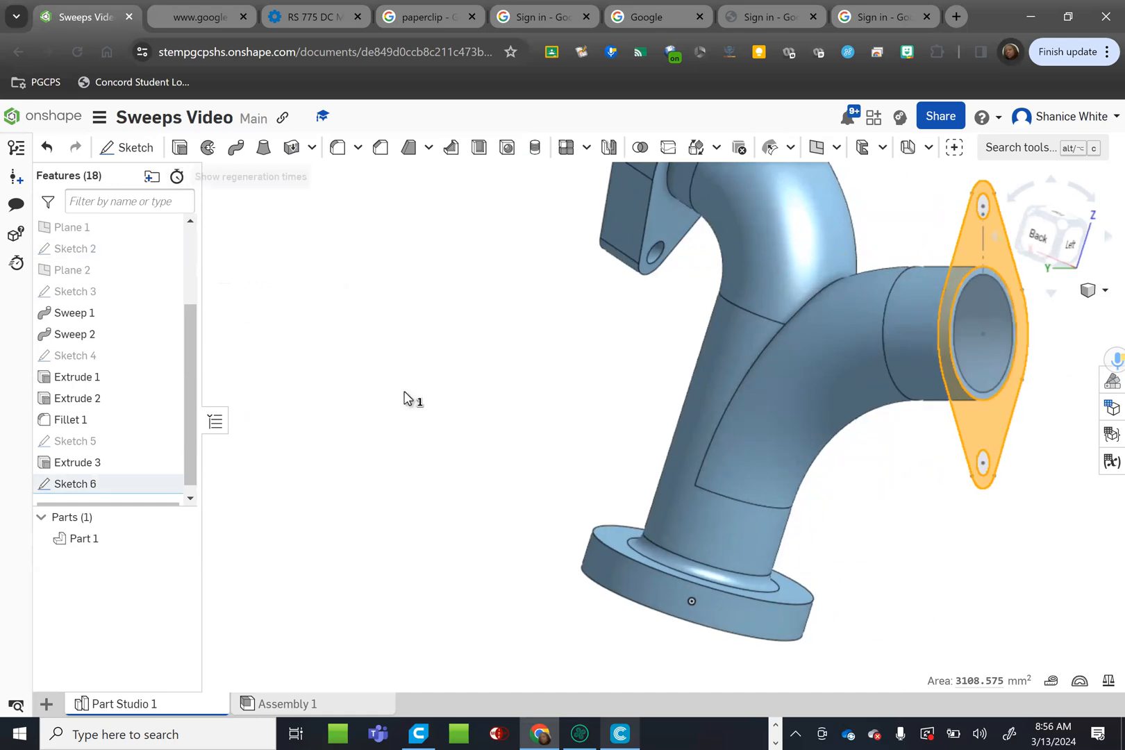
key(shift+e)
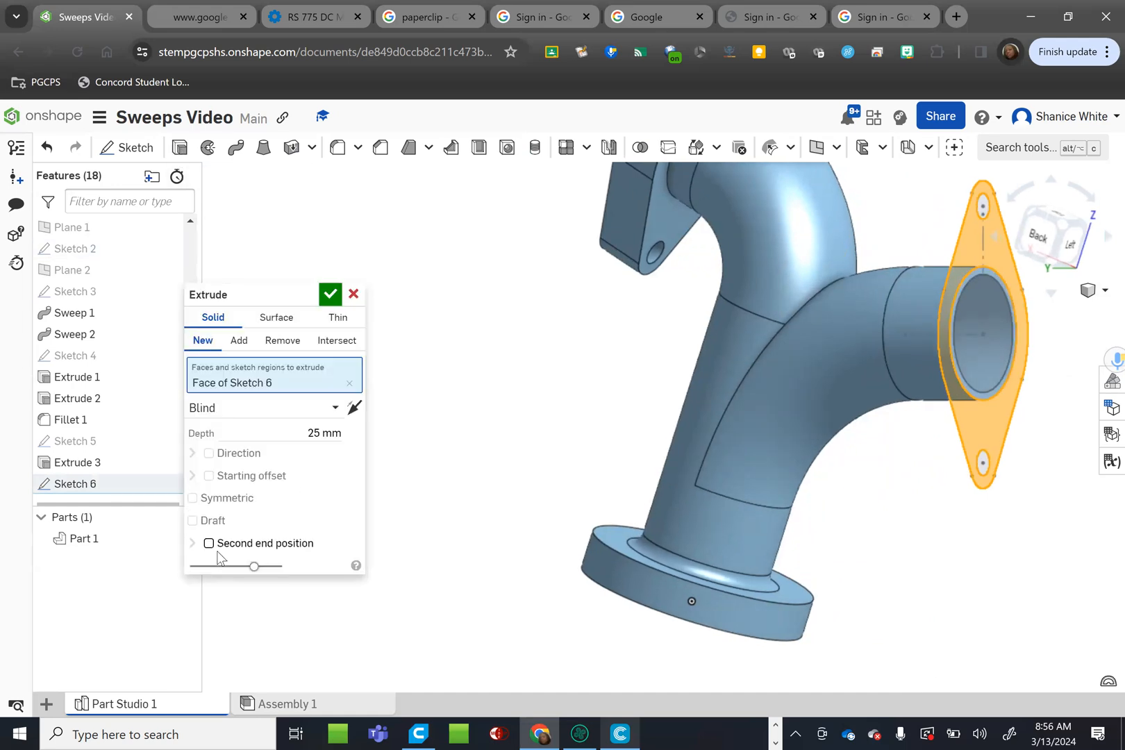
click(278, 477)
click(273, 526)
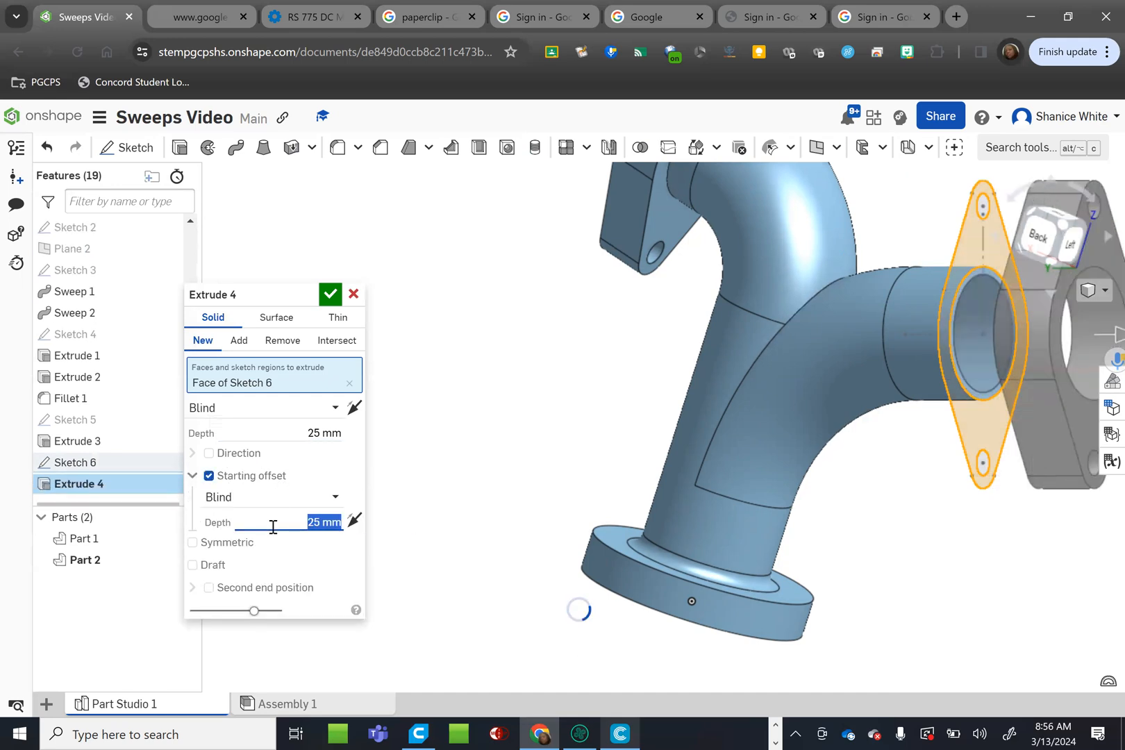
text(18)
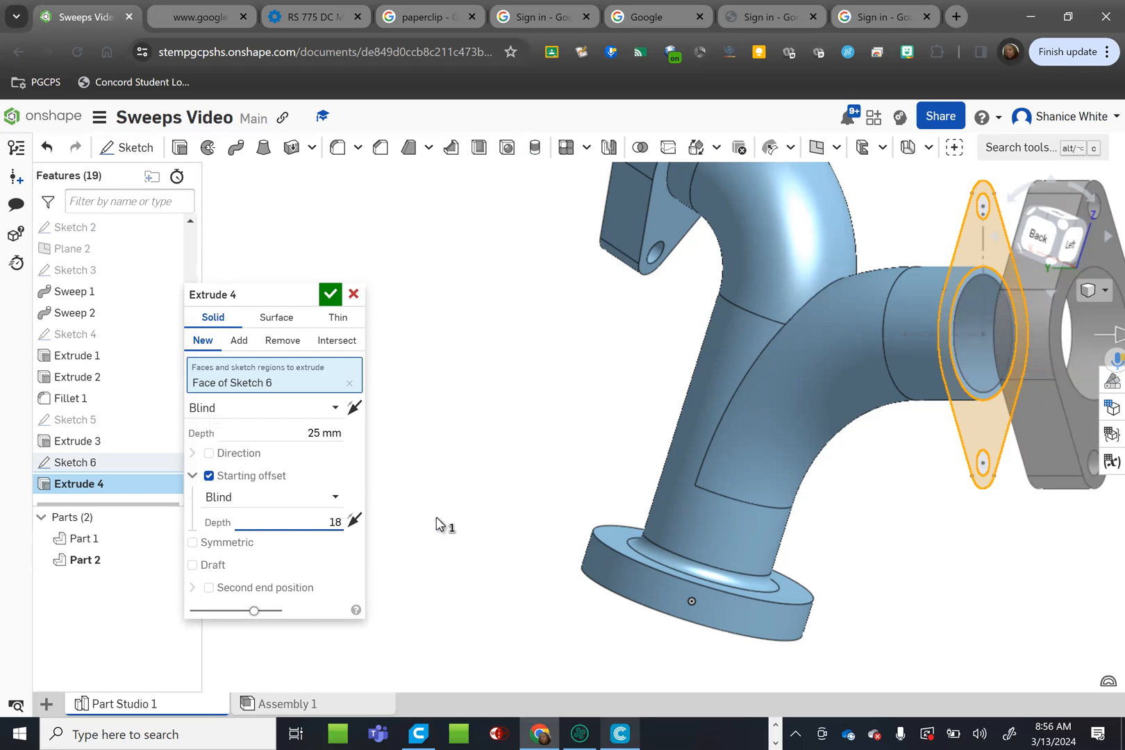
click(355, 521)
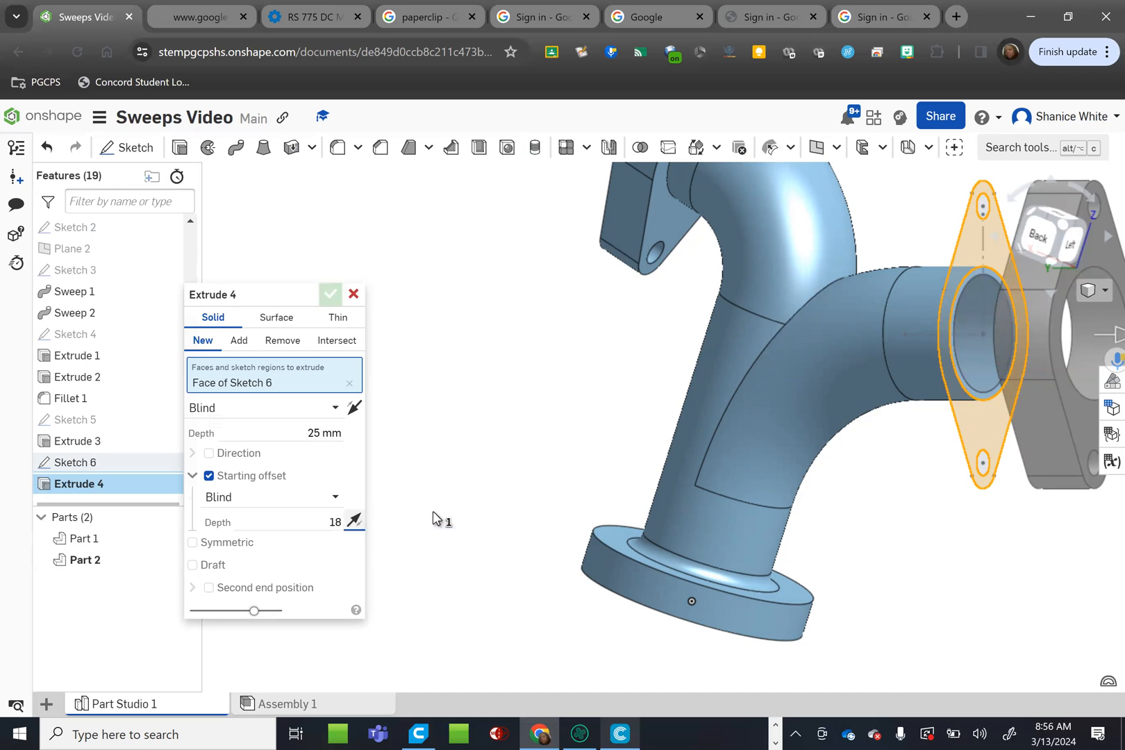
Step: Set the flange extrusion depth to 20 mm, add it to Part 1 and complete the extrusion
click(302, 429)
text(20)
key(Return)
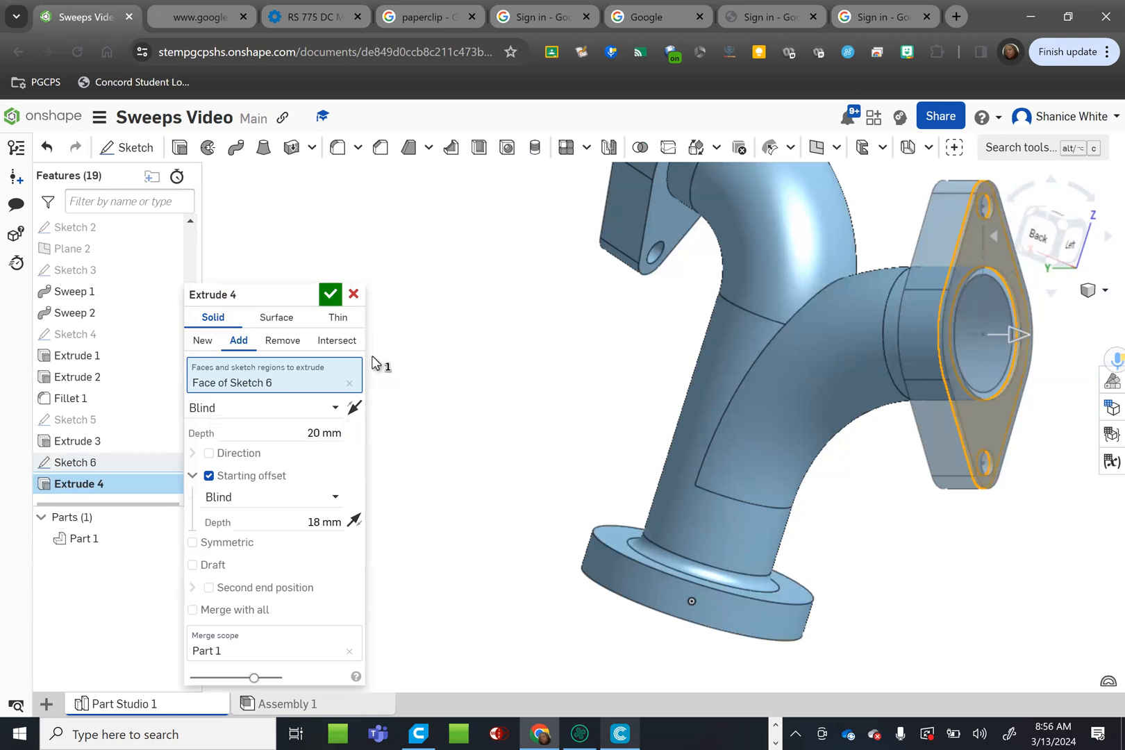
key(Return)
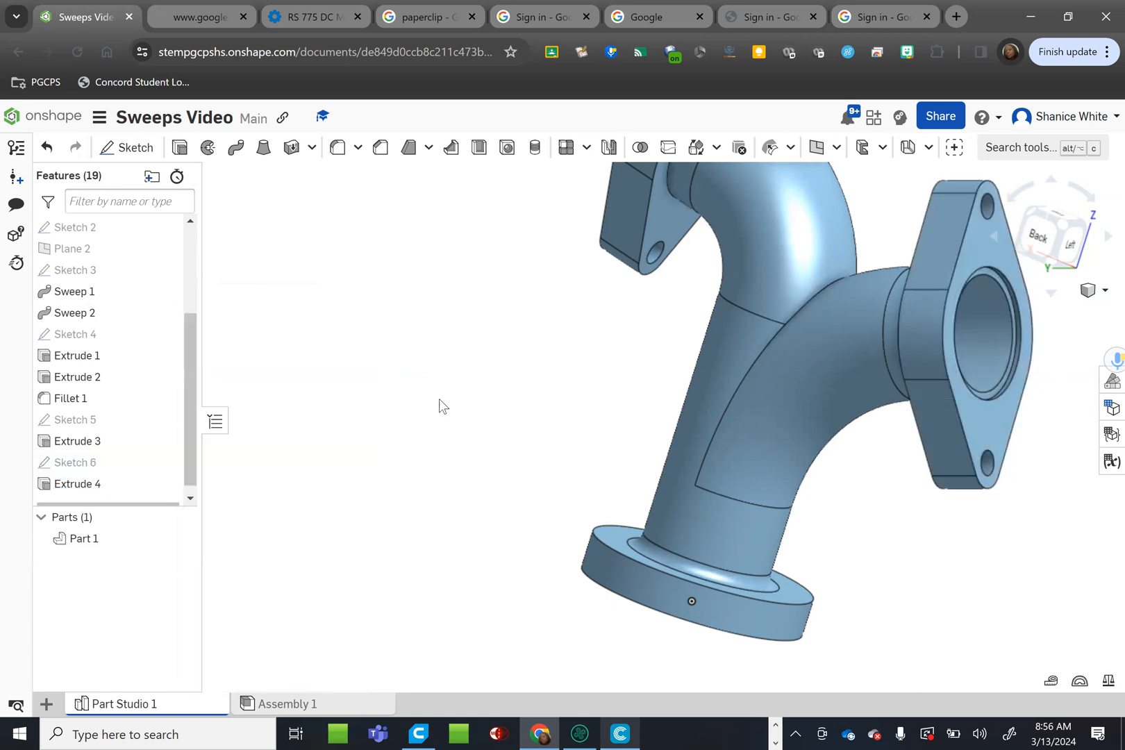
Step: Show the whole branched pipe in isometric view
scroll(431, 411, down, 5)
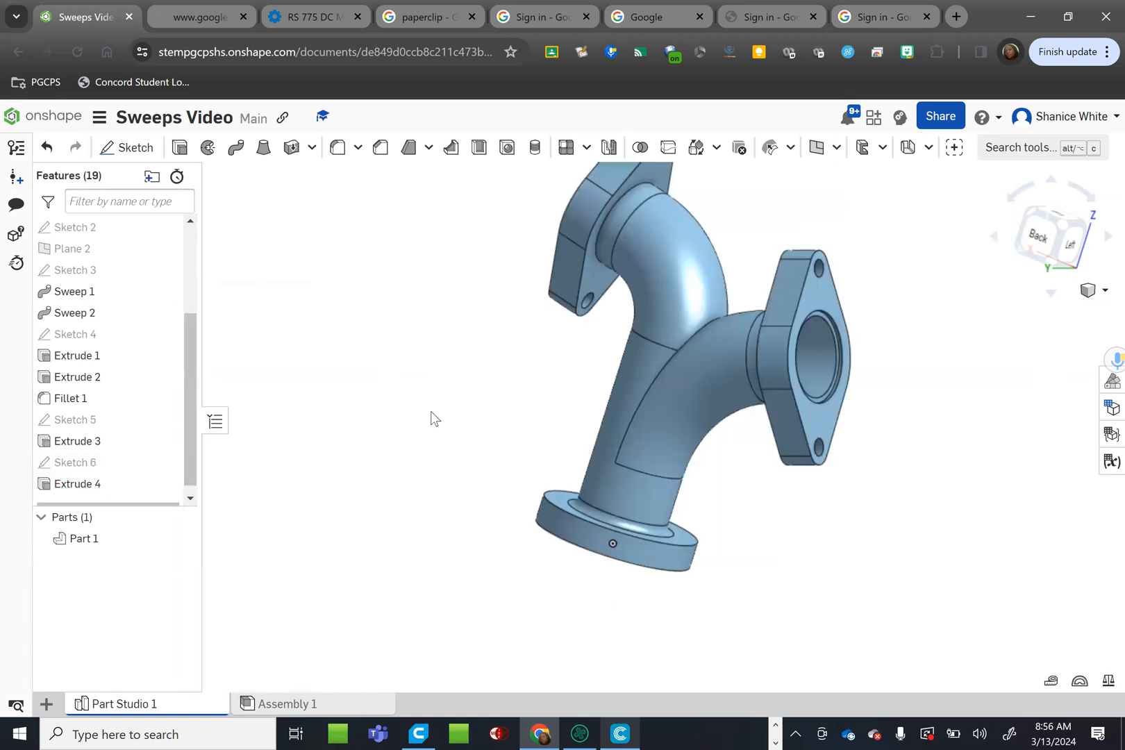
click(1103, 292)
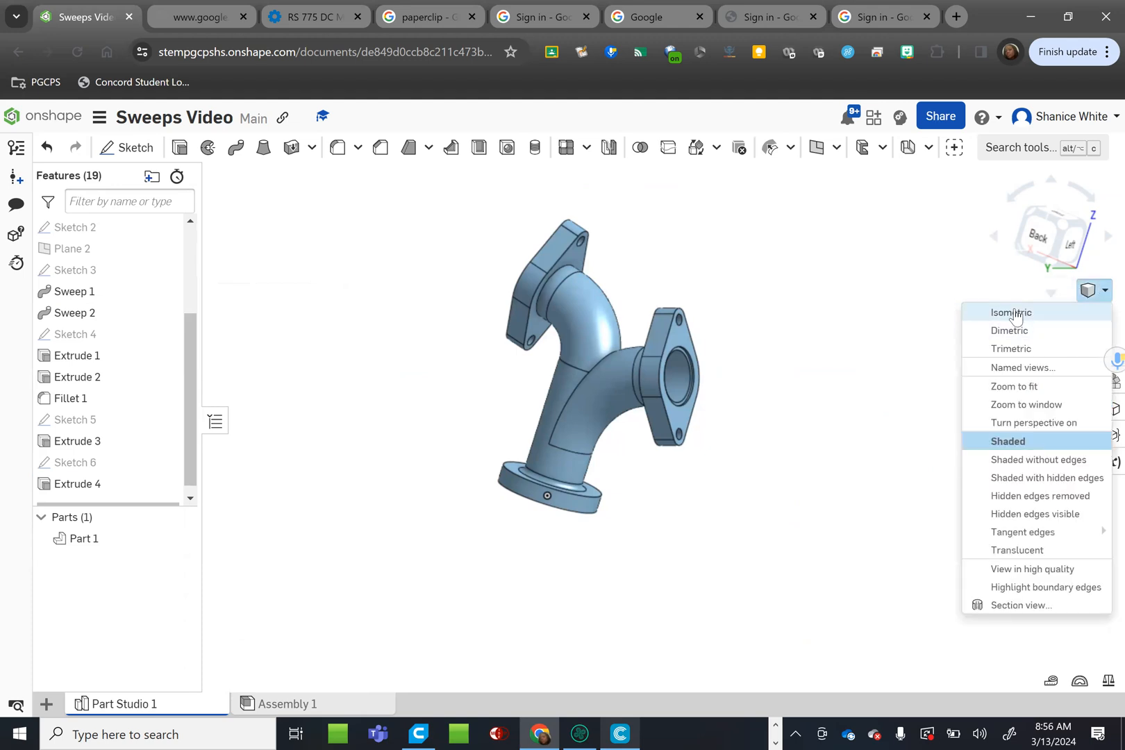
click(999, 314)
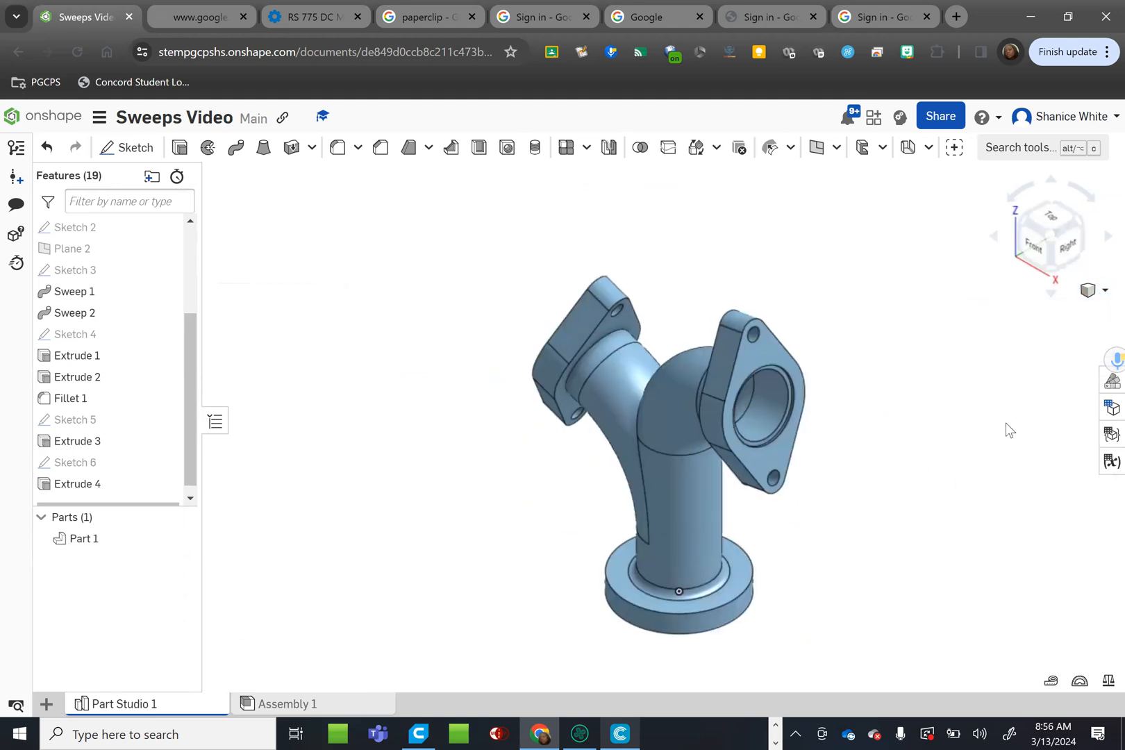
scroll(1008, 429, down, 3)
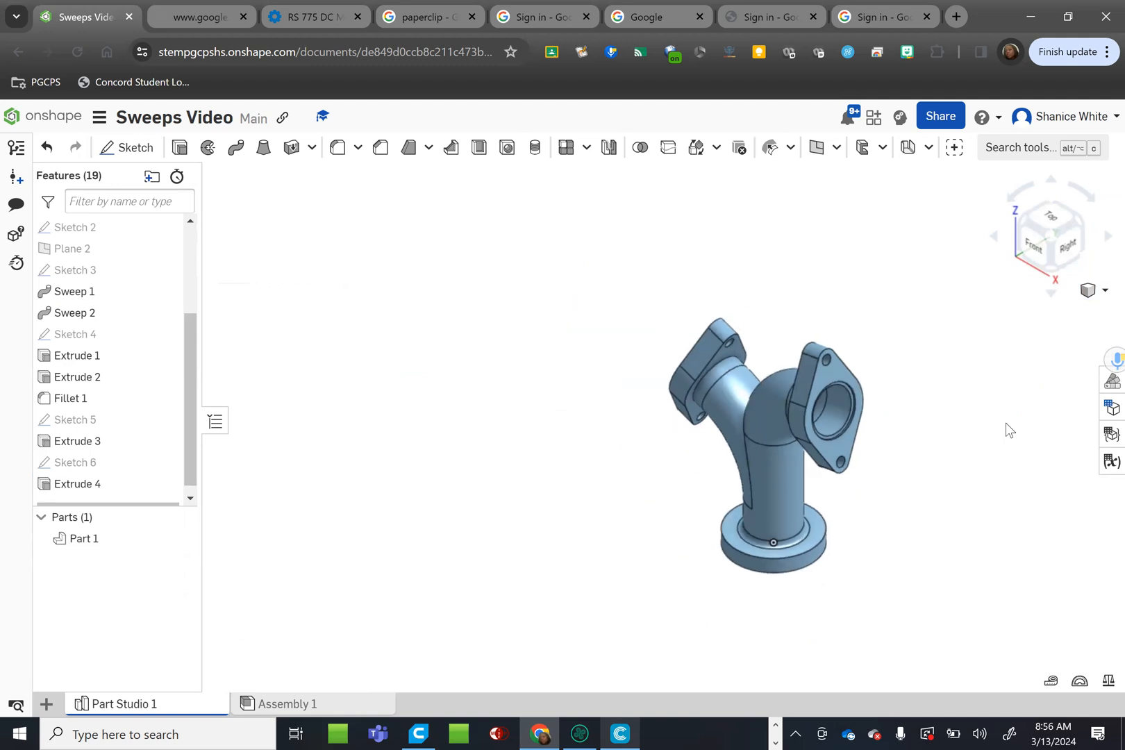
scroll(979, 524, up, 3)
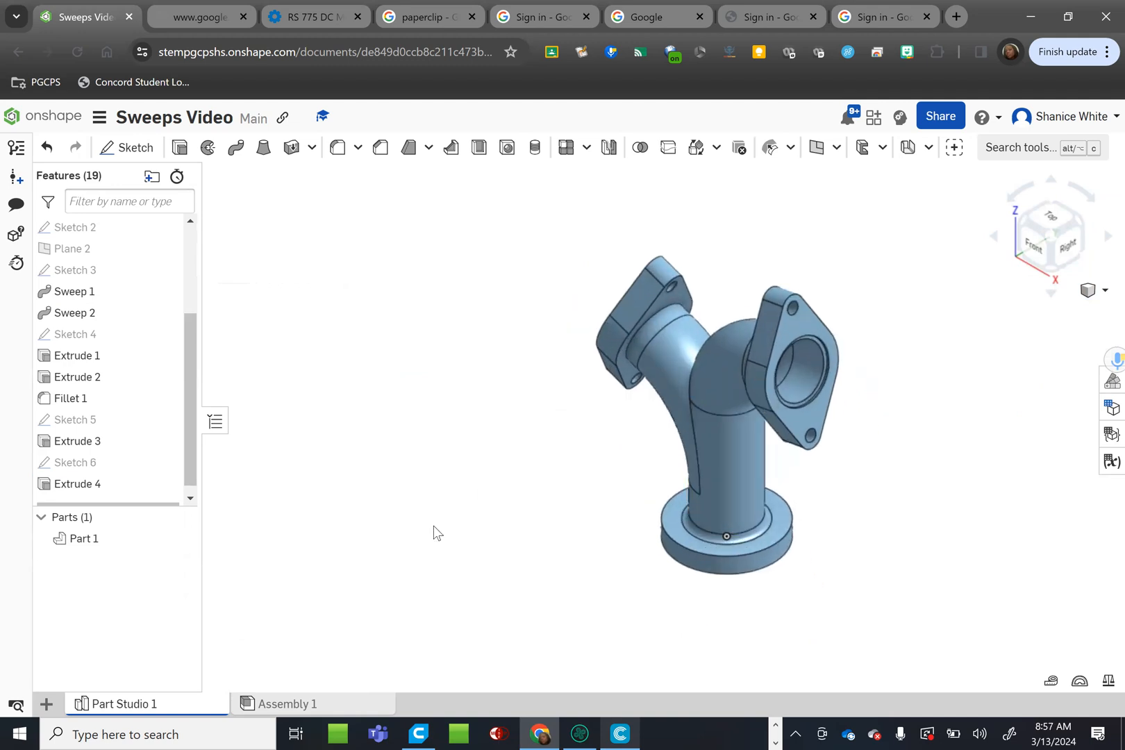
Step: Assign Cast iron from the Onshape Material Library to Part 1
right_click(738, 458)
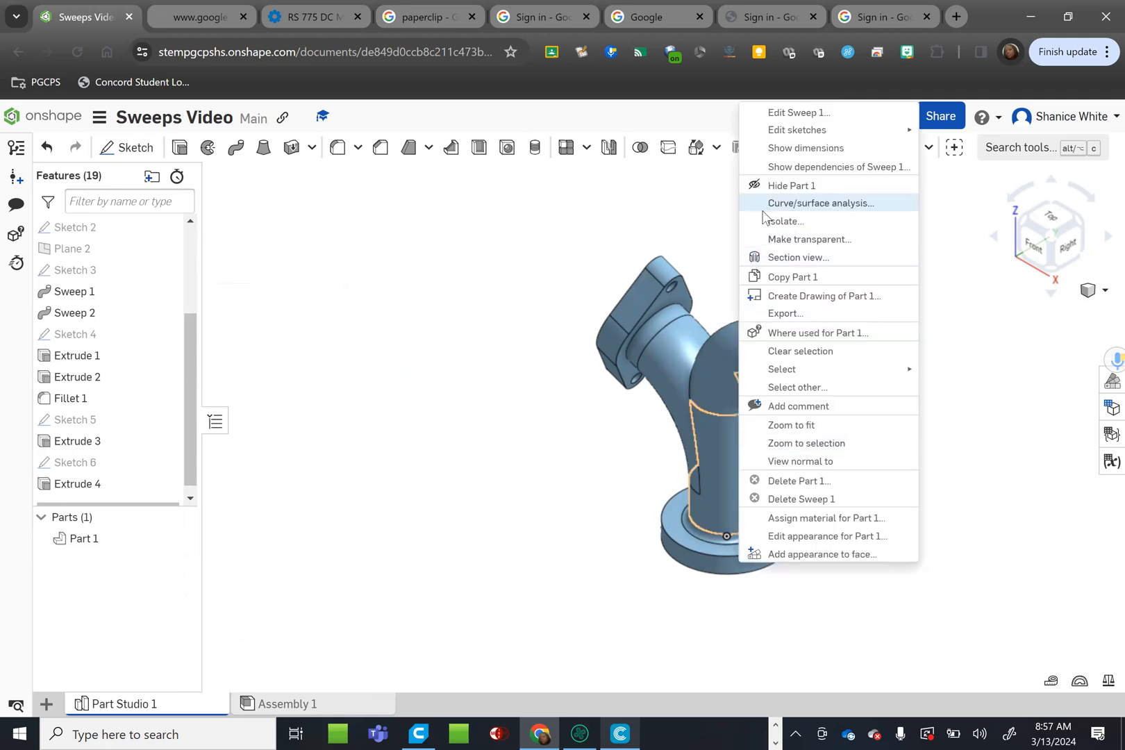
click(826, 520)
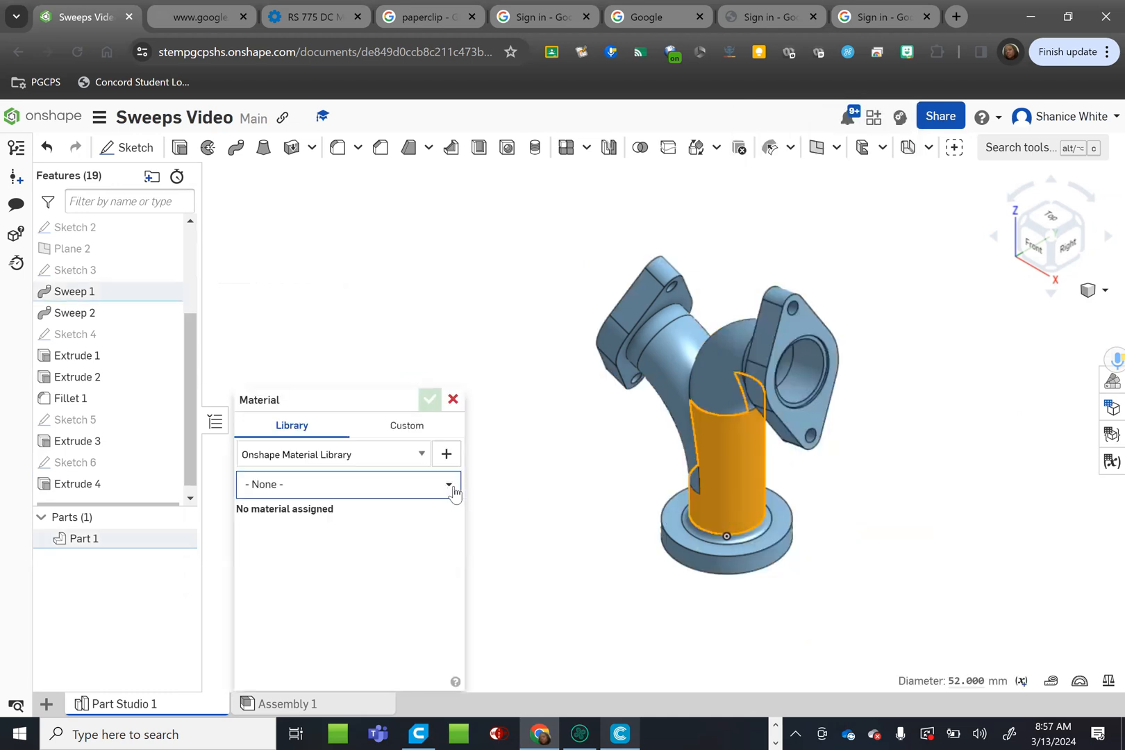
click(450, 490)
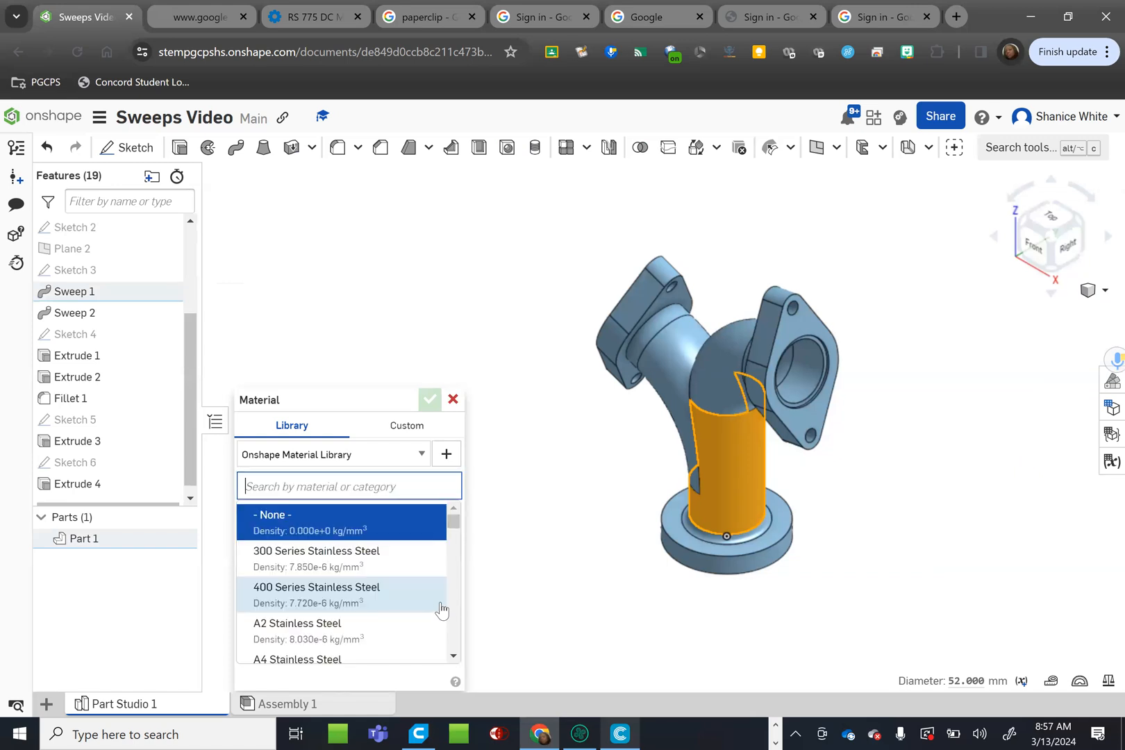
scroll(452, 594, down, 5)
scroll(453, 594, down, 10)
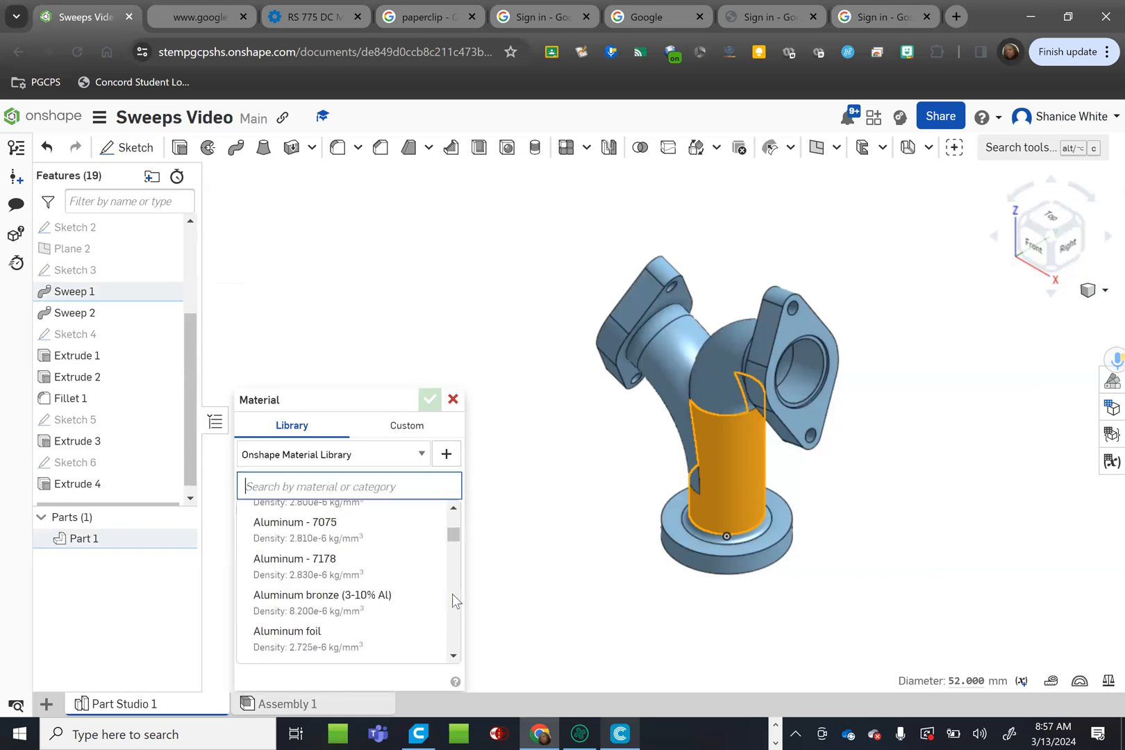
scroll(452, 595, down, 2)
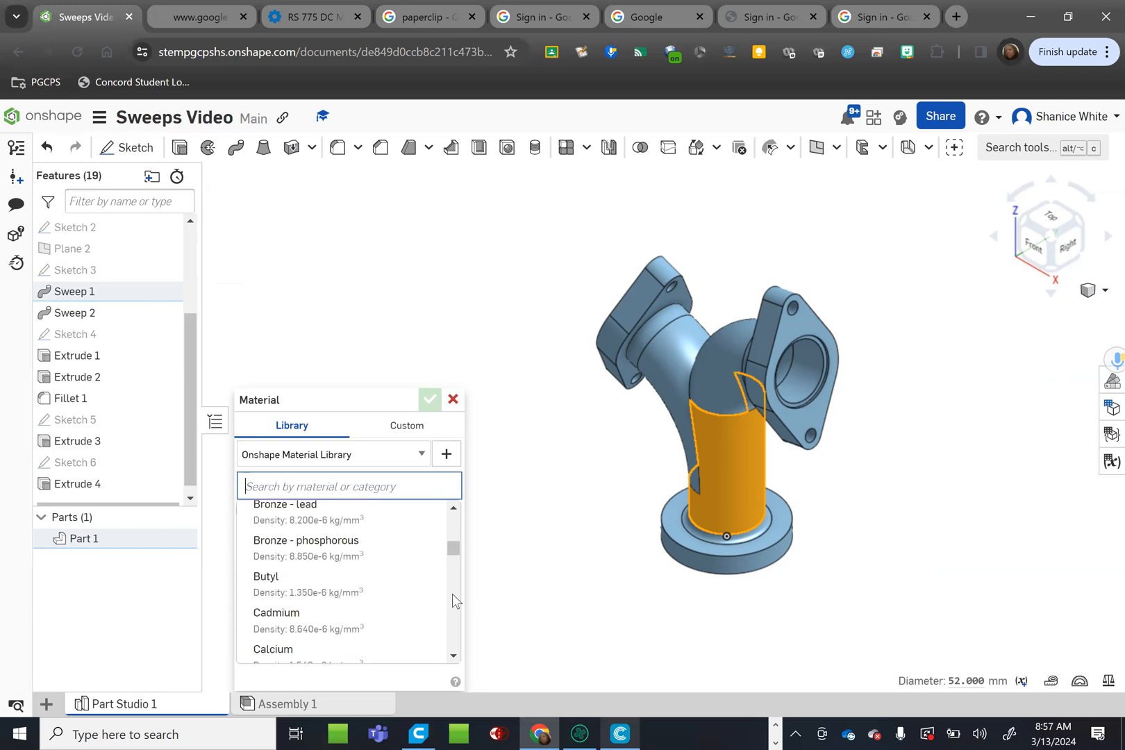
scroll(452, 594, down, 2)
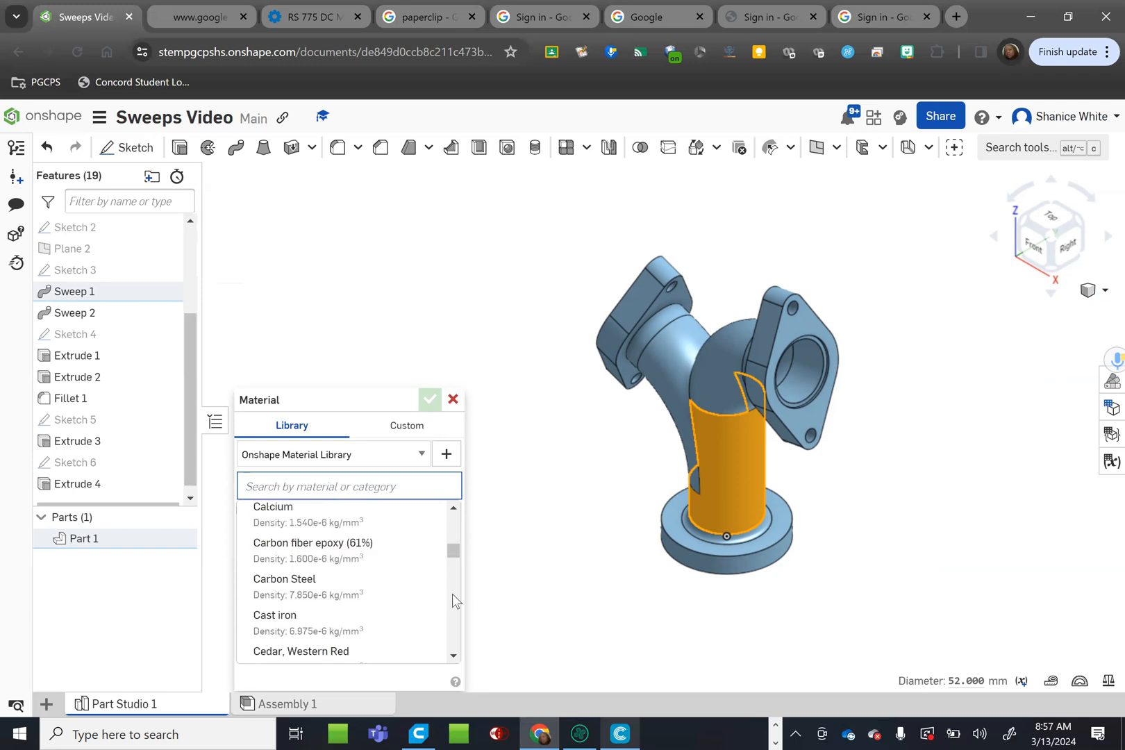
click(278, 617)
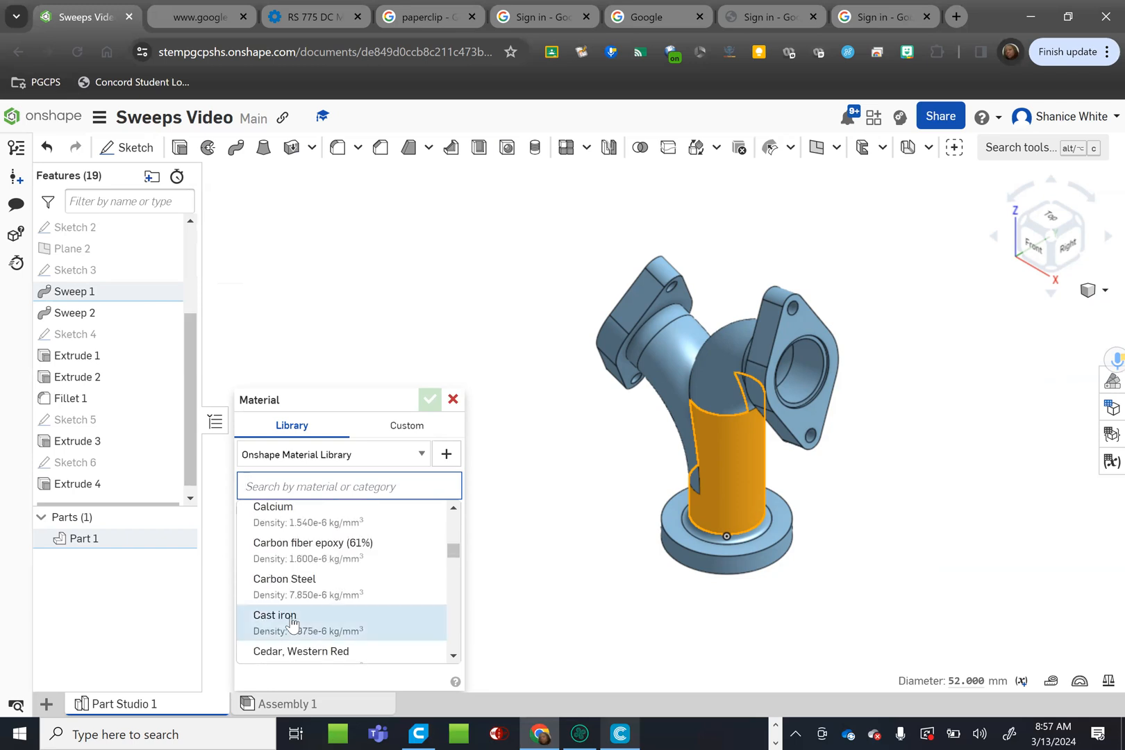
click(452, 399)
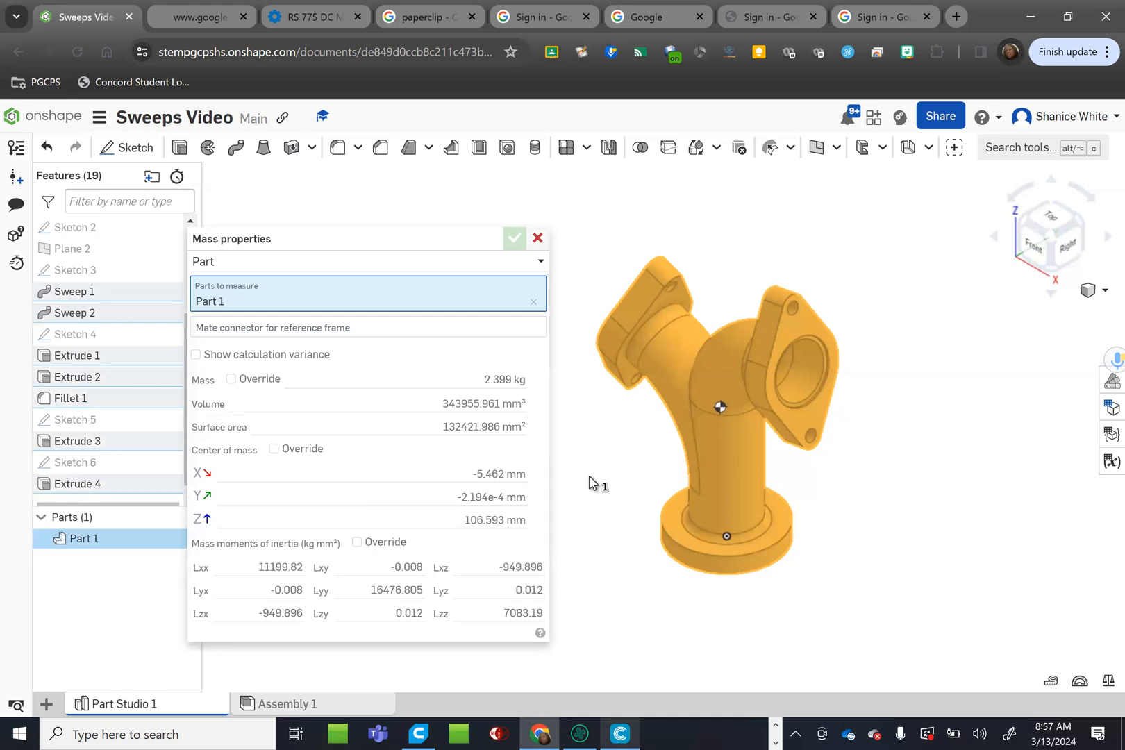
Step: Close the mass properties of Part 1 and clear the selection
key(Escape)
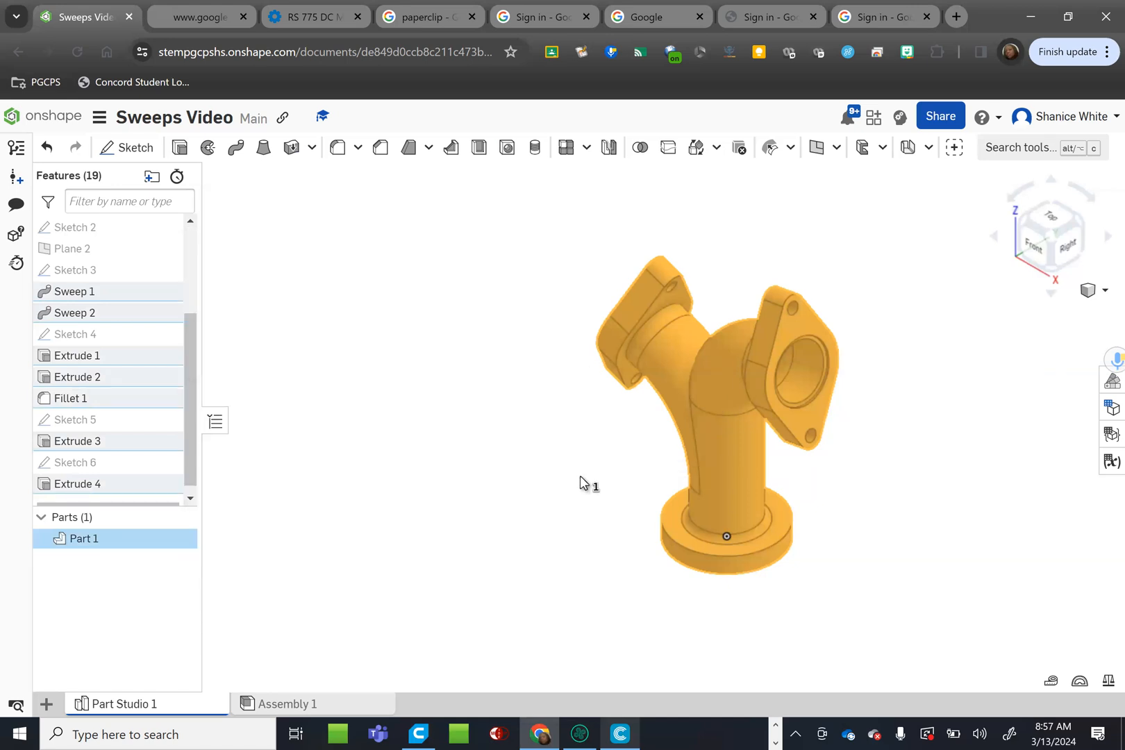
key(Escape)
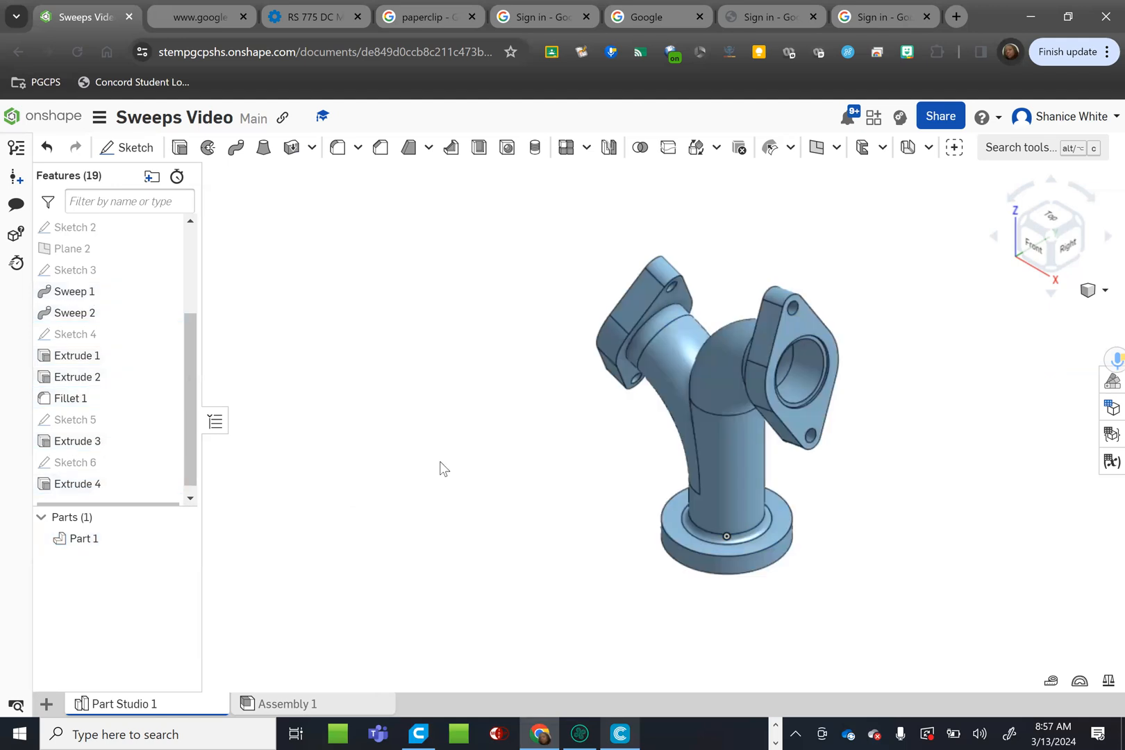